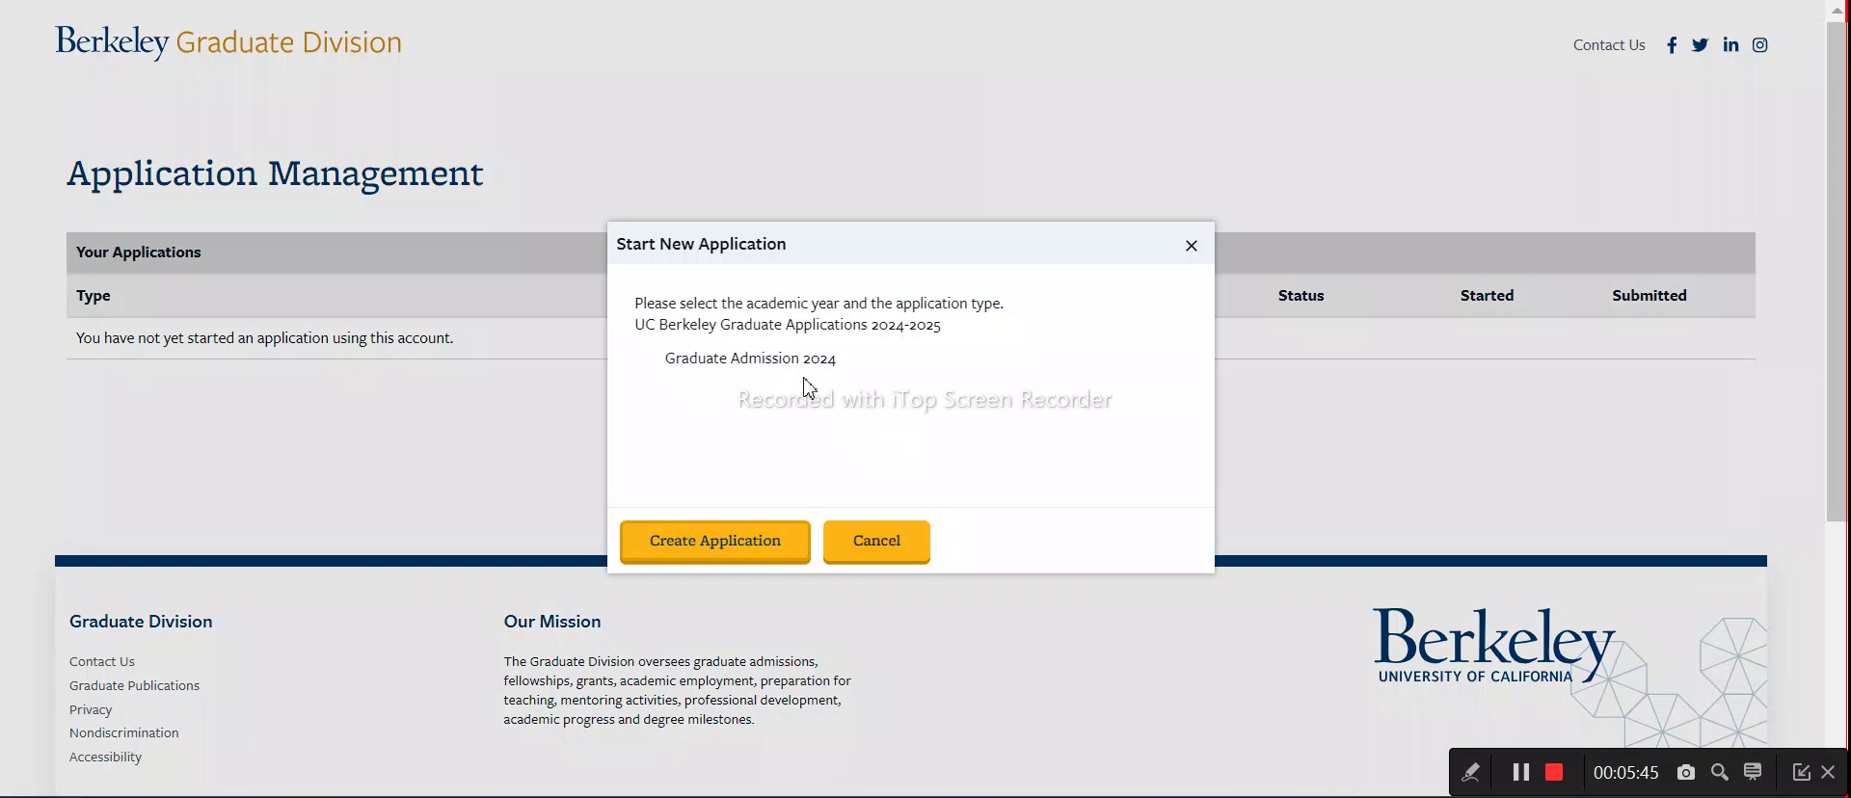
# Create and open the Graduate Admission 2024 application, going past the dean's greeting to the Instructions section
pyautogui.click(771, 544)
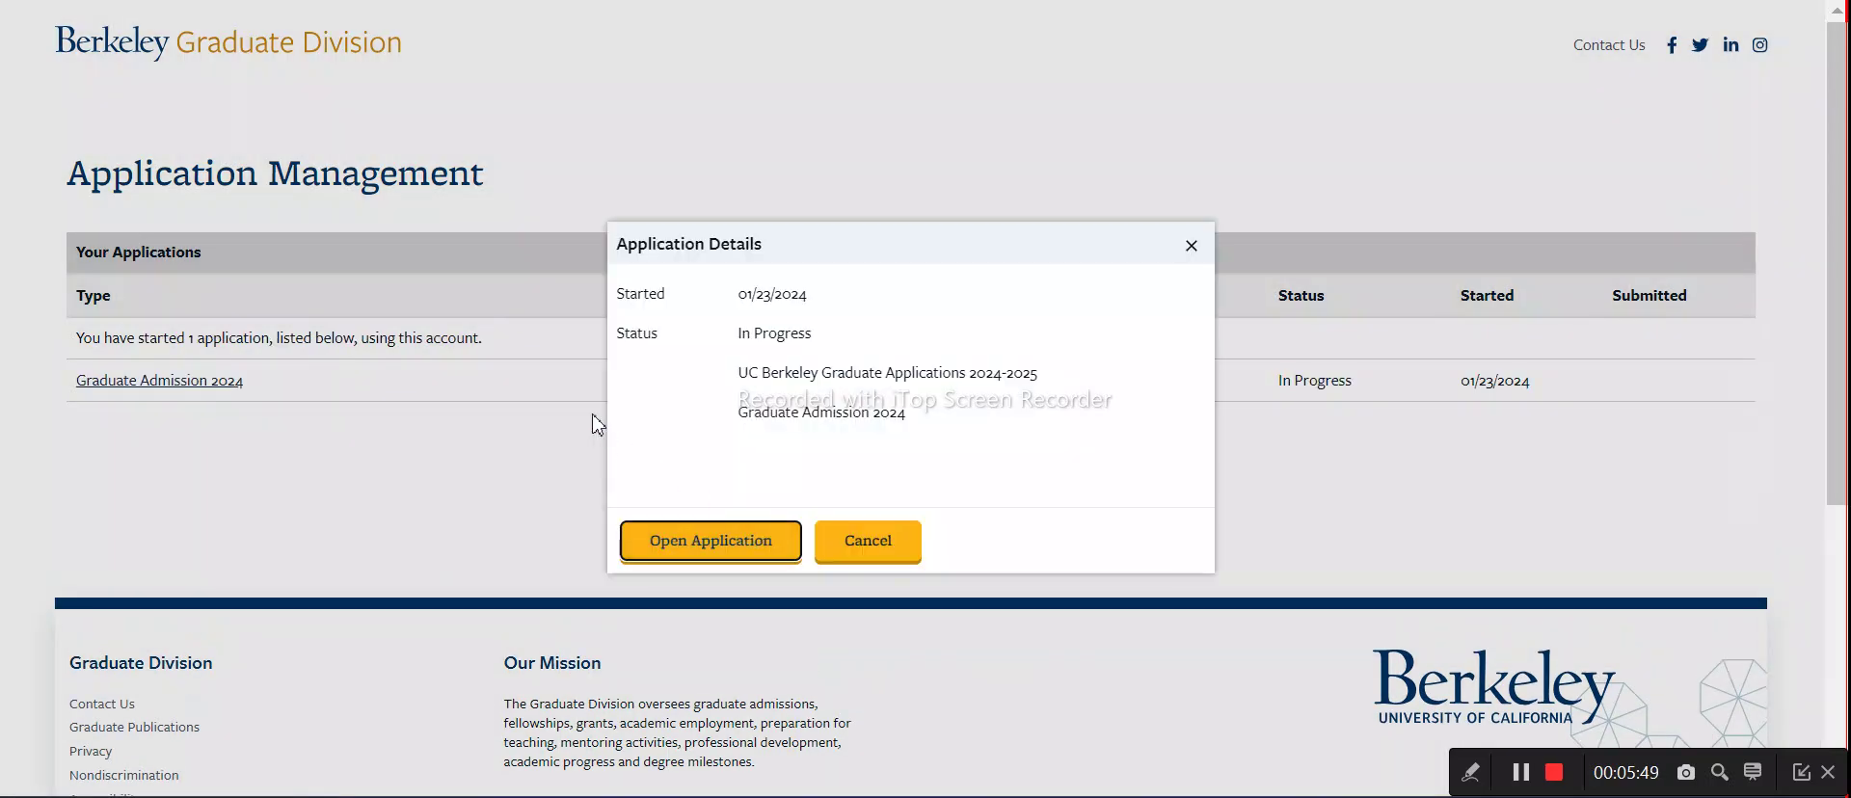
pyautogui.click(701, 546)
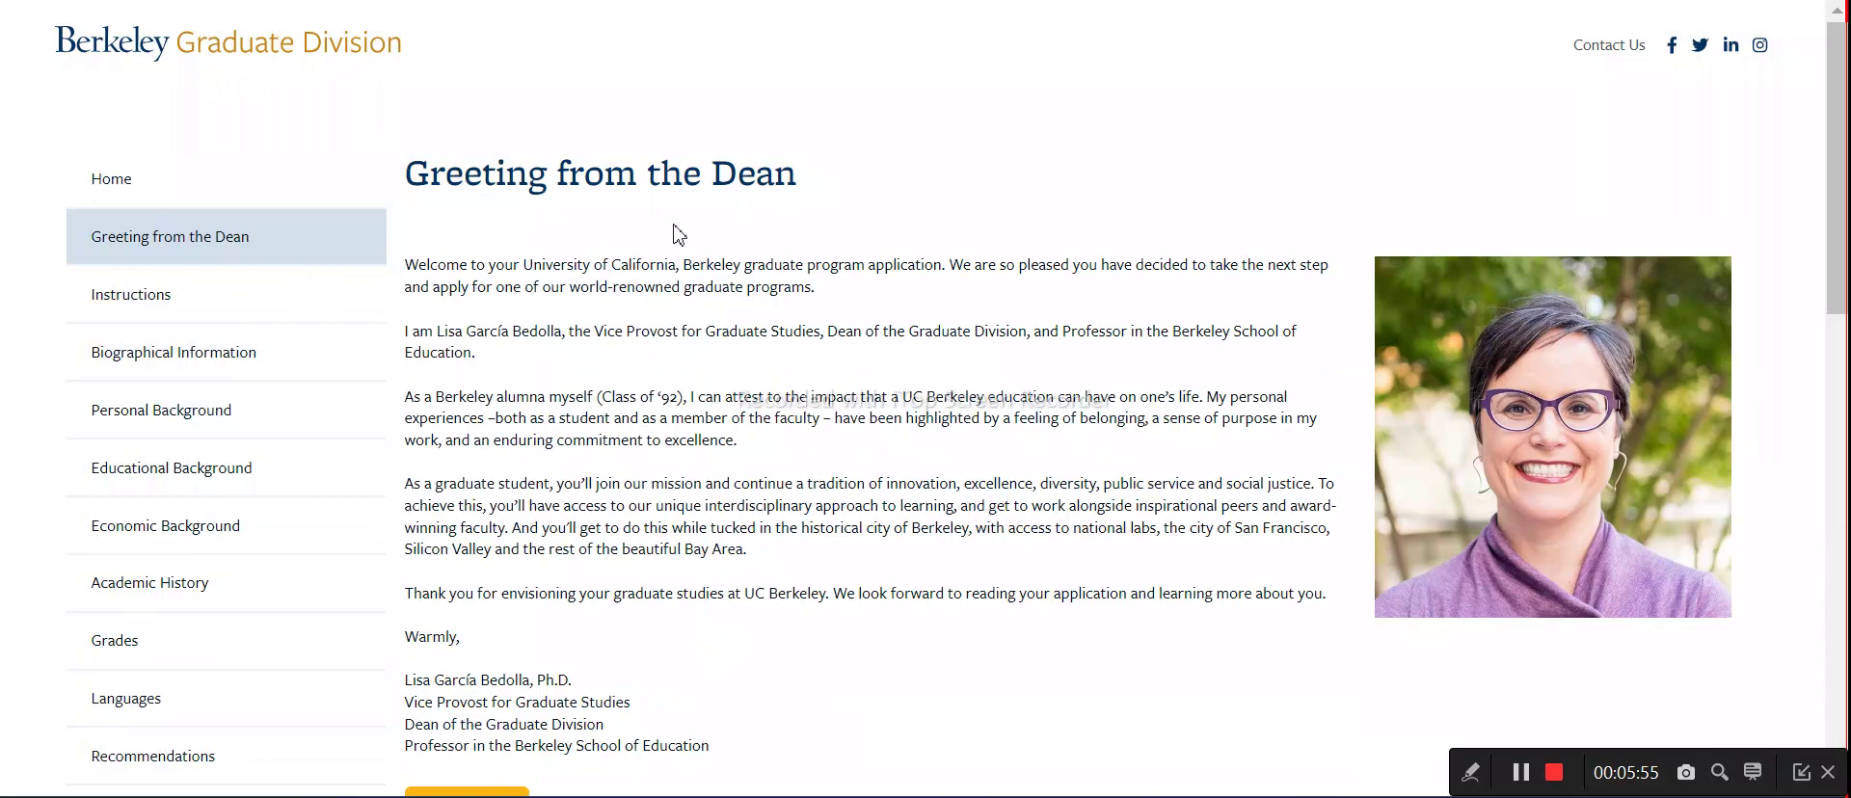
pyautogui.scroll(-3, 883, 246)
pyautogui.click(427, 511)
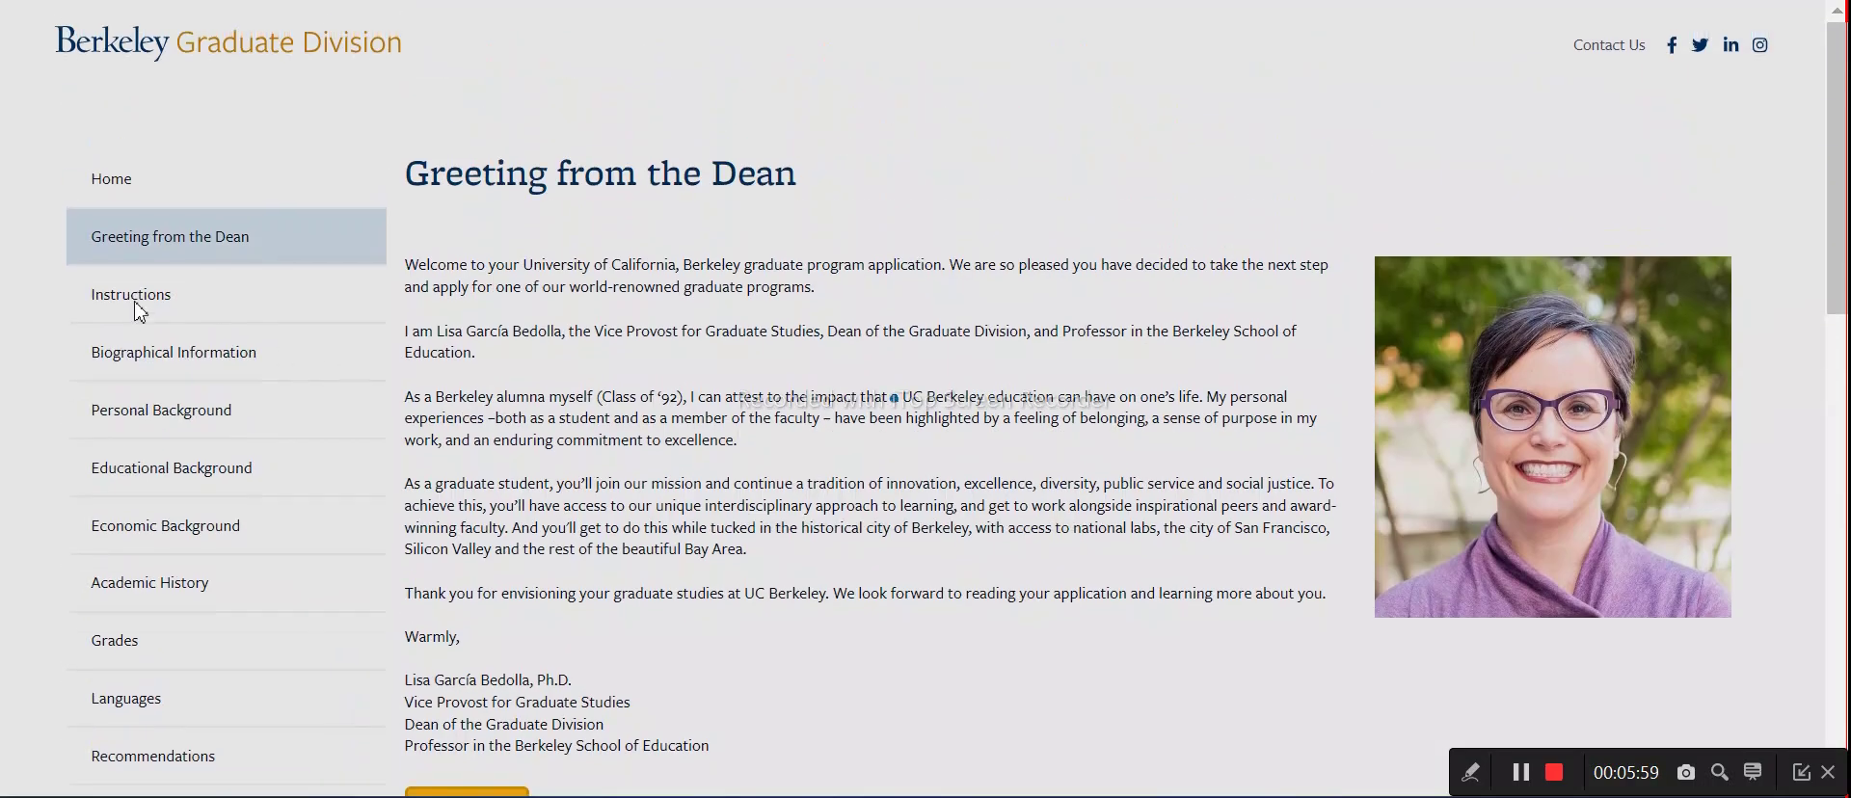
pyautogui.click(172, 280)
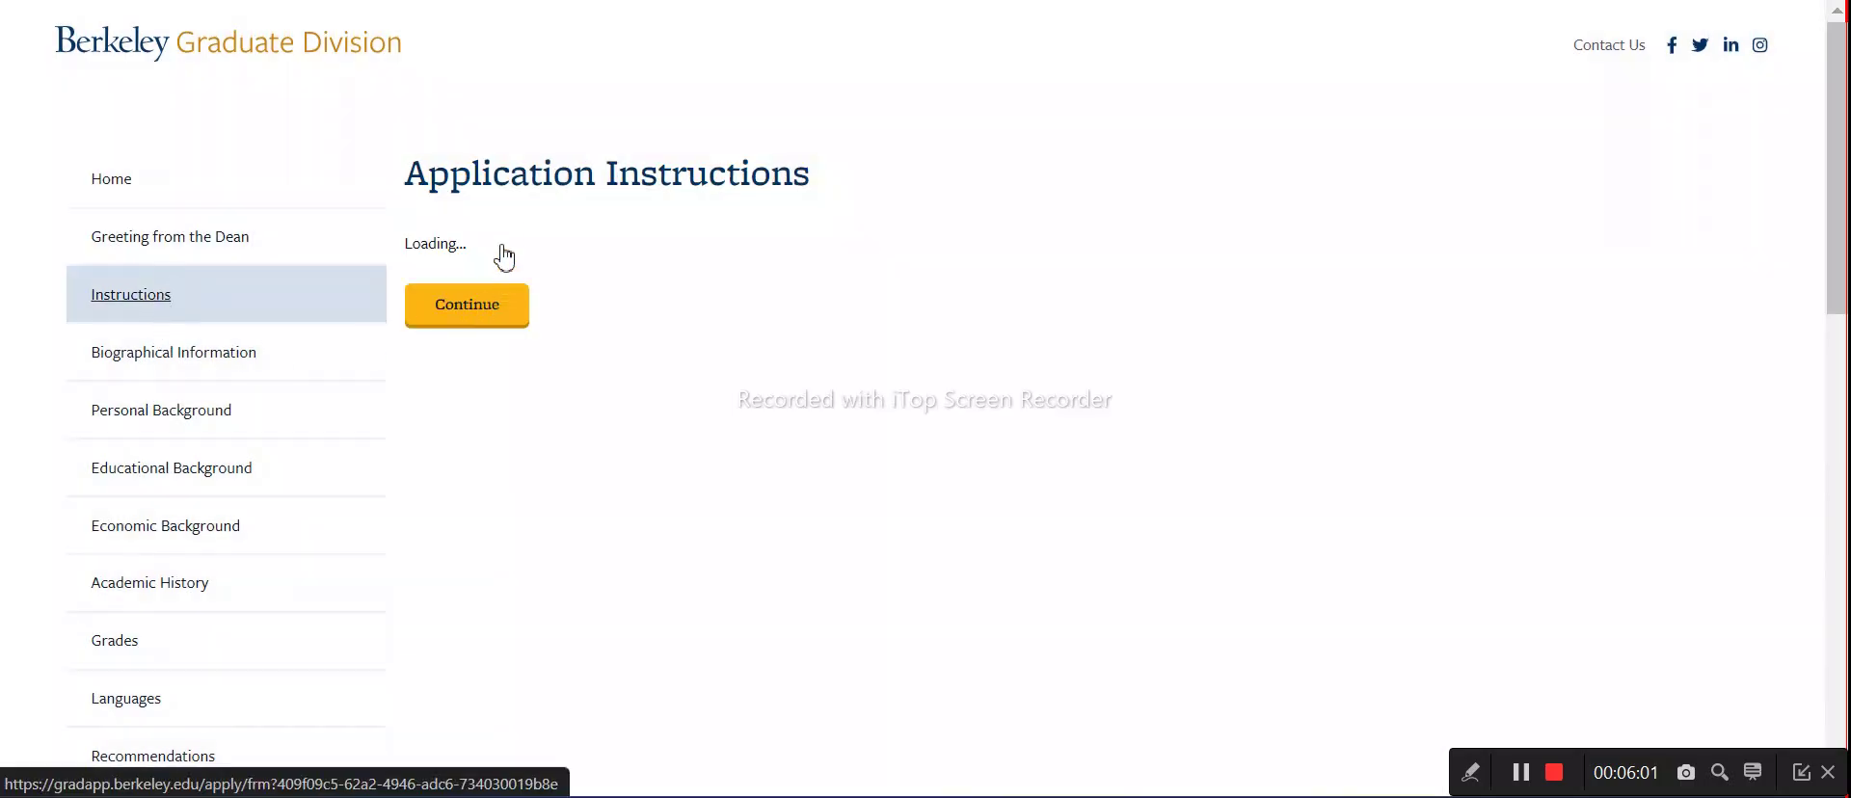
# Set the admit term to Fall 2024 under Intended Program of Study
pyautogui.scroll(-5, 627, 289)
pyautogui.scroll(-3, 578, 516)
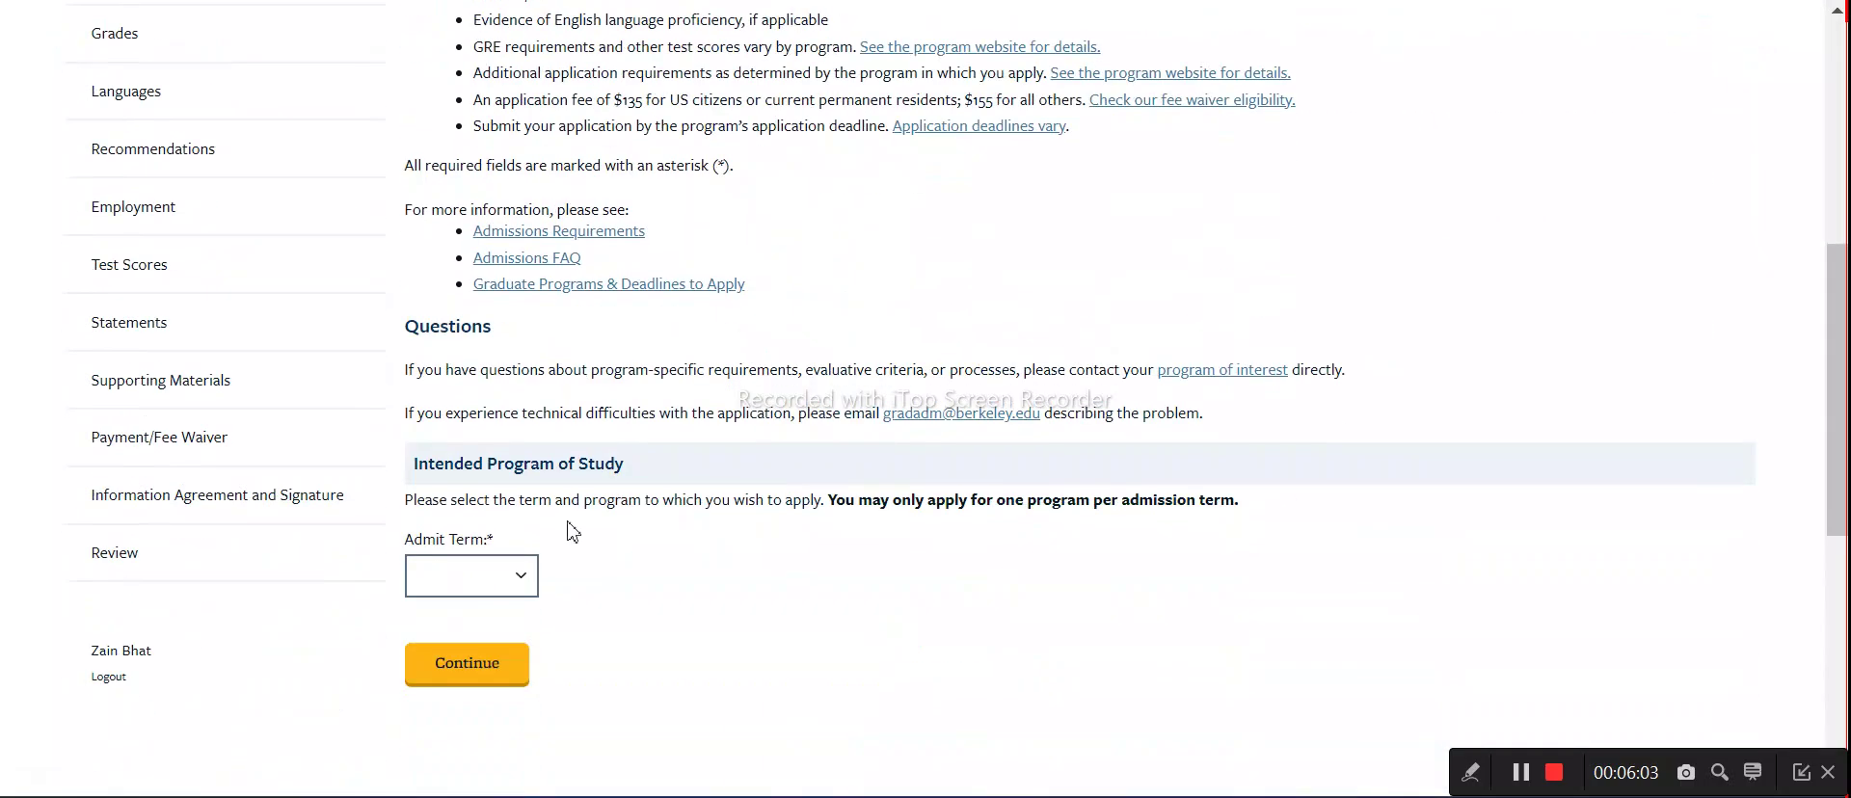
pyautogui.scroll(6, 533, 530)
pyautogui.scroll(-5, 685, 389)
pyautogui.click(468, 729)
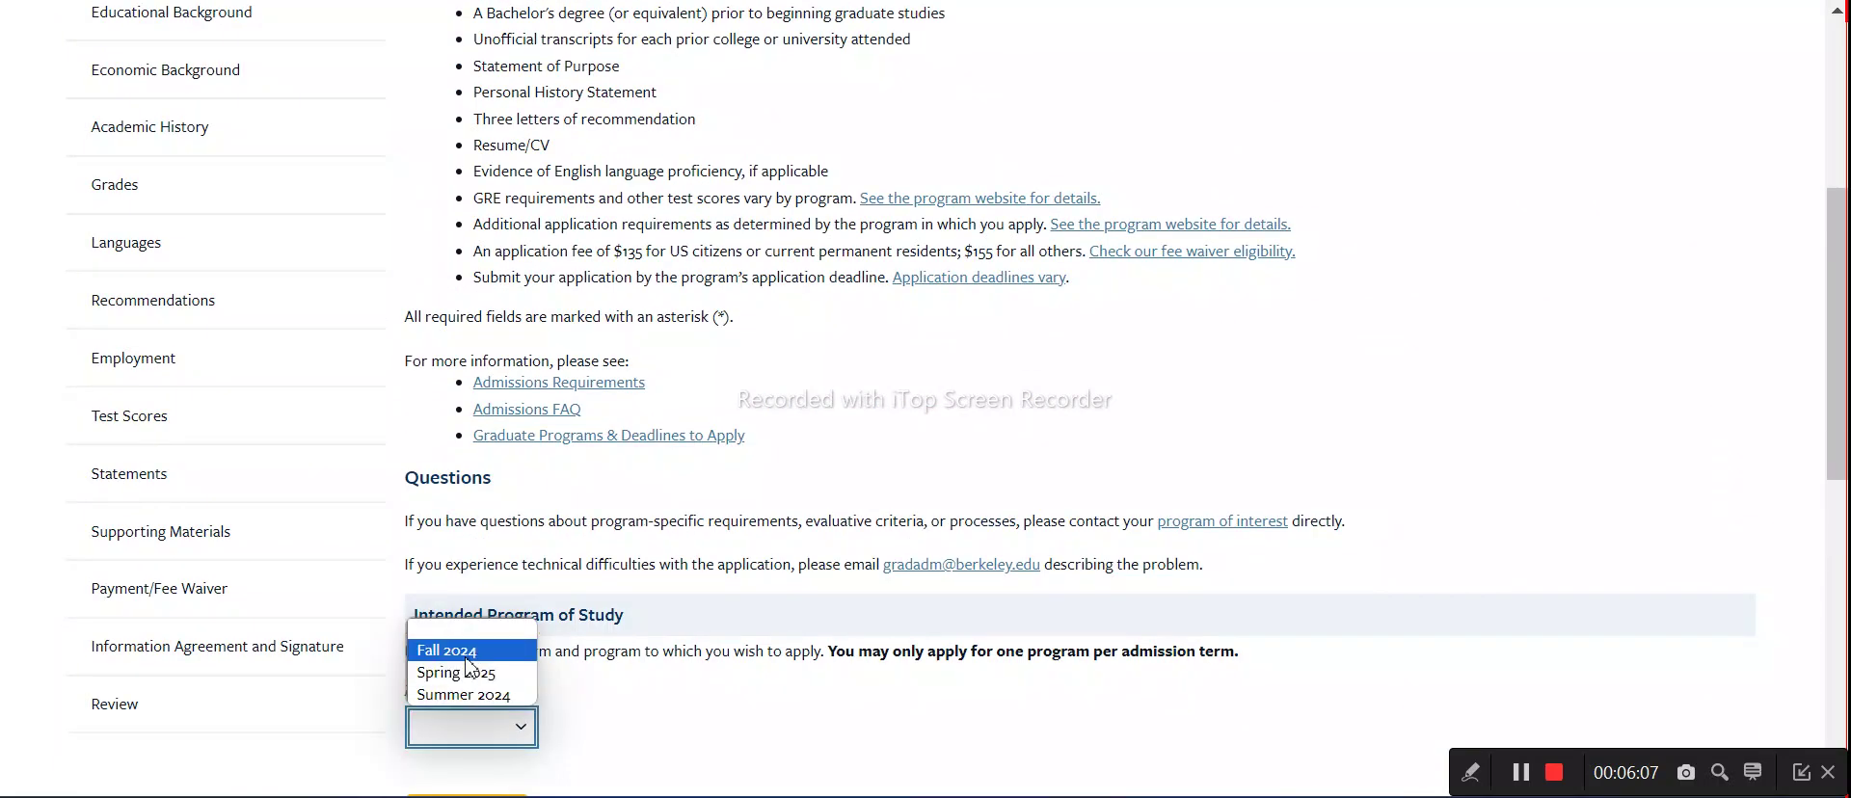
pyautogui.press('Escape')
pyautogui.scroll(-3, 480, 730)
pyautogui.press('Down')
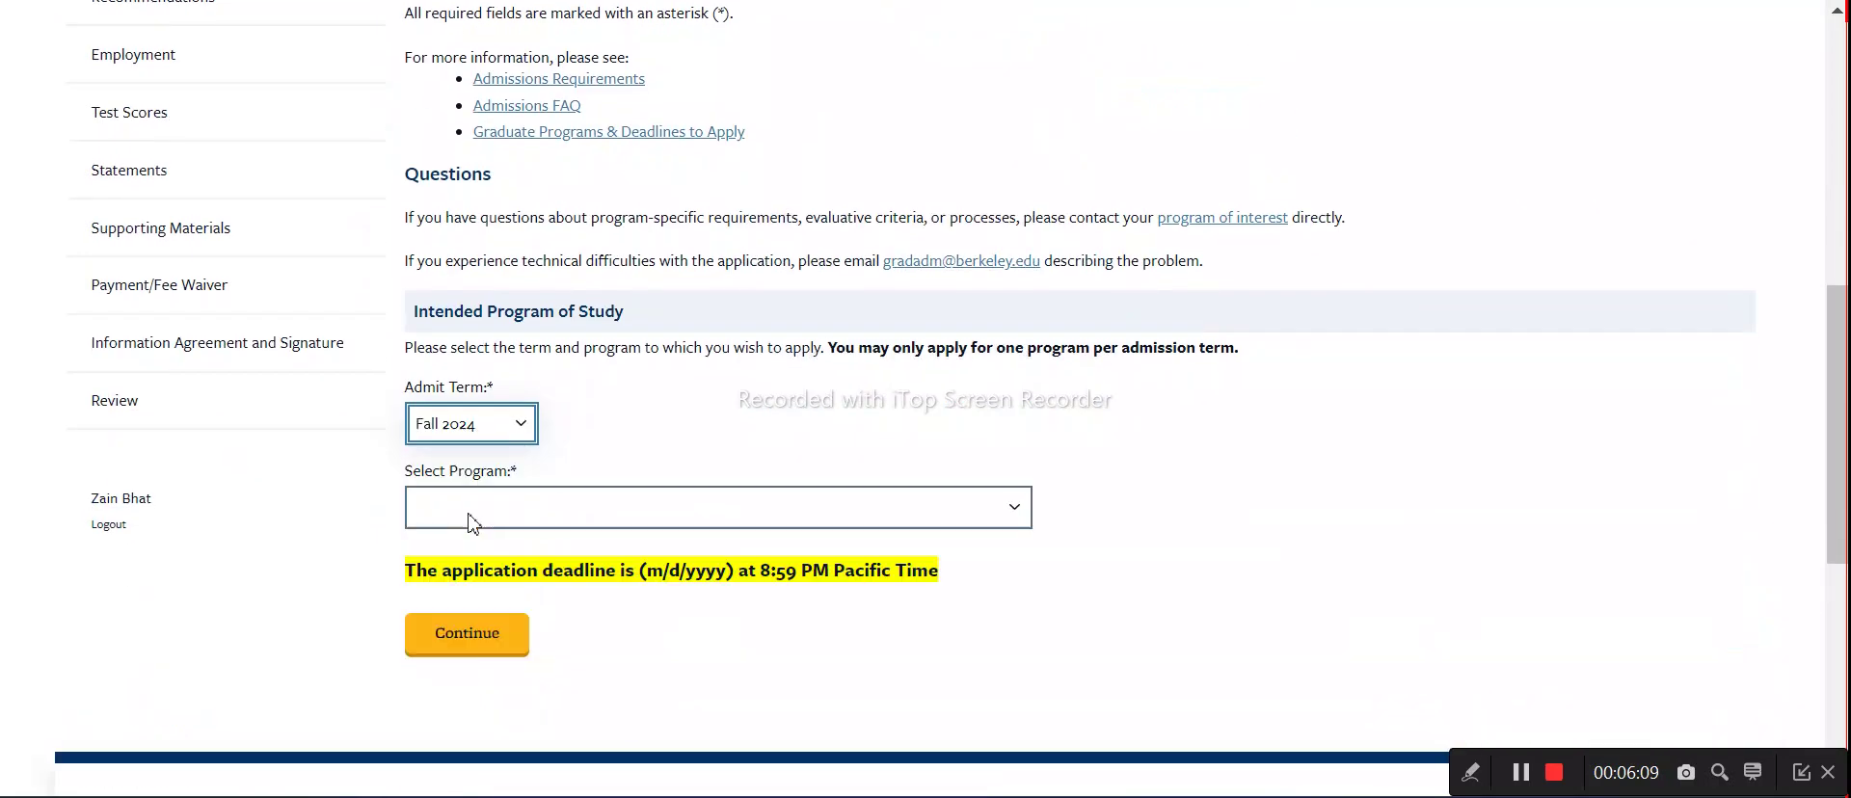
# Check the JJWBGSP participating programs page for the program offered at University of California-Berkeley
pyautogui.click(492, 520)
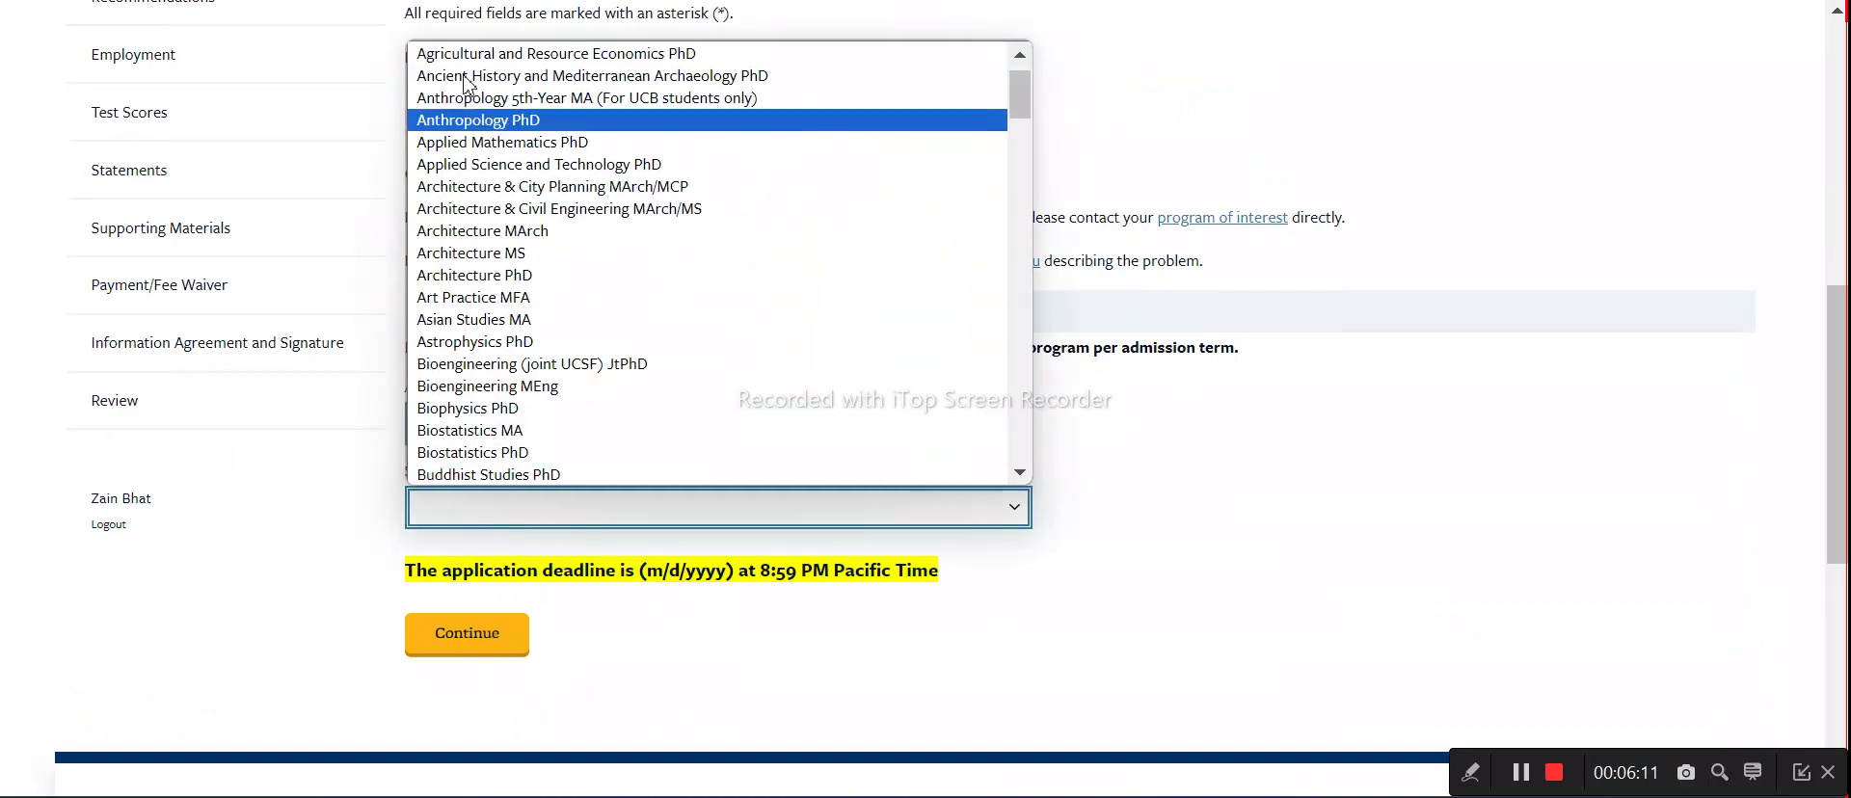
pyautogui.hotkey('alt', 'Tab')
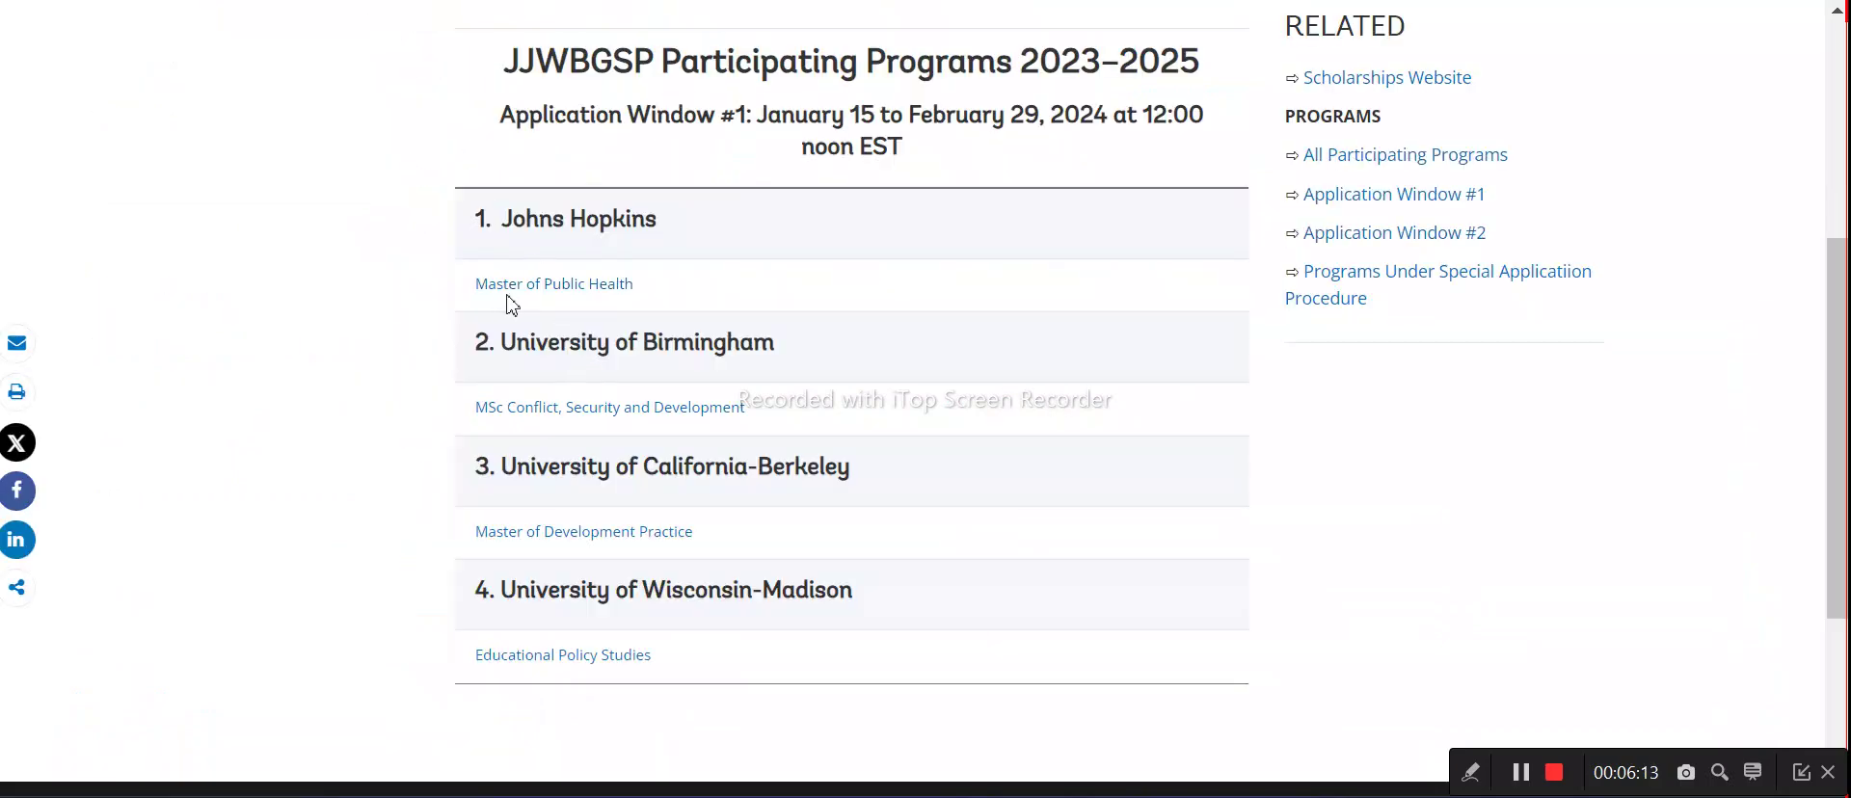
pyautogui.click(612, 534)
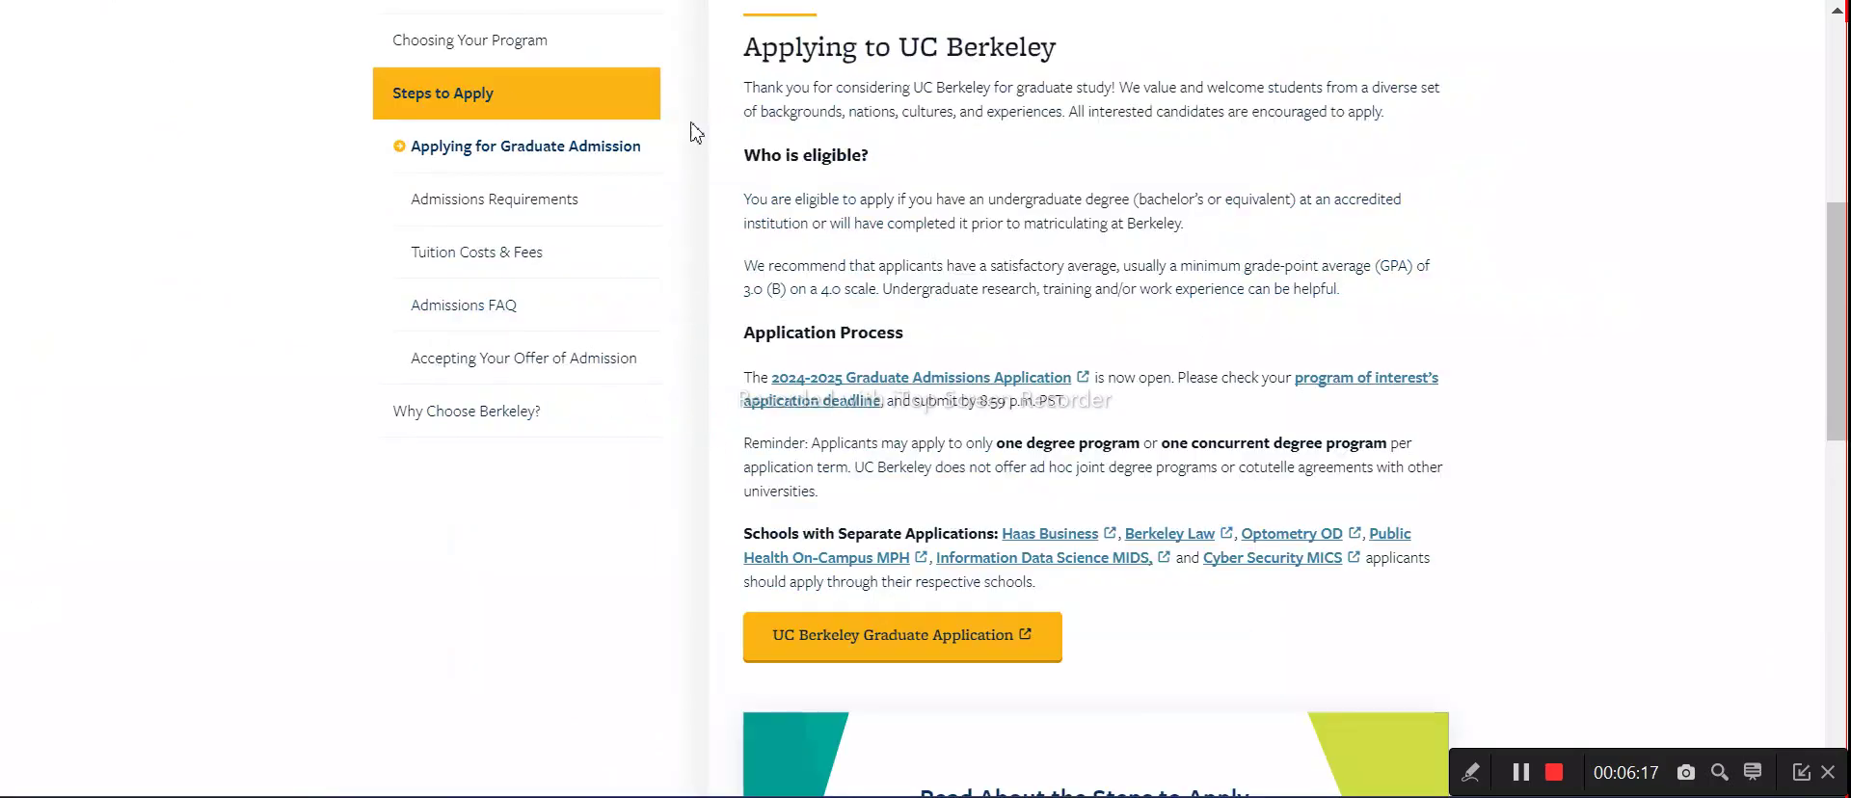
pyautogui.hotkey('alt', 'Tab')
# Search the application's program choices for the Master of Development Practice
pyautogui.click(509, 518)
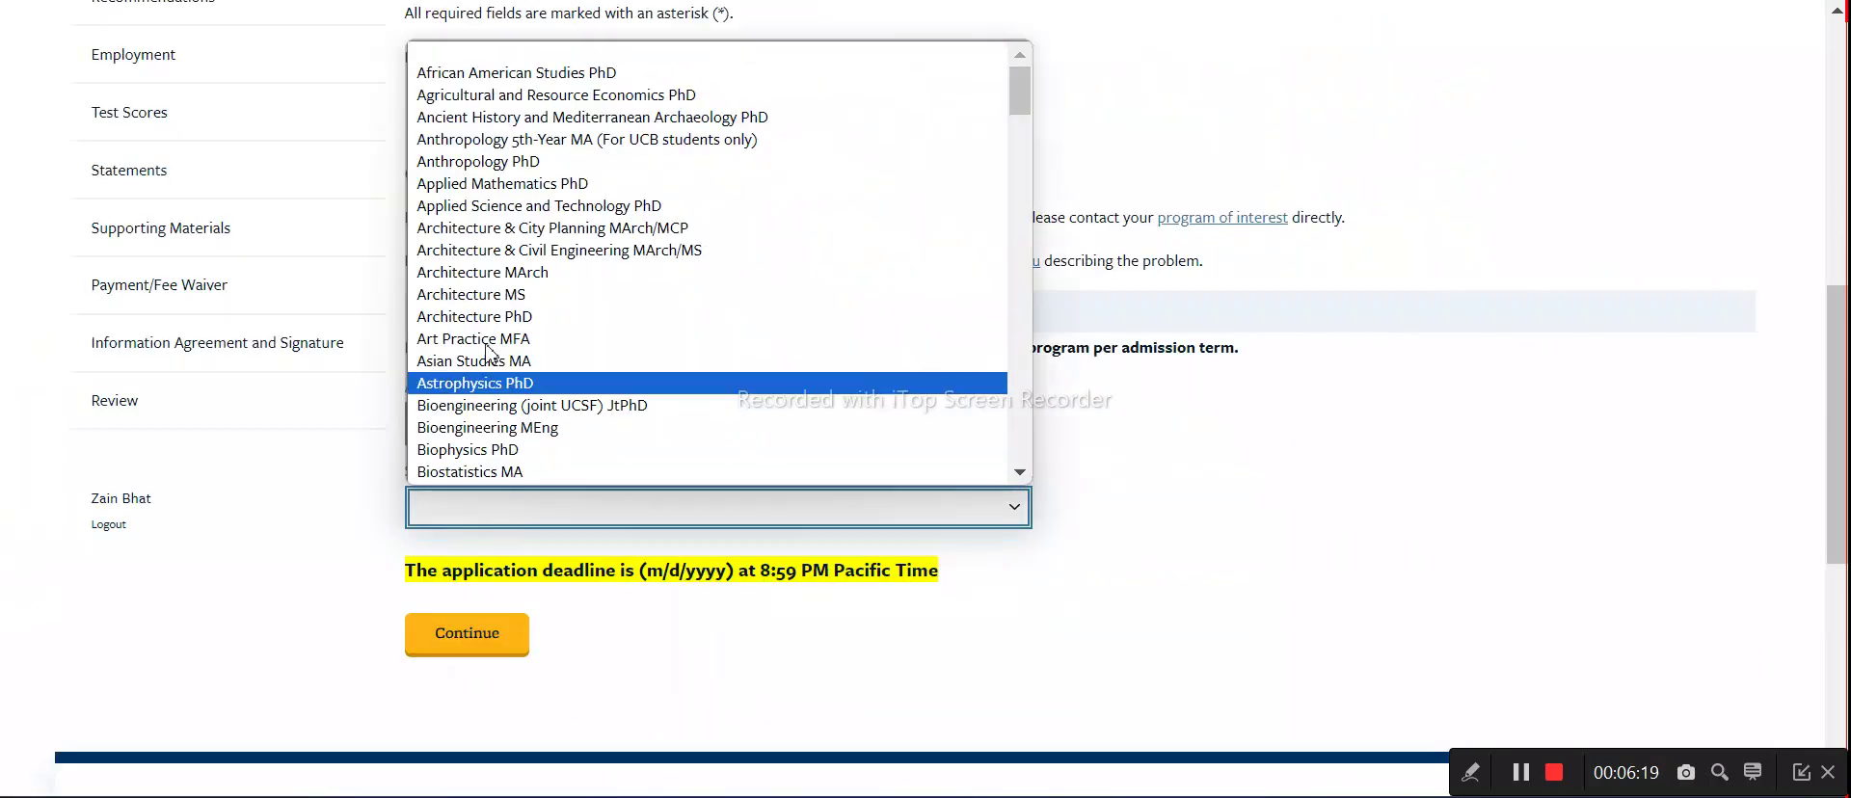
pyautogui.scroll(-10, 514, 256)
pyautogui.scroll(-12, 514, 255)
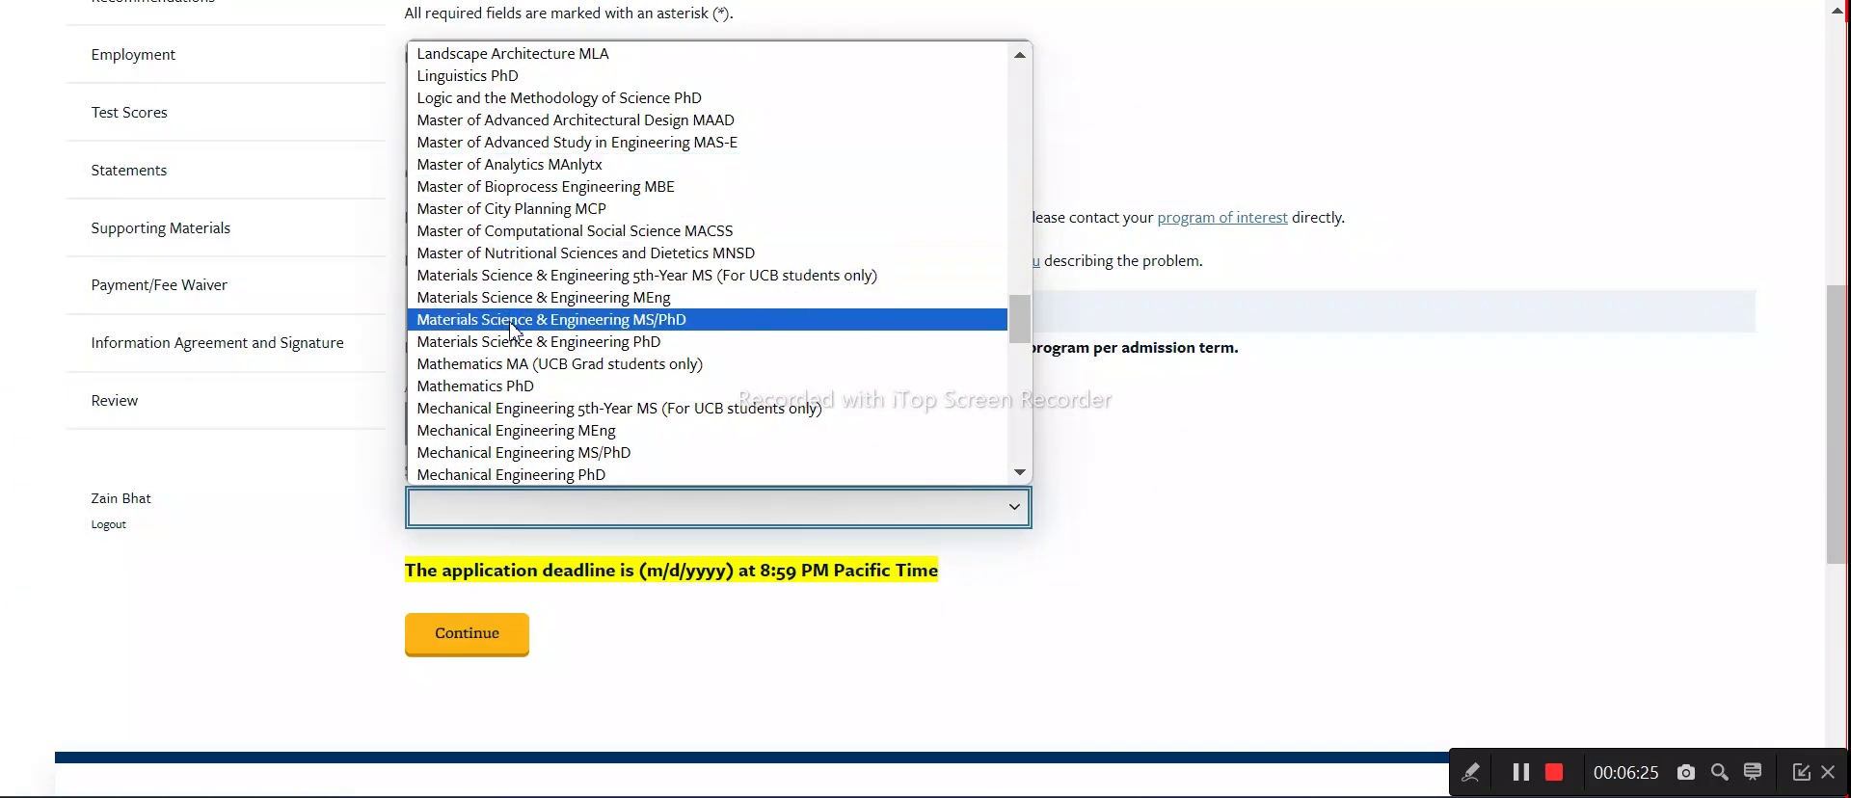
pyautogui.scroll(-3, 514, 331)
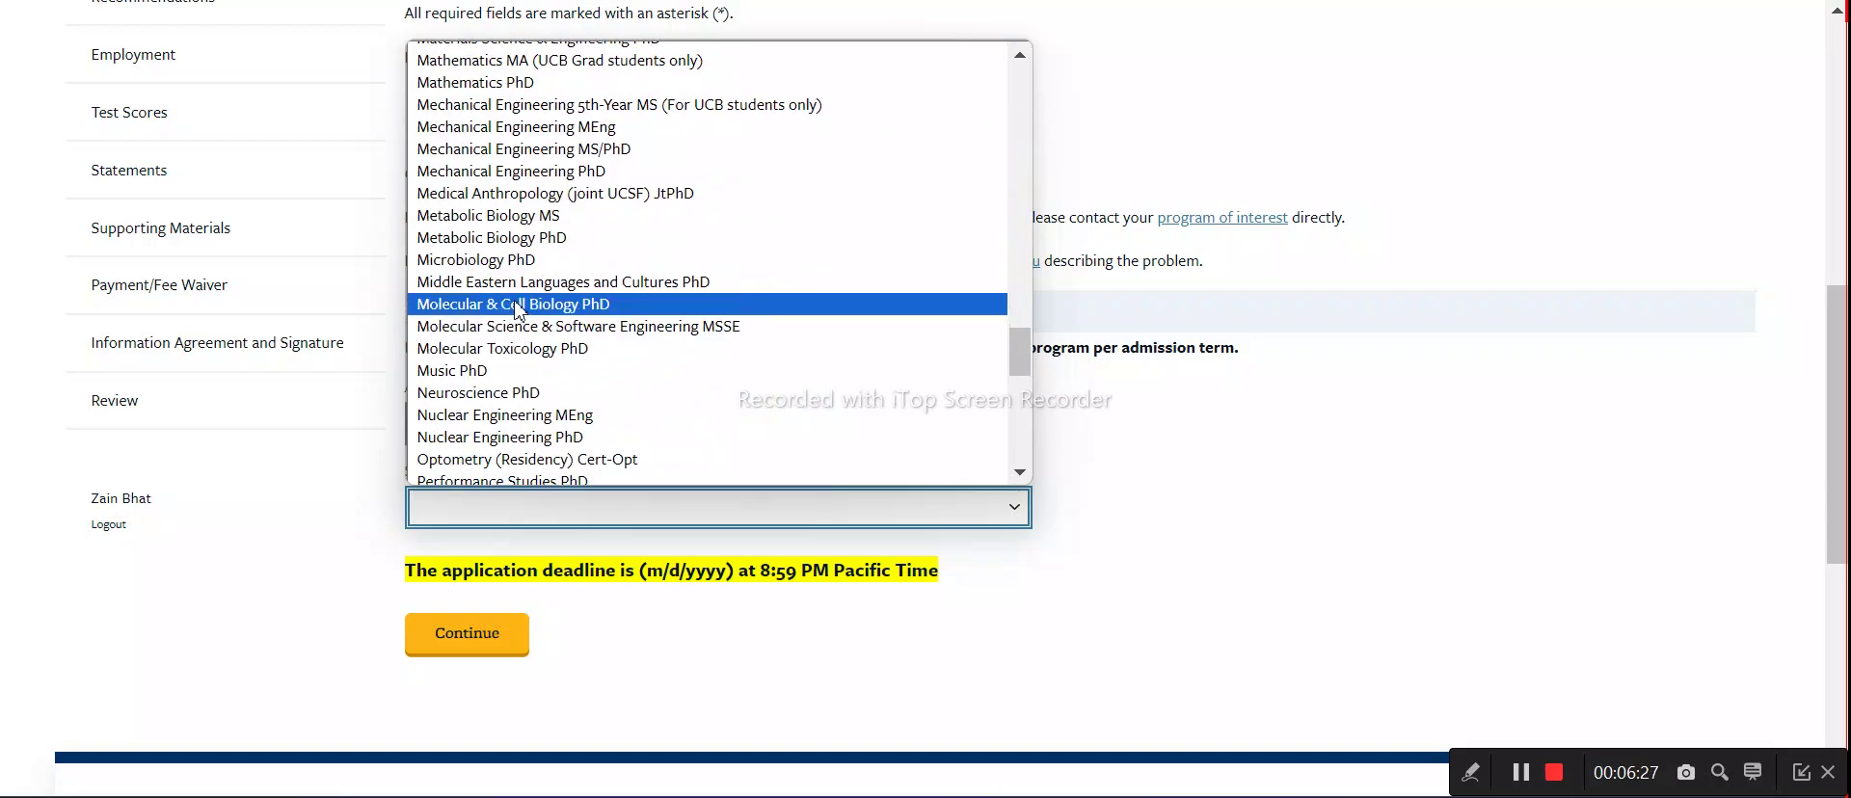
pyautogui.scroll(-8, 518, 309)
pyautogui.scroll(2, 538, 348)
pyautogui.scroll(8, 538, 347)
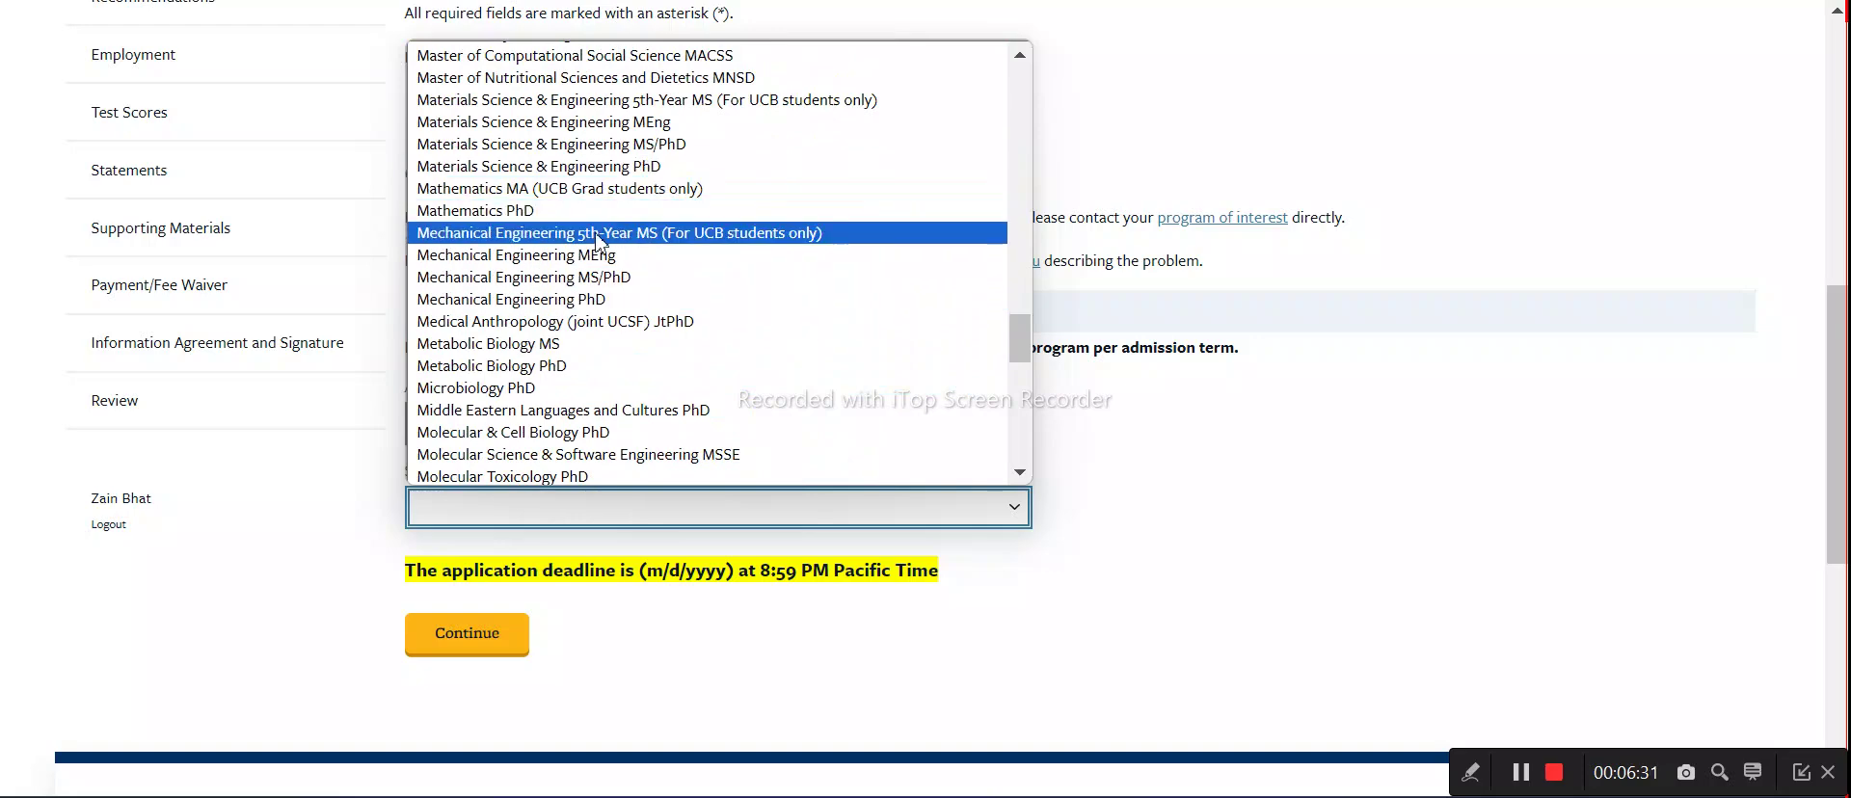
pyautogui.scroll(5, 546, 389)
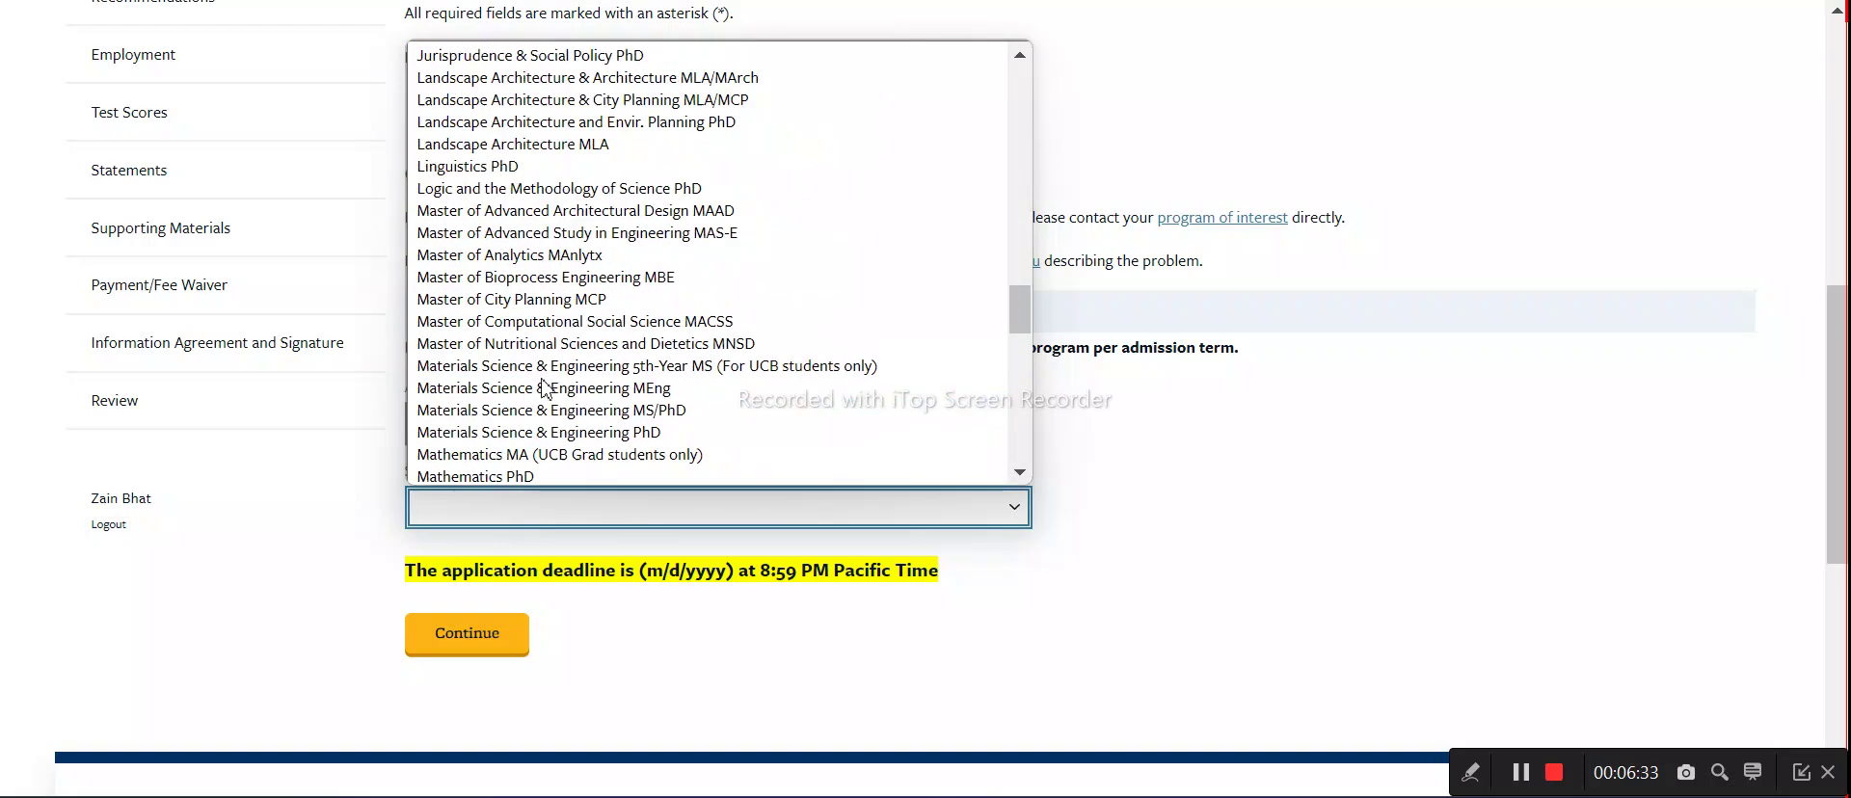
pyautogui.scroll(-5, 546, 360)
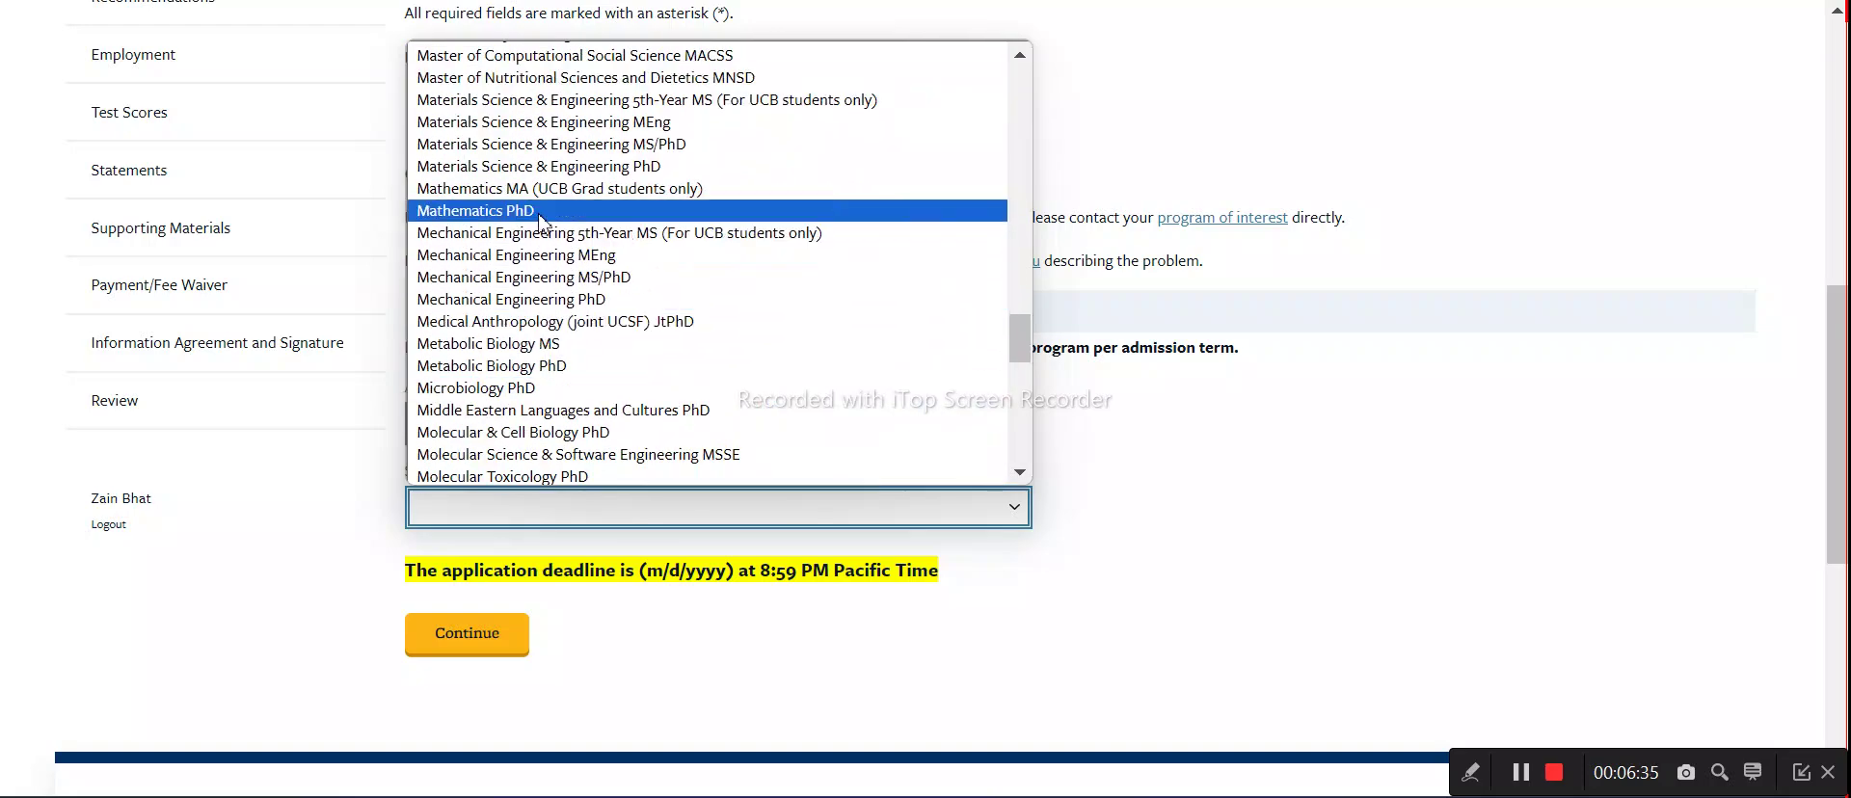
pyautogui.scroll(5, 545, 217)
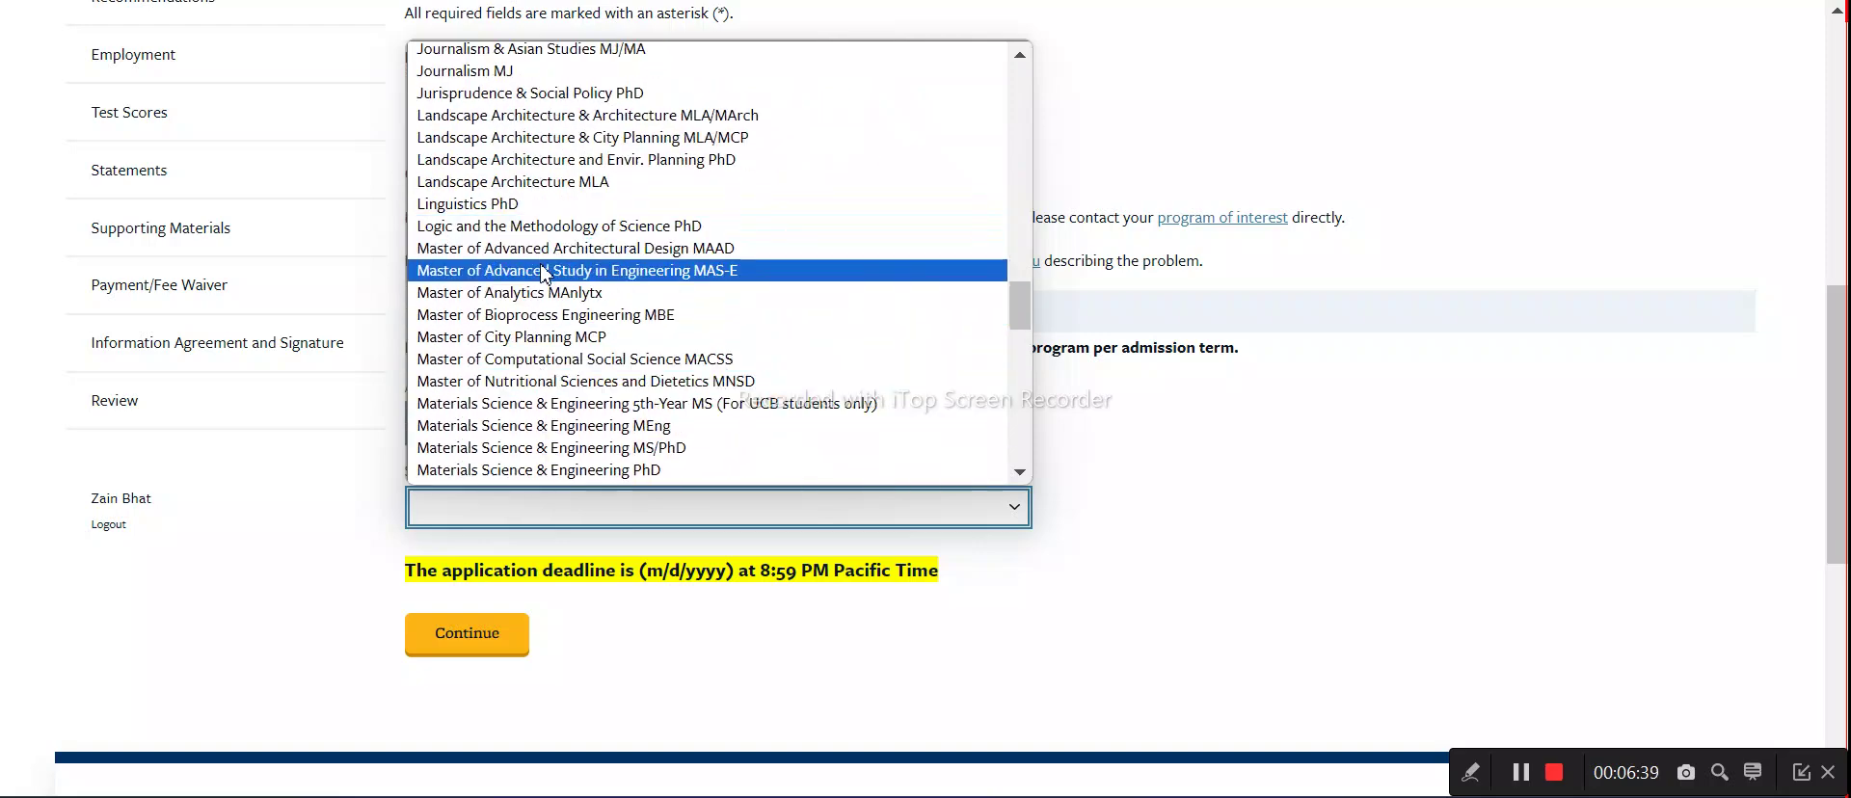
pyautogui.scroll(5, 549, 265)
pyautogui.scroll(10, 547, 220)
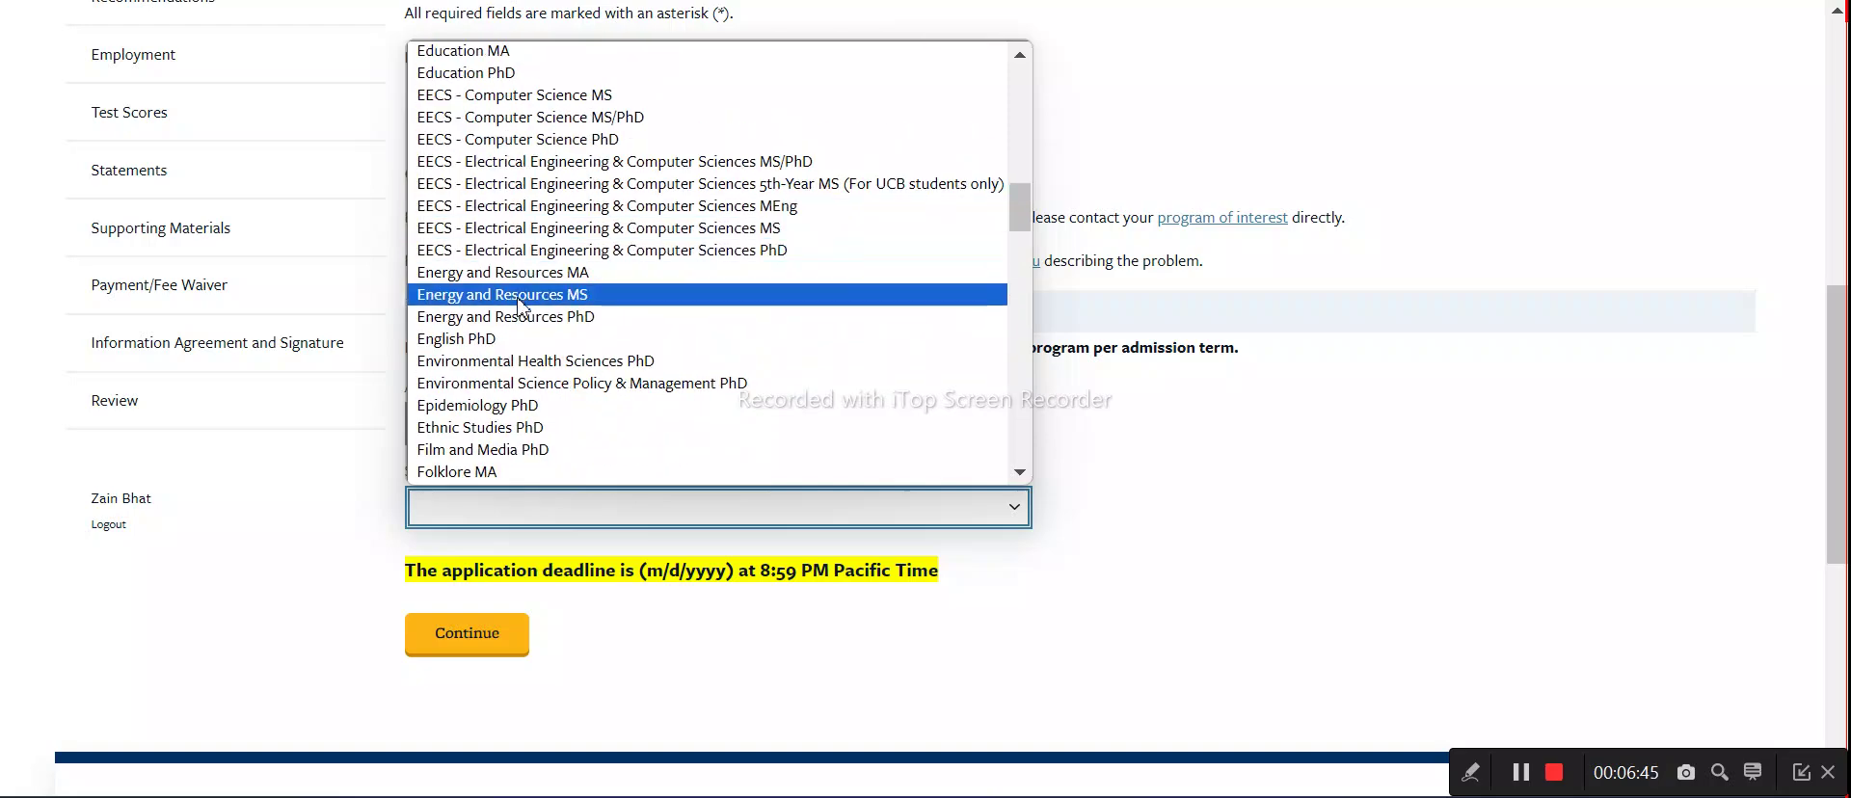
pyautogui.scroll(5, 522, 343)
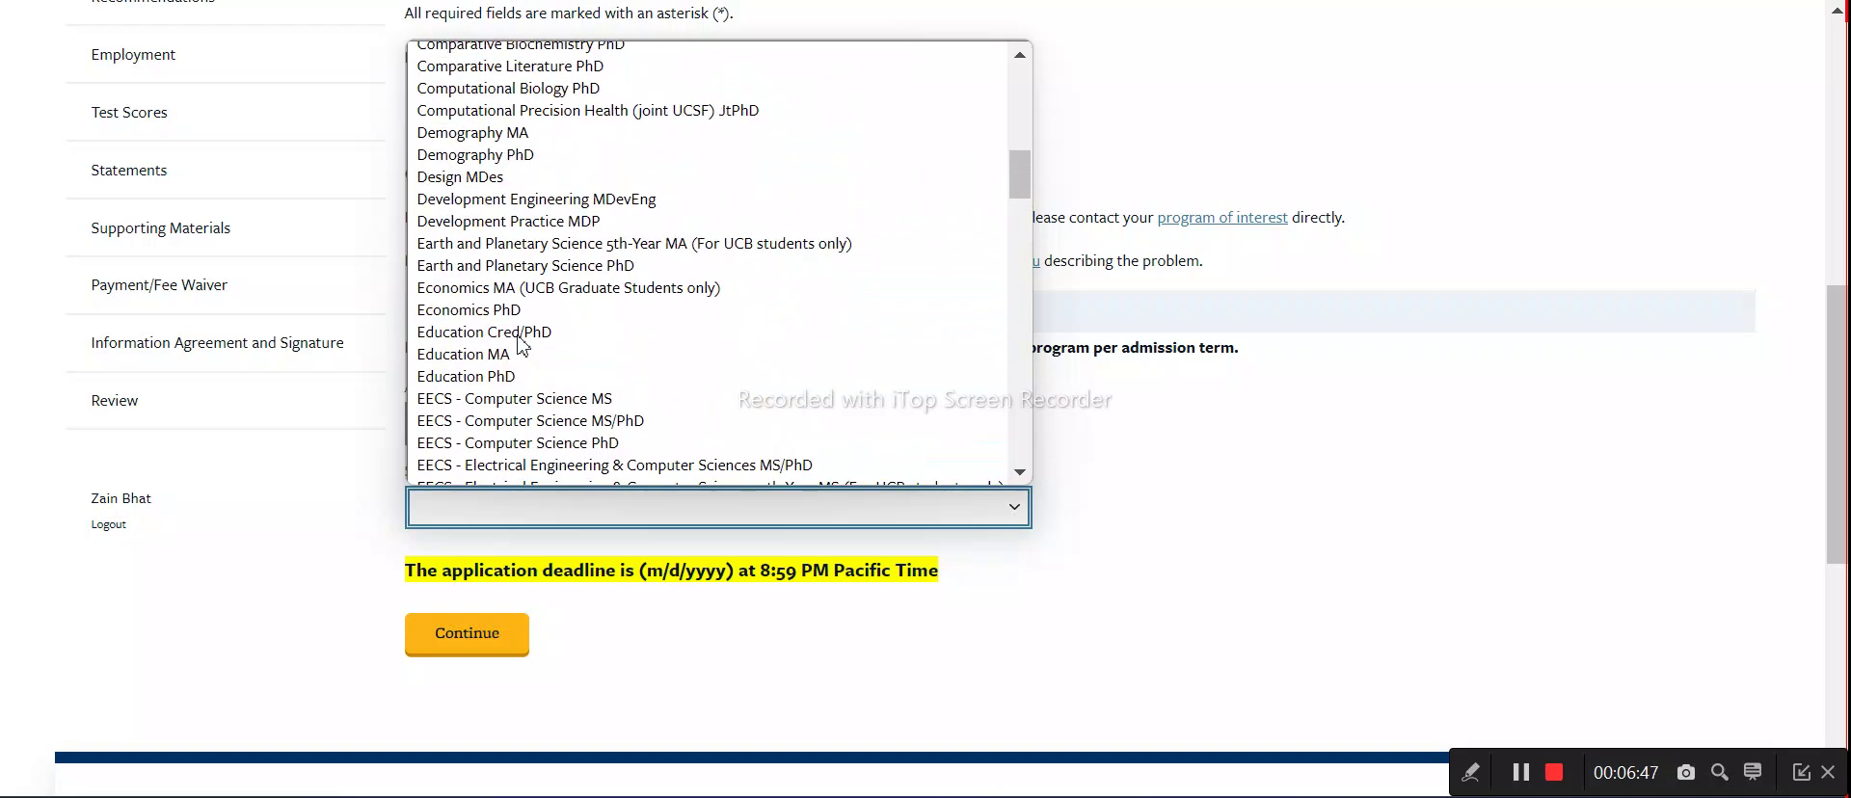
pyautogui.scroll(13, 521, 343)
pyautogui.scroll(-4, 522, 342)
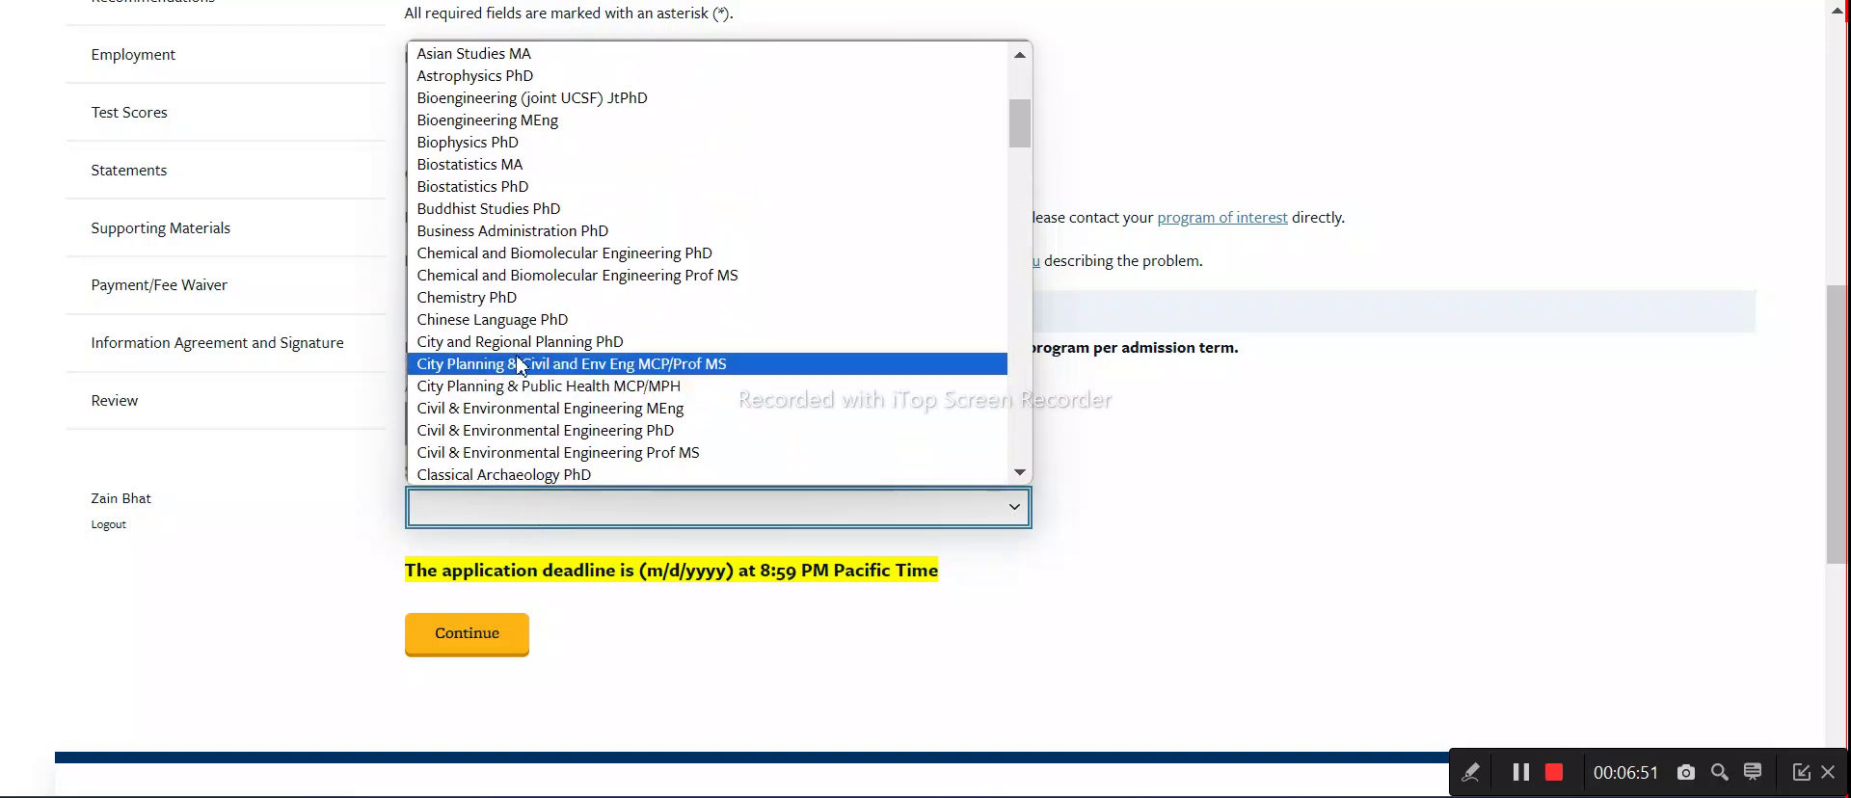
pyautogui.scroll(-5, 522, 370)
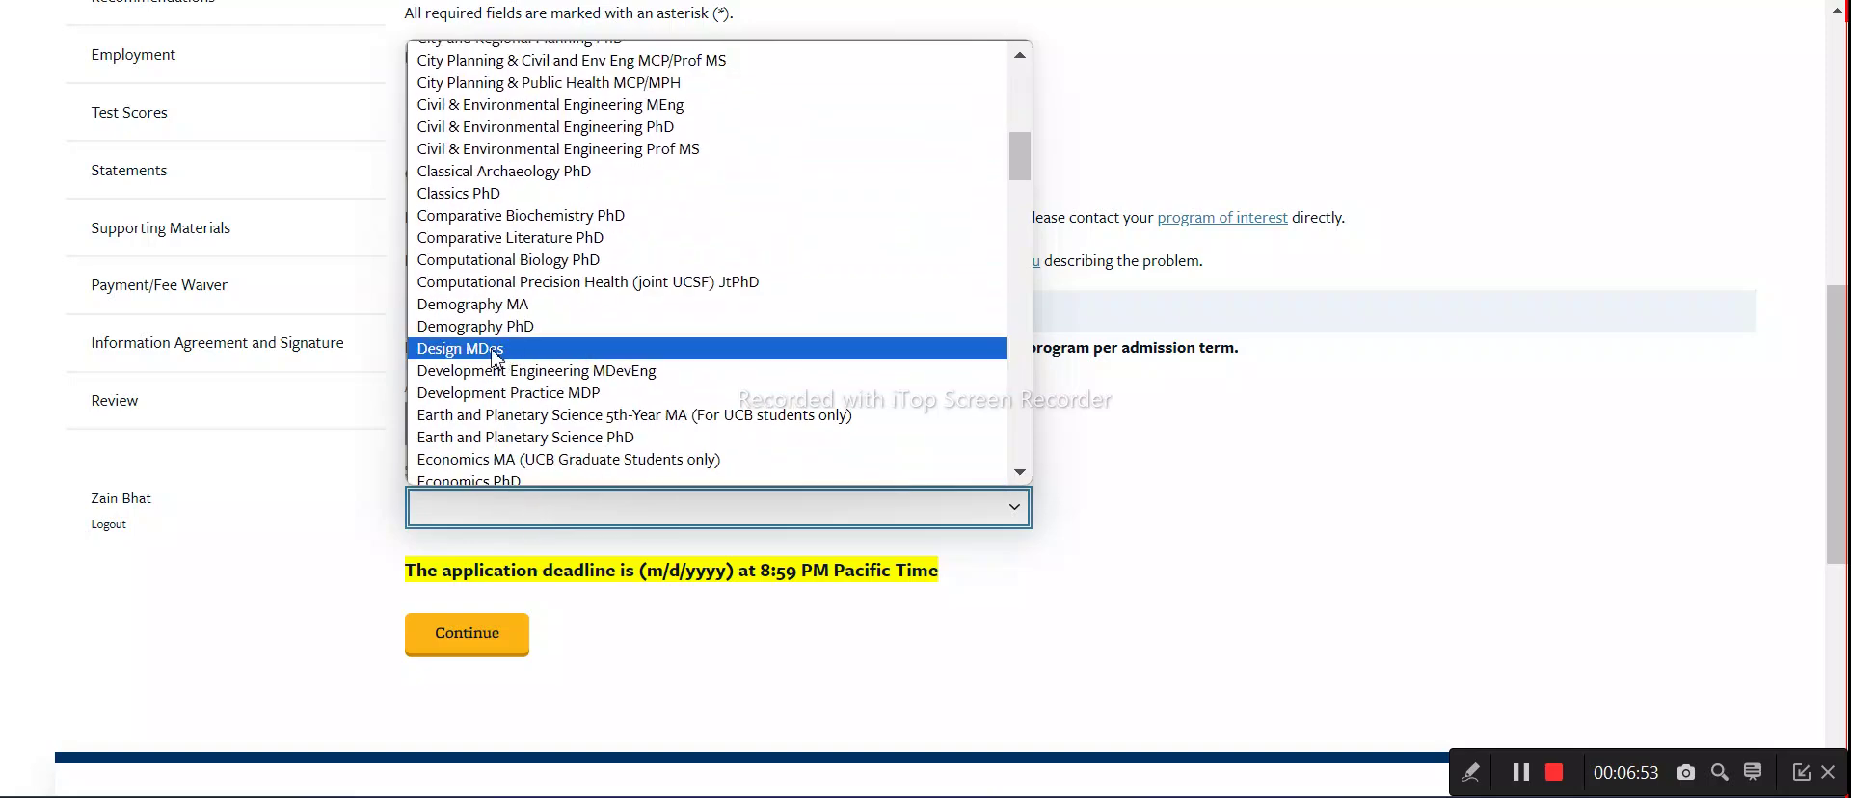
pyautogui.scroll(-9, 518, 358)
pyautogui.scroll(-5, 509, 384)
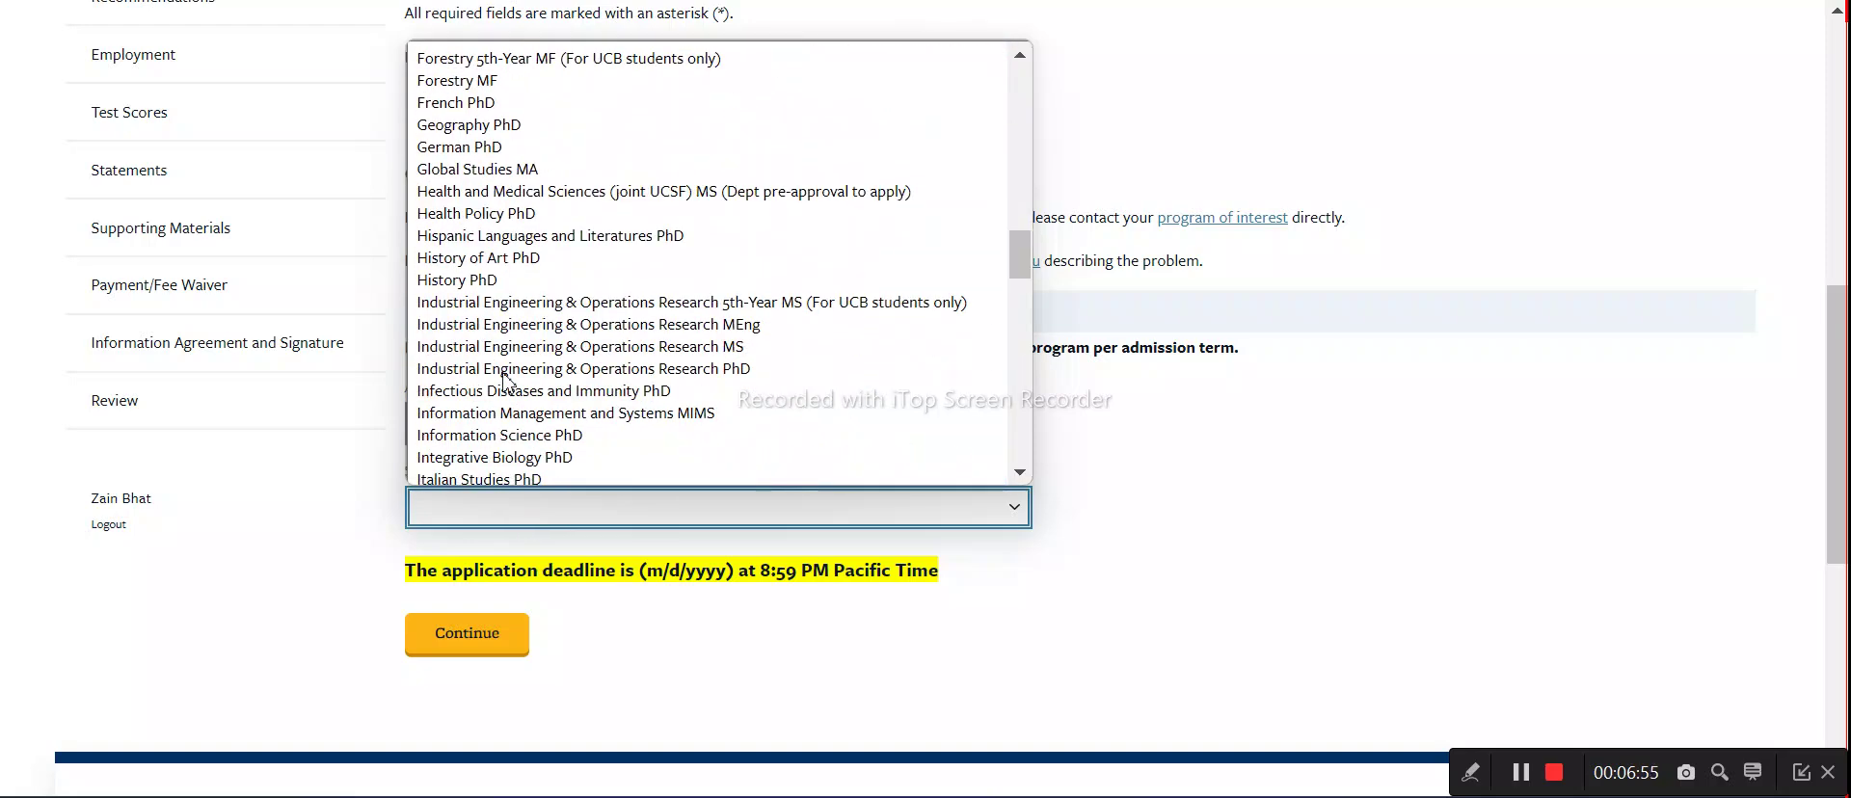
pyautogui.scroll(-5, 507, 381)
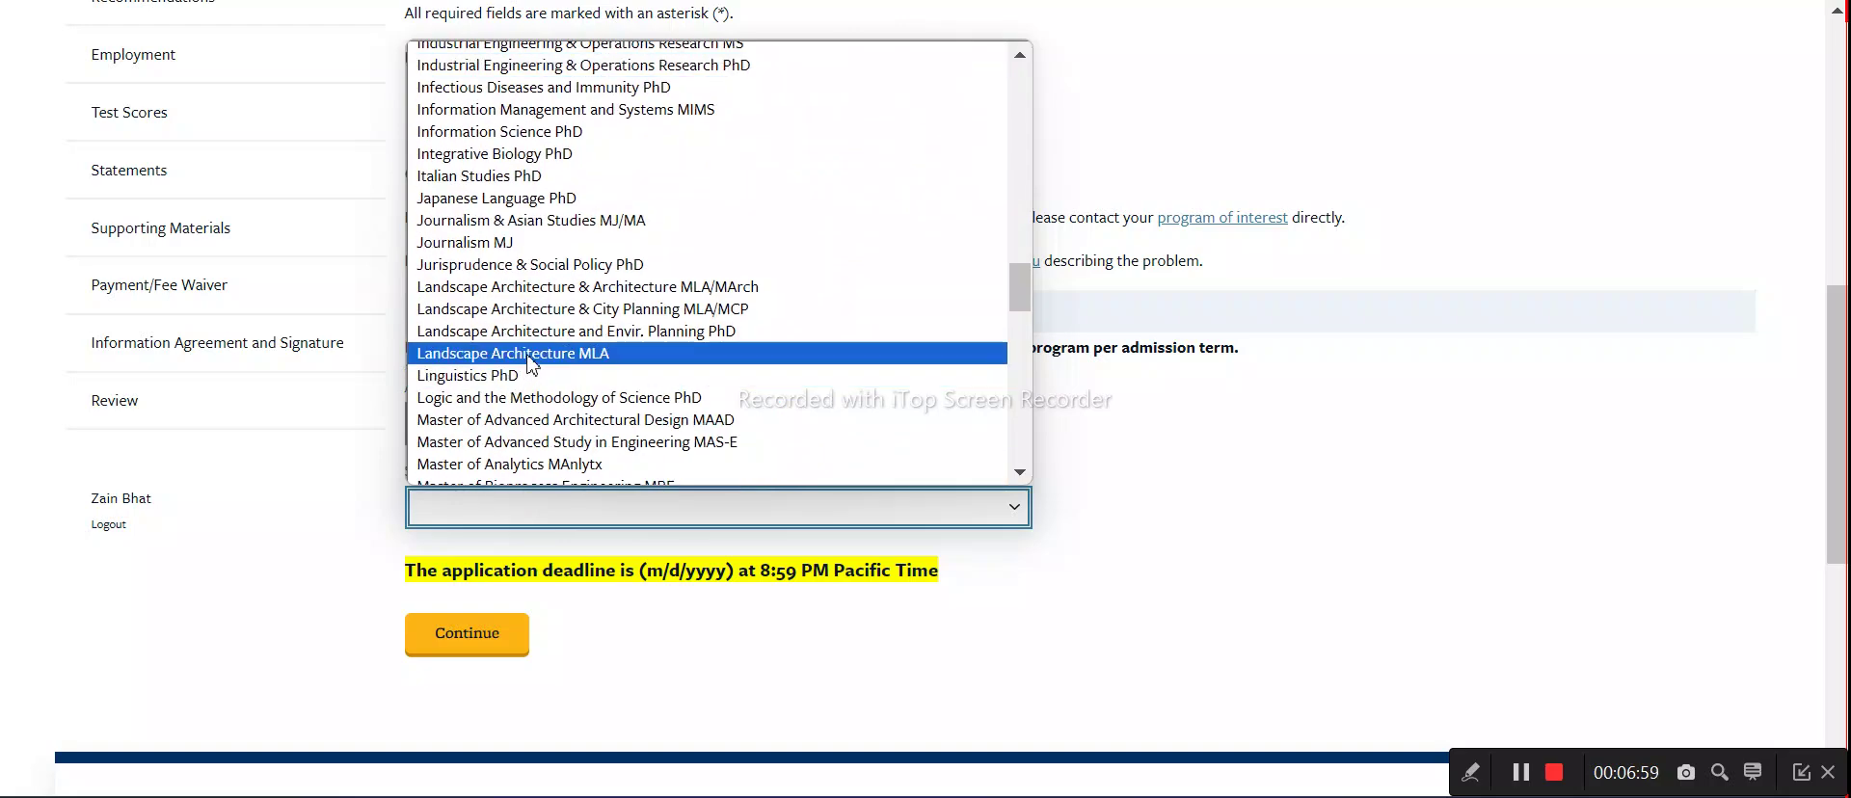
pyautogui.scroll(-5, 529, 364)
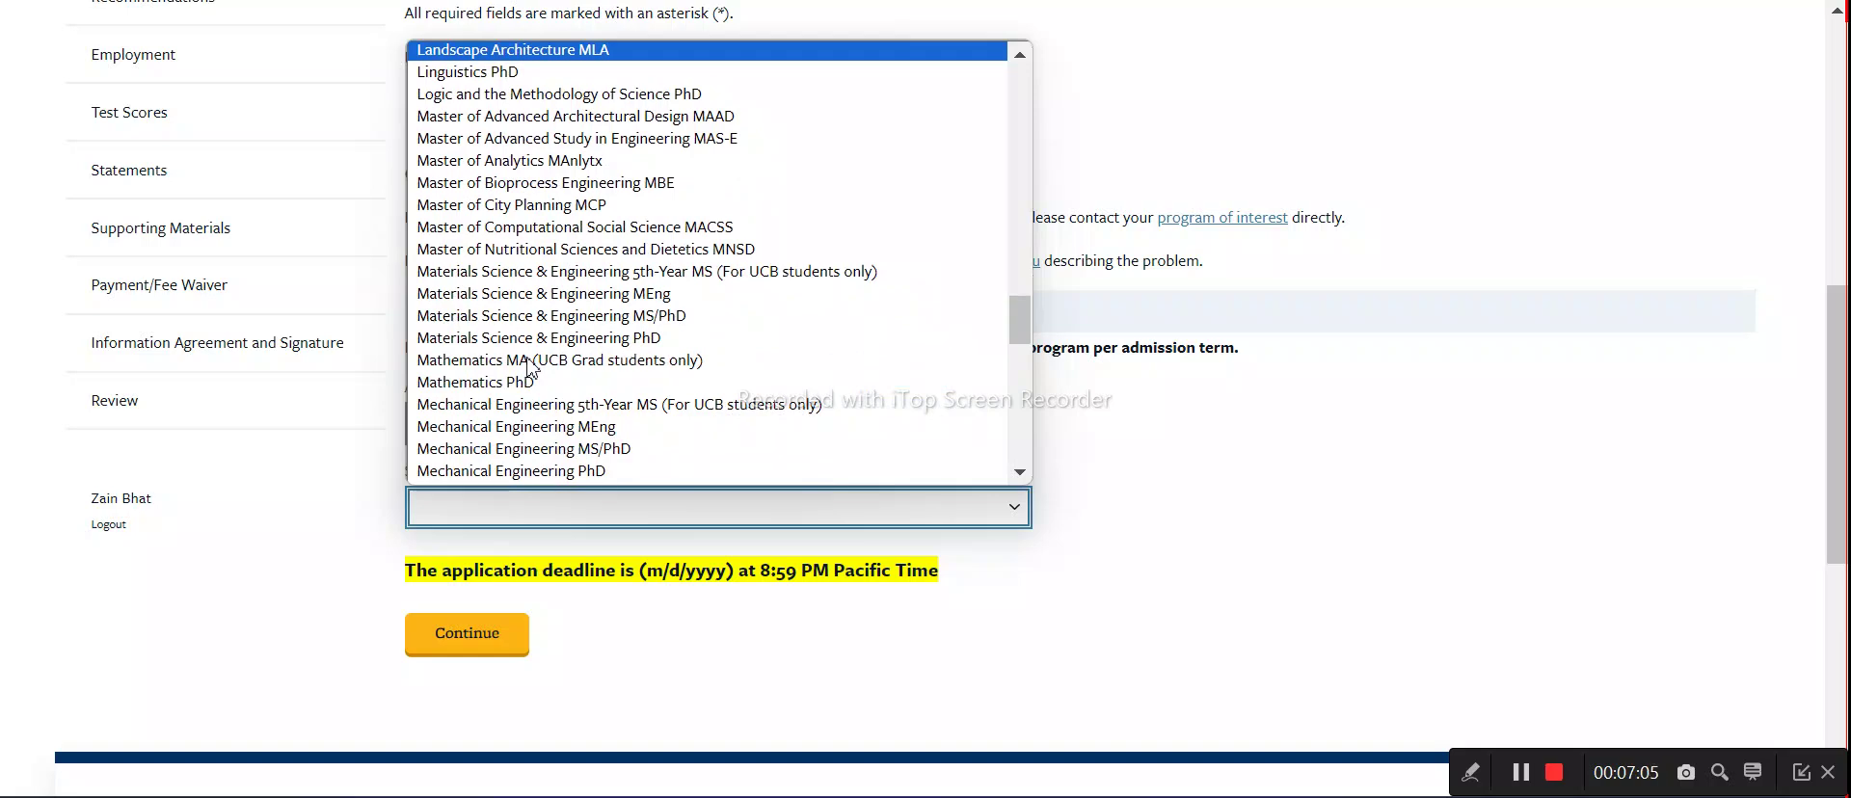
pyautogui.scroll(-5, 540, 356)
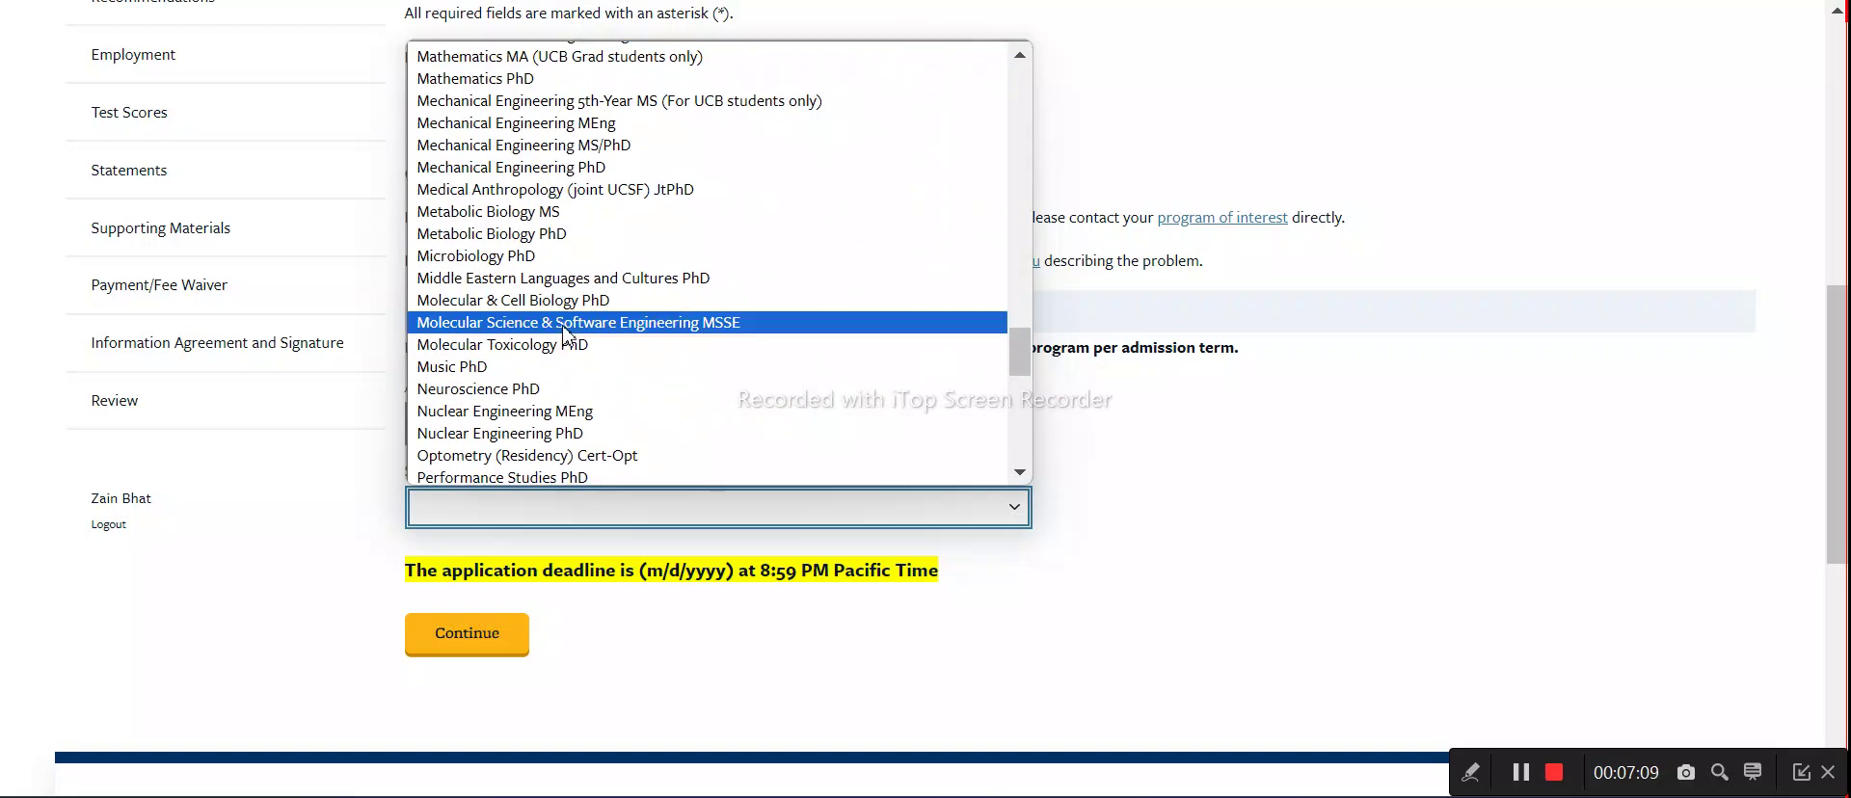
# Examine the application deadline for Fall 2024 on the Goldman School's Apply to the MDP page
pyautogui.hotkey('ctrl', 'Tab')
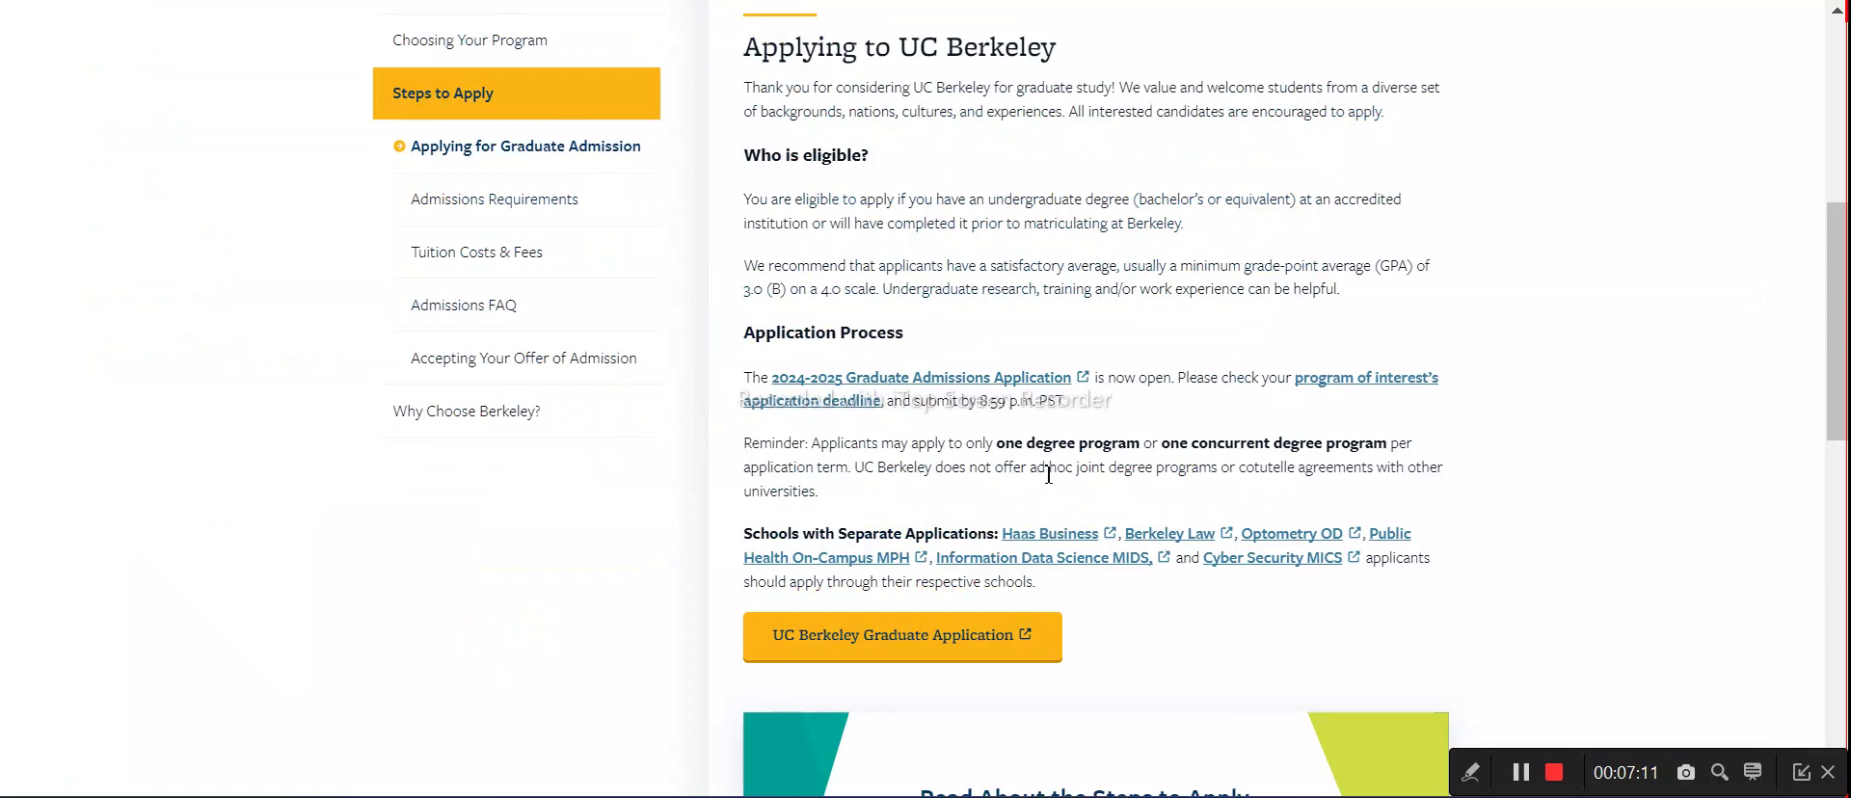
pyautogui.scroll(-1, 1048, 474)
pyautogui.scroll(4, 1041, 478)
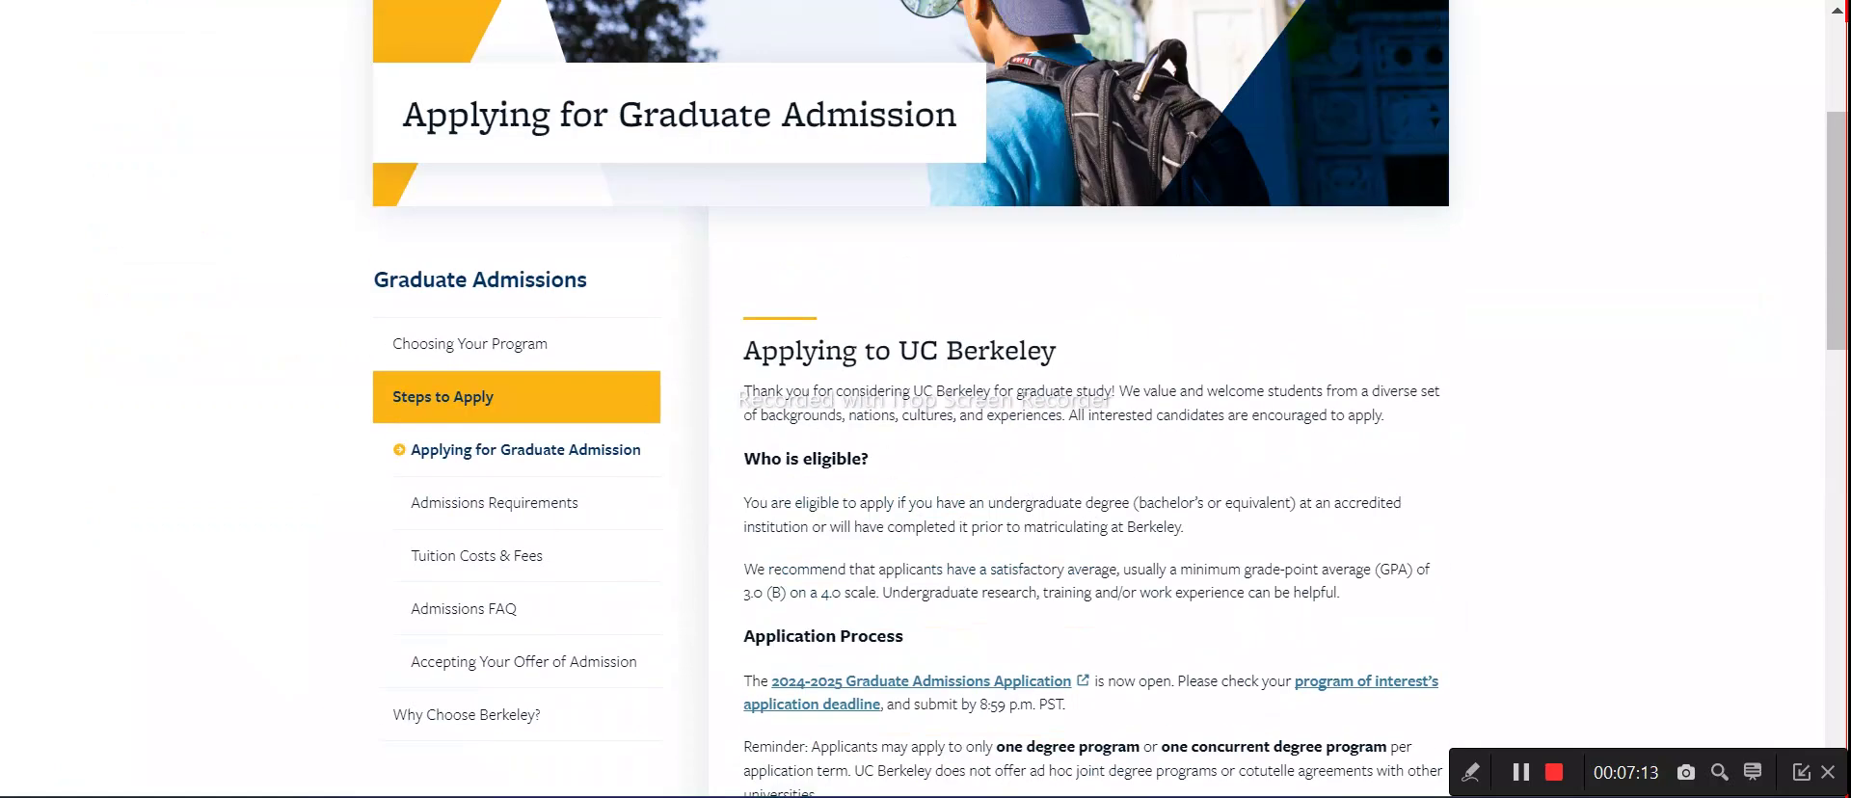
pyautogui.hotkey('ctrl', 'Tab')
pyautogui.scroll(-2, 862, 496)
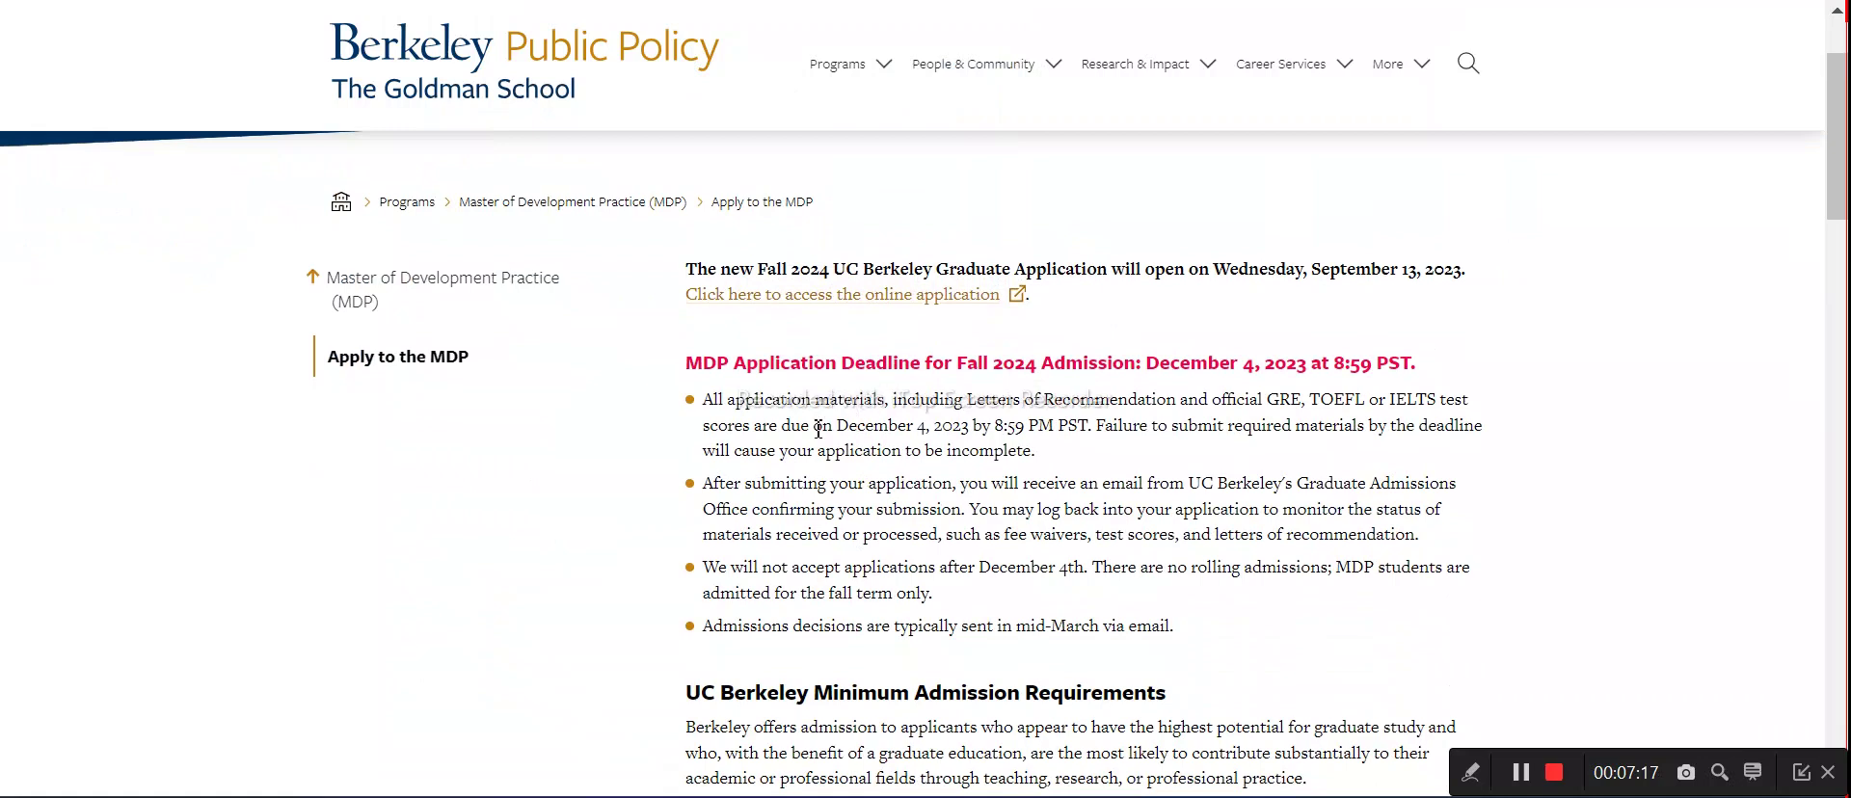
pyautogui.moveTo(854, 426); pyautogui.dragTo(1005, 428)
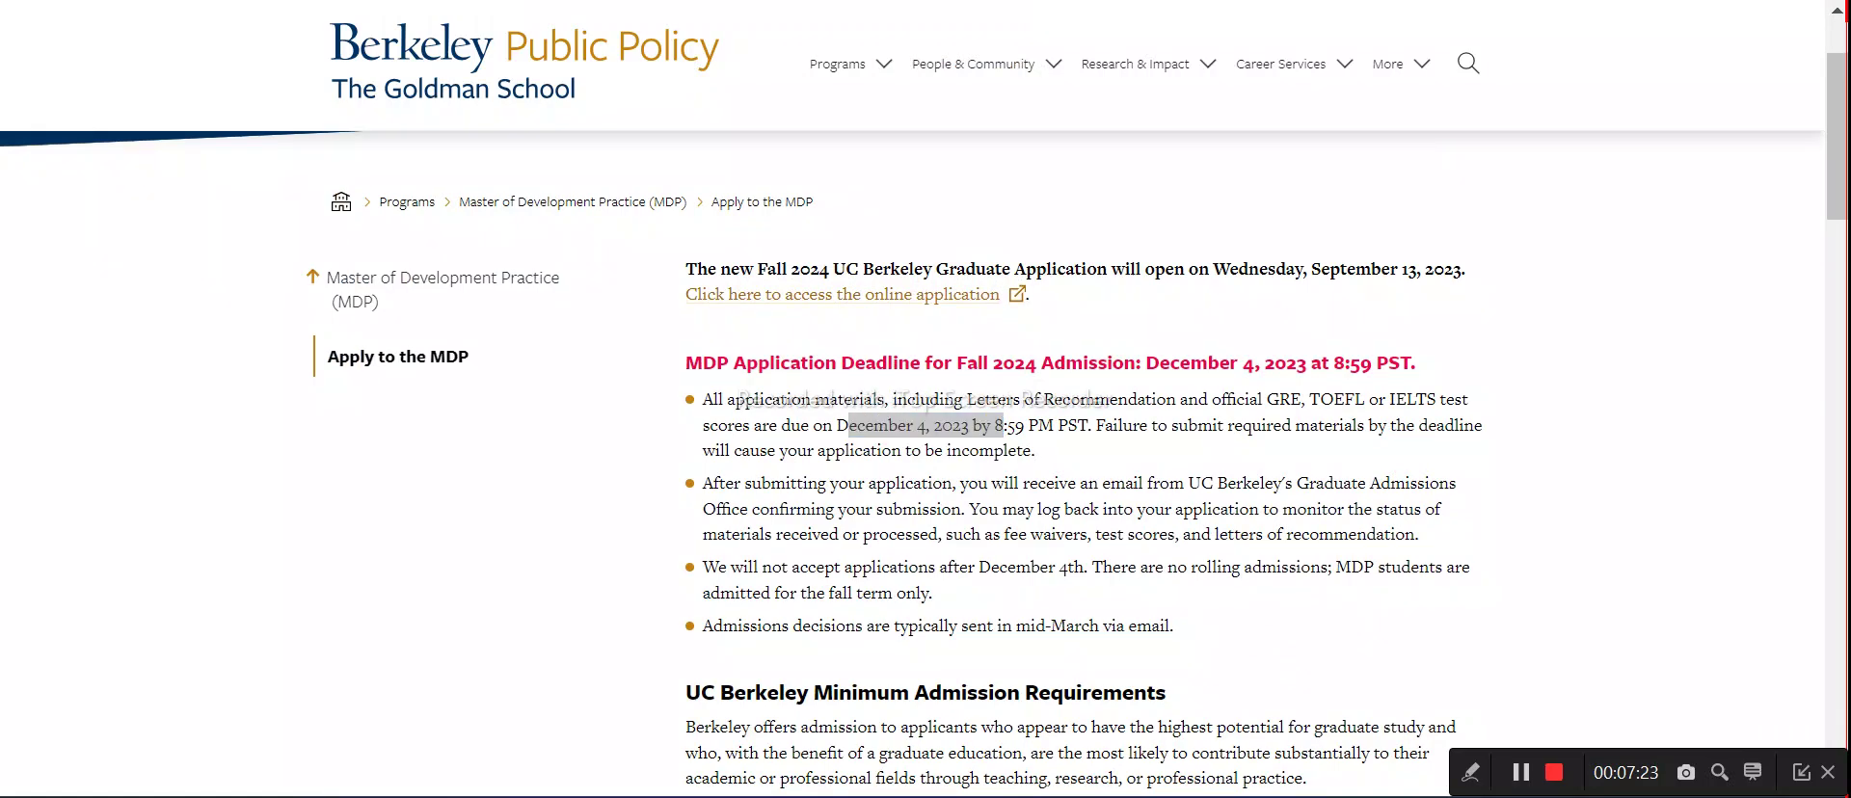
# Recheck the Berkeley program name in the JJWBGSP participating programs list and return to the application form
pyautogui.hotkey('ctrl', 'Tab')
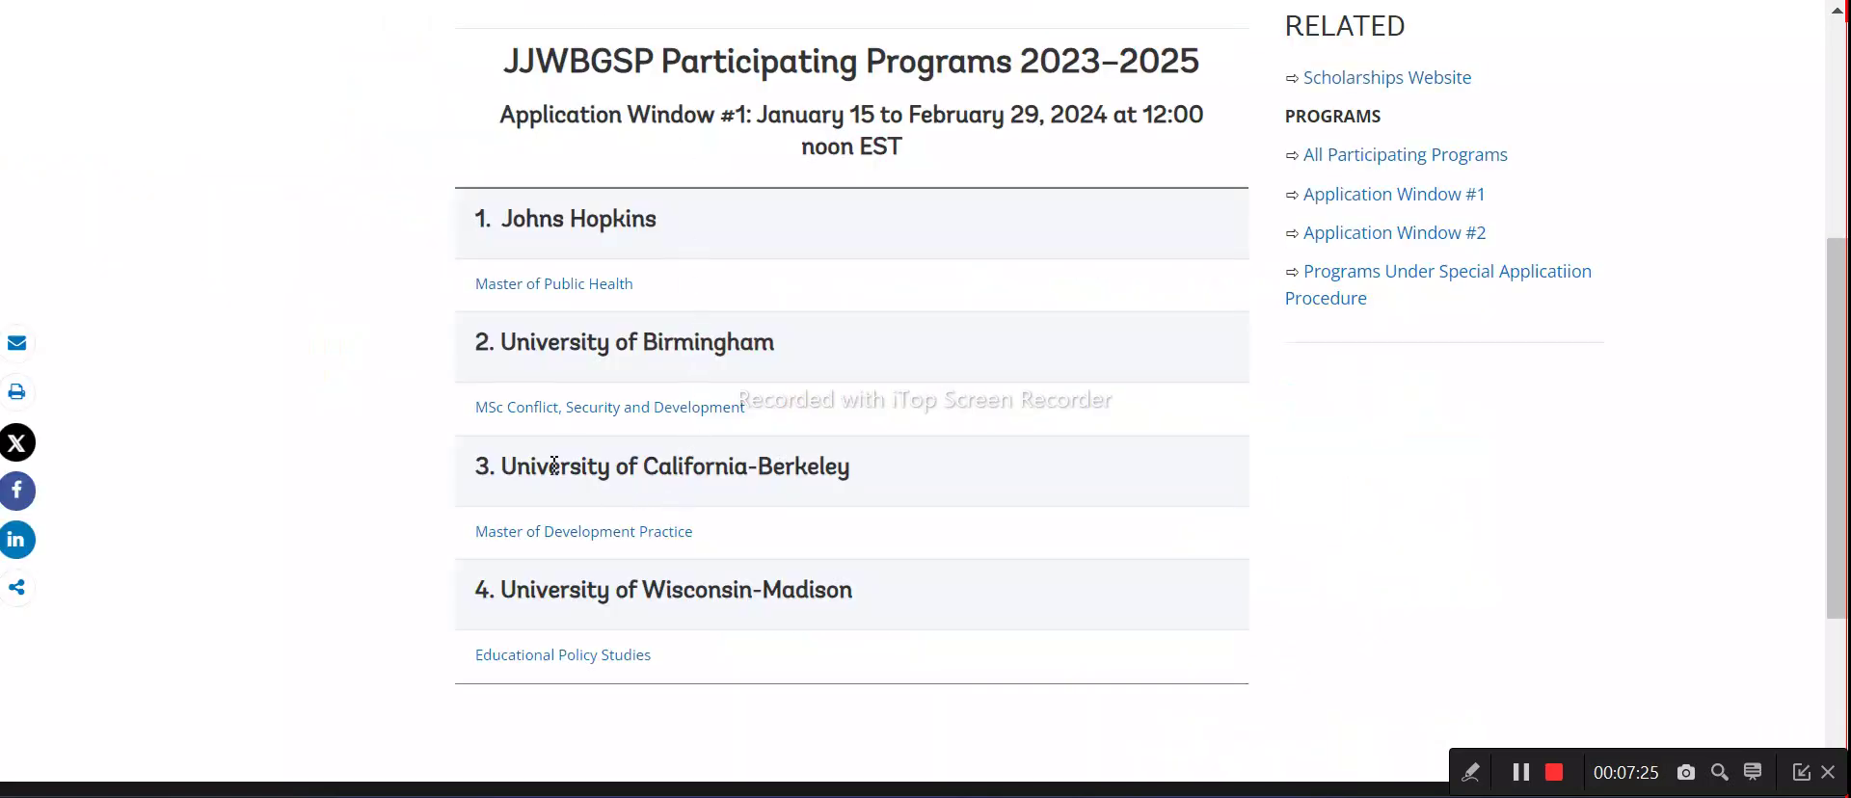
pyautogui.hotkey('ctrl', 'Tab')
pyautogui.hotkey('ctrl', 'Tab')
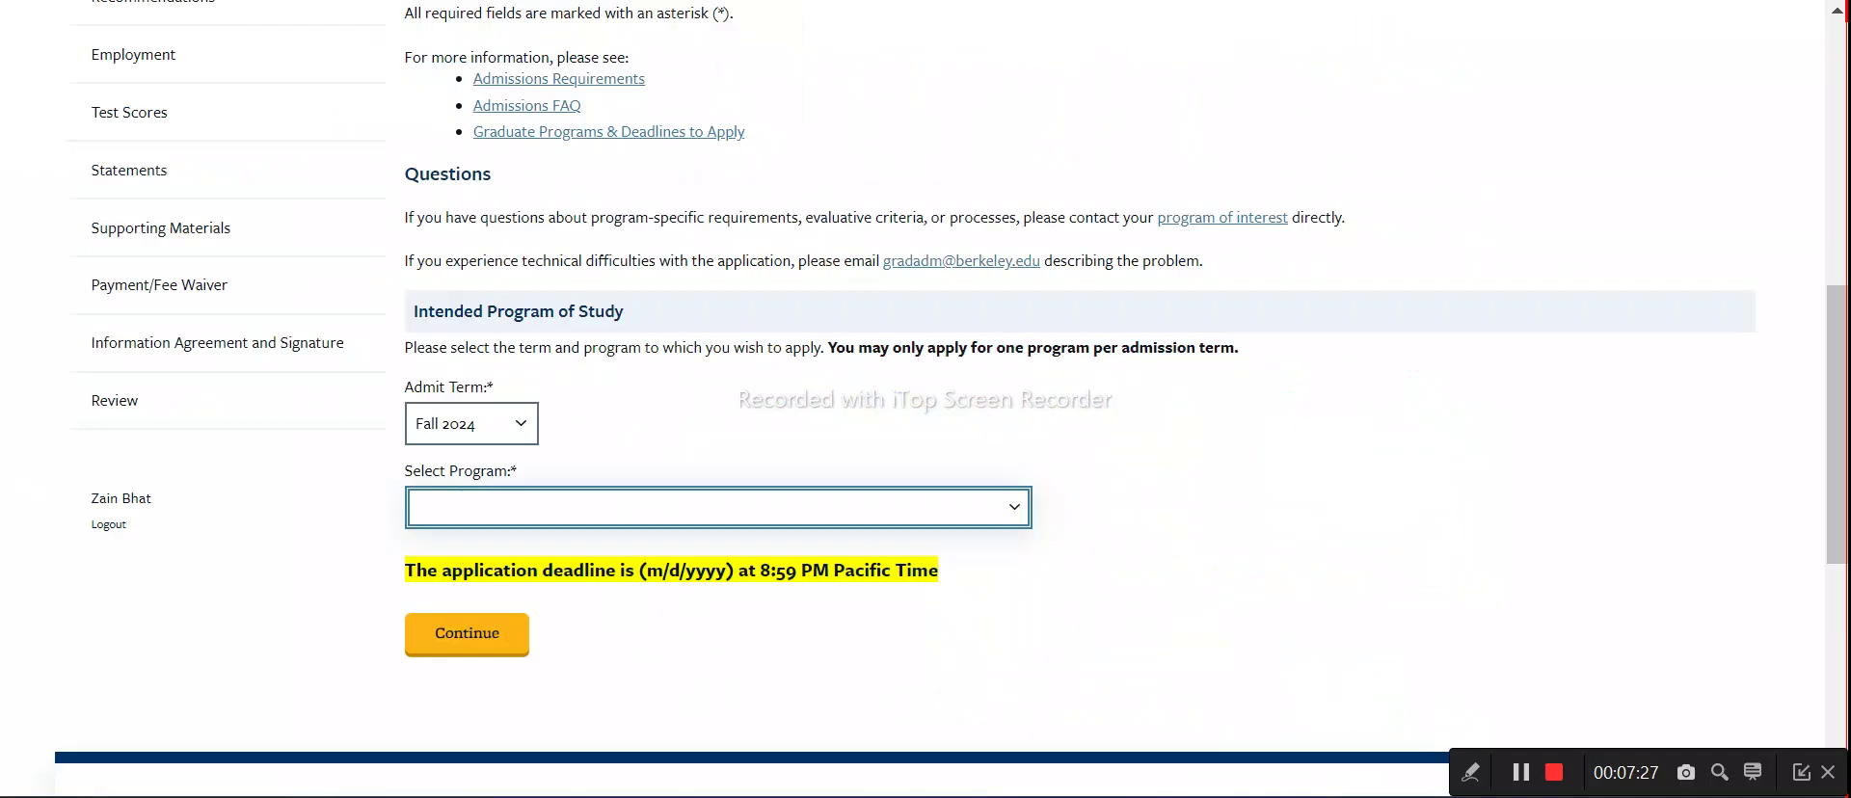
# Choose Master of City Planning MCP as the intended program for the Fall 2024 admit term
pyautogui.click(546, 508)
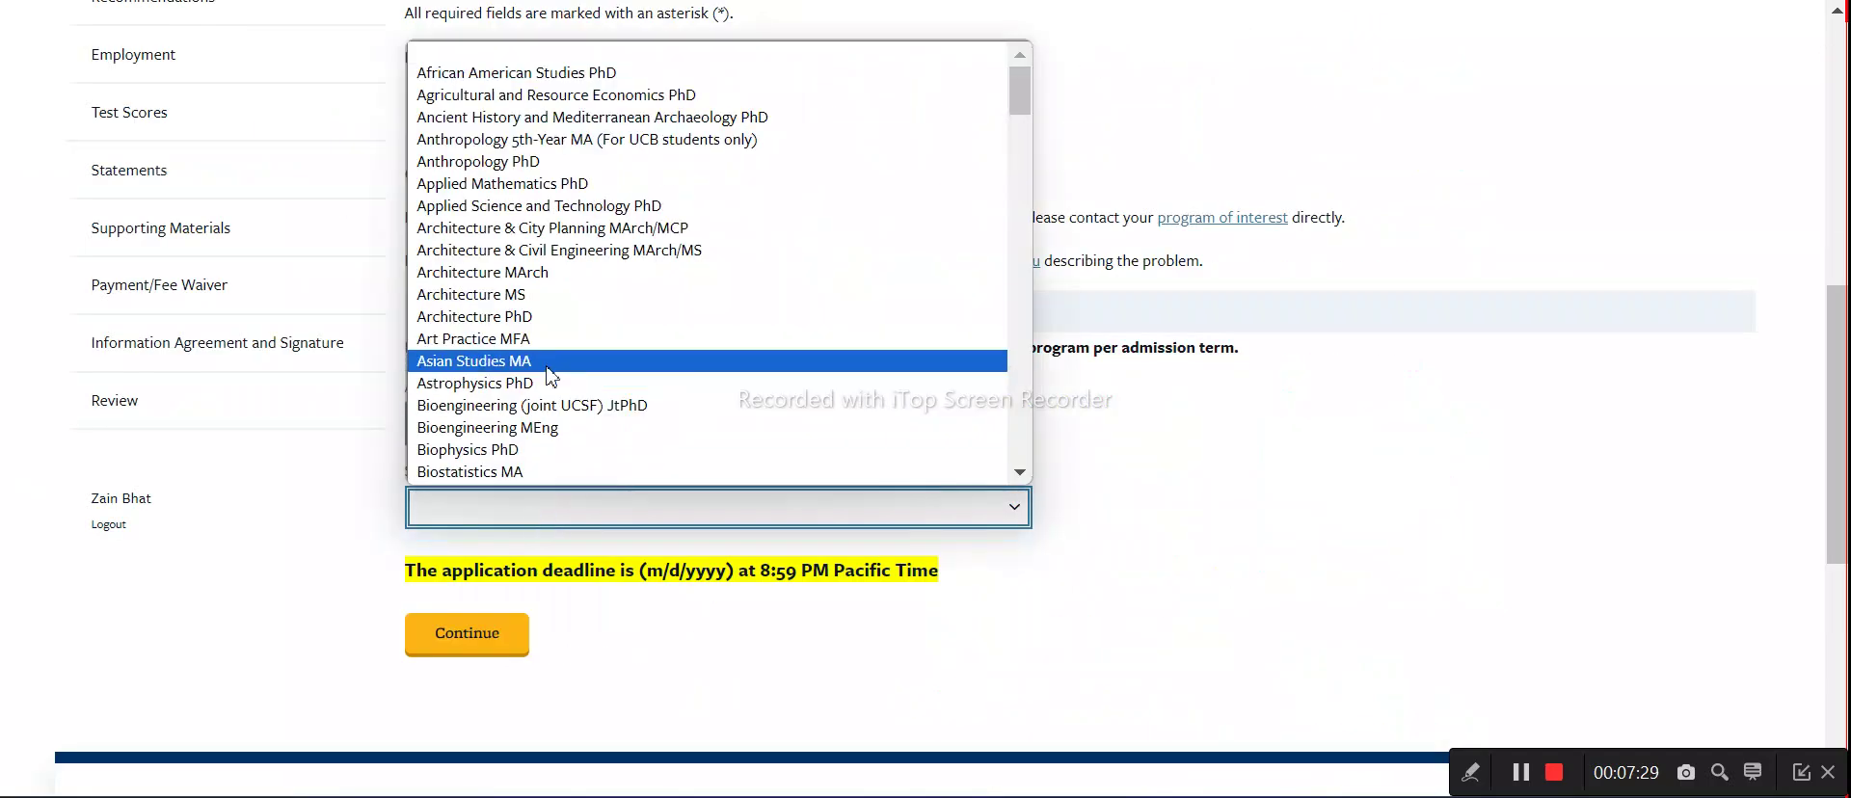
pyautogui.scroll(-10, 546, 380)
pyautogui.scroll(-10, 511, 301)
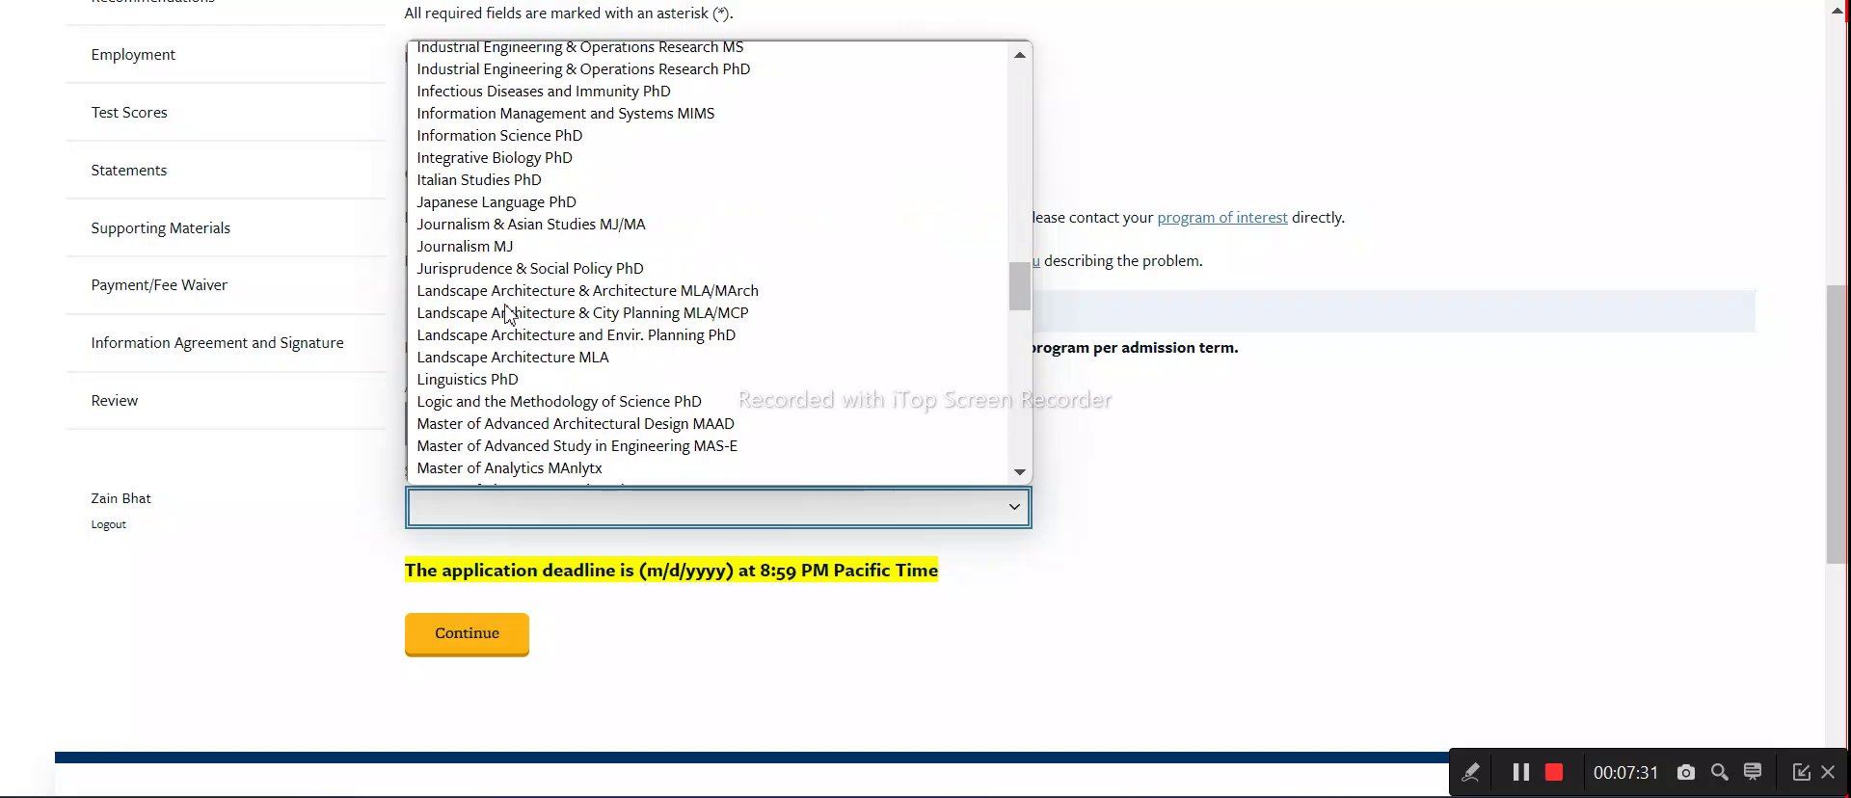
pyautogui.scroll(-8, 511, 280)
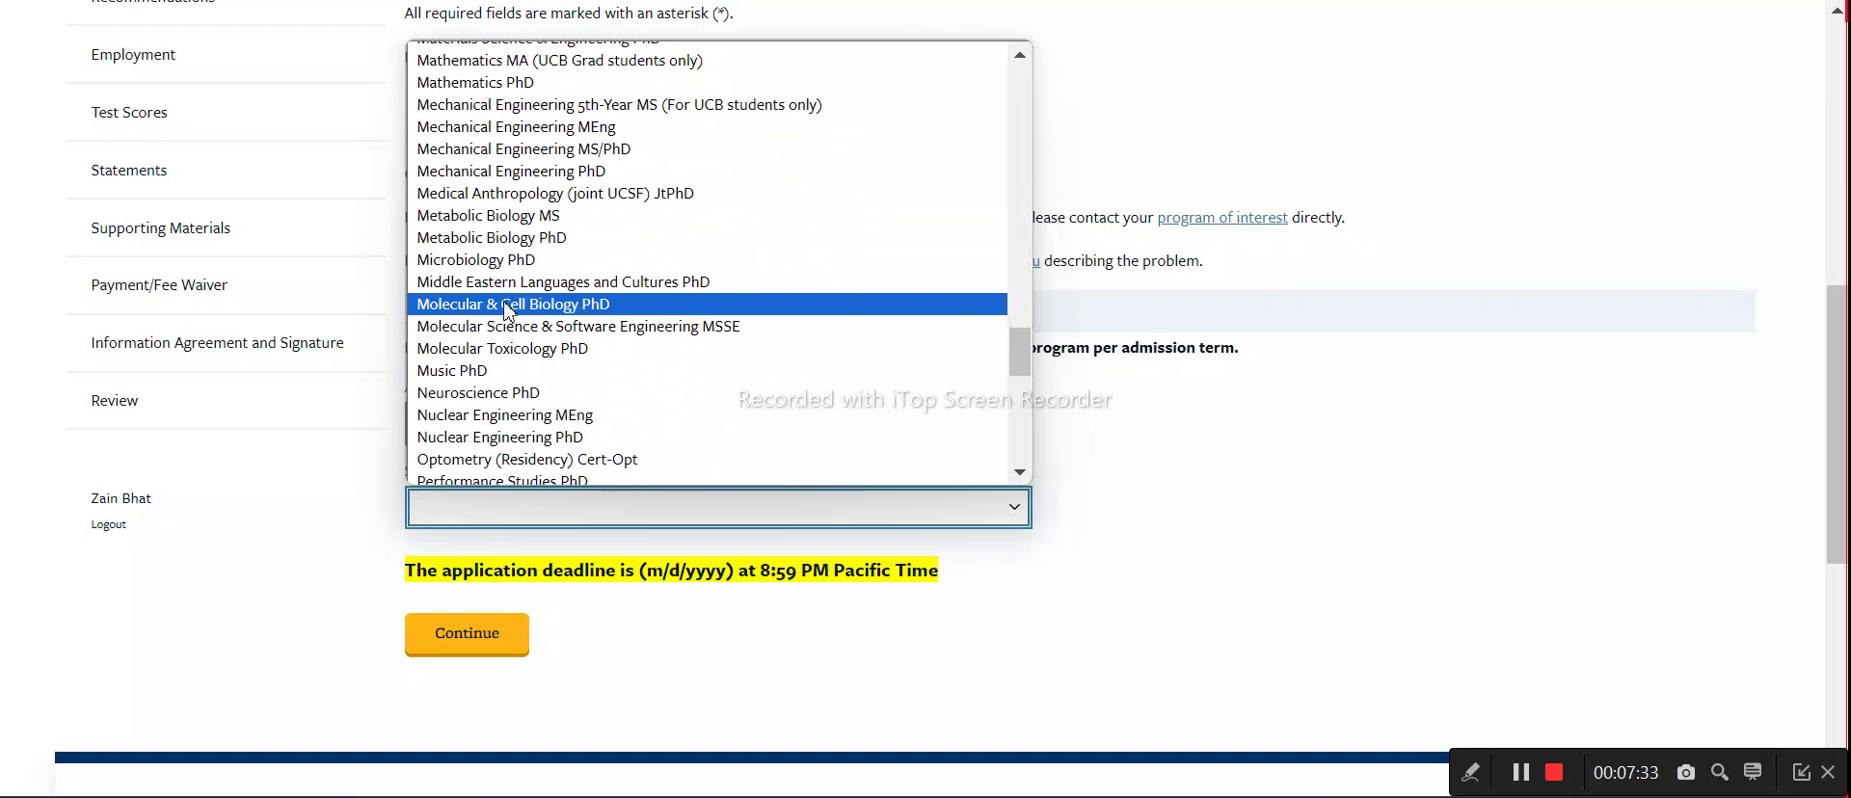
pyautogui.scroll(5, 489, 253)
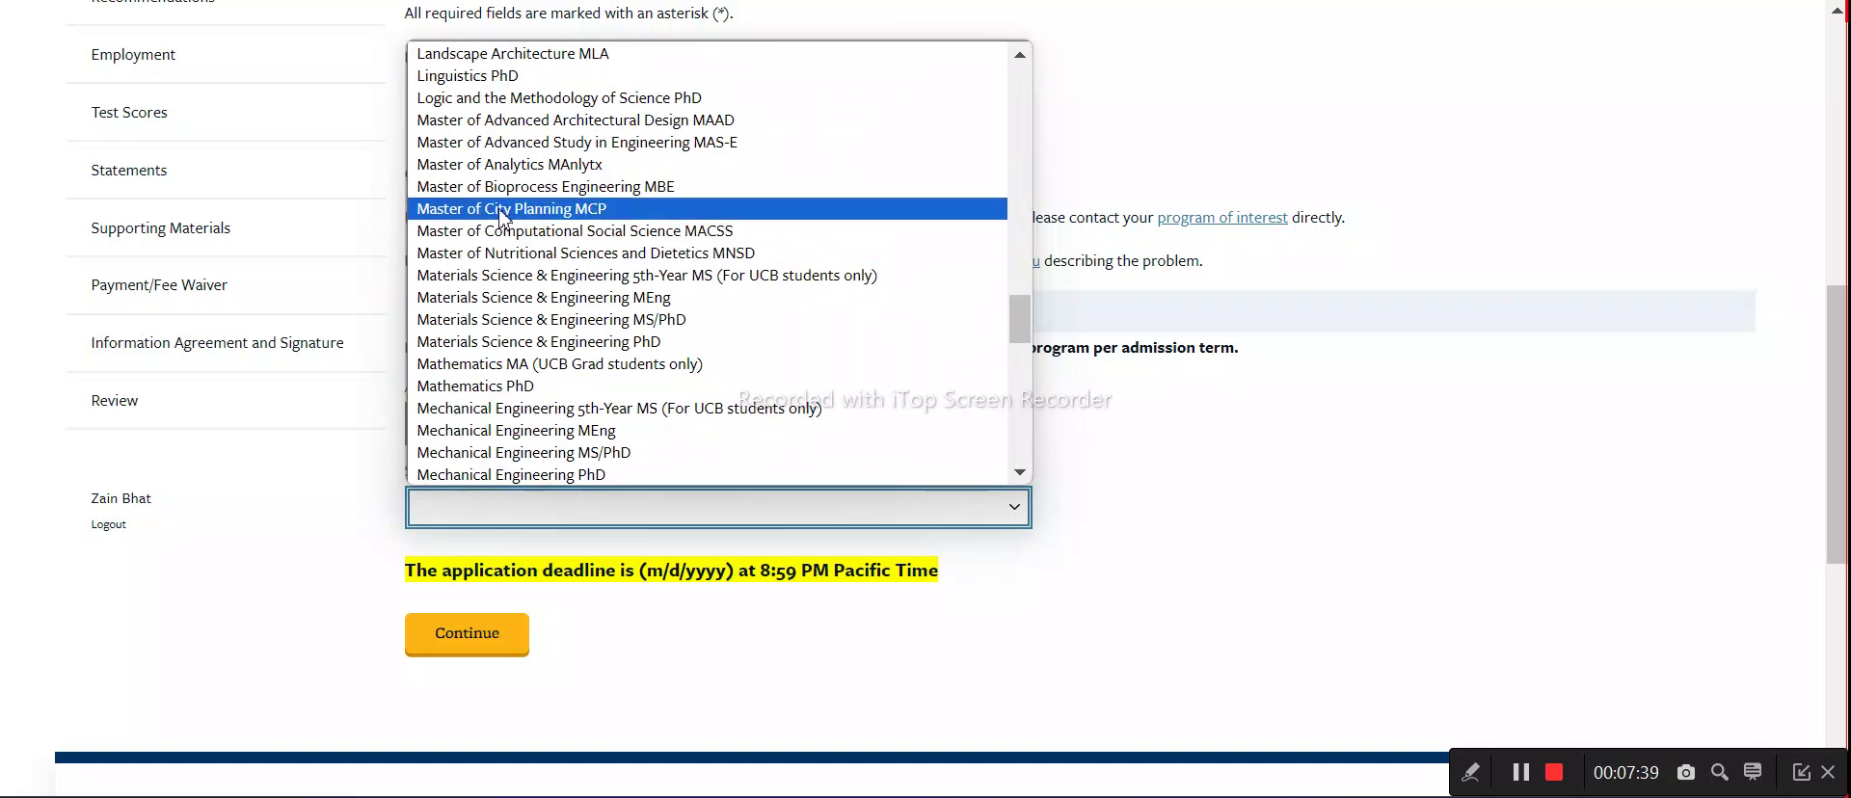
pyautogui.click(502, 216)
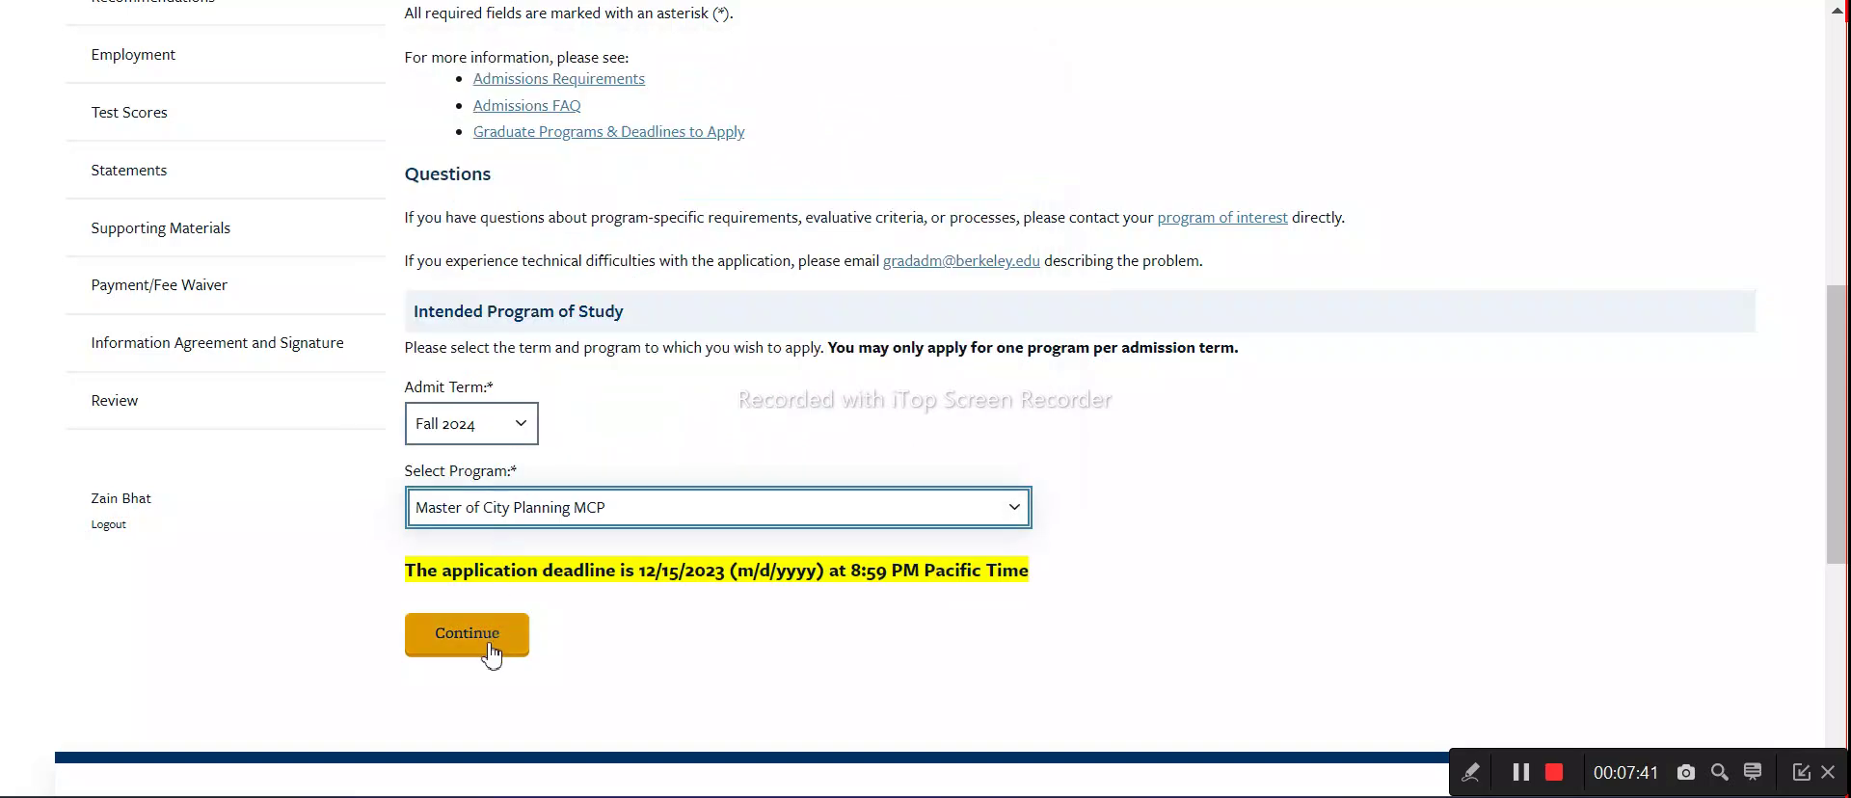
# Check the application deadline for the selected program and continue to the Biographical Information section
pyautogui.moveTo(480, 570); pyautogui.dragTo(1094, 594)
pyautogui.click(957, 644)
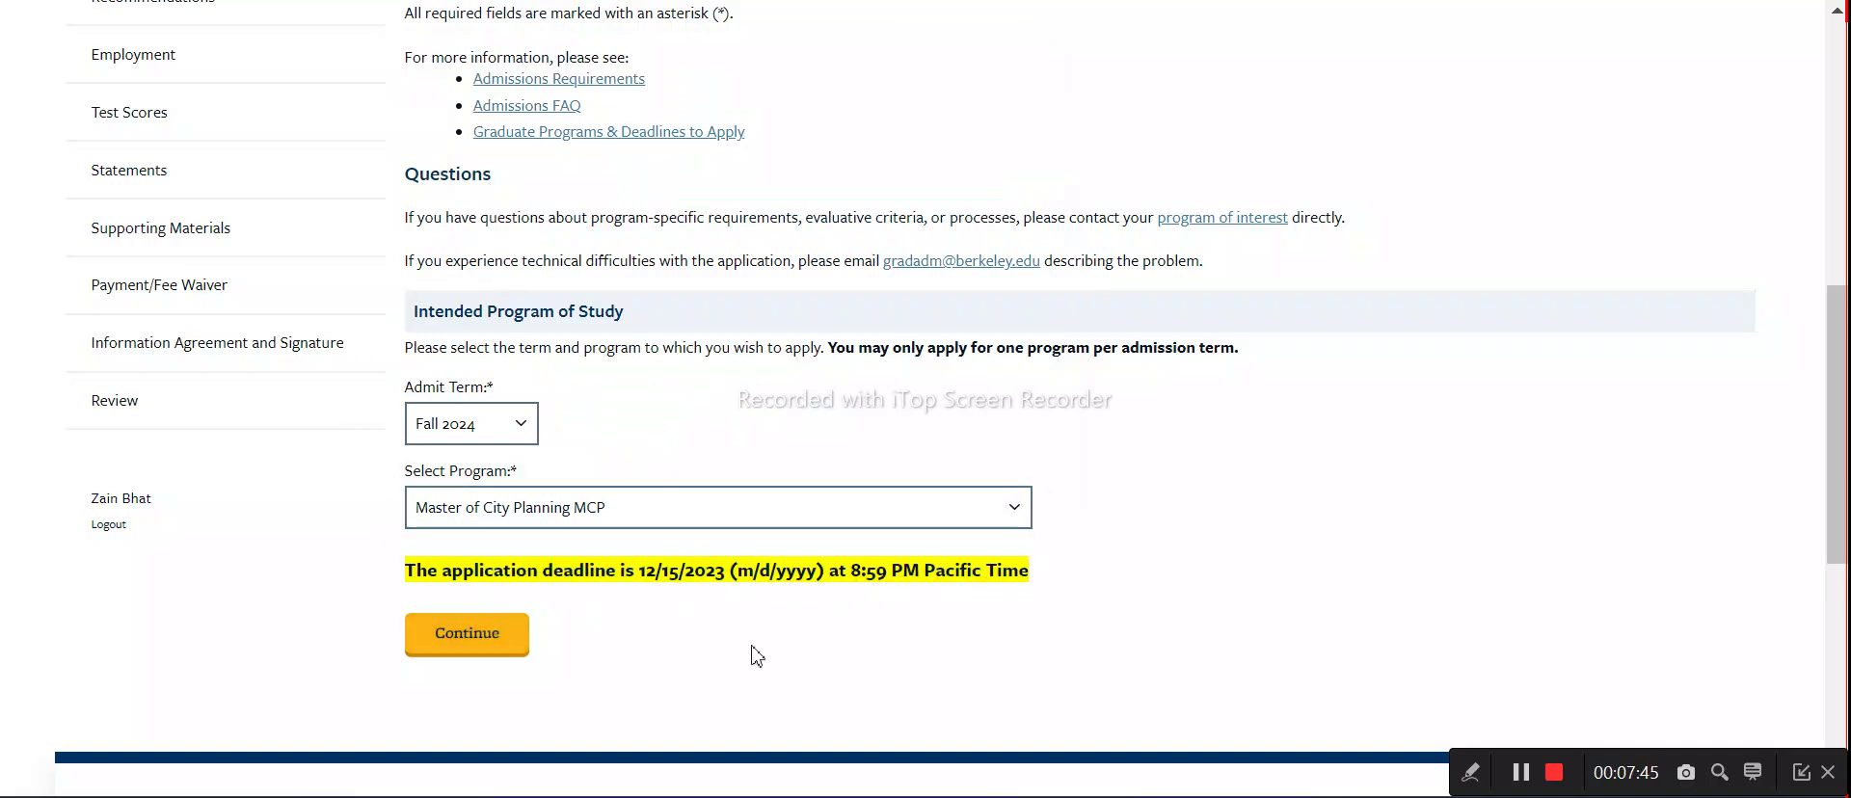
pyautogui.click(478, 651)
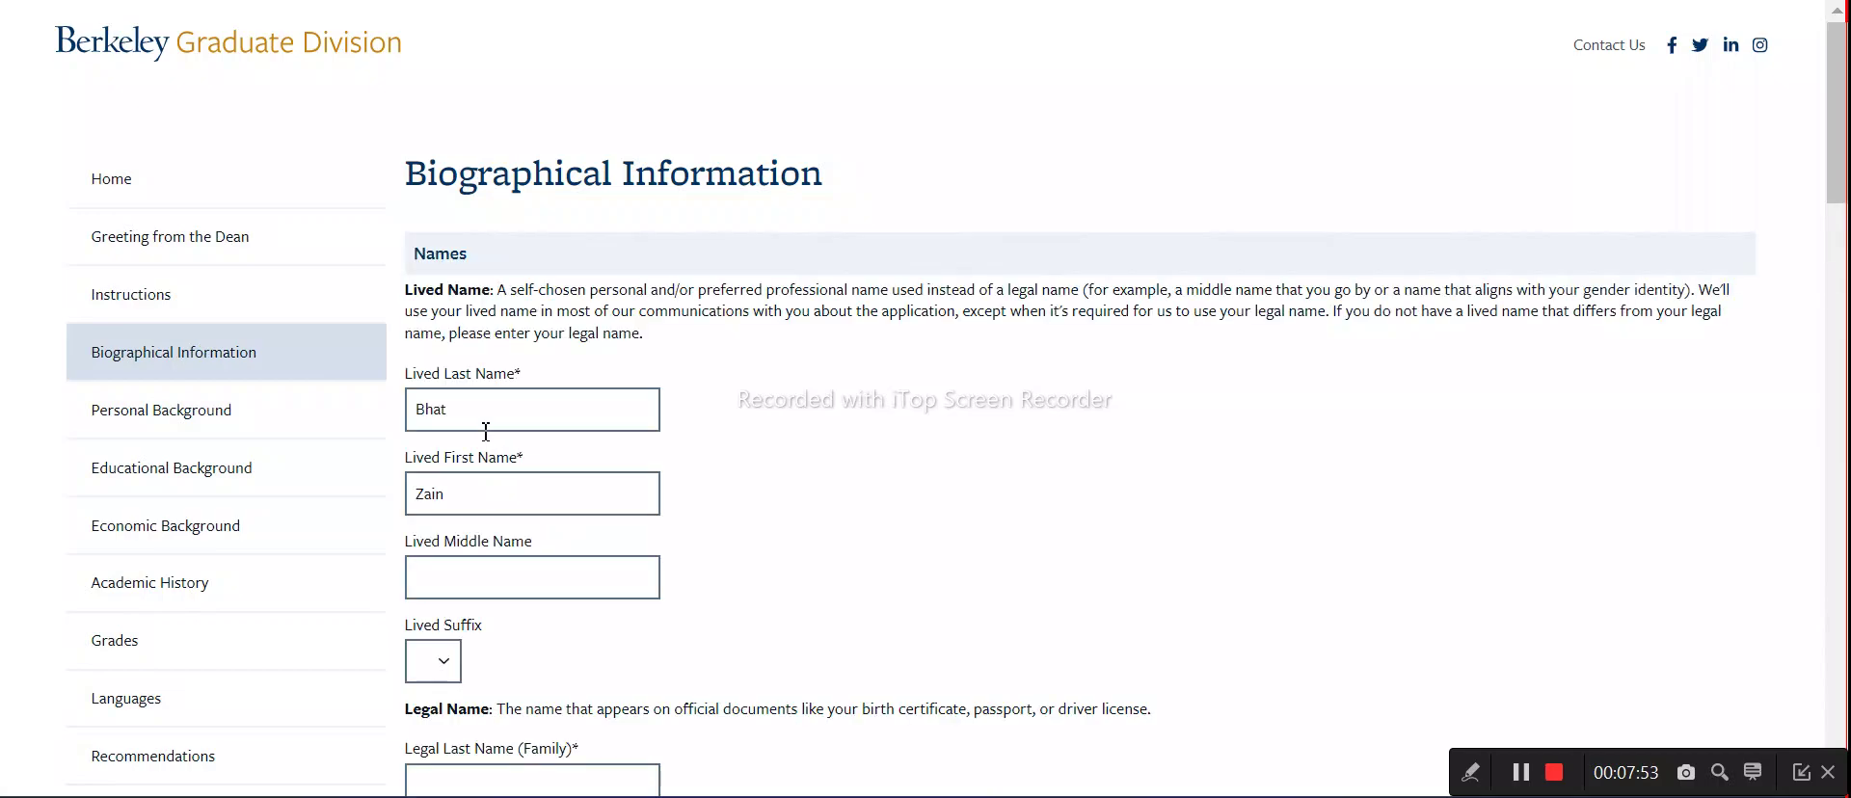
pyautogui.scroll(-8, 526, 453)
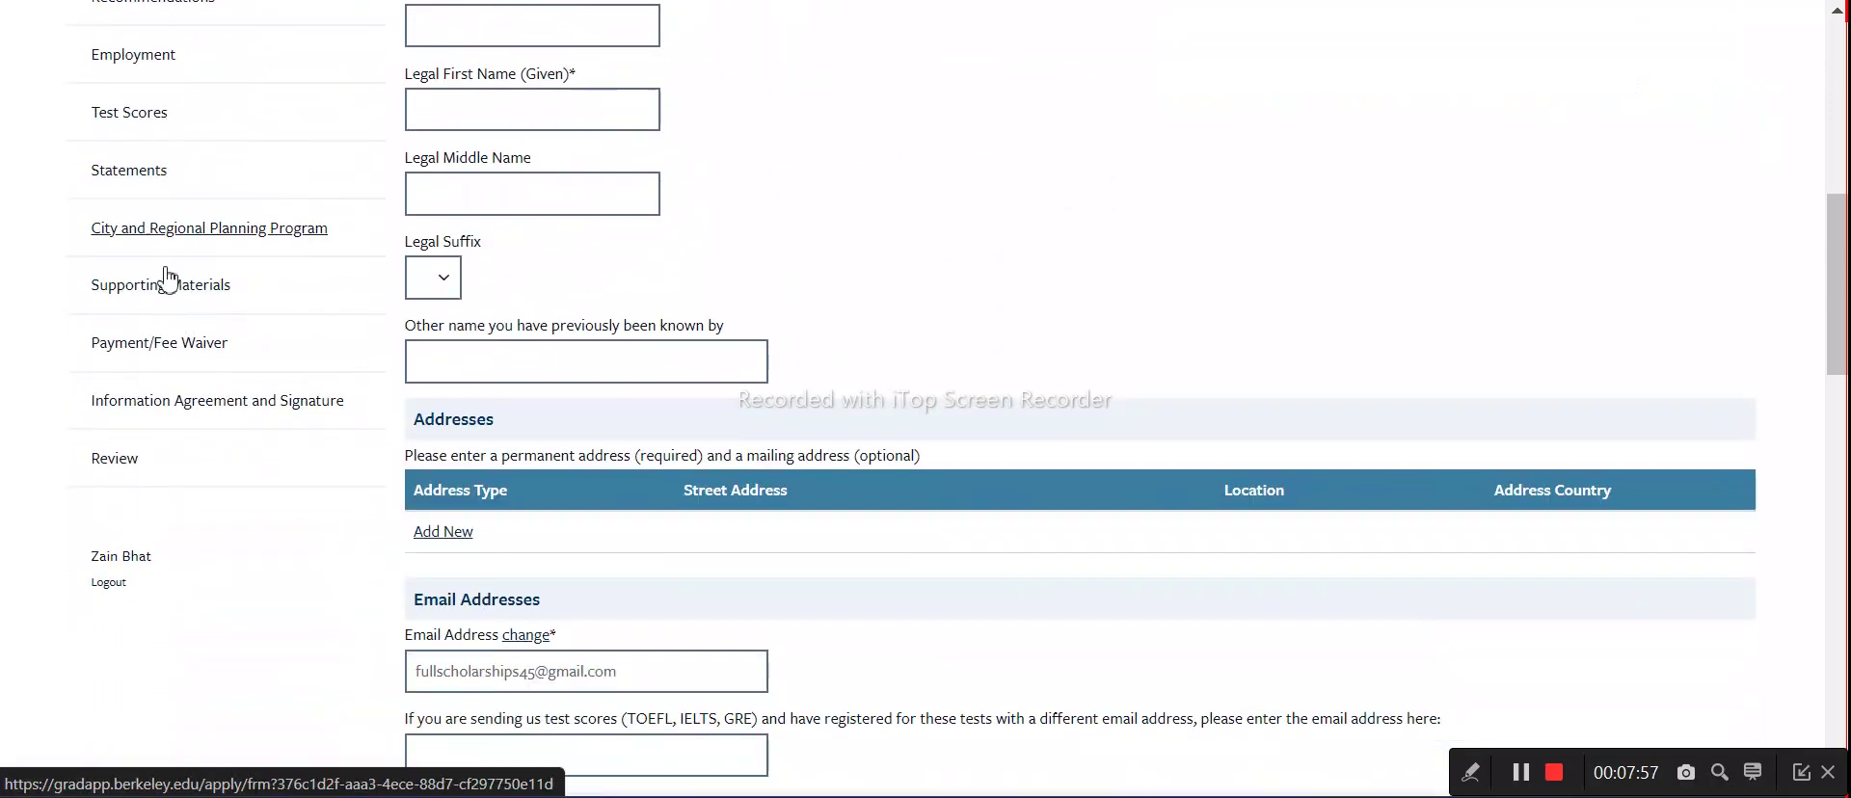
# Open the University of Birmingham's MSc Conflict, Security and Development page from the JJWBGSP participating programs list and accept all cookies
pyautogui.hotkey('ctrl', 'Tab')
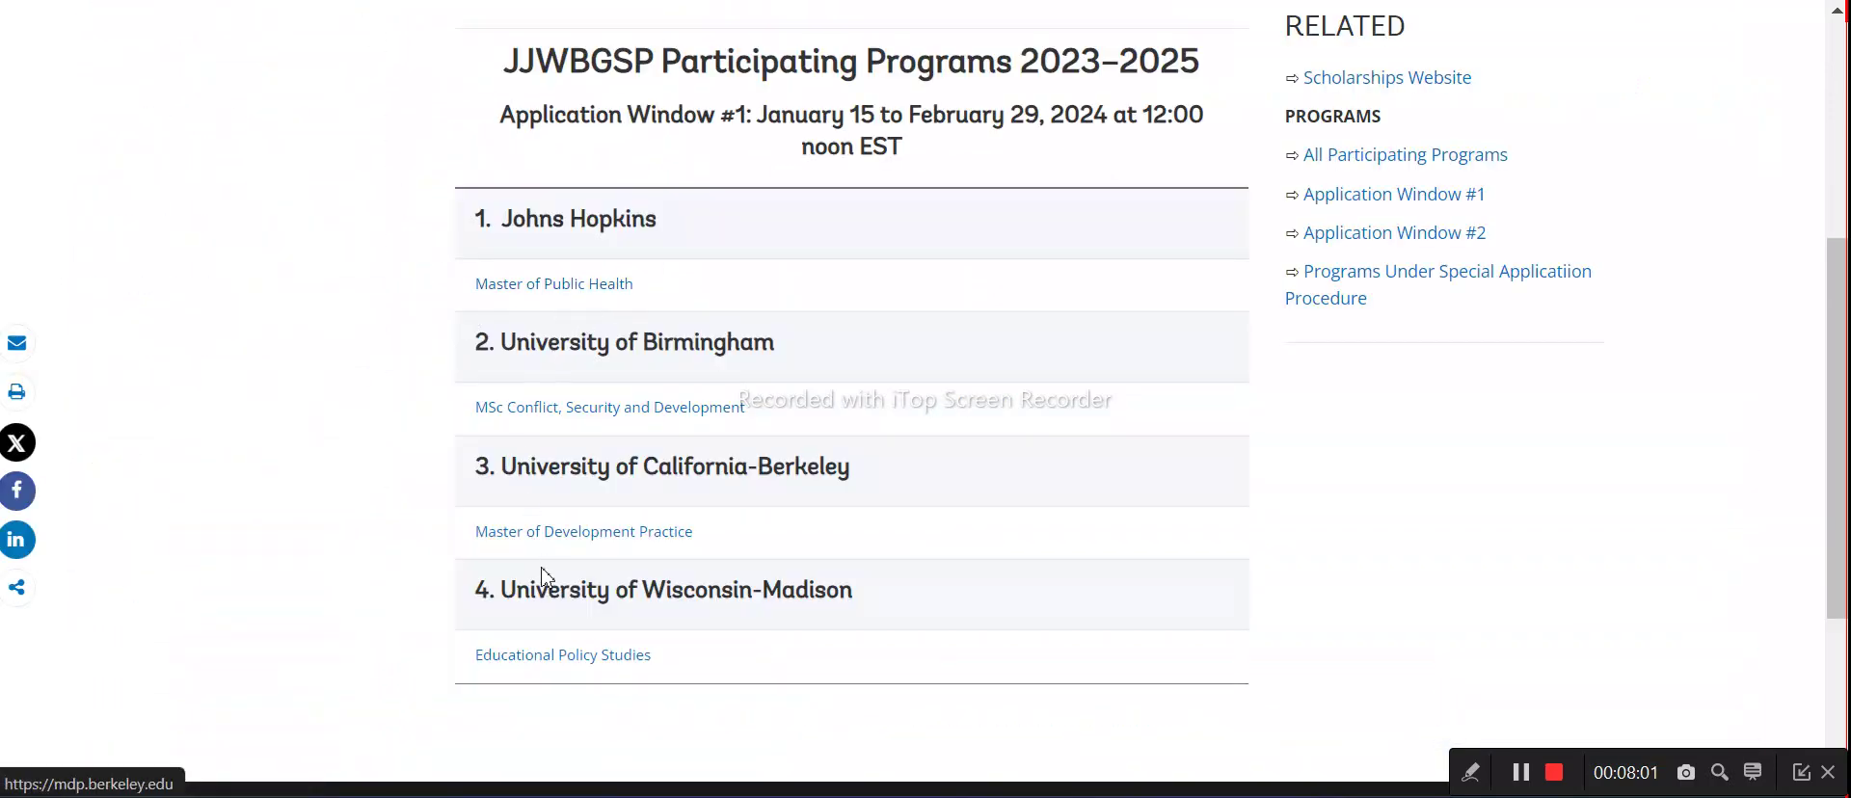
pyautogui.click(561, 413)
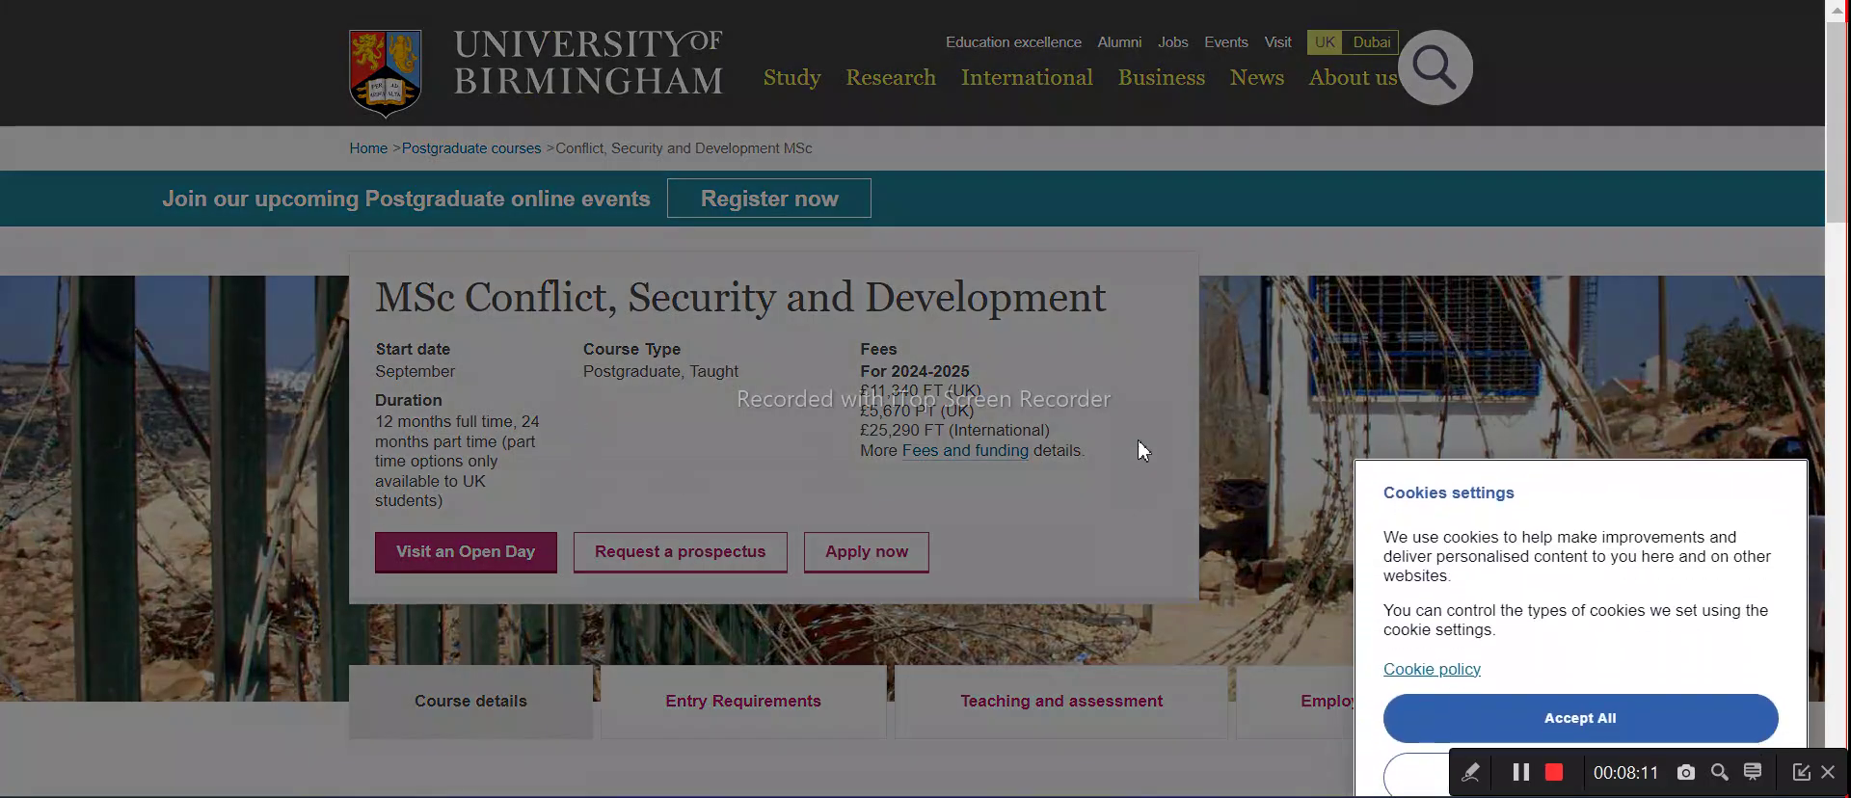
pyautogui.click(1580, 660)
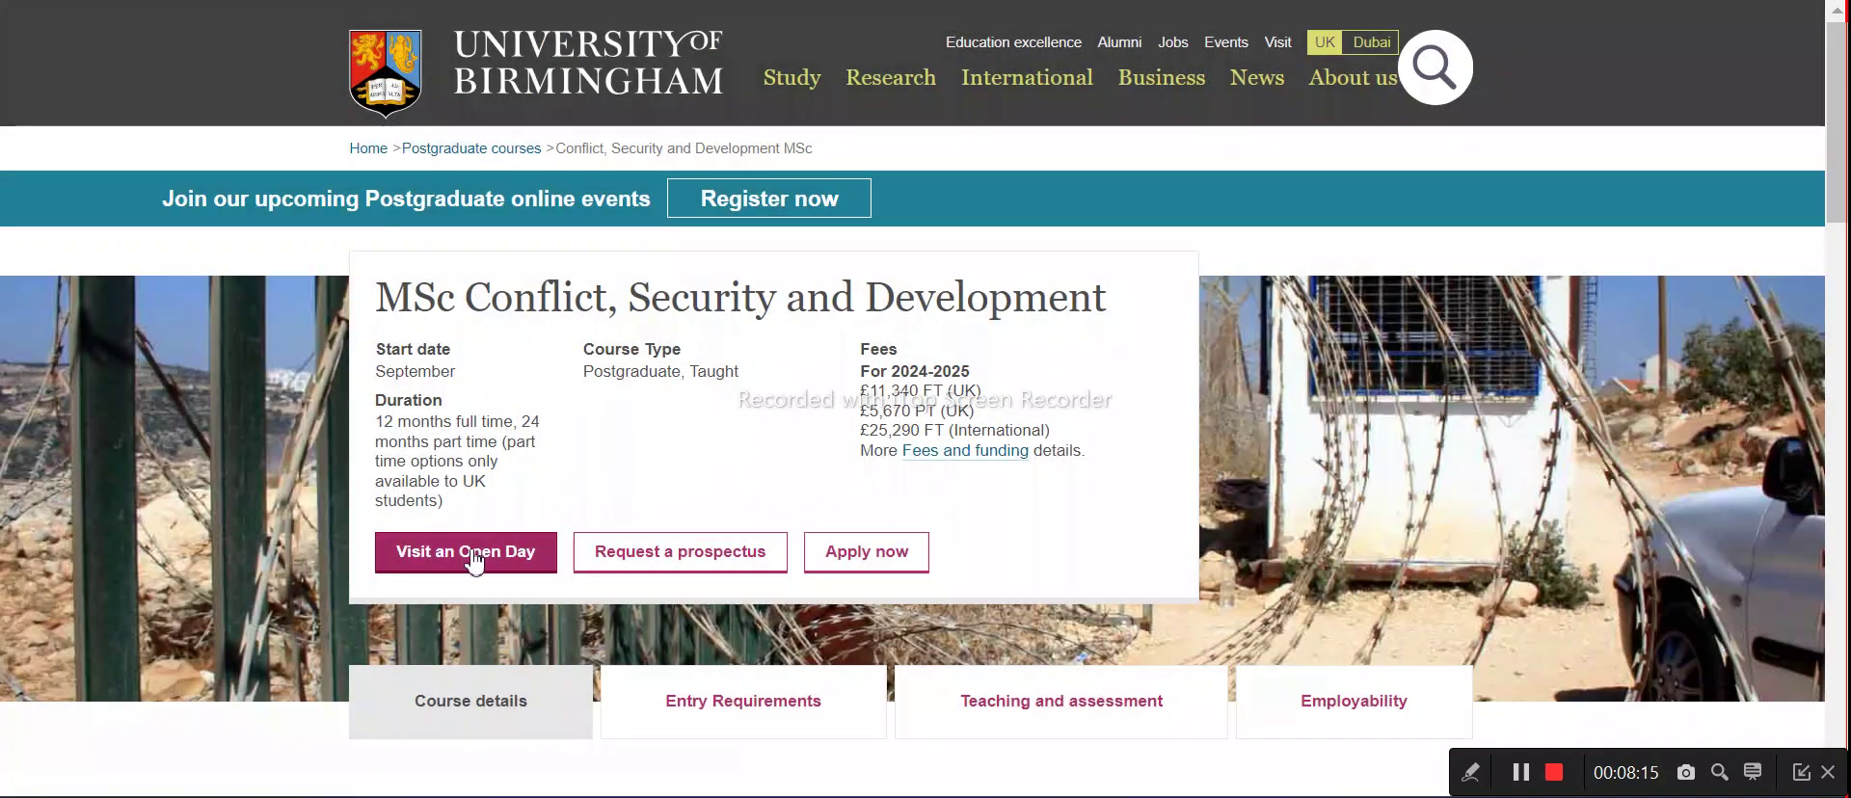
# Go to the course's How To Apply section and check the application deadlines for international and home students
pyautogui.click(868, 560)
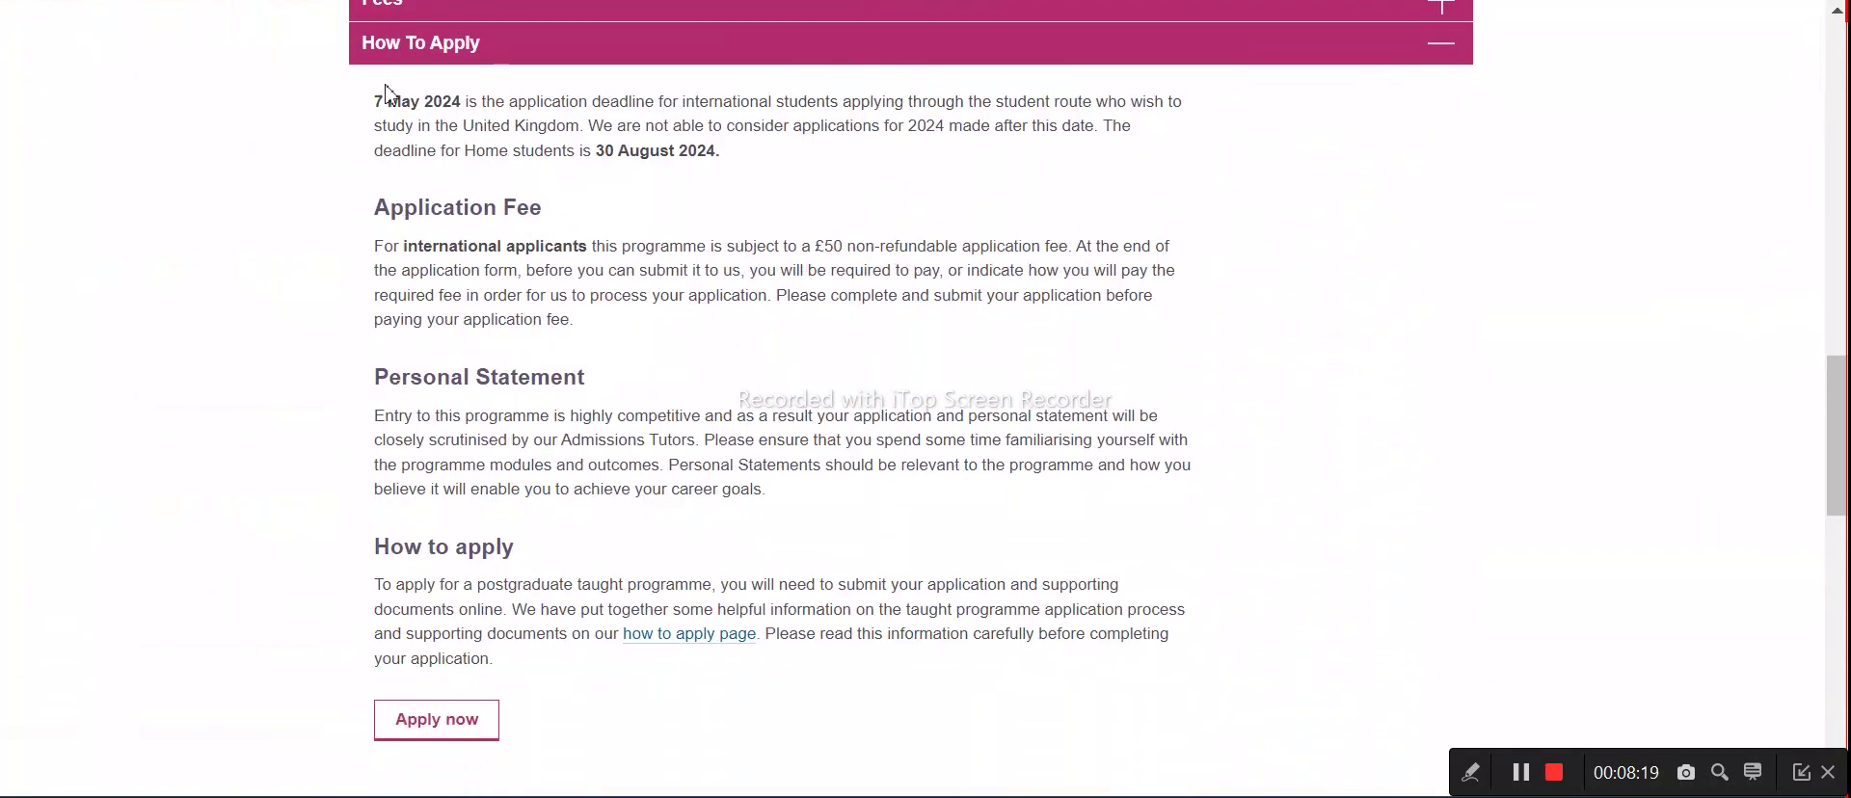
pyautogui.moveTo(372, 104); pyautogui.dragTo(663, 104)
pyautogui.moveTo(605, 157); pyautogui.dragTo(827, 174)
pyautogui.click(759, 176)
pyautogui.moveTo(372, 115); pyautogui.dragTo(450, 94)
pyautogui.scroll(-2, 521, 376)
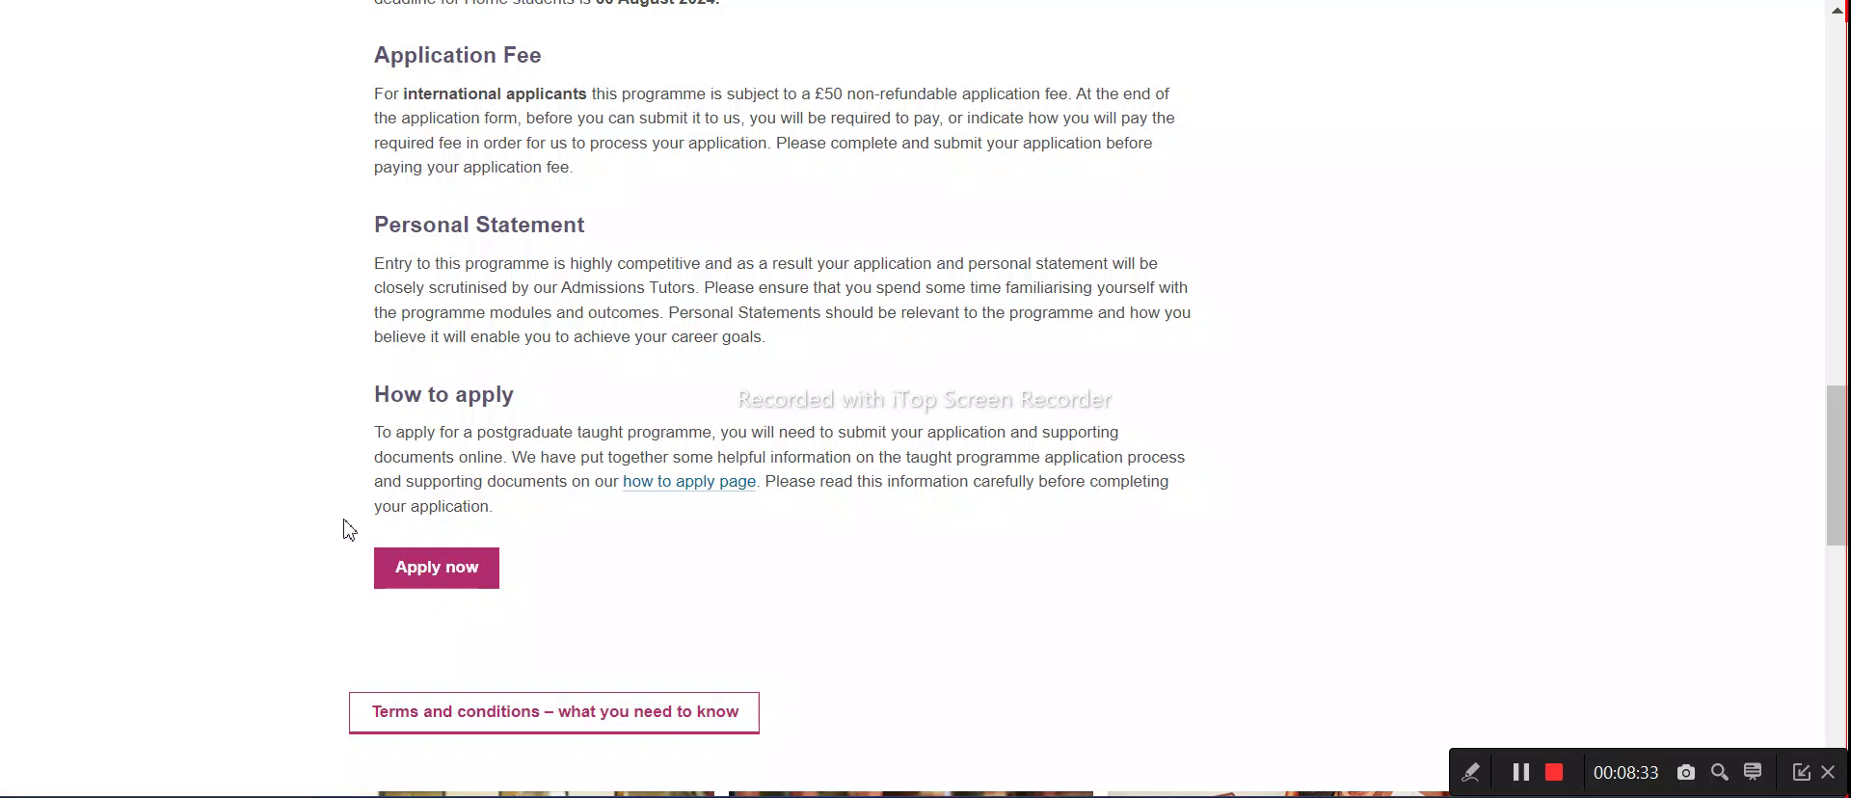
# Open Birmingham's programmes open for admission and recheck the programme name in the JJWBGSP participating programs list
pyautogui.click(460, 576)
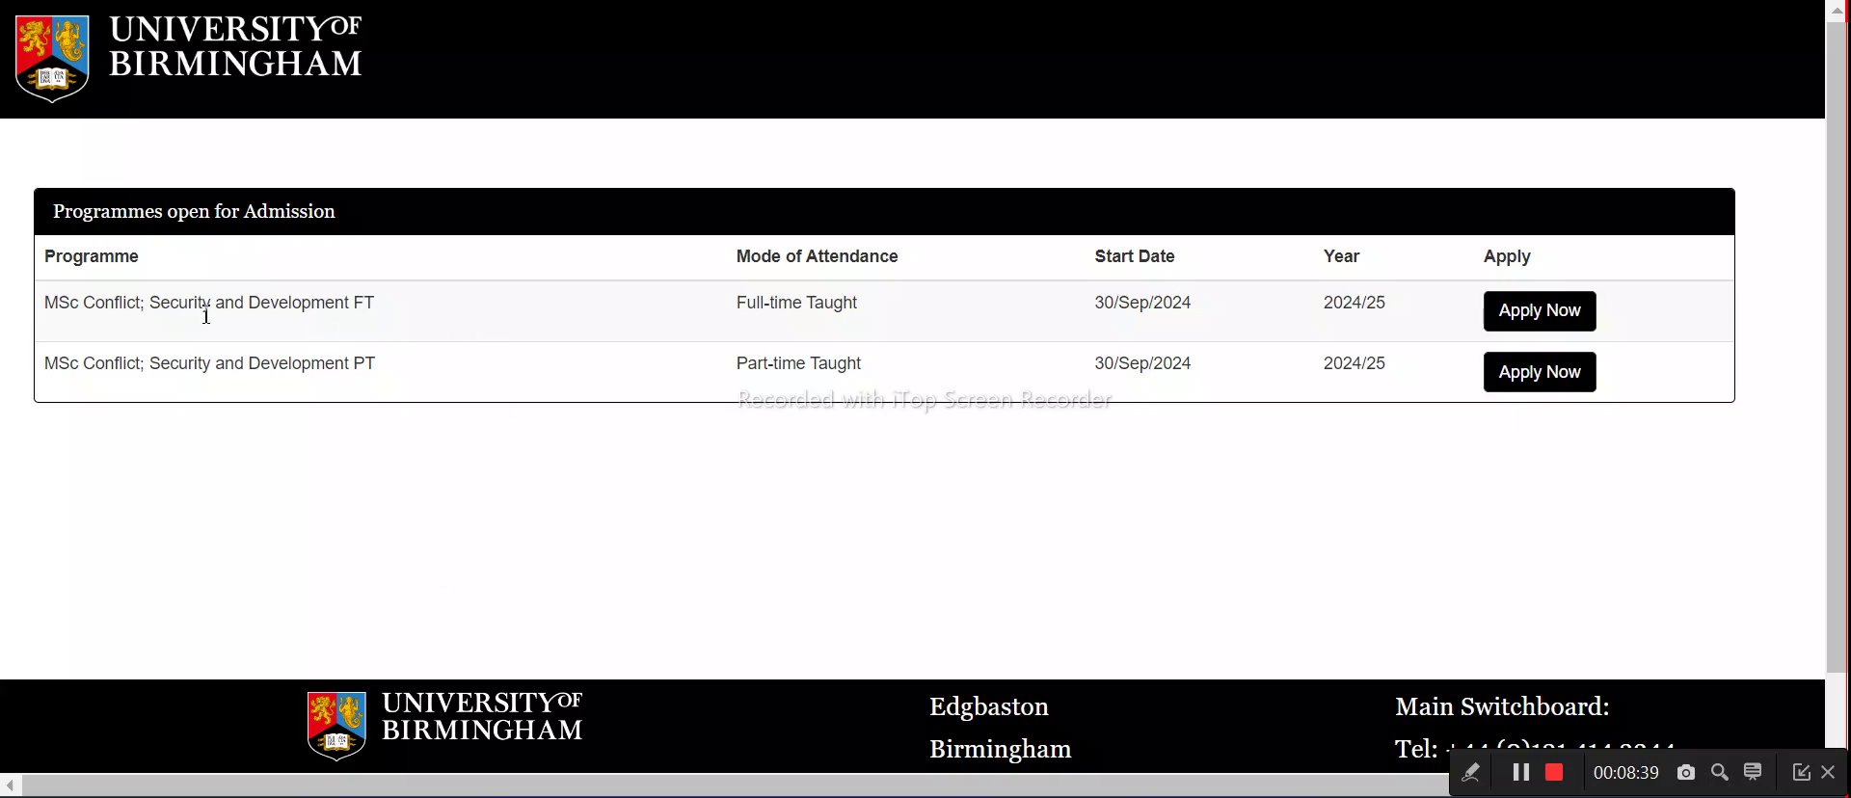
pyautogui.hotkey('alt', 'Left')
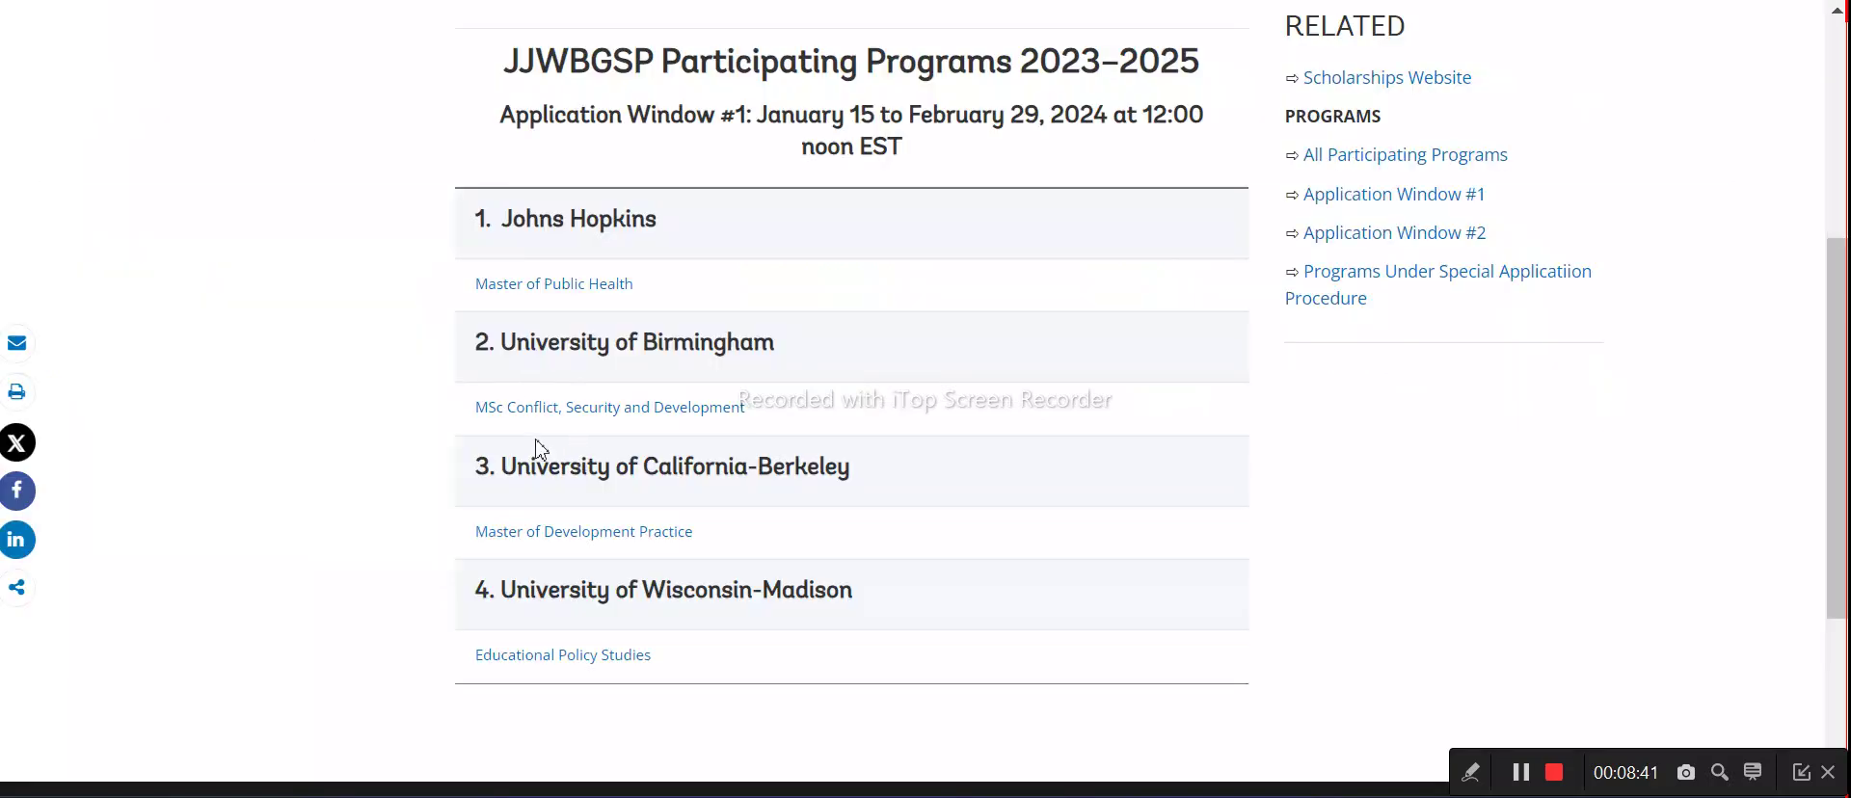
pyautogui.click(641, 412)
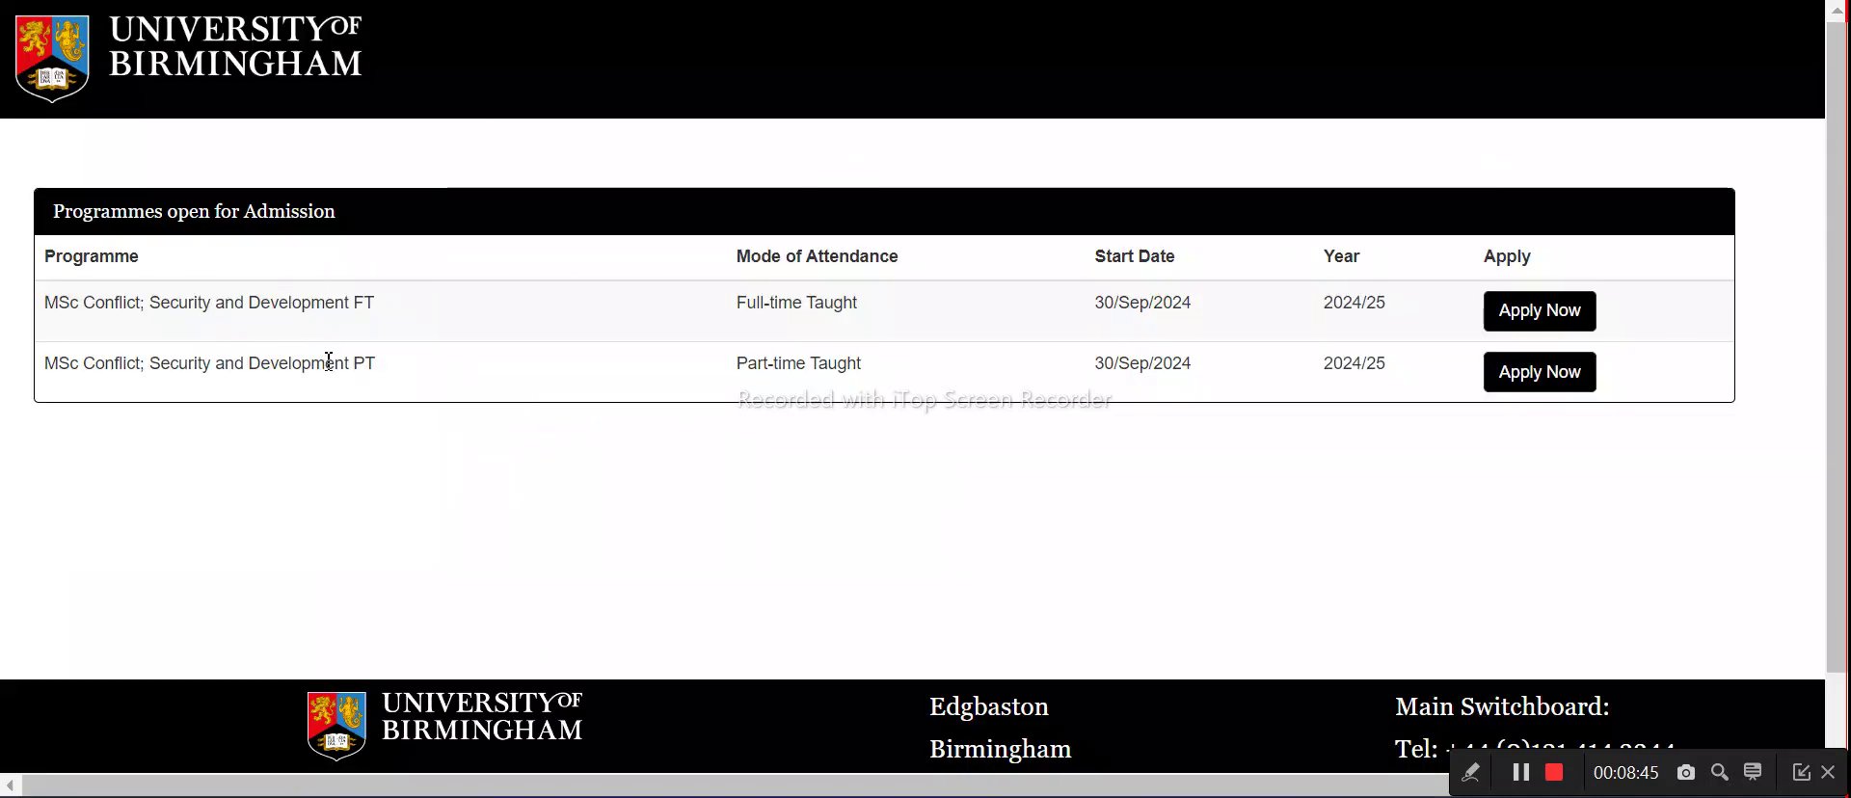
# Start an application for the full-time MSc Conflict, Security and Development and open the new user registration form
pyautogui.click(1548, 323)
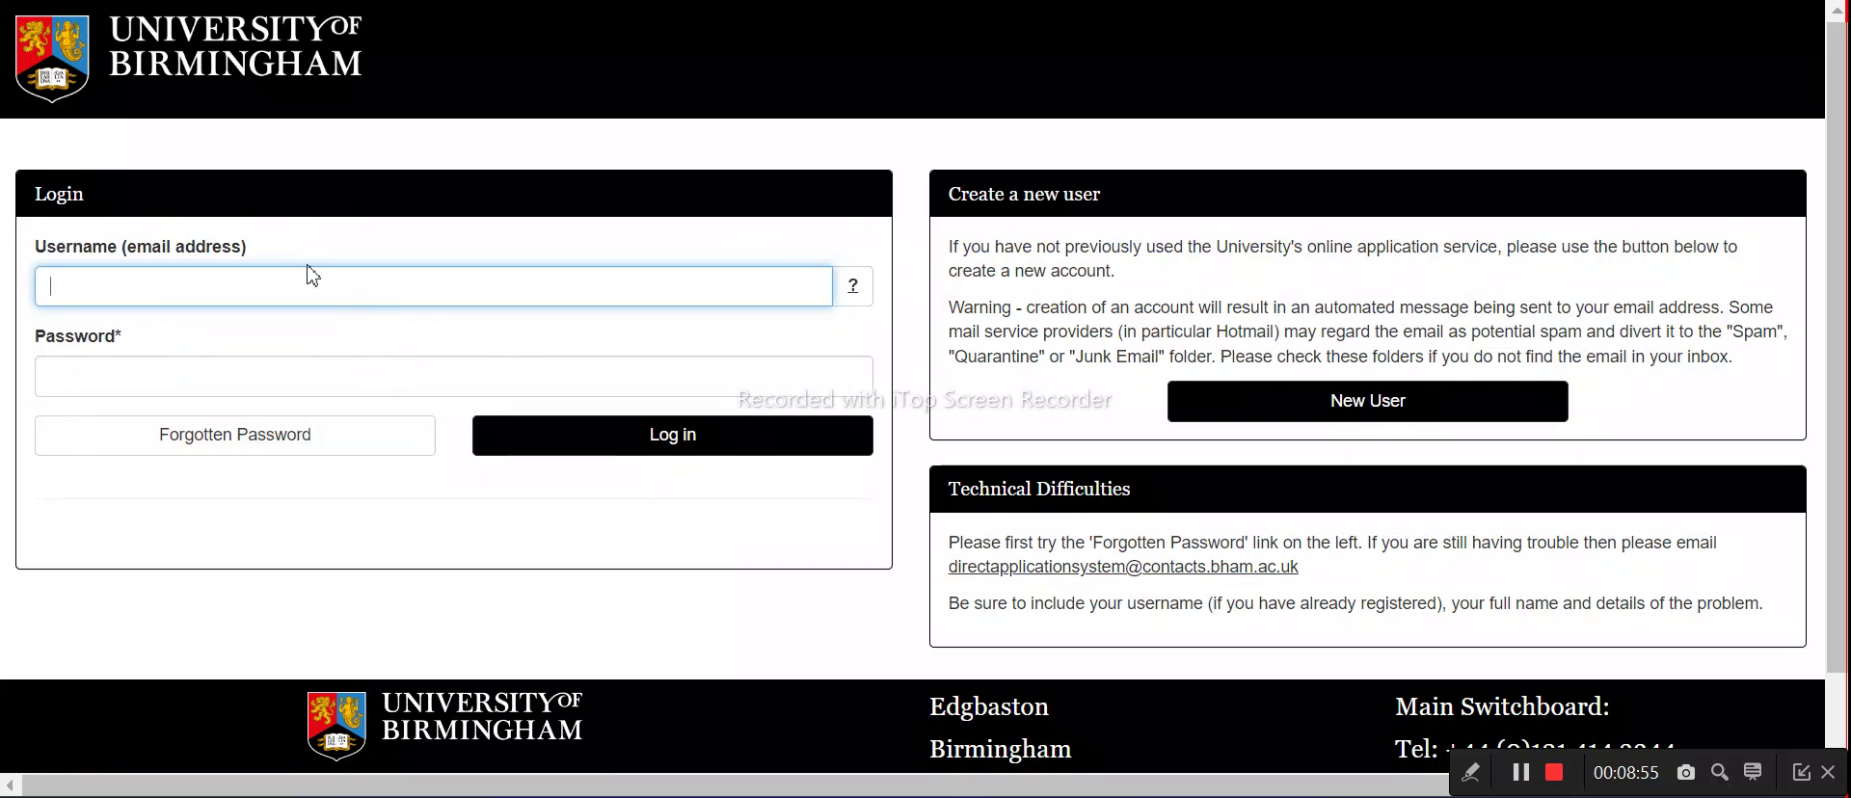
pyautogui.click(1279, 399)
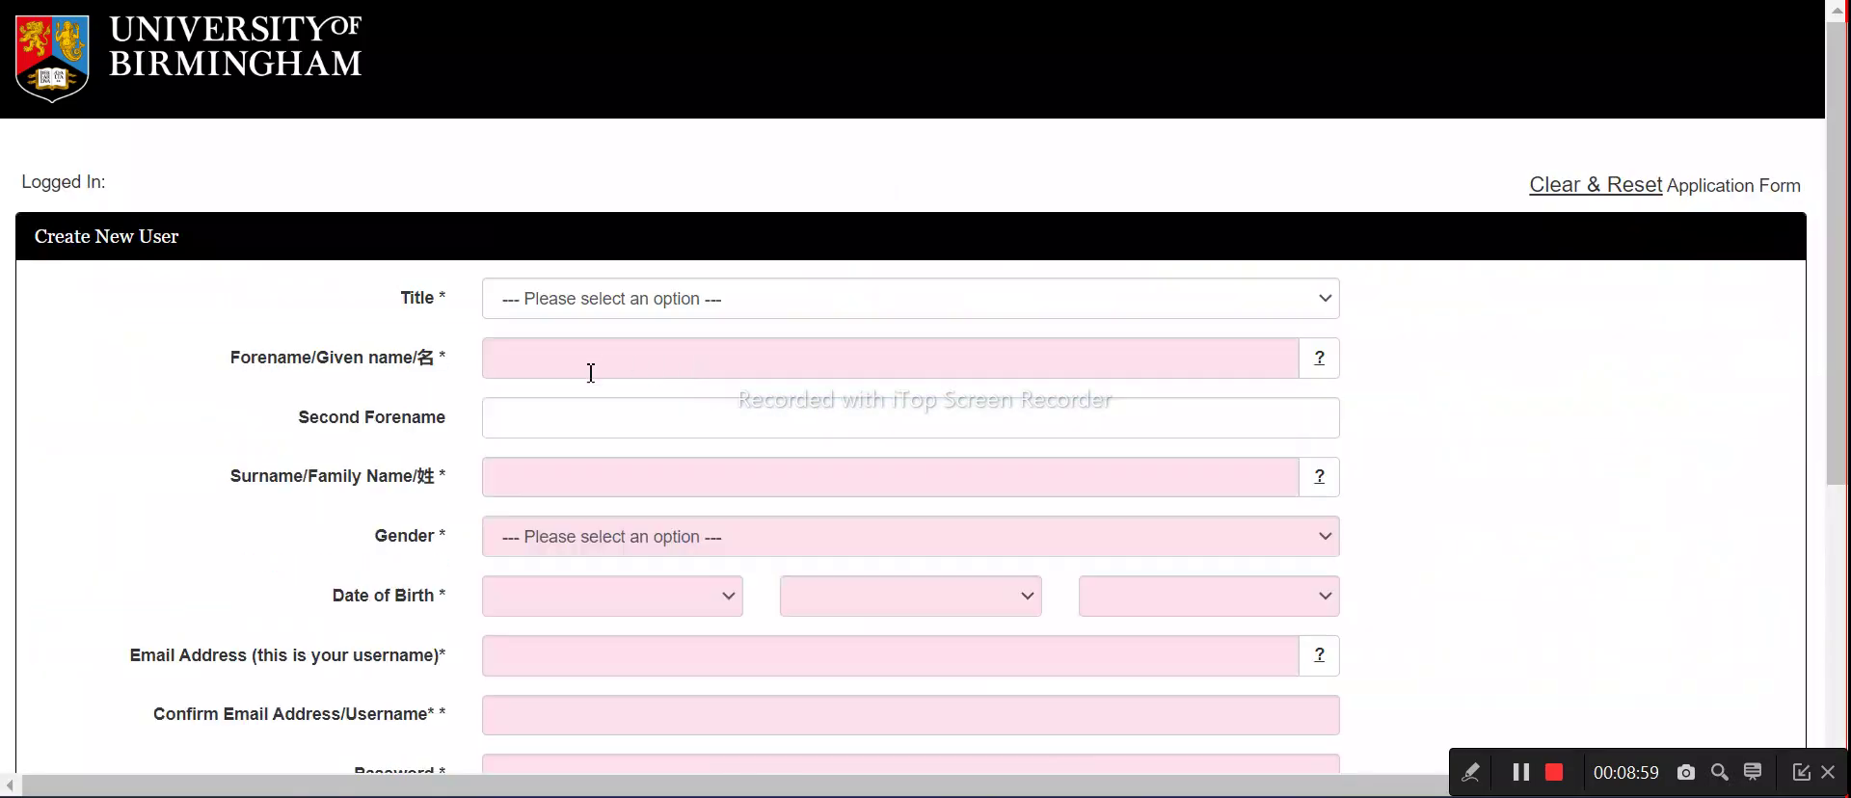
pyautogui.scroll(-5, 603, 324)
pyautogui.scroll(3, 686, 372)
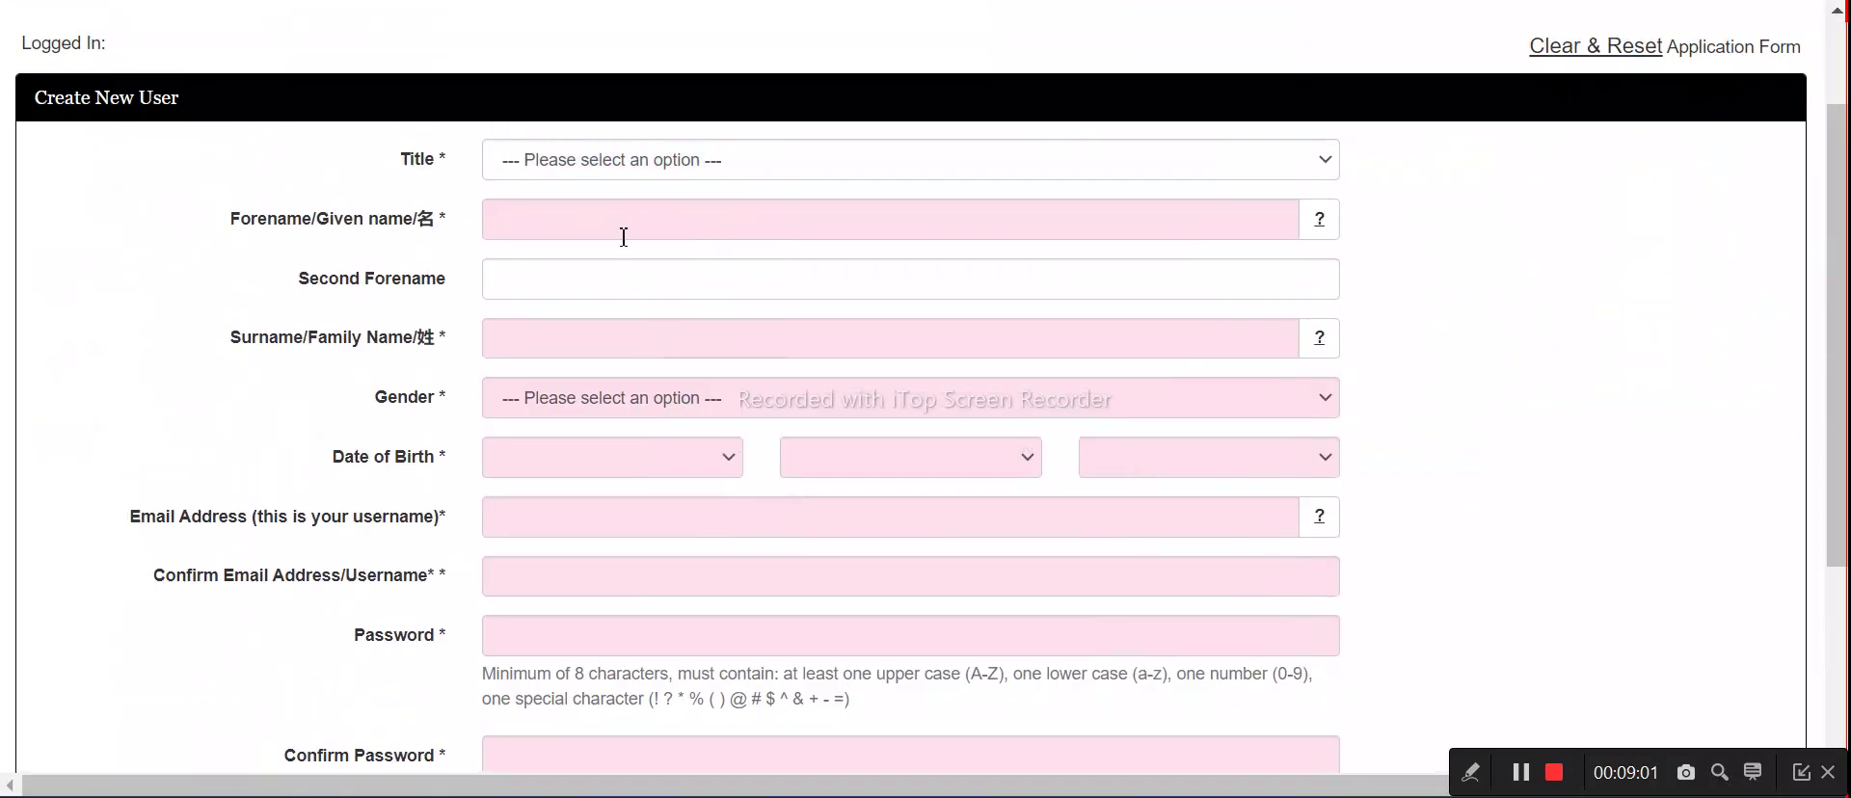
# Fill in the new user's title as Mr, enter the forename and surname, and set the gender to Male
pyautogui.click(616, 166)
pyautogui.click(567, 221)
pyautogui.click(553, 225)
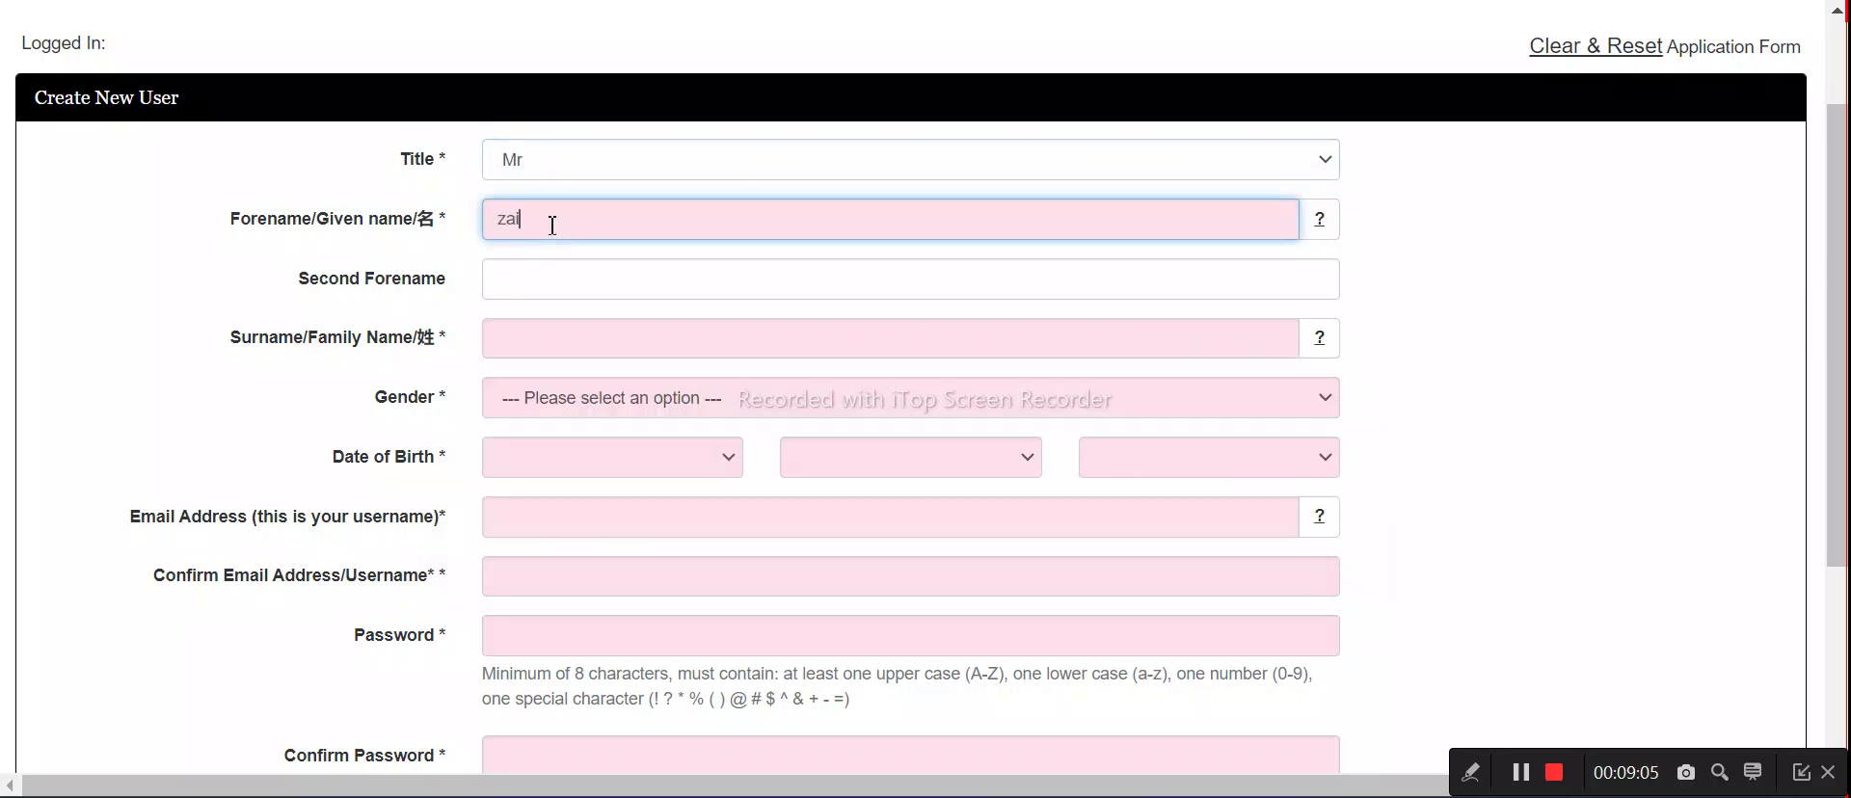
pyautogui.click(538, 337)
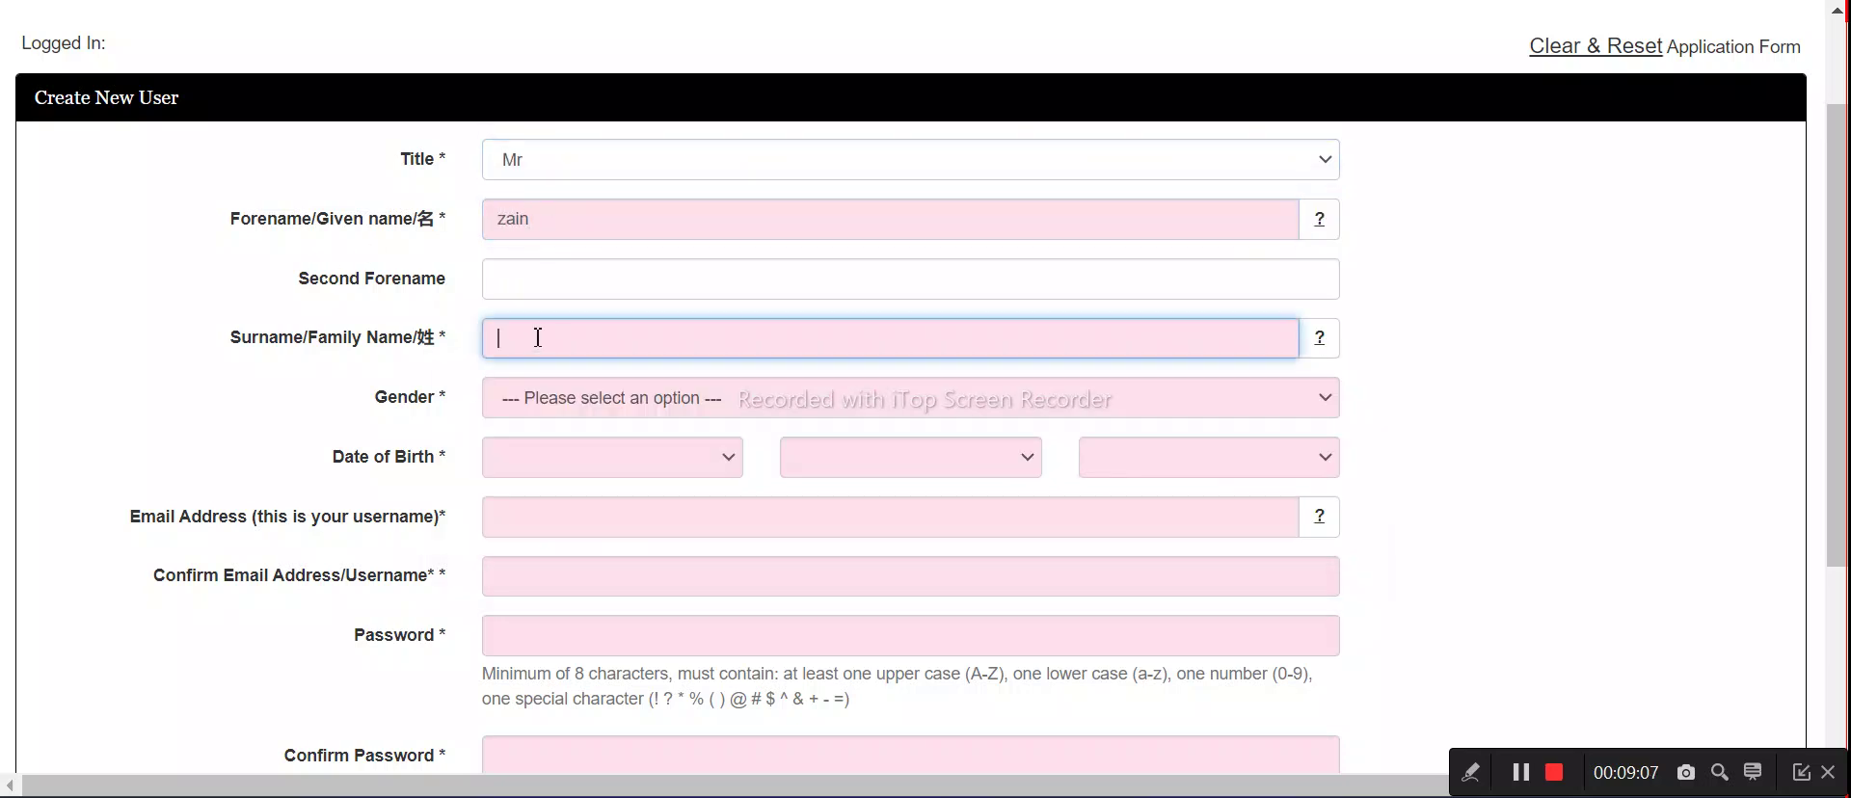
pyautogui.click(578, 410)
pyautogui.click(588, 493)
pyautogui.click(583, 411)
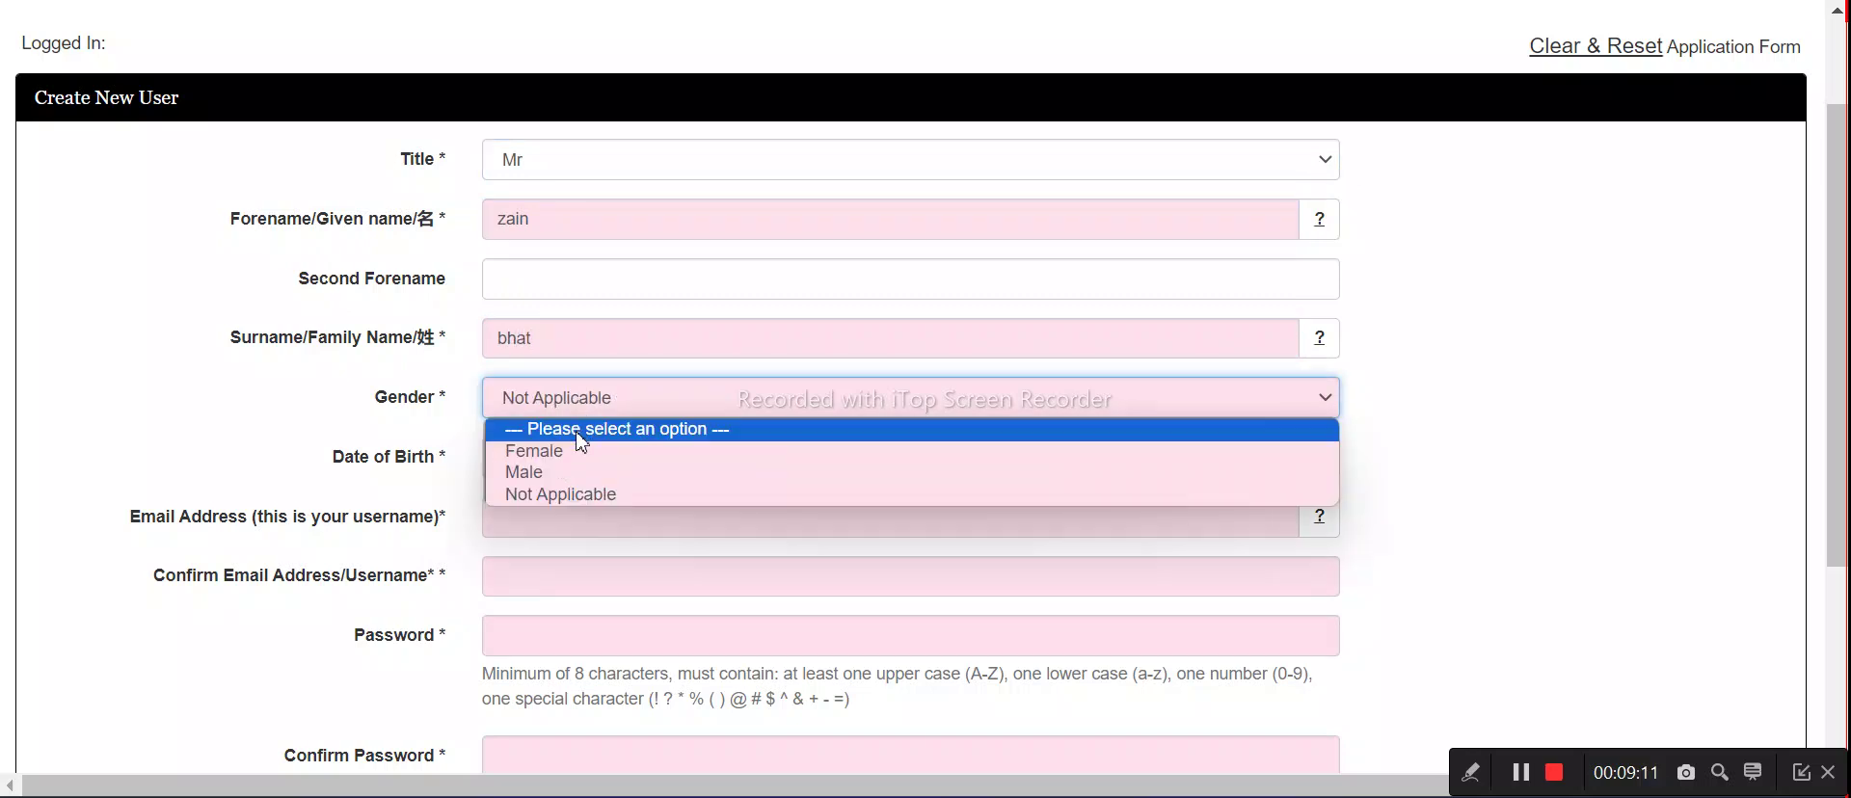
pyautogui.click(563, 472)
# Set the day, month and year of the applicant's date of birth
pyautogui.click(559, 467)
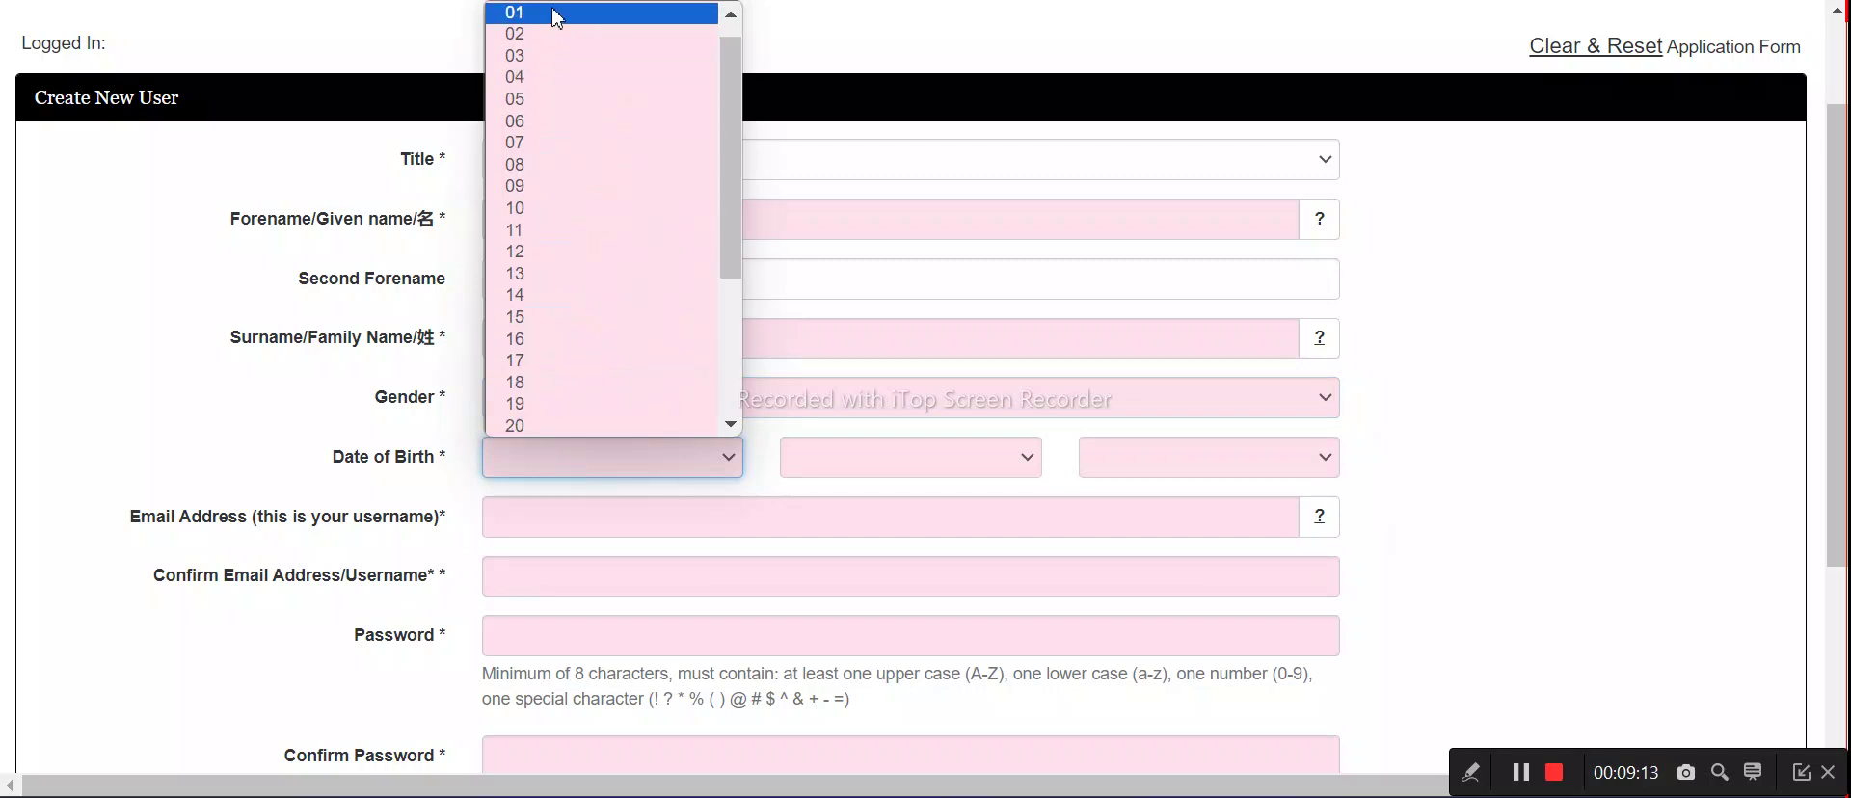
pyautogui.click(558, 16)
pyautogui.click(829, 459)
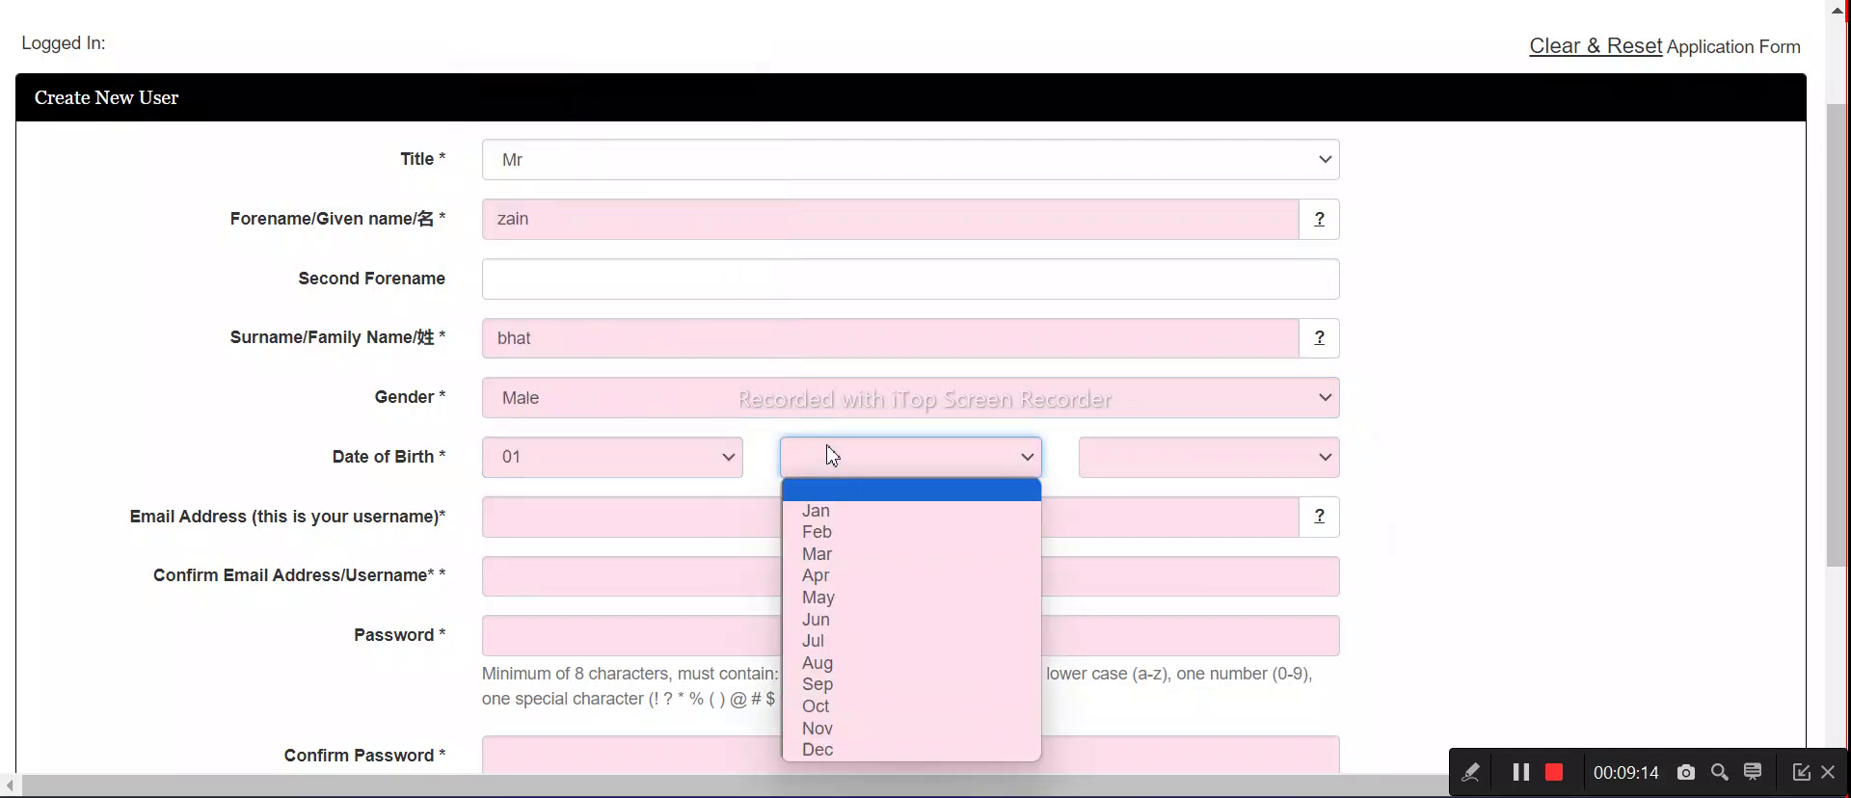
pyautogui.click(884, 687)
pyautogui.click(1156, 470)
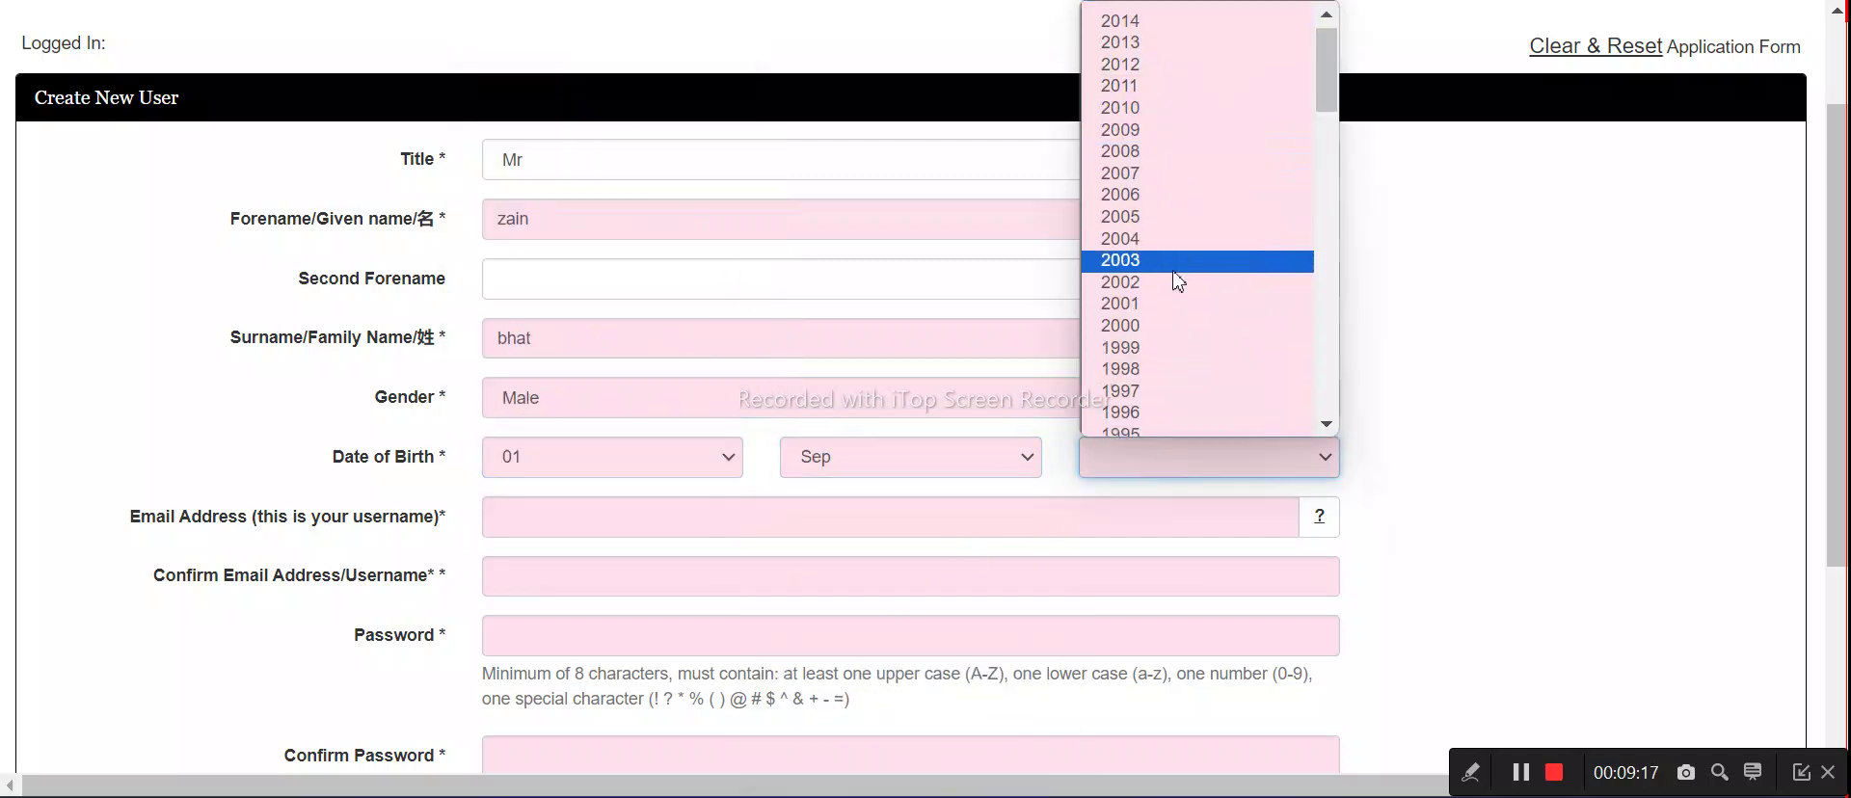
pyautogui.scroll(-4, 1178, 275)
pyautogui.click(1170, 162)
# Enter the applicant's email address as the username and copy it into the confirmation field
pyautogui.click(640, 525)
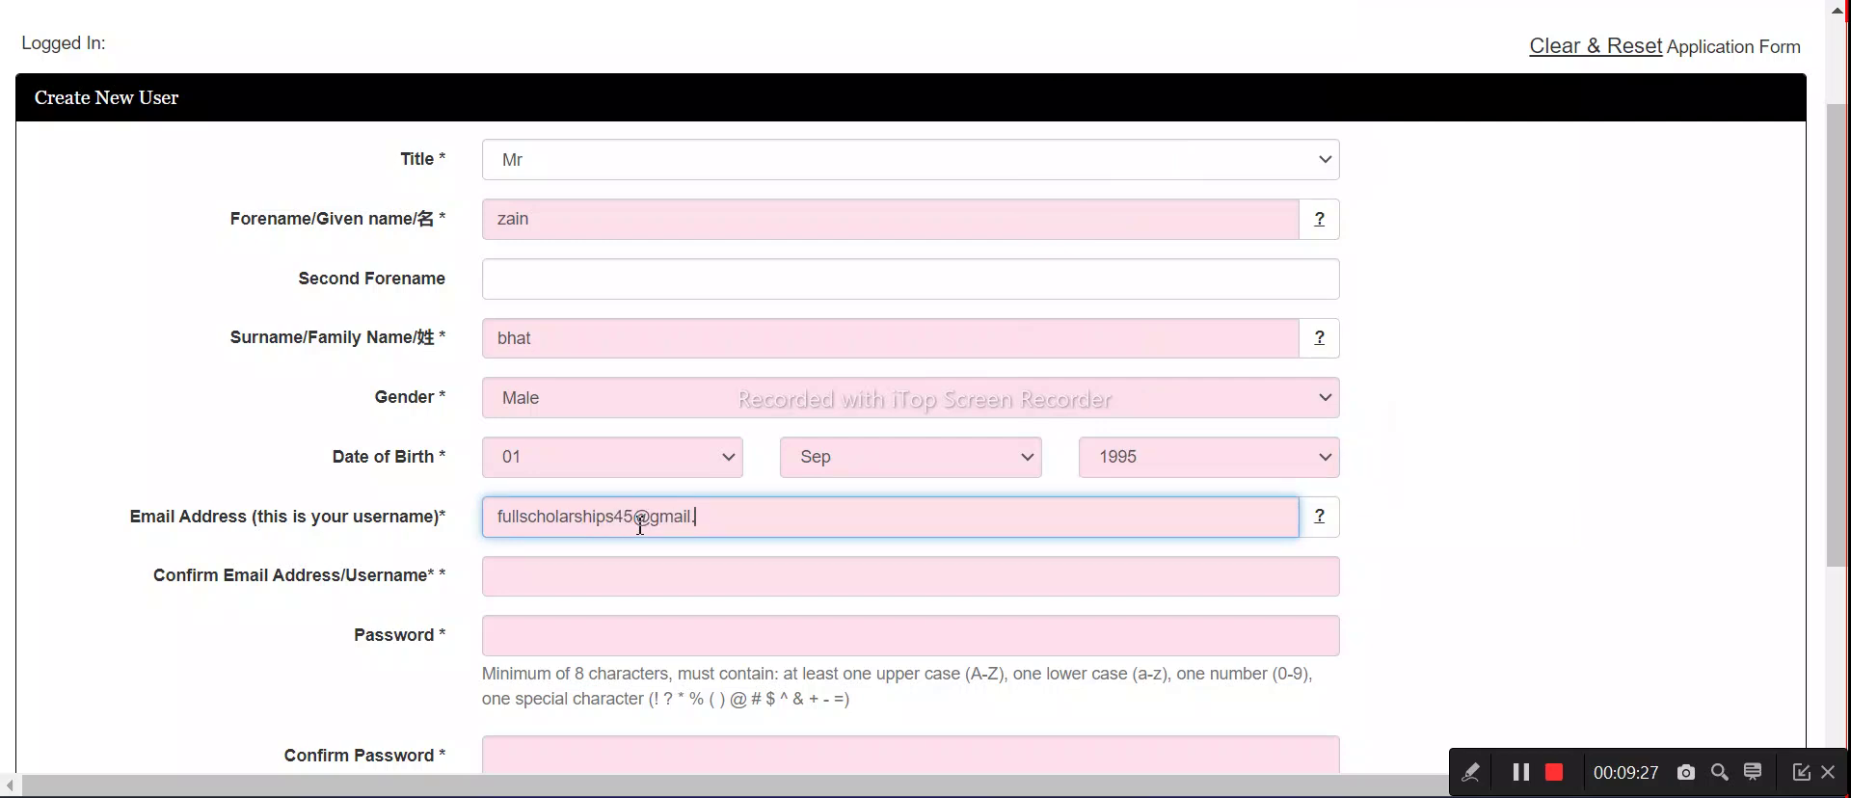
pyautogui.click(577, 568)
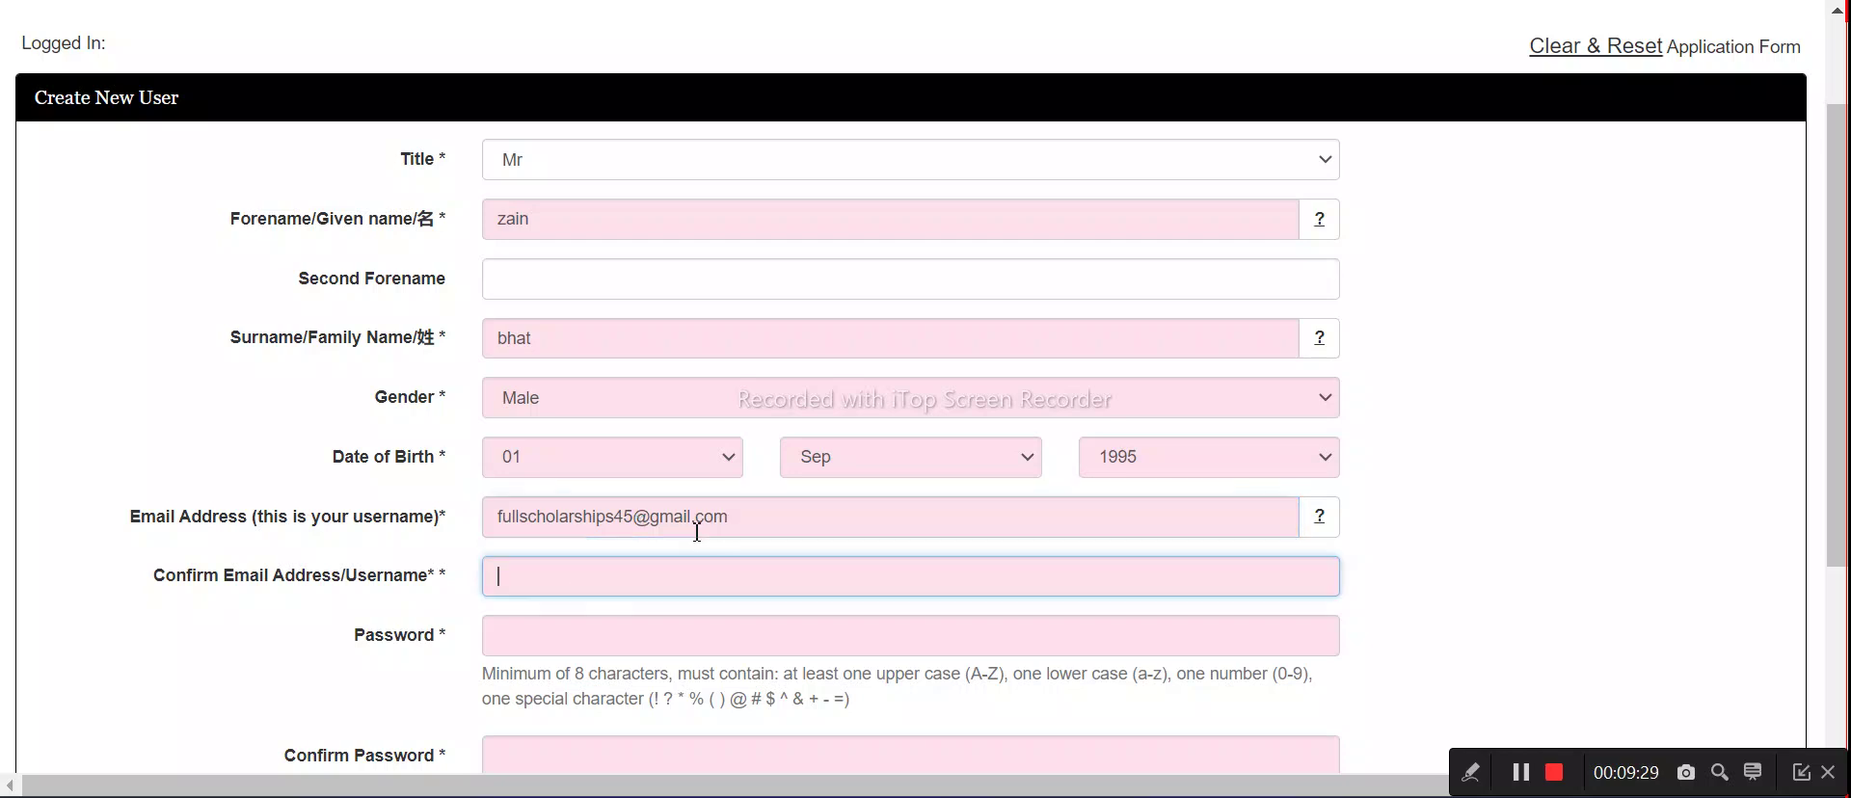
pyautogui.moveTo(755, 518); pyautogui.dragTo(456, 531)
pyautogui.hotkey('ctrl', 'c')
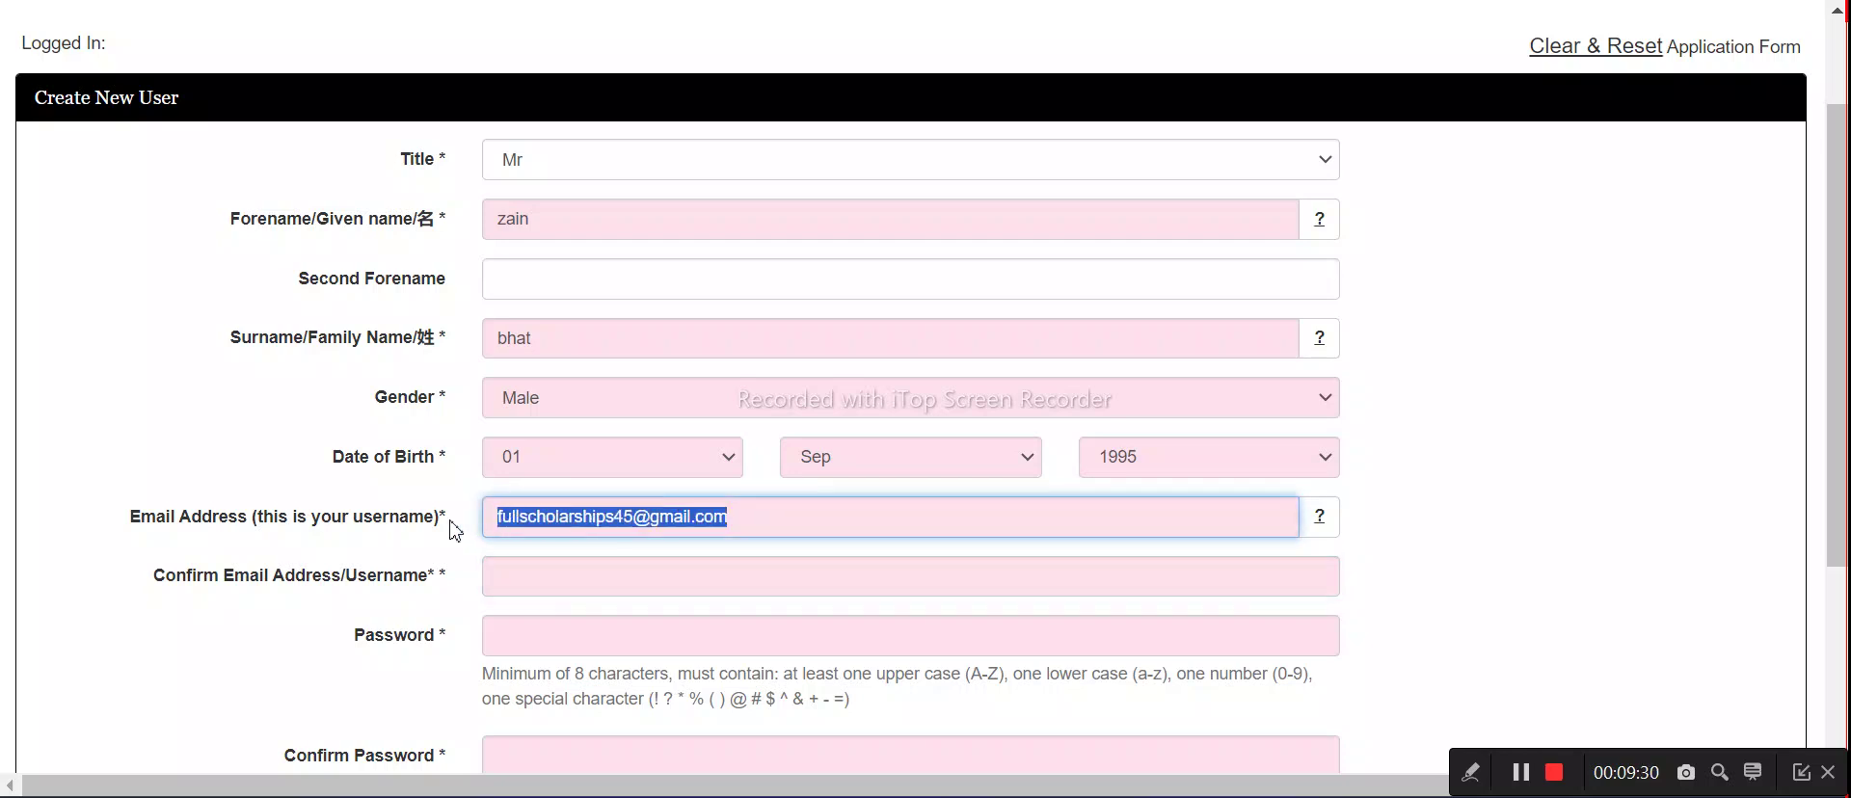
pyautogui.click(546, 589)
pyautogui.hotkey('ctrl', 'v')
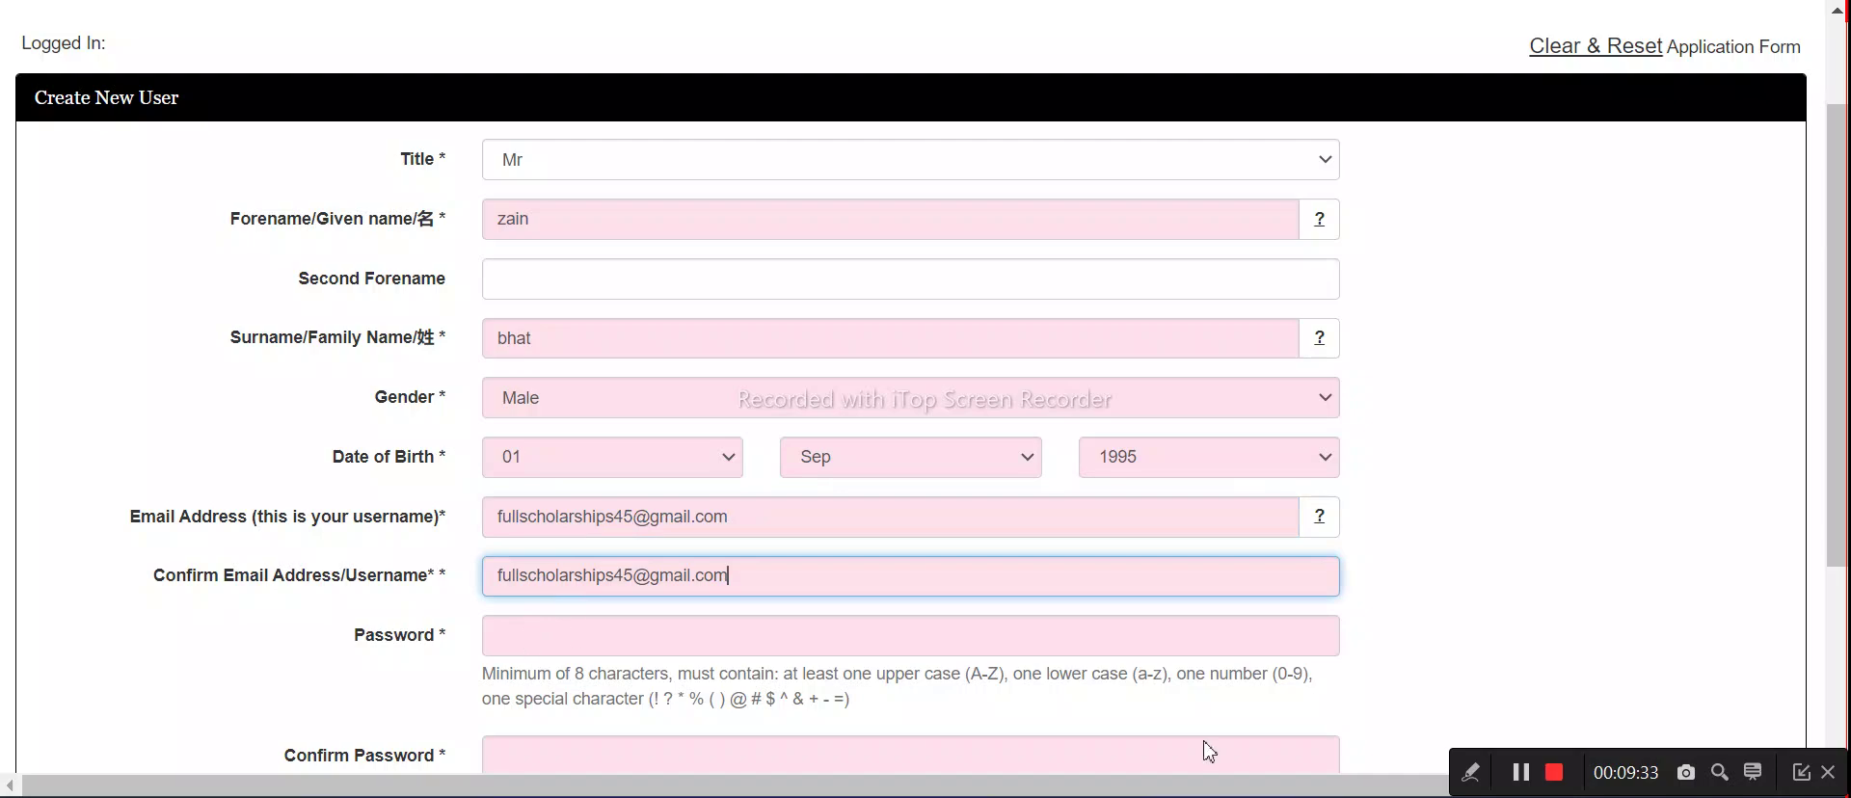
pyautogui.click(1523, 773)
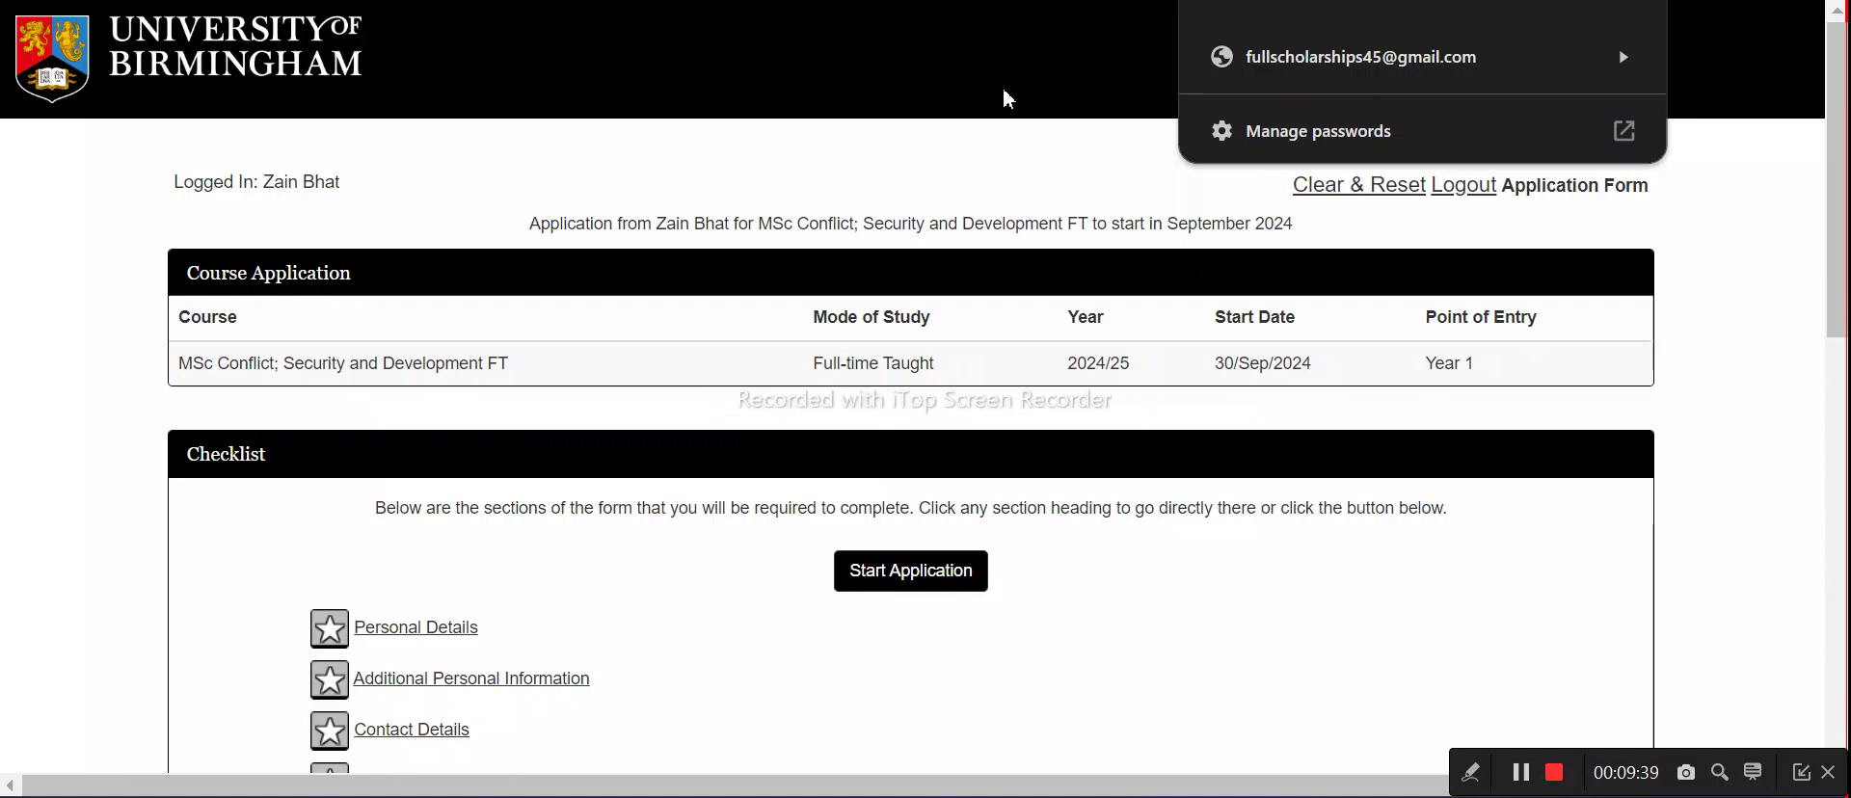
# Switch to Gmail and check the inbox for the University of Birmingham registration confirmation email
pyautogui.hotkey('ctrl', 'Tab')
pyautogui.click(226, 210)
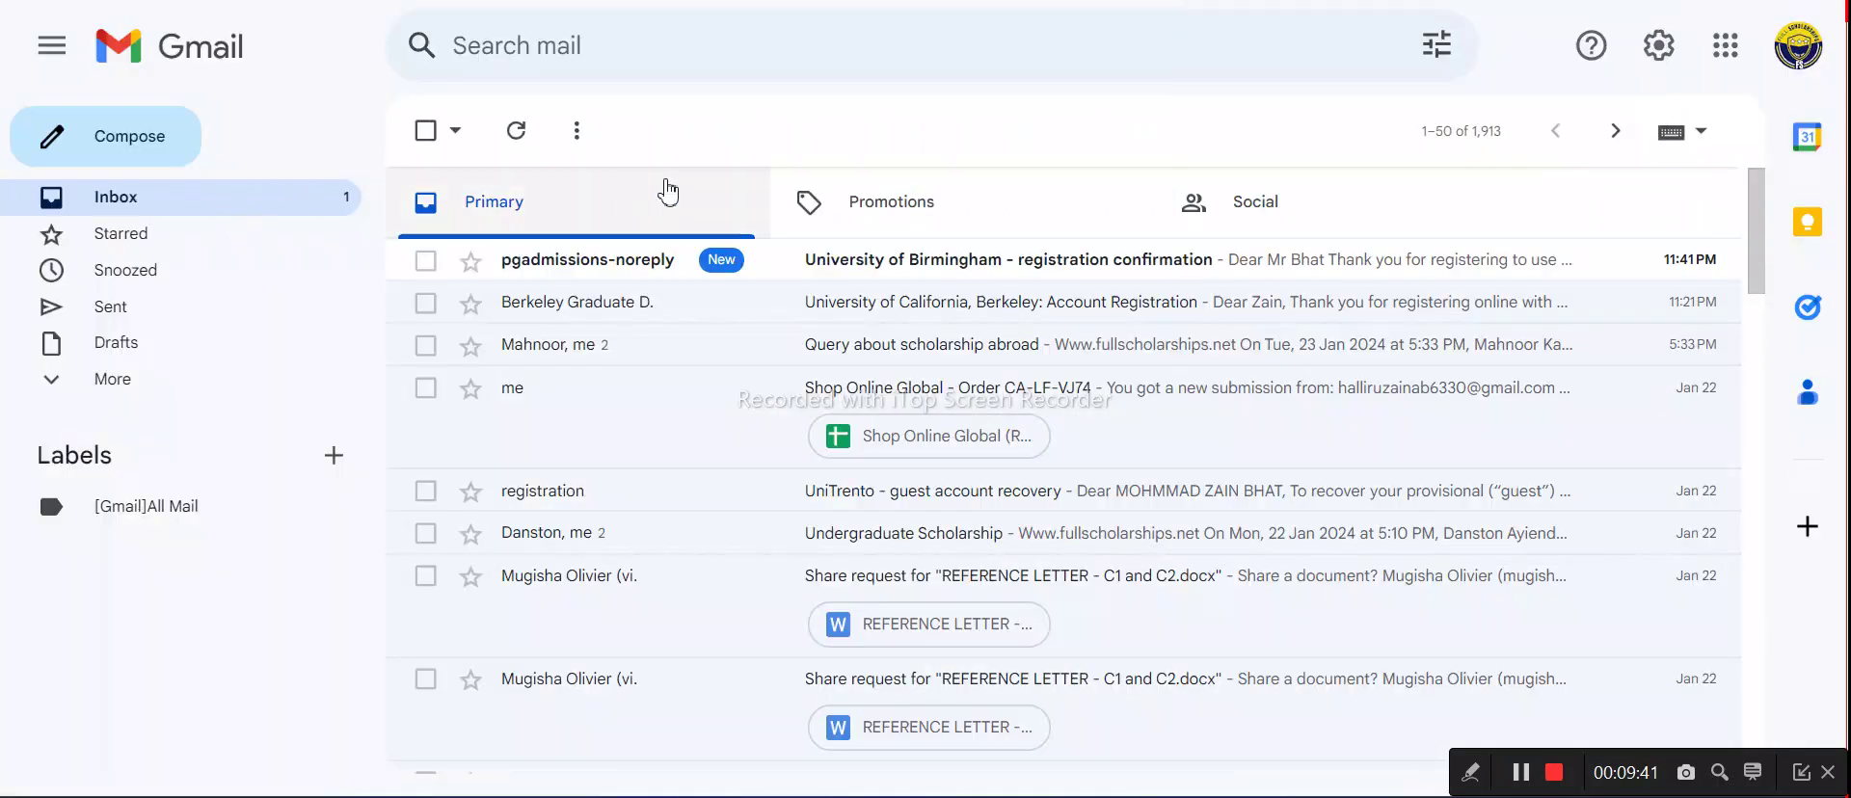
pyautogui.click(780, 286)
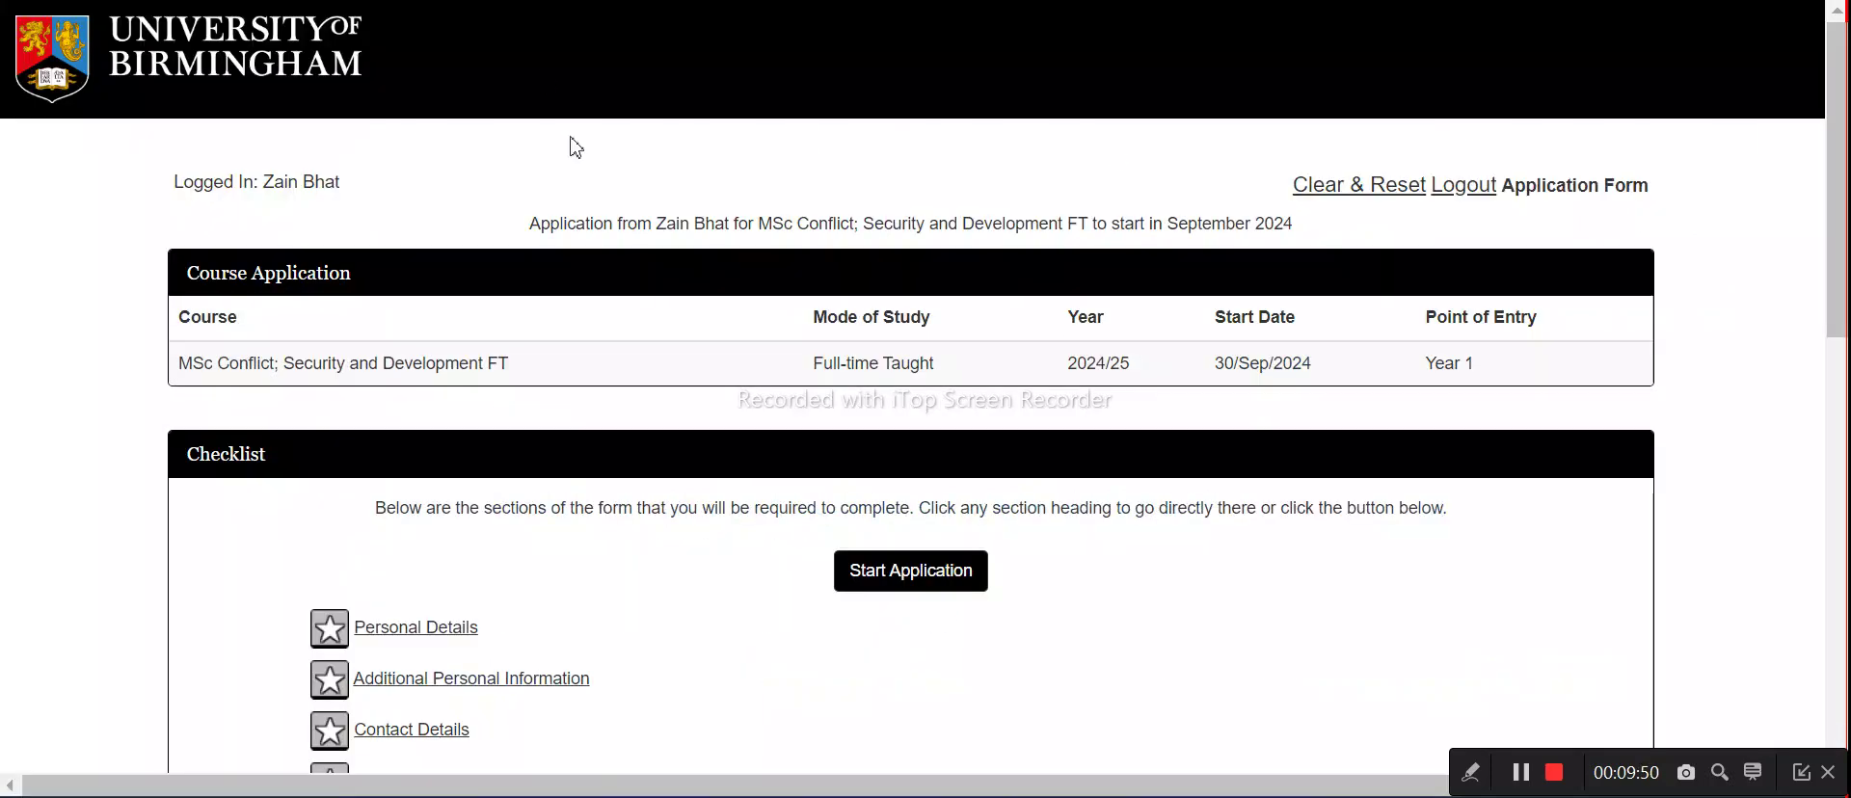
# Start the application for MSc Conflict, Security and Development FT and review the fields in its Personal Details section
pyautogui.scroll(-2, 660, 431)
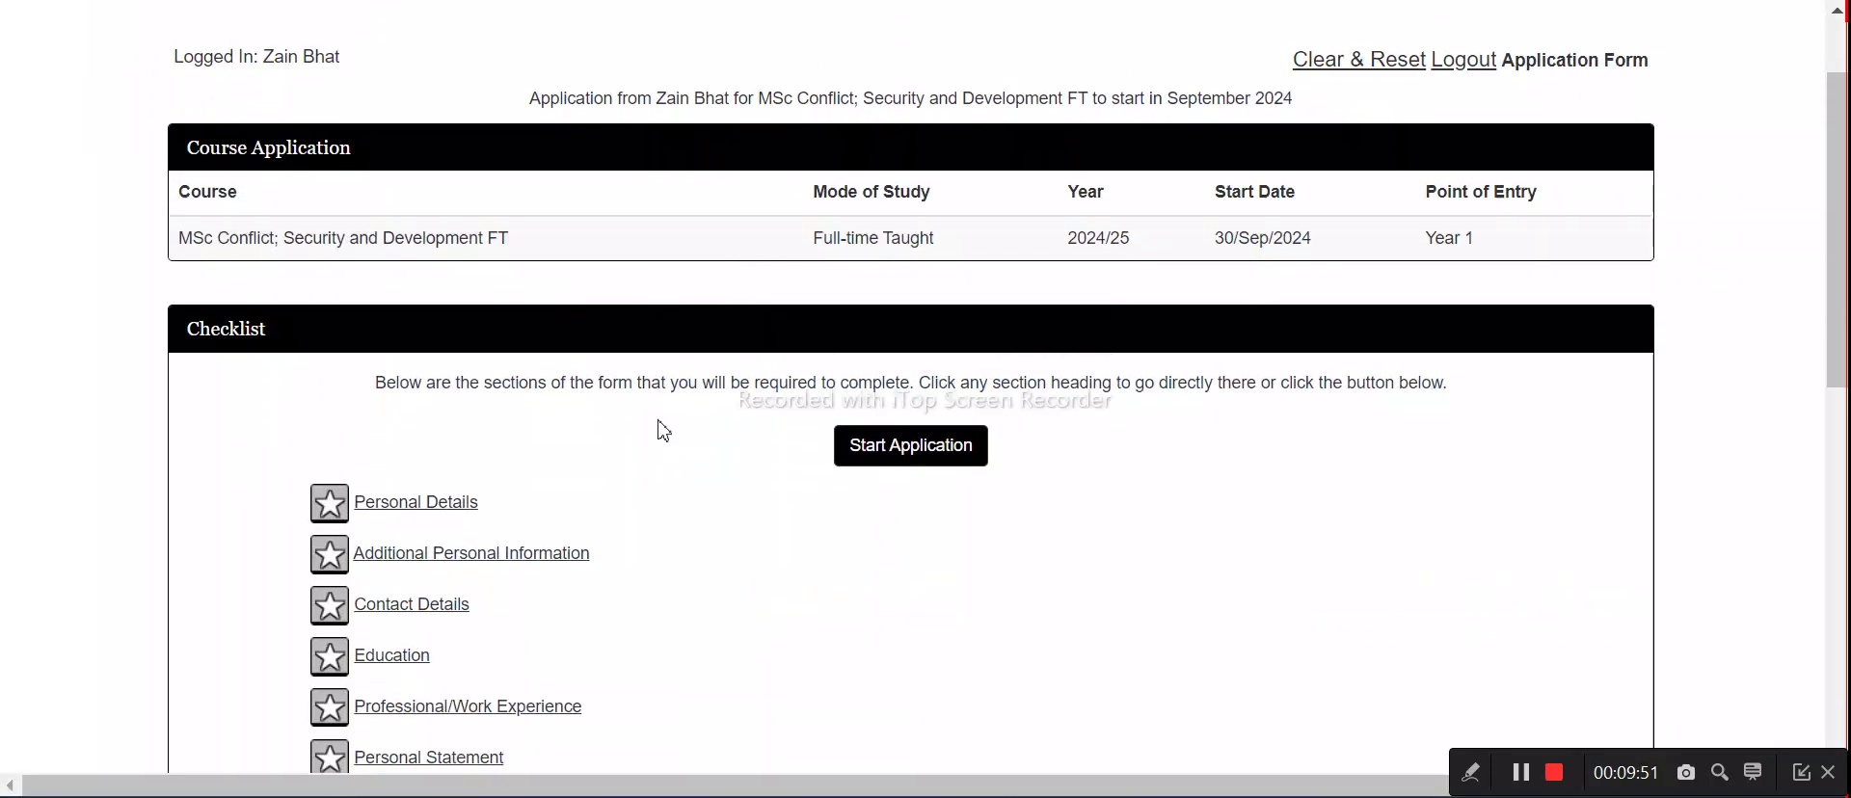
pyautogui.click(920, 425)
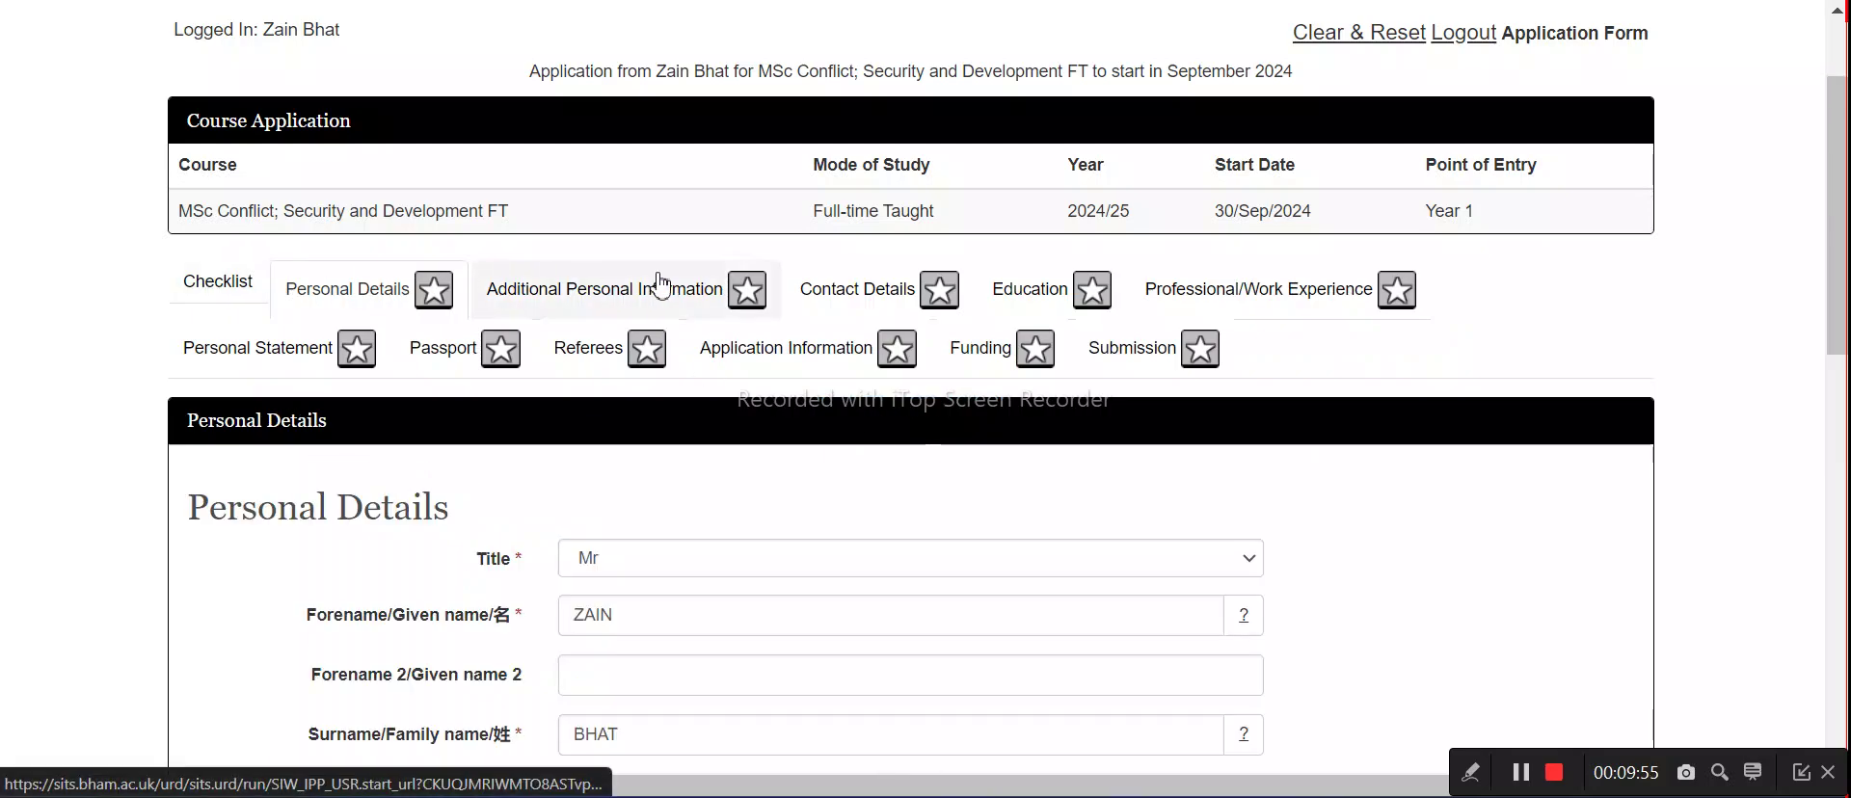
pyautogui.scroll(-6, 597, 388)
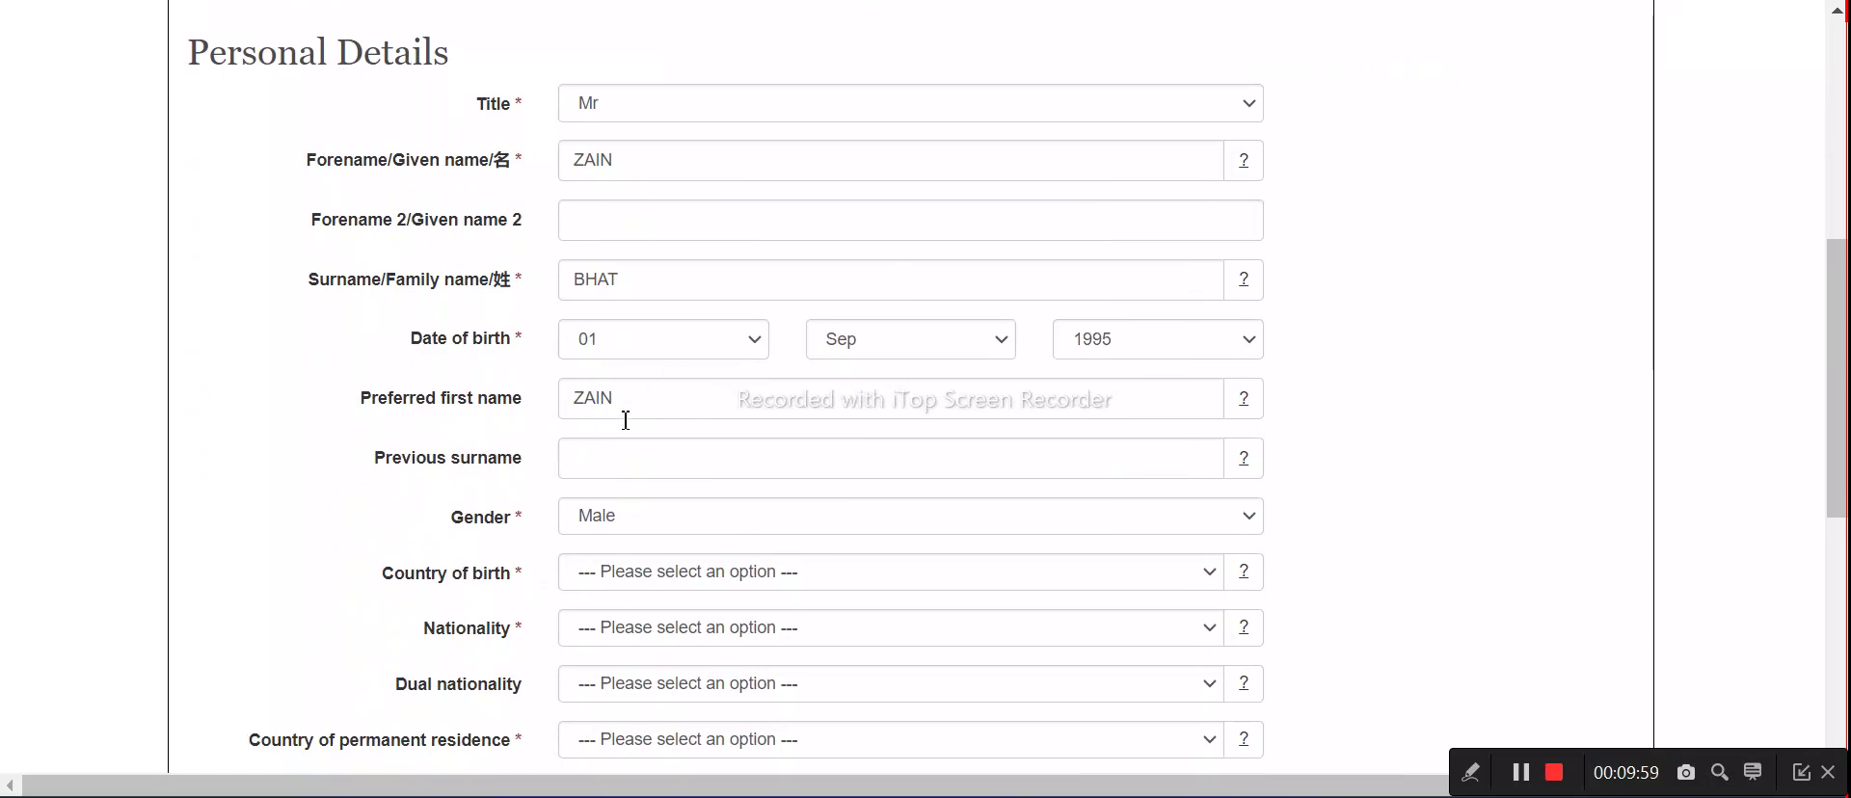
# Set the country of birth to India in the Personal Details section
pyautogui.scroll(-2, 625, 421)
pyautogui.click(653, 428)
pyautogui.scroll(-20, 662, 239)
pyautogui.scroll(9, 646, 225)
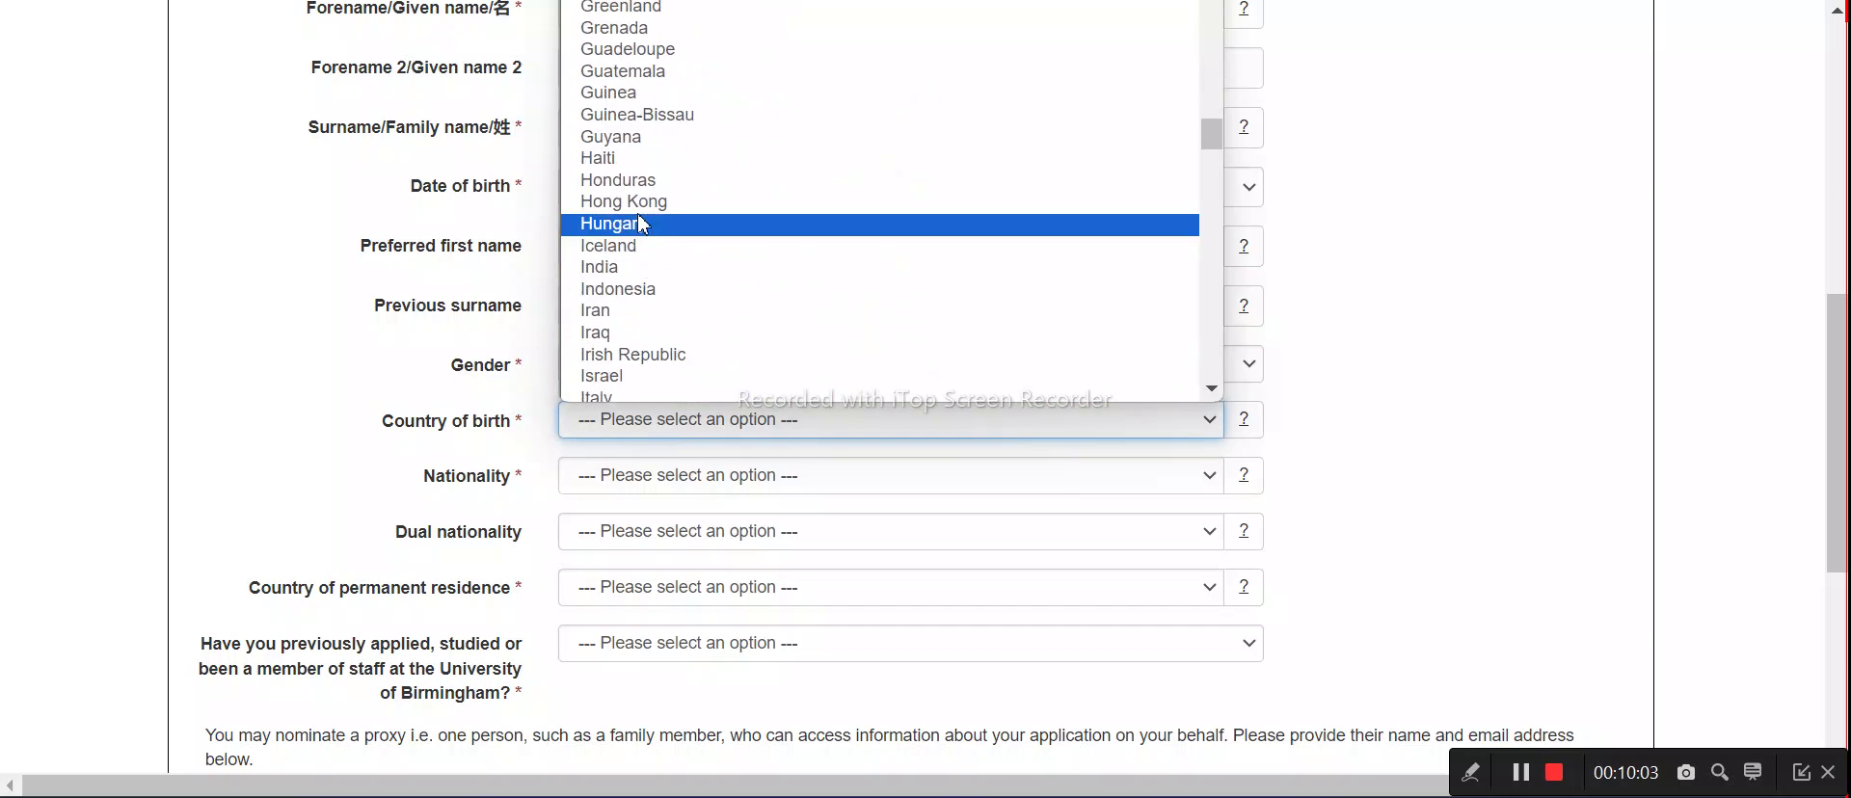
pyautogui.click(609, 268)
pyautogui.scroll(-2, 642, 487)
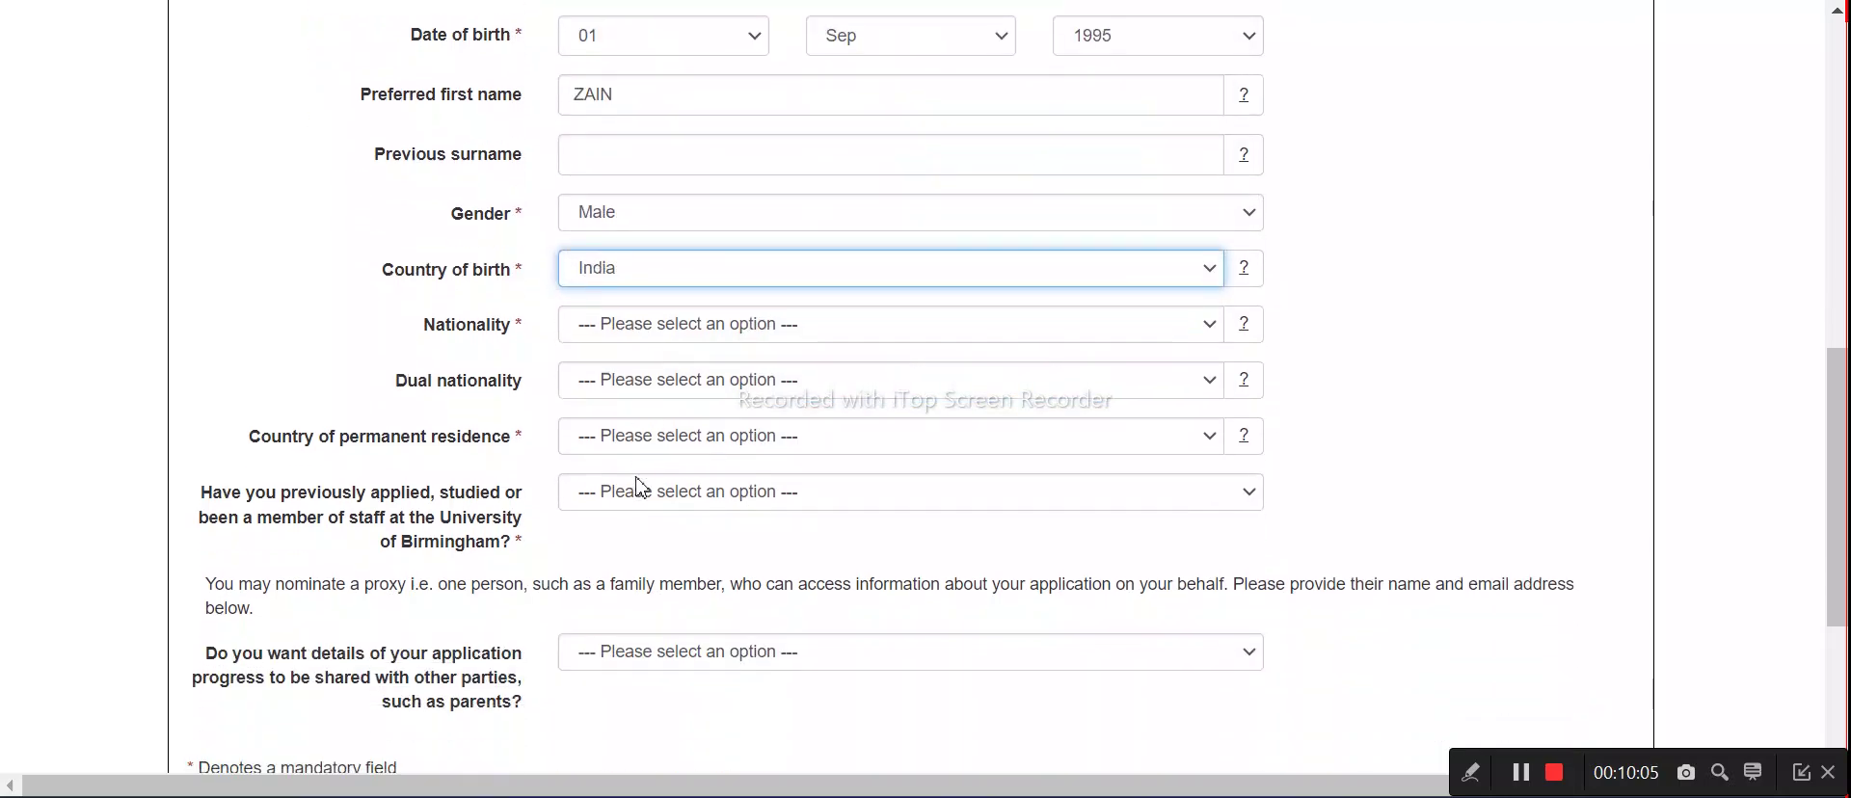
# Set the country of permanent residence to India
pyautogui.click(638, 449)
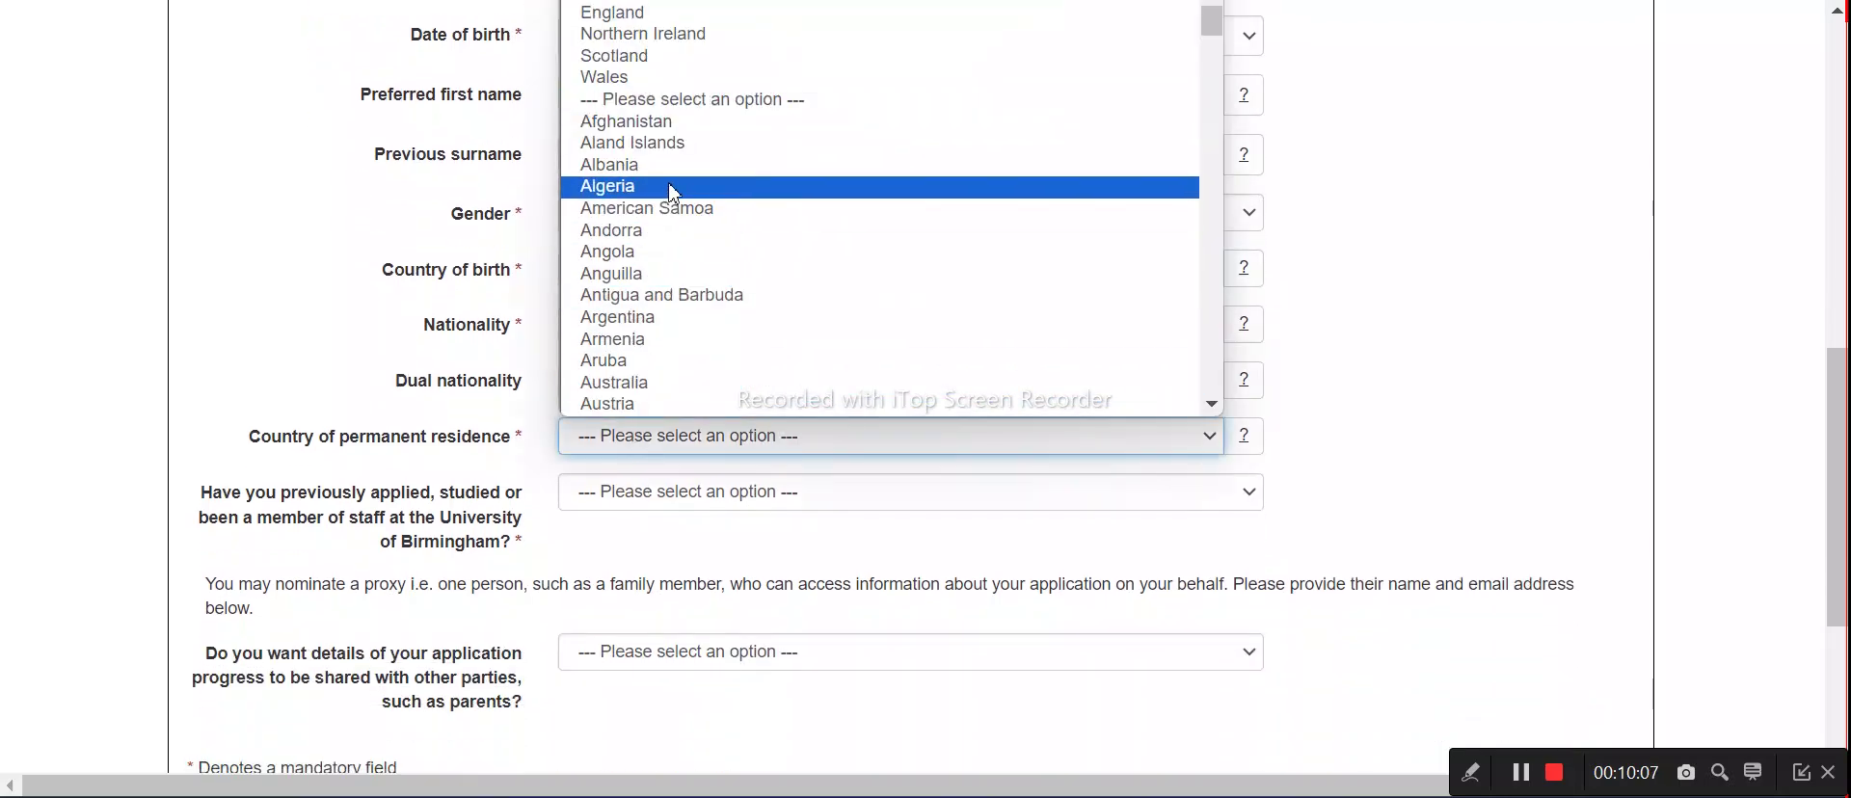
pyautogui.scroll(-15, 674, 194)
pyautogui.scroll(10, 683, 218)
pyautogui.scroll(8, 682, 218)
pyautogui.scroll(-20, 683, 218)
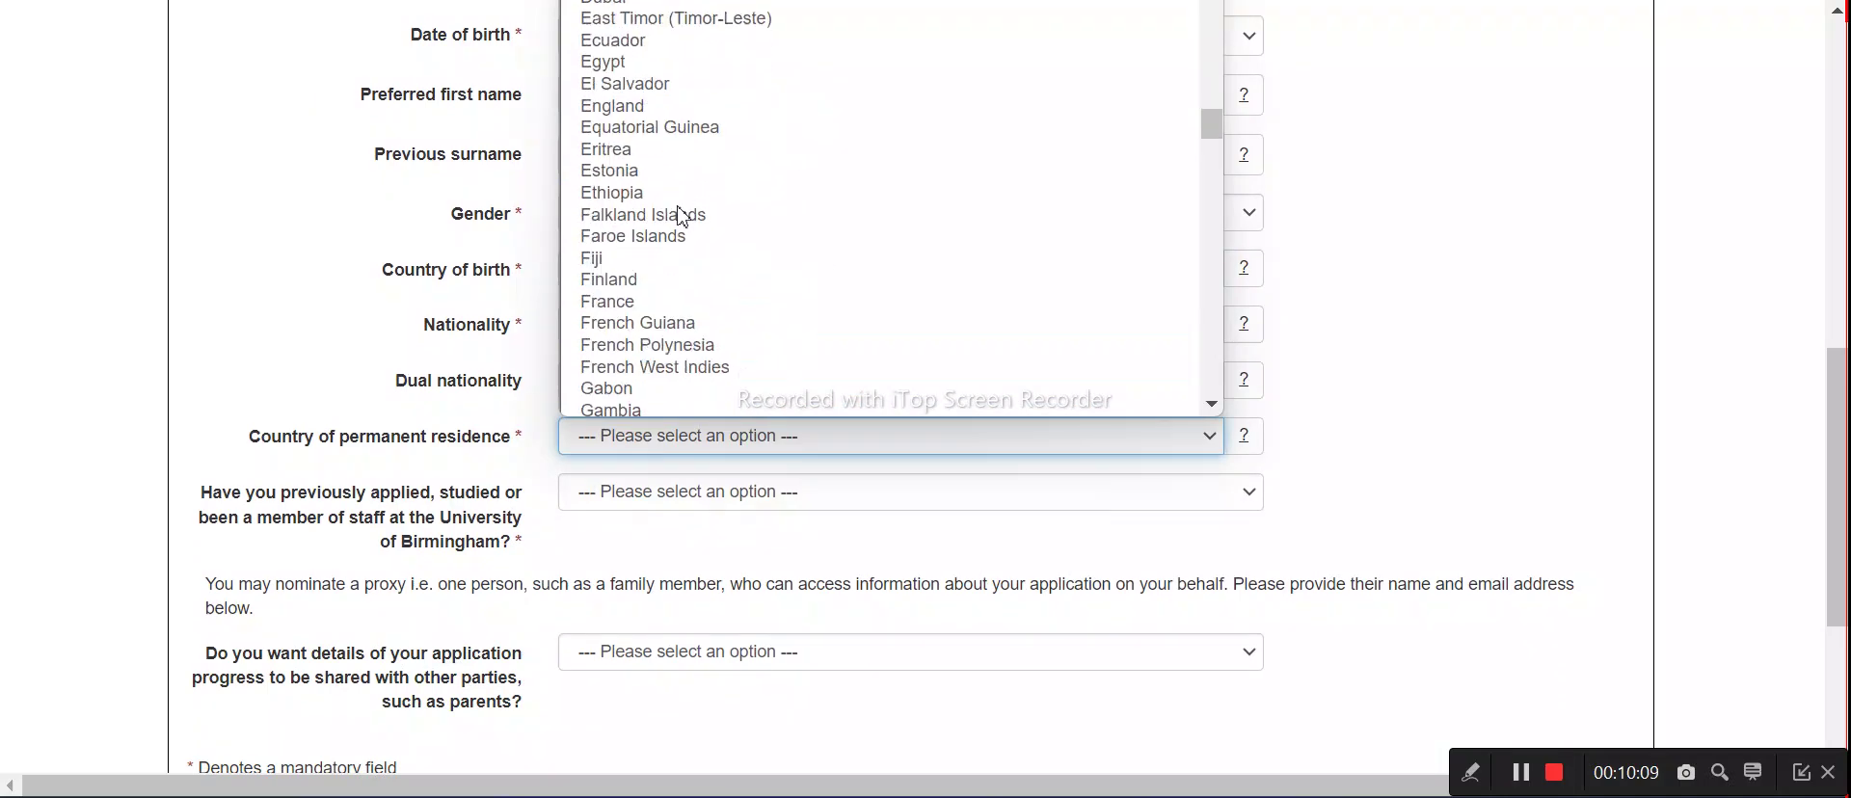
pyautogui.scroll(5, 622, 162)
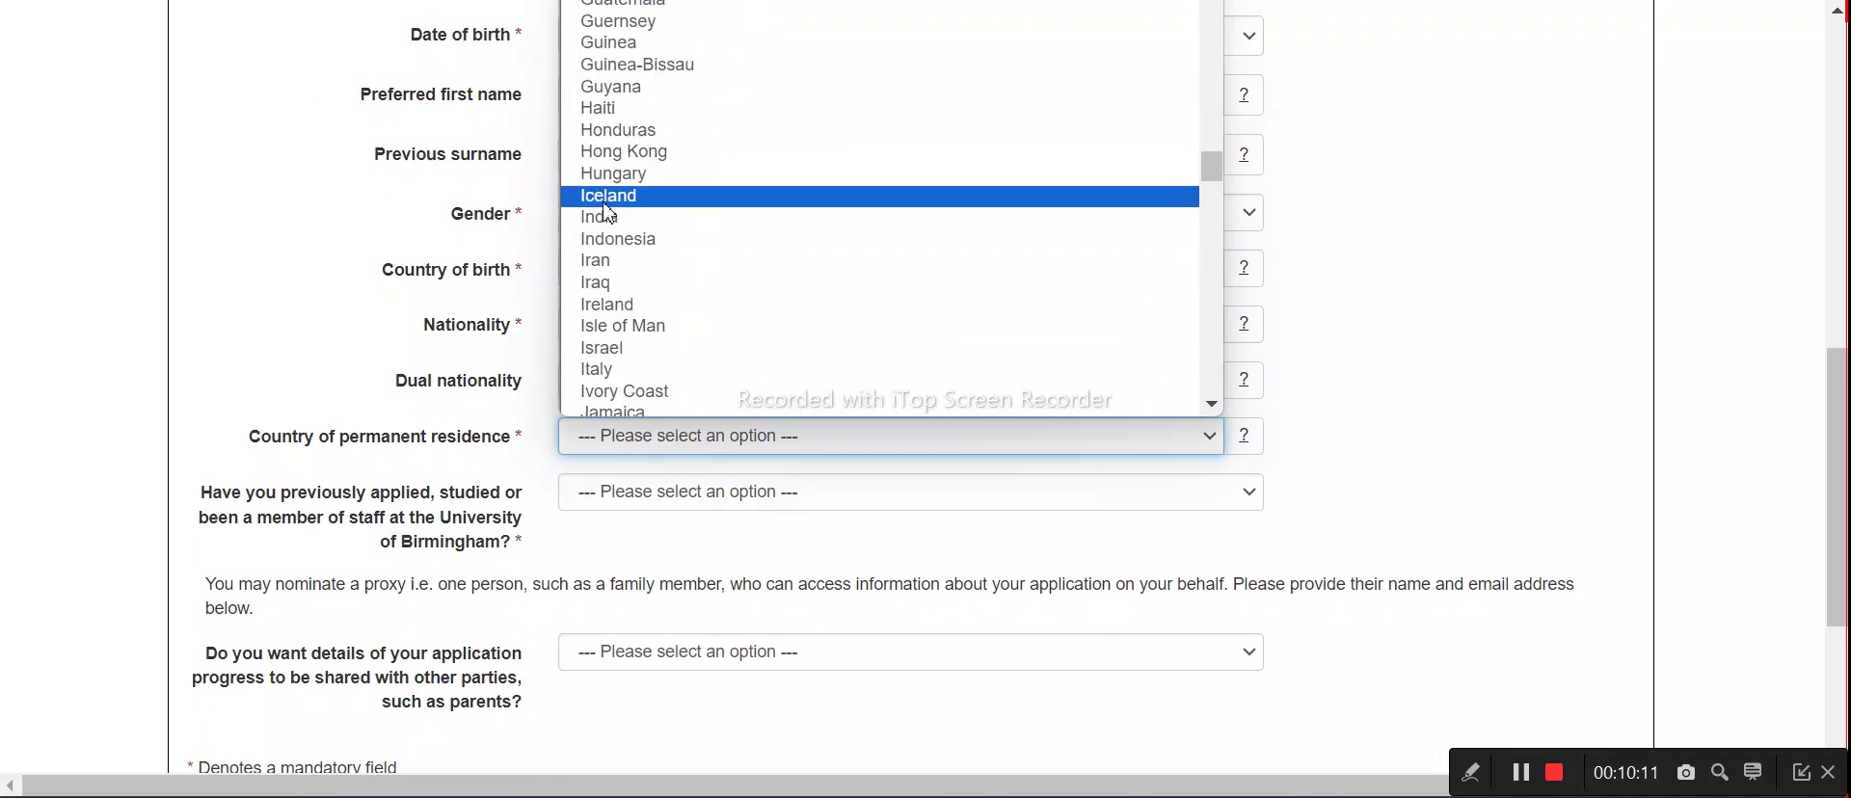
pyautogui.click(622, 196)
pyautogui.click(638, 434)
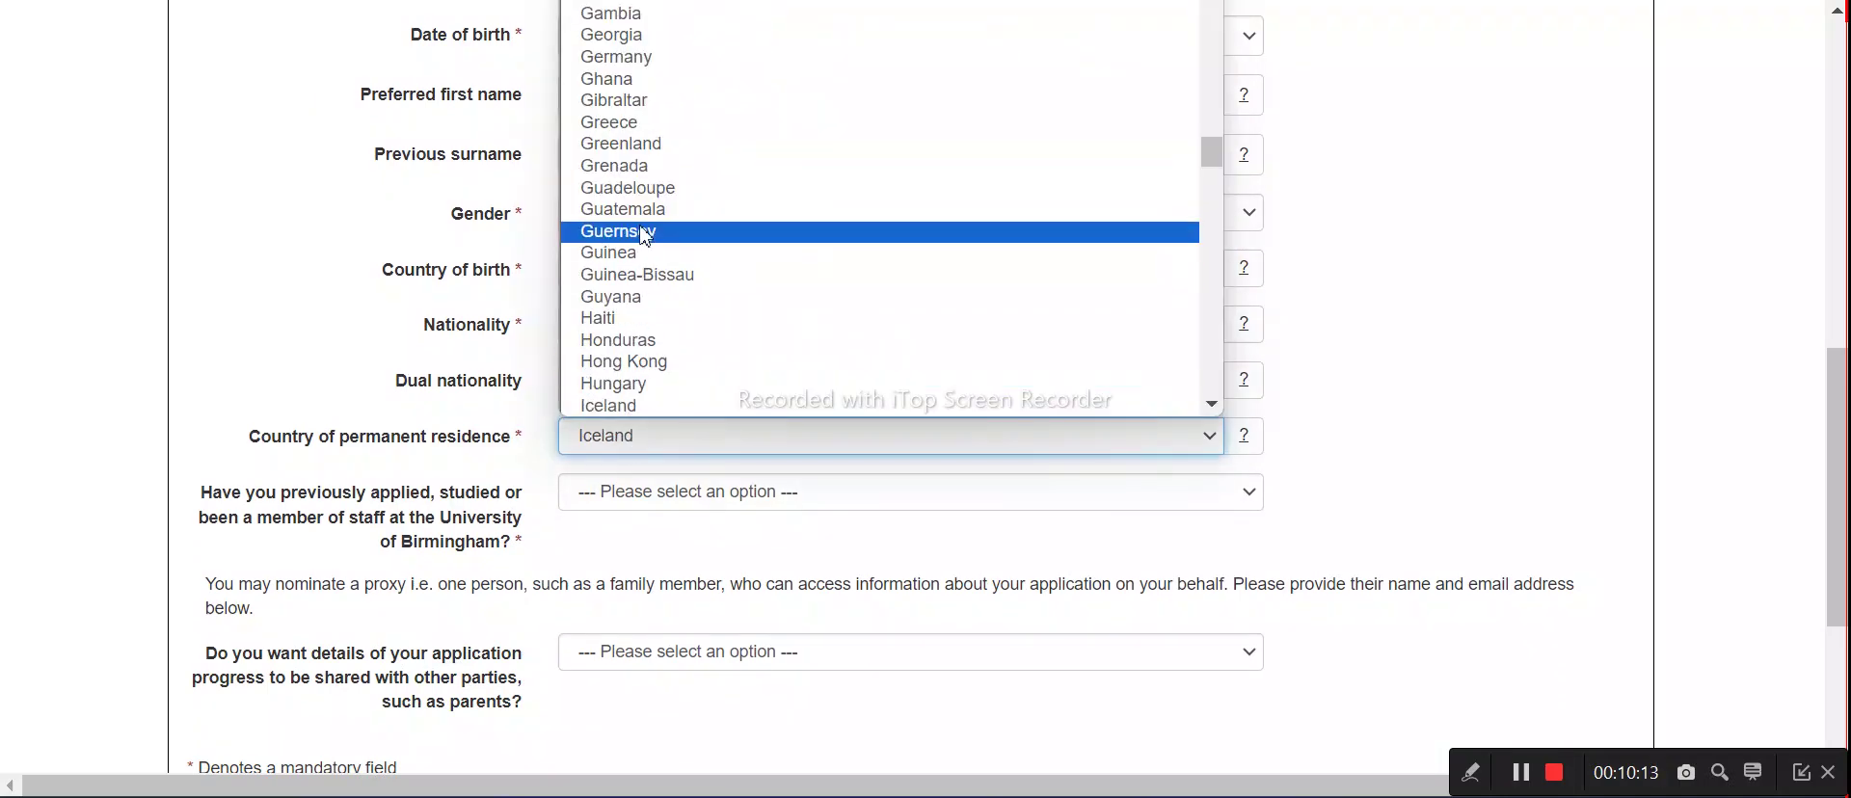
pyautogui.scroll(-5, 626, 289)
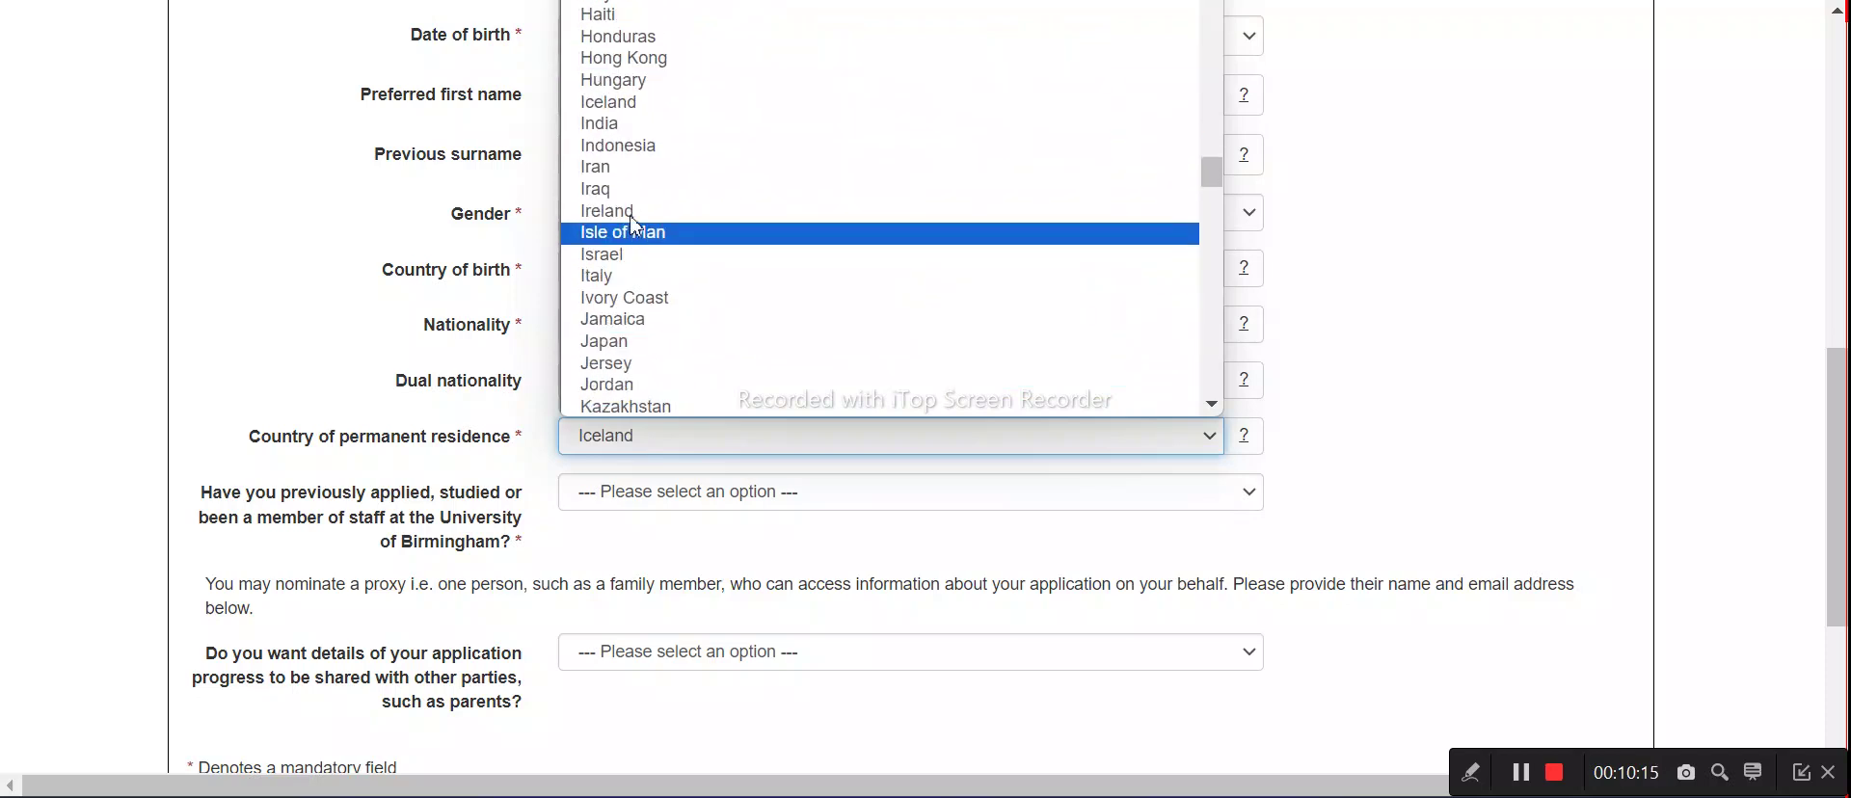
pyautogui.click(602, 125)
# Answer No to having previously applied, studied or worked at the University of Birmingham, and save the Personal Details section
pyautogui.scroll(-2, 632, 449)
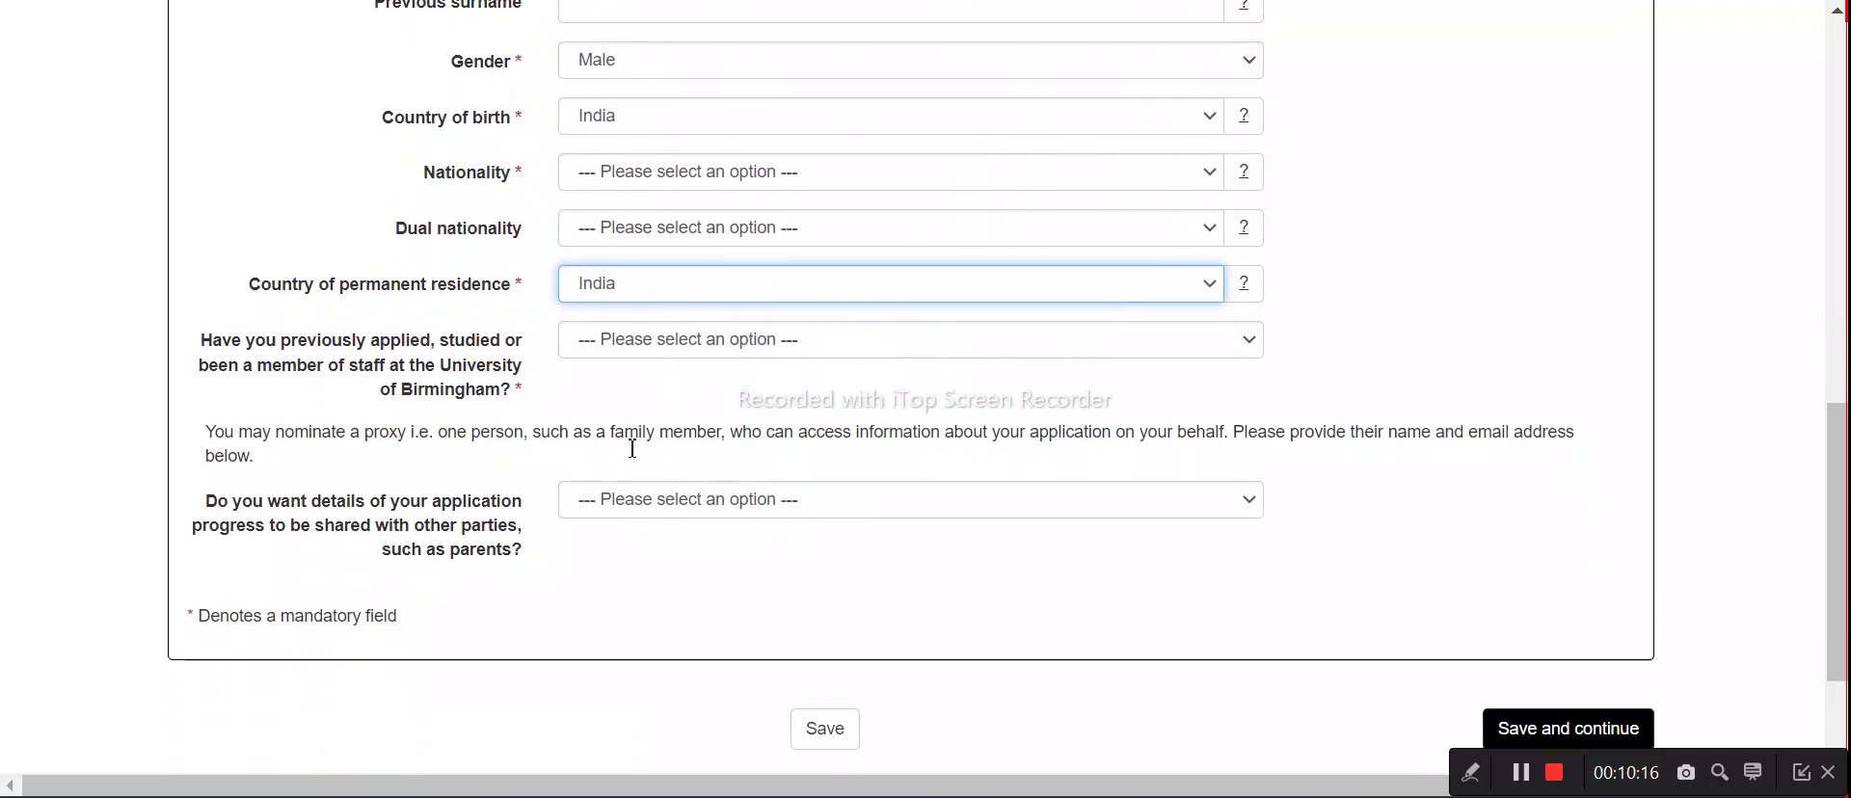
pyautogui.click(629, 347)
pyautogui.click(593, 412)
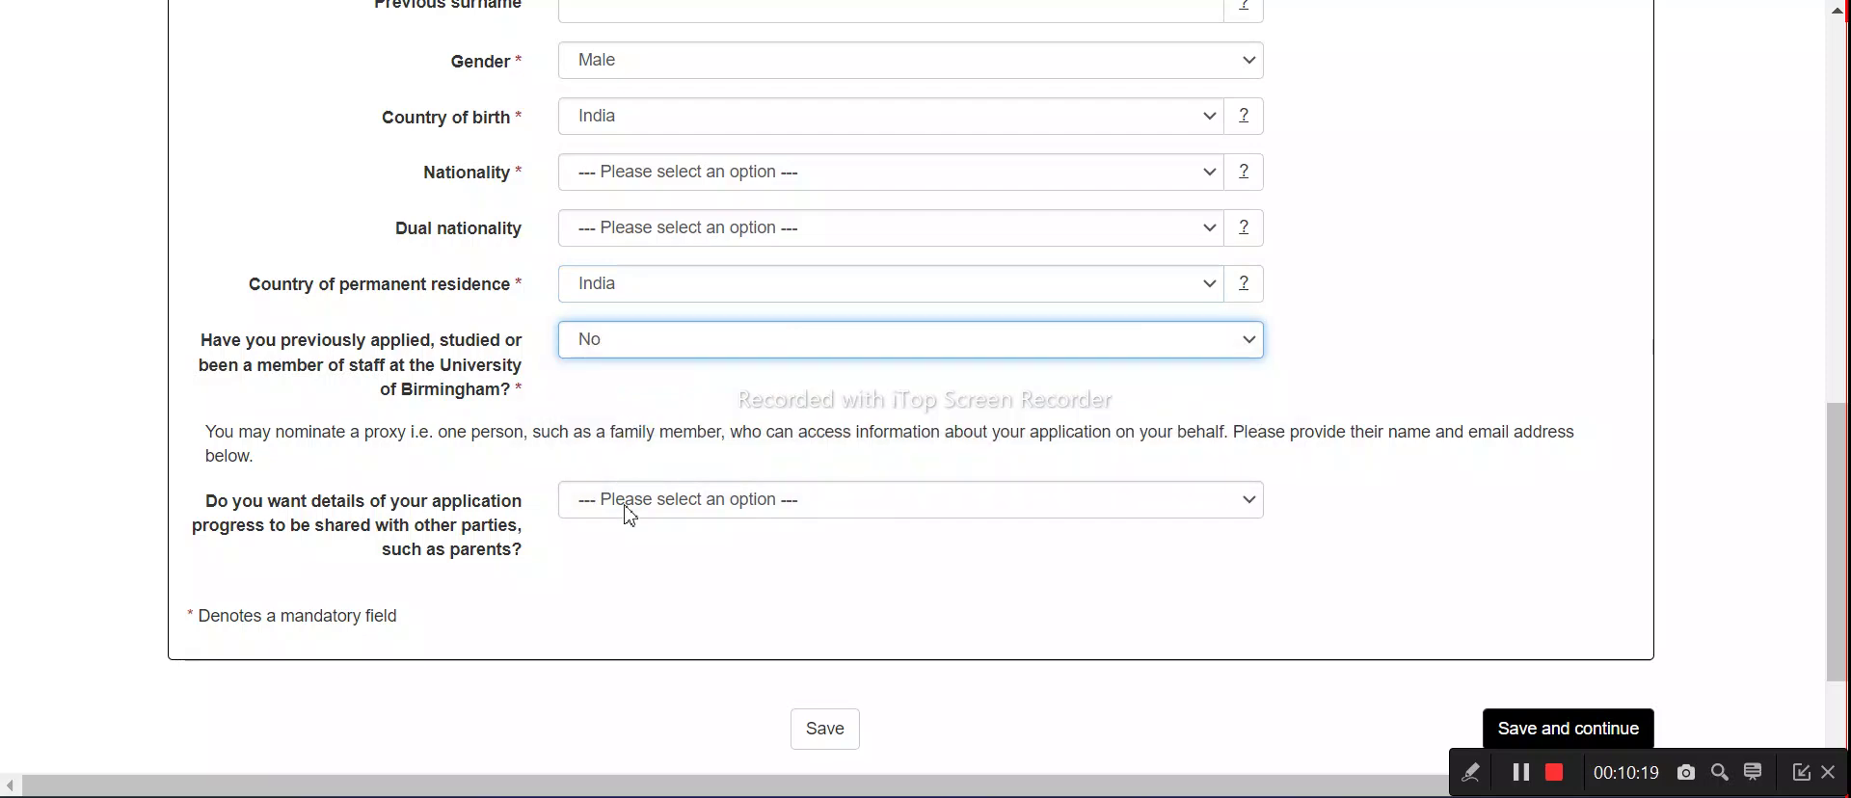
pyautogui.click(826, 730)
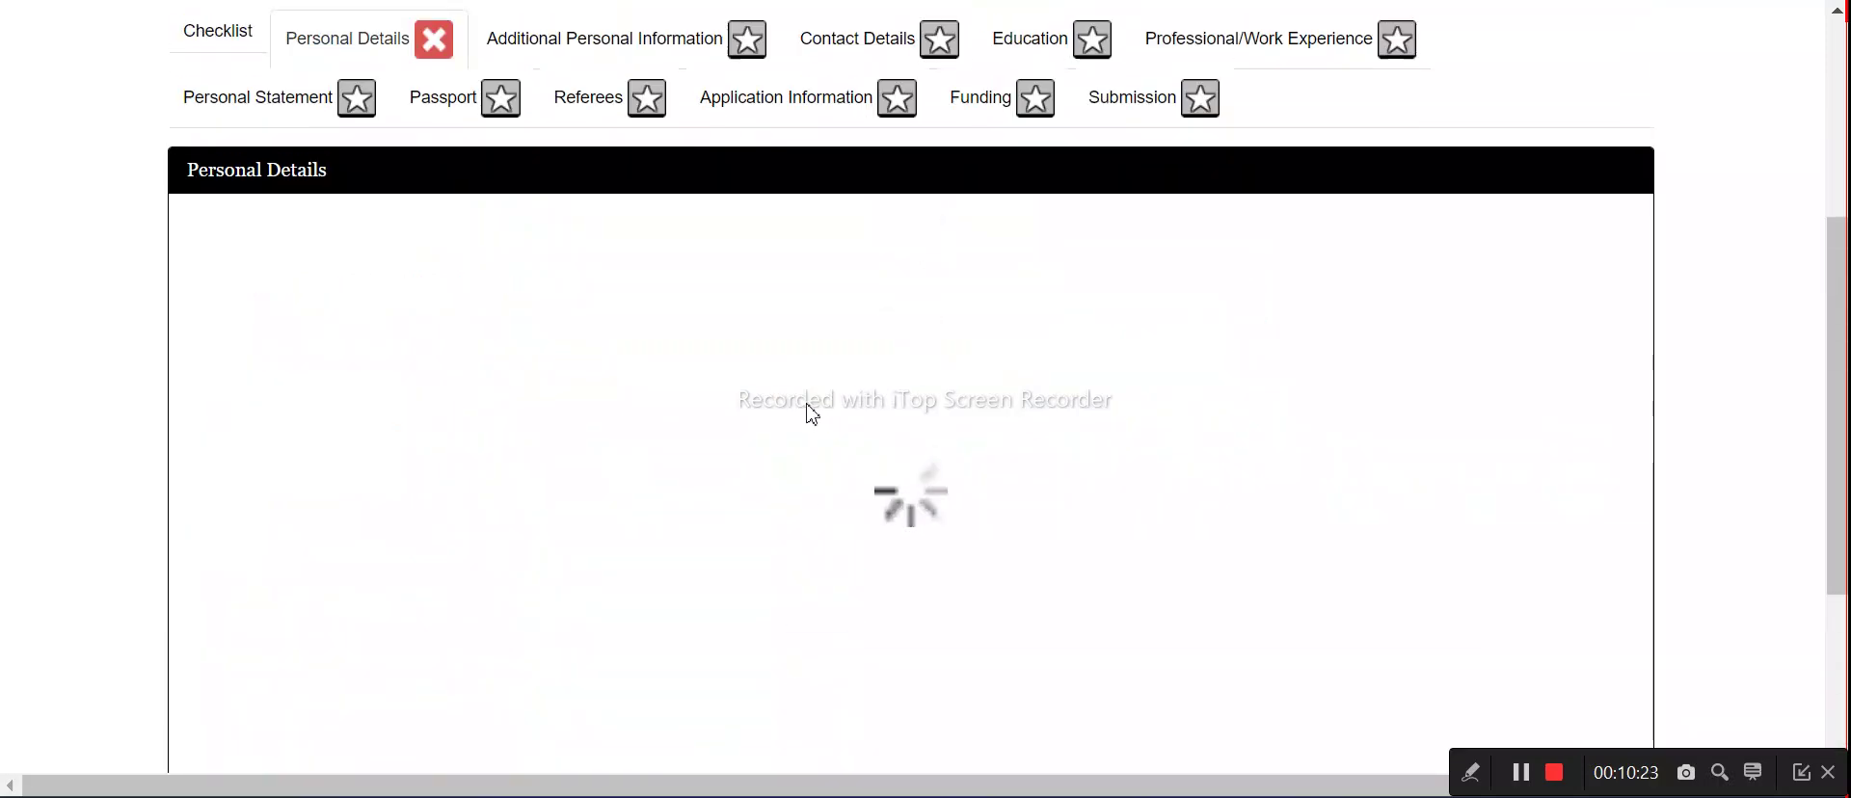
# Set the nationality to India and save the Personal Details section
pyautogui.scroll(-8, 673, 446)
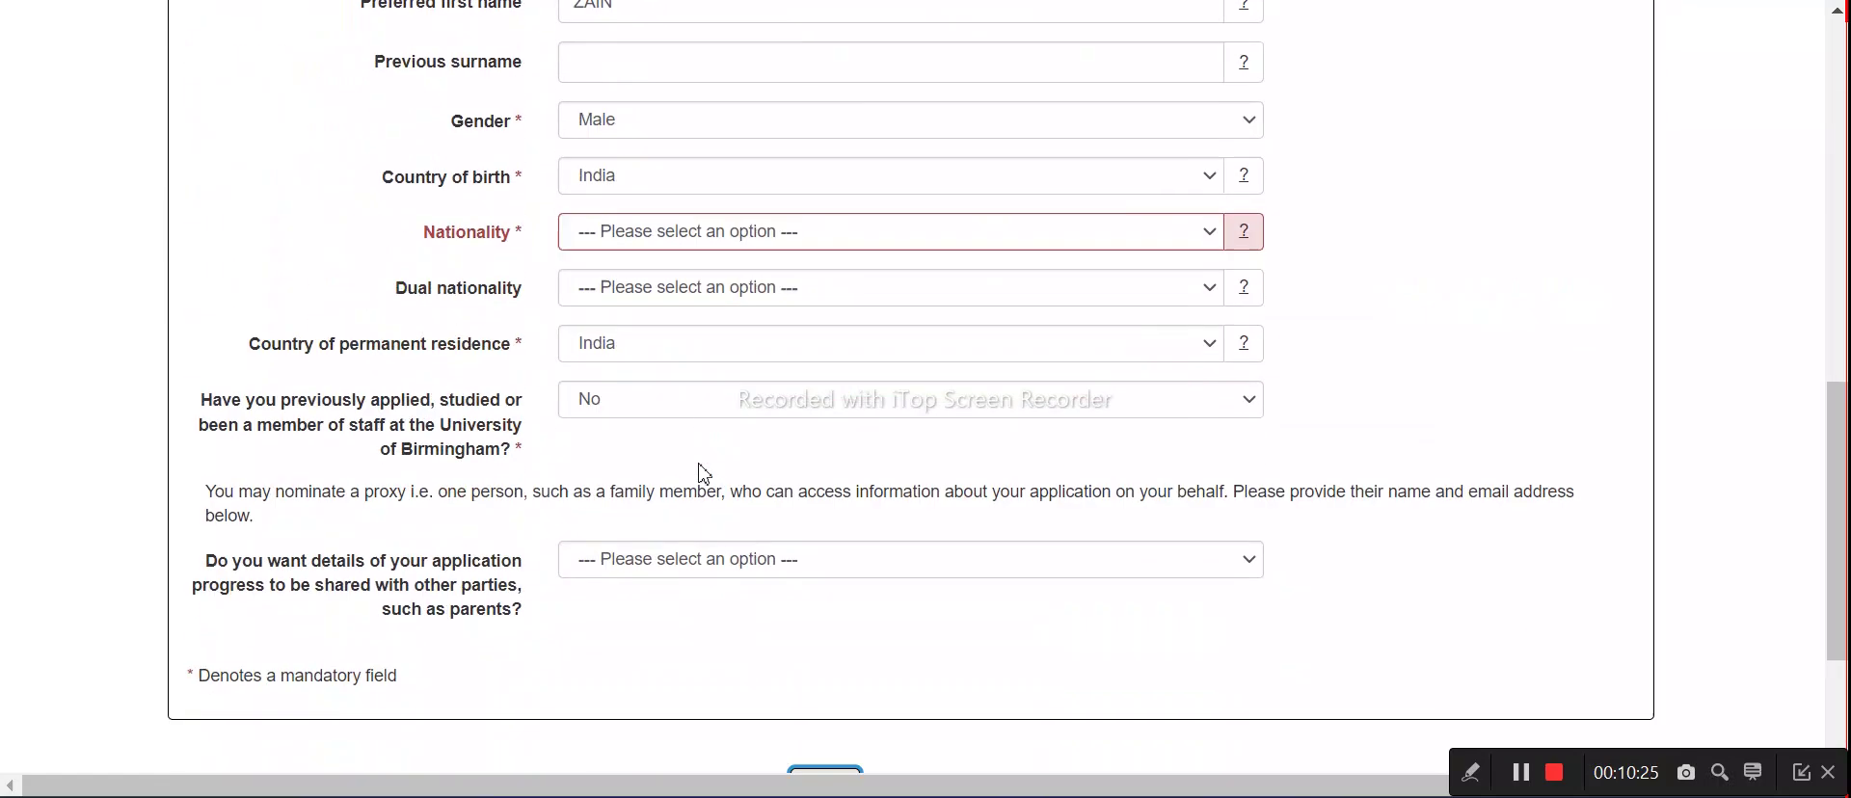
pyautogui.click(669, 237)
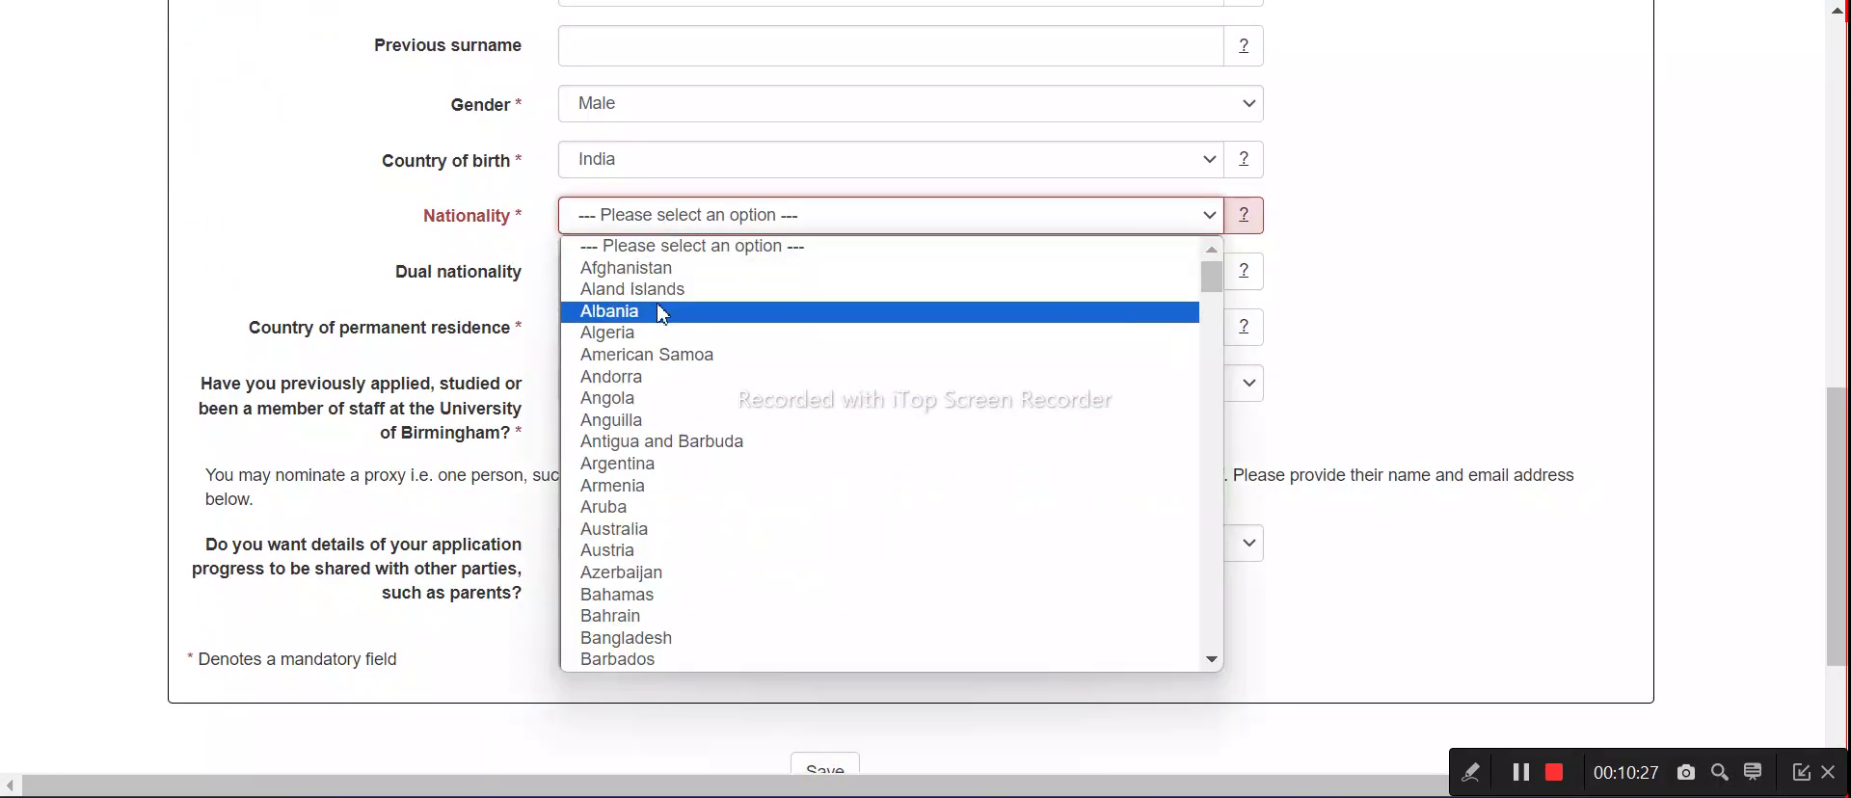
pyautogui.scroll(-10, 661, 347)
pyautogui.scroll(-8, 654, 385)
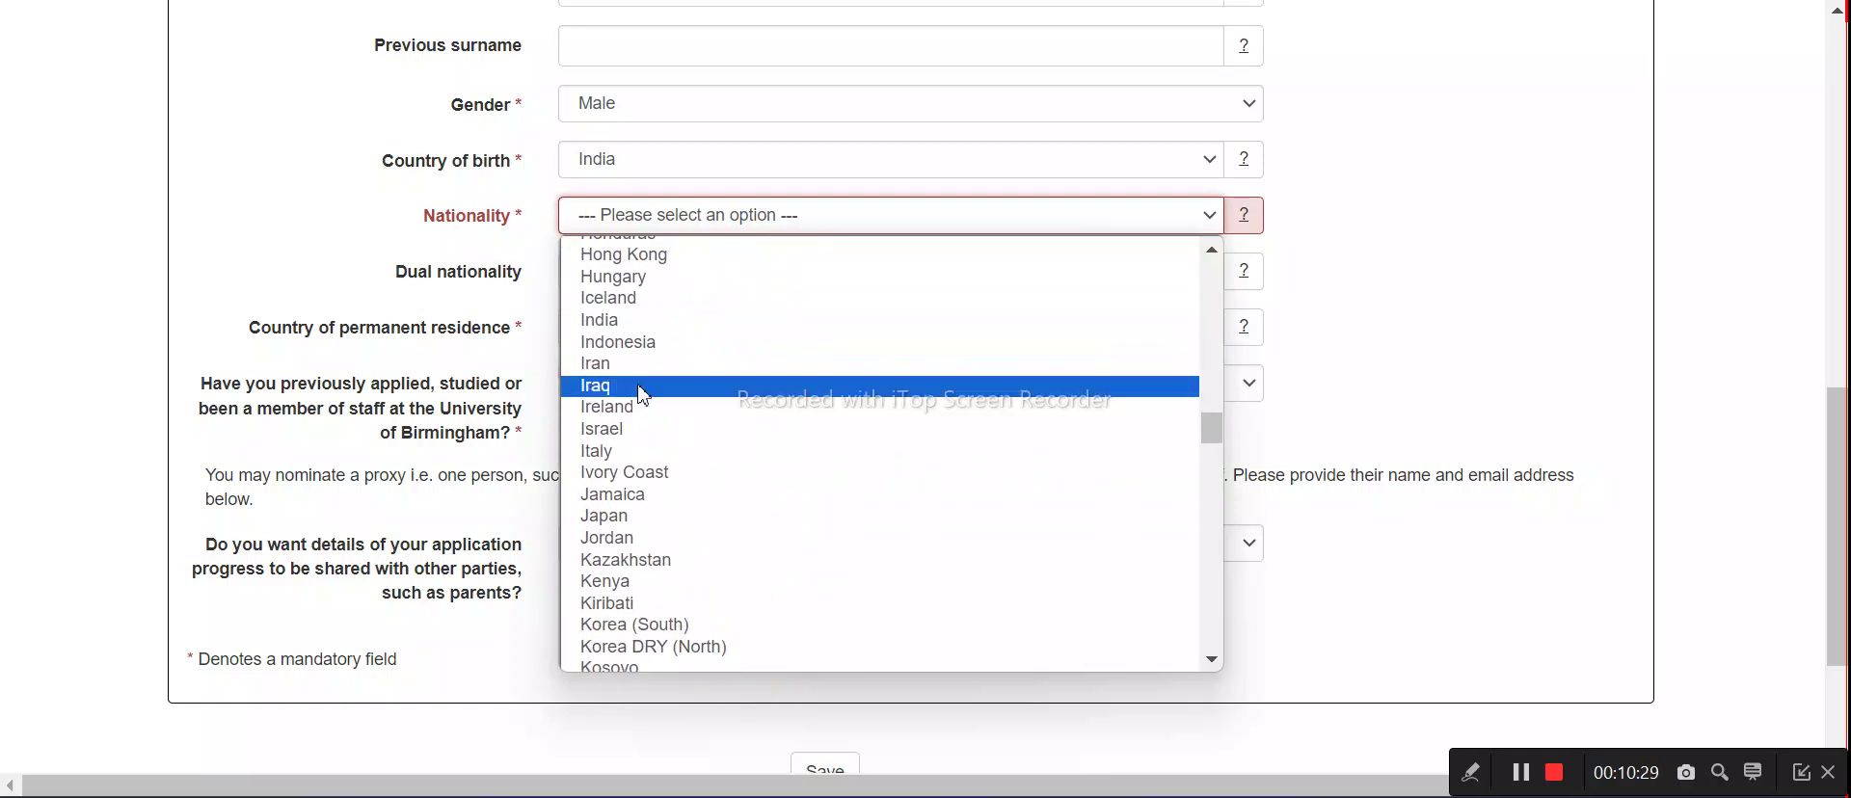
pyautogui.click(641, 319)
pyautogui.scroll(-3, 776, 509)
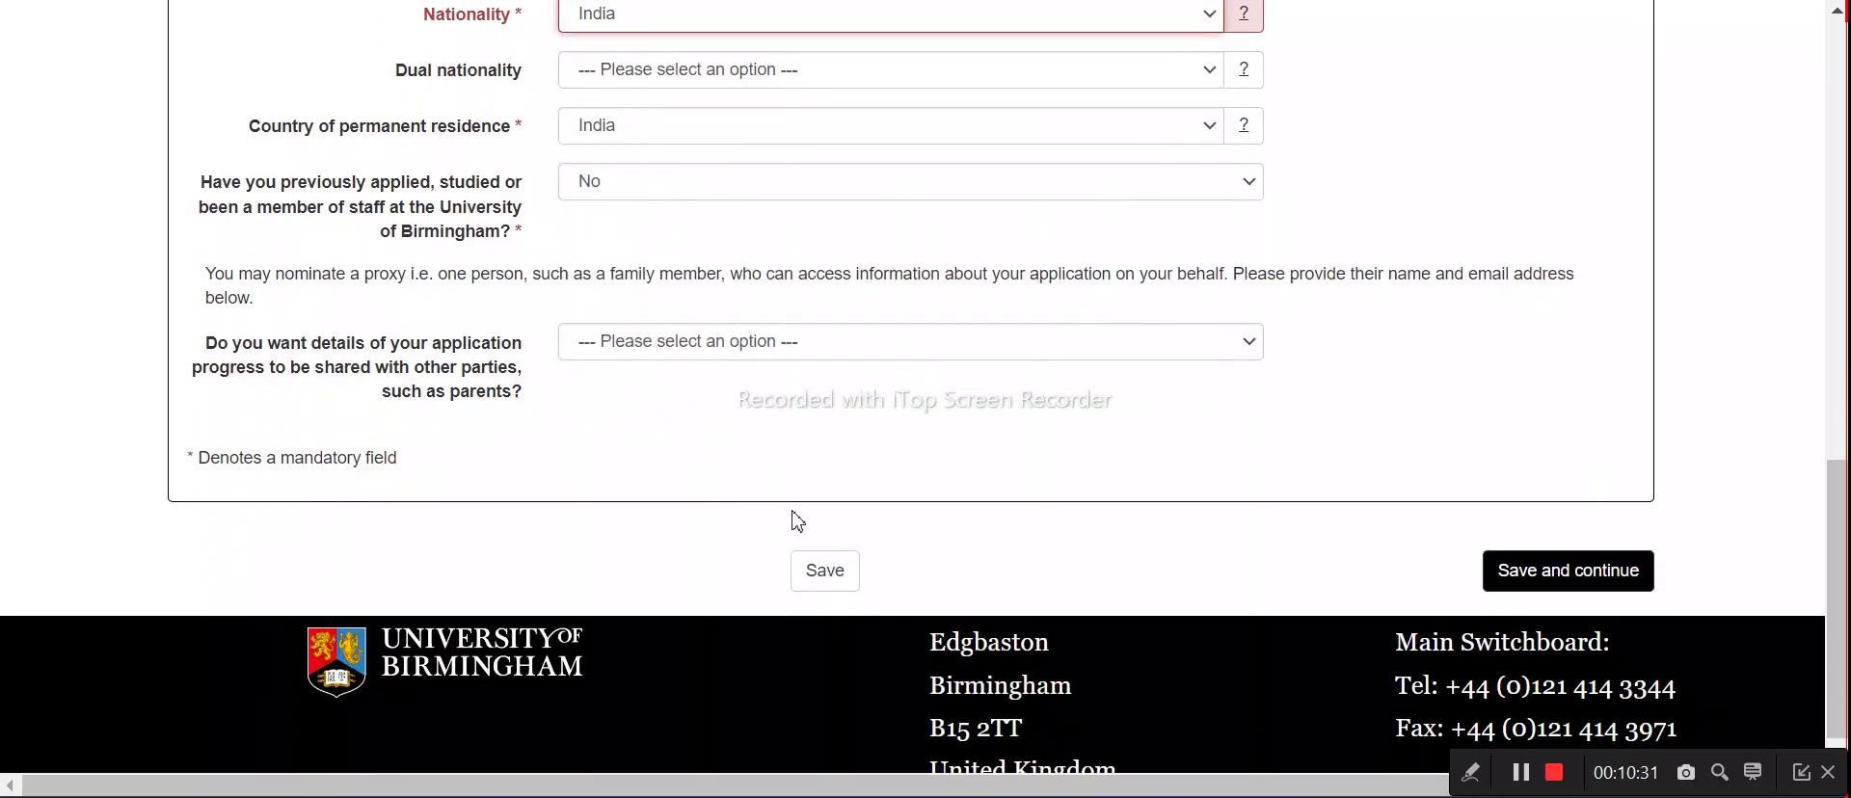
pyautogui.click(831, 546)
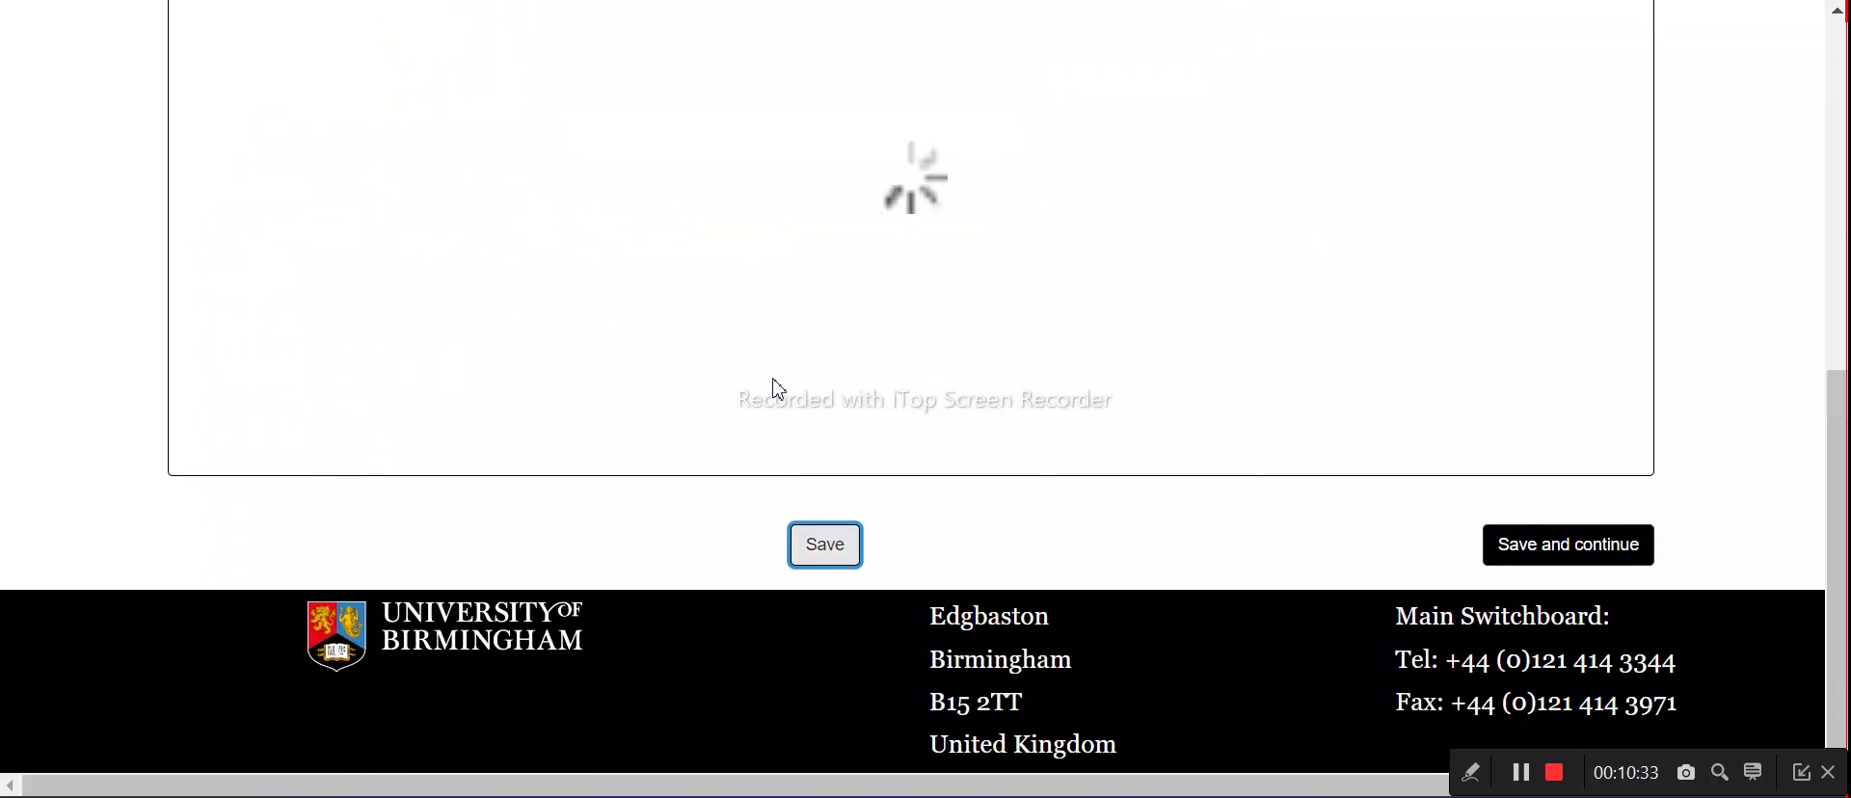
# In the Additional Personal Information section, set the disability to No disability and the ethnicity to Asian or Asian British - Indian
pyautogui.scroll(12, 785, 338)
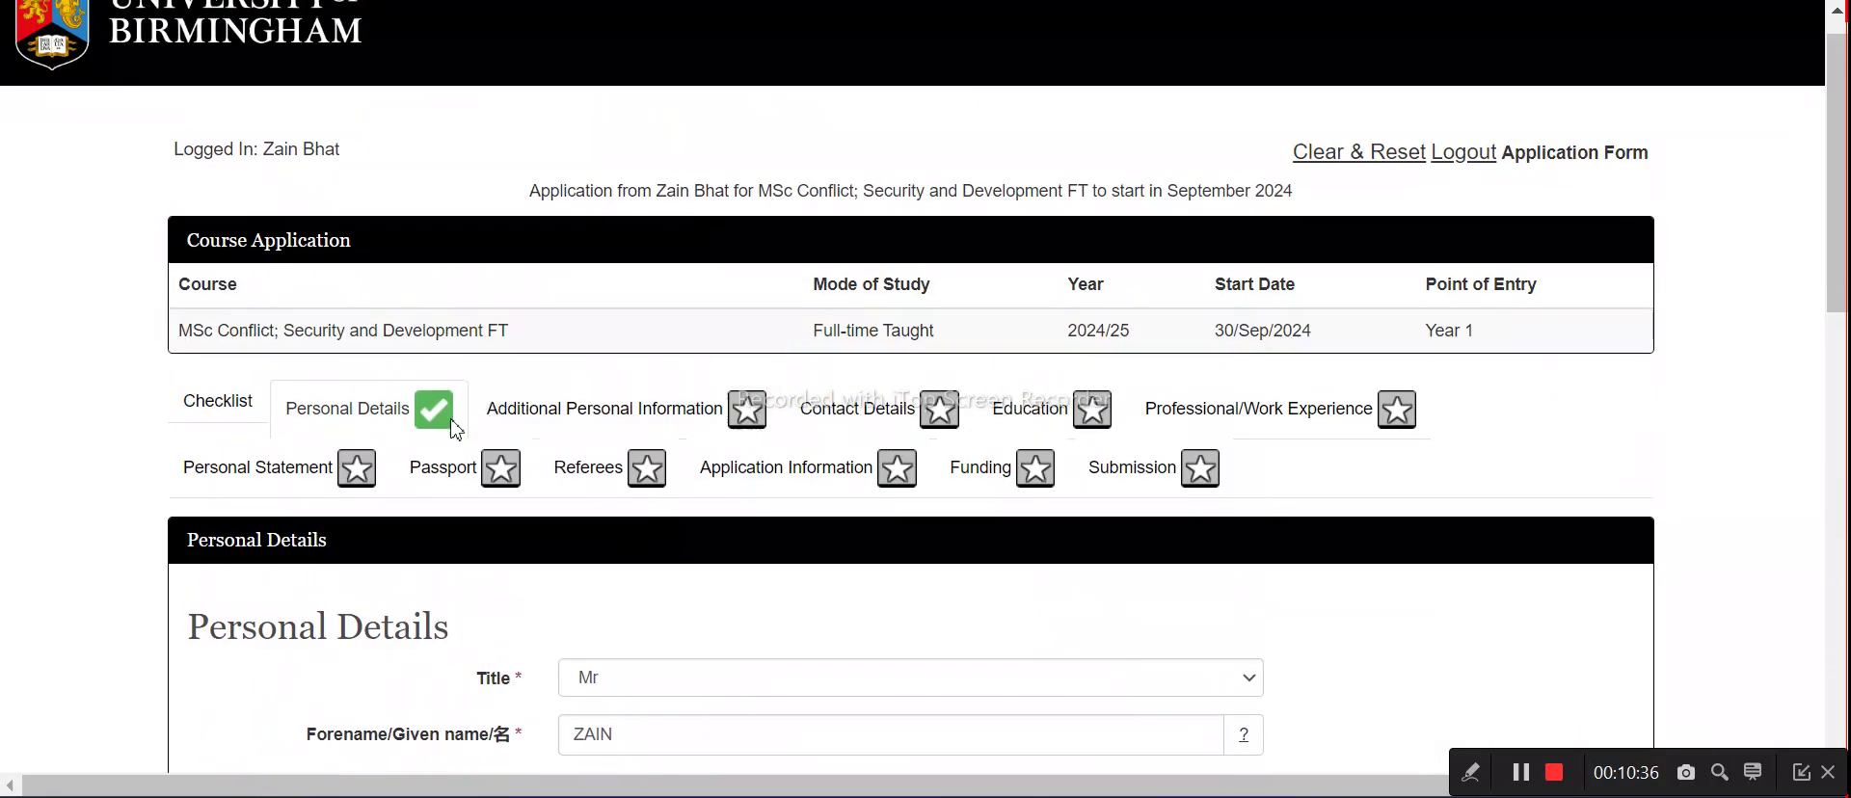
pyautogui.click(636, 417)
pyautogui.scroll(-10, 637, 417)
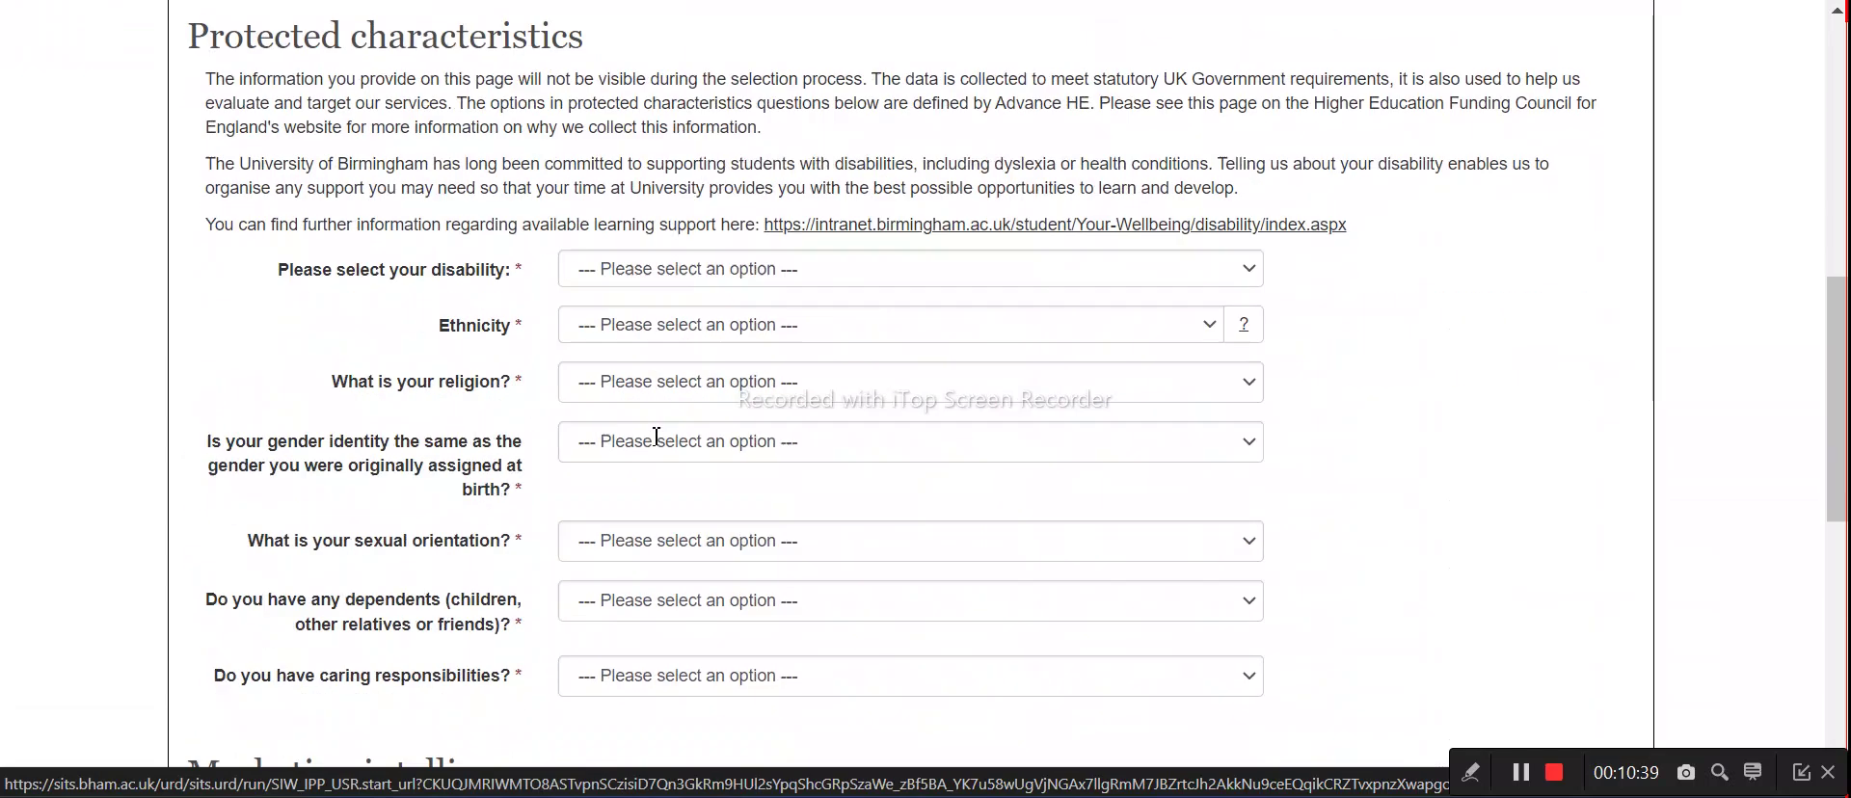
pyautogui.click(678, 135)
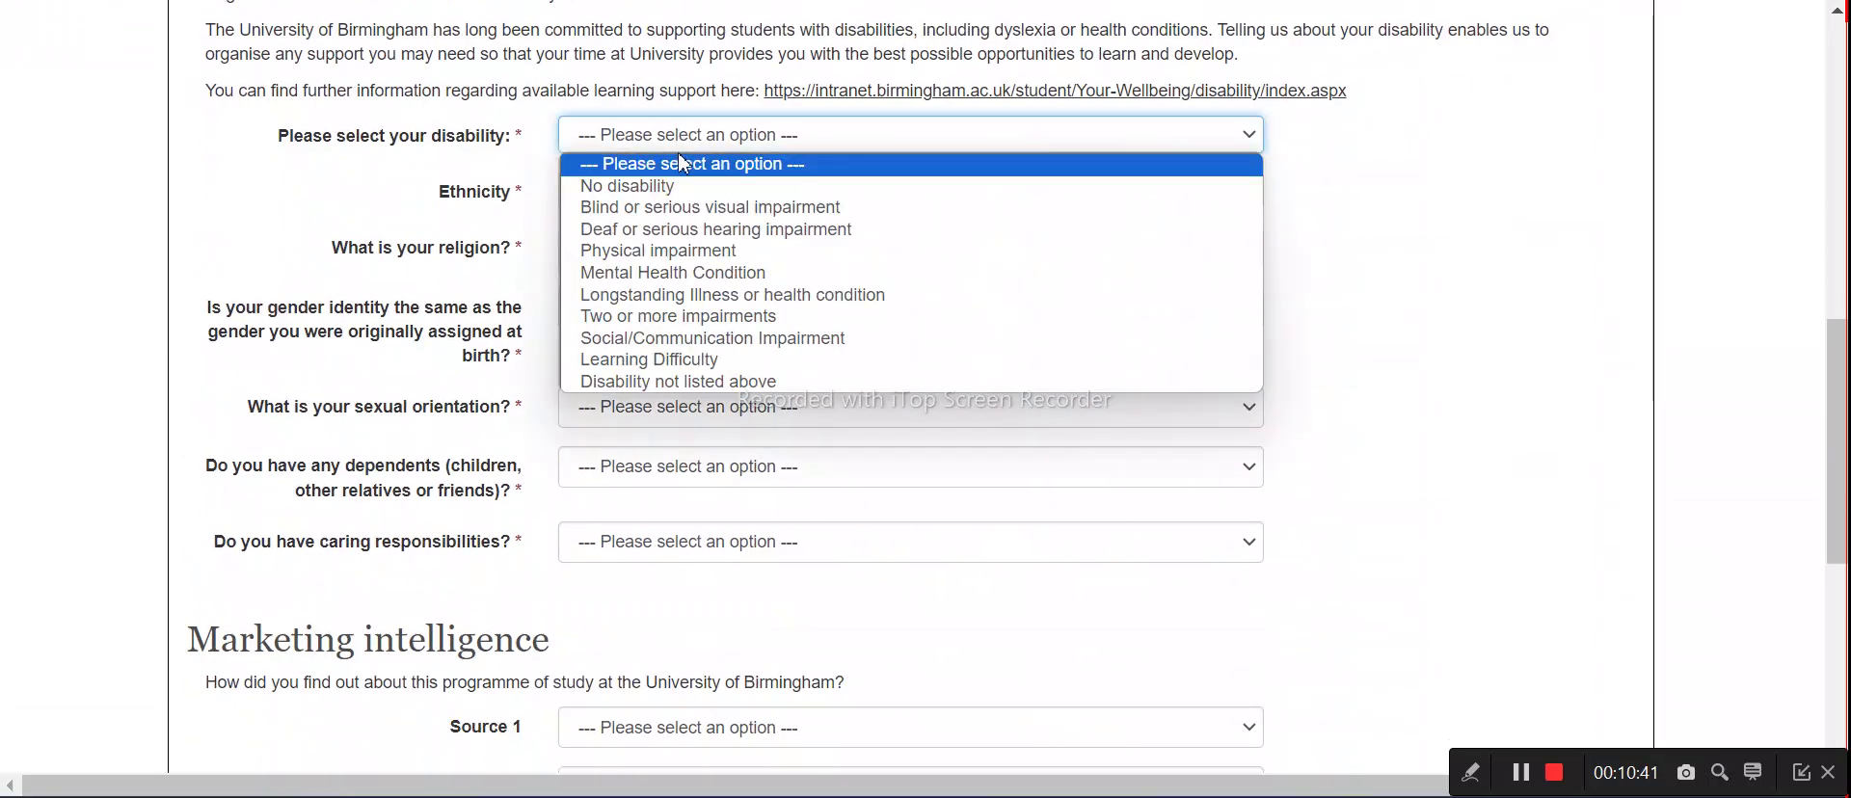
pyautogui.click(685, 201)
pyautogui.click(680, 197)
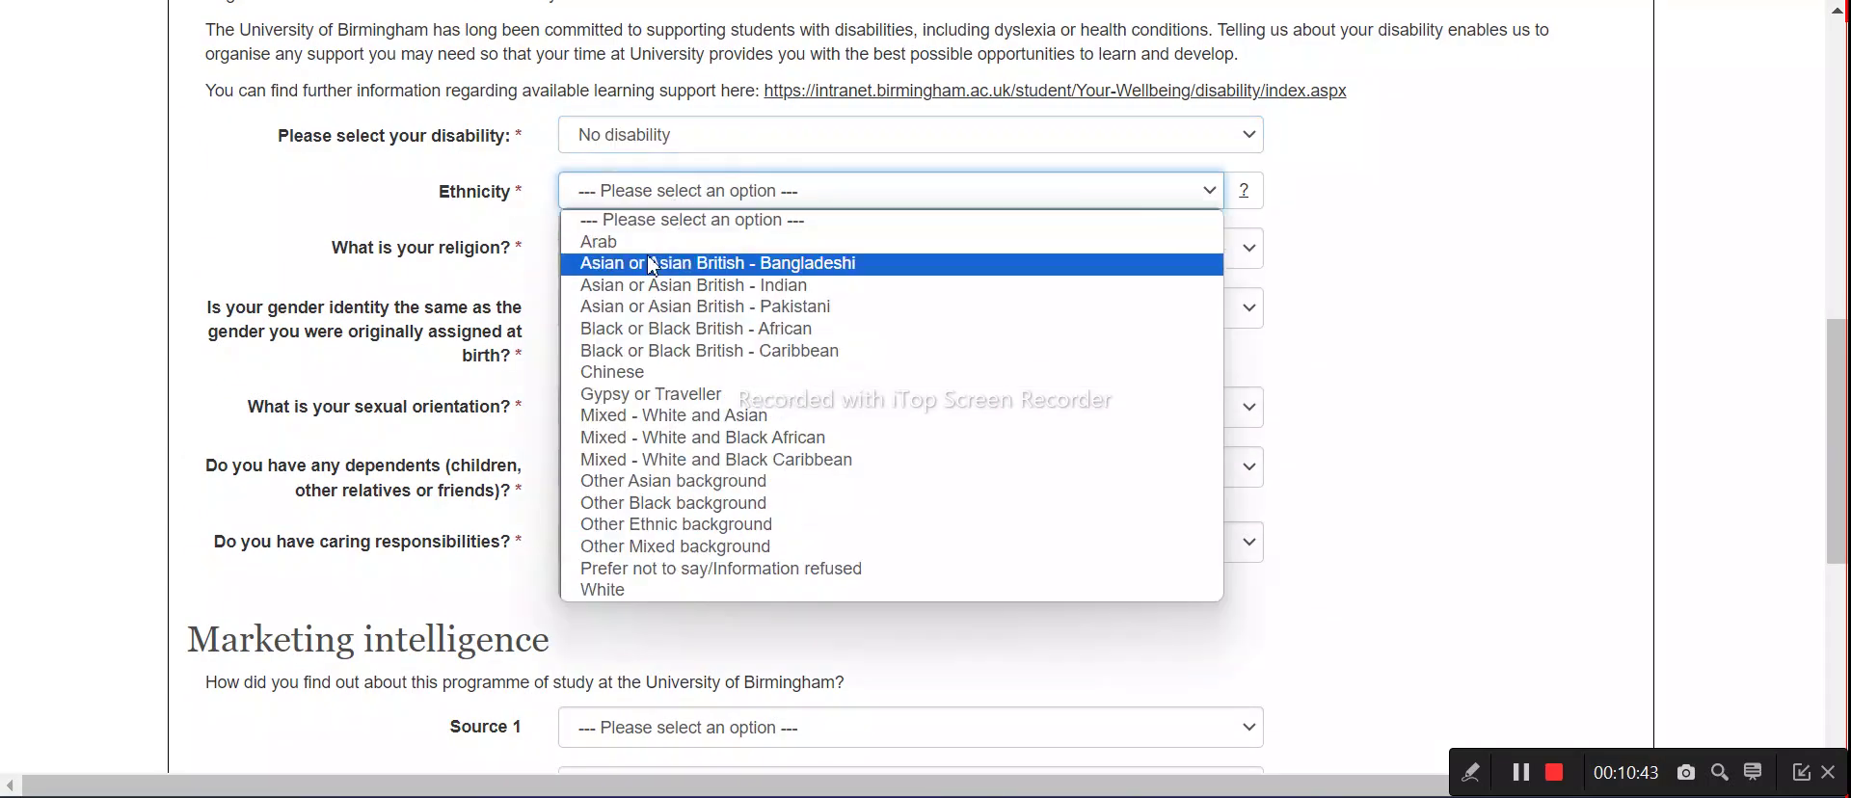
pyautogui.click(651, 285)
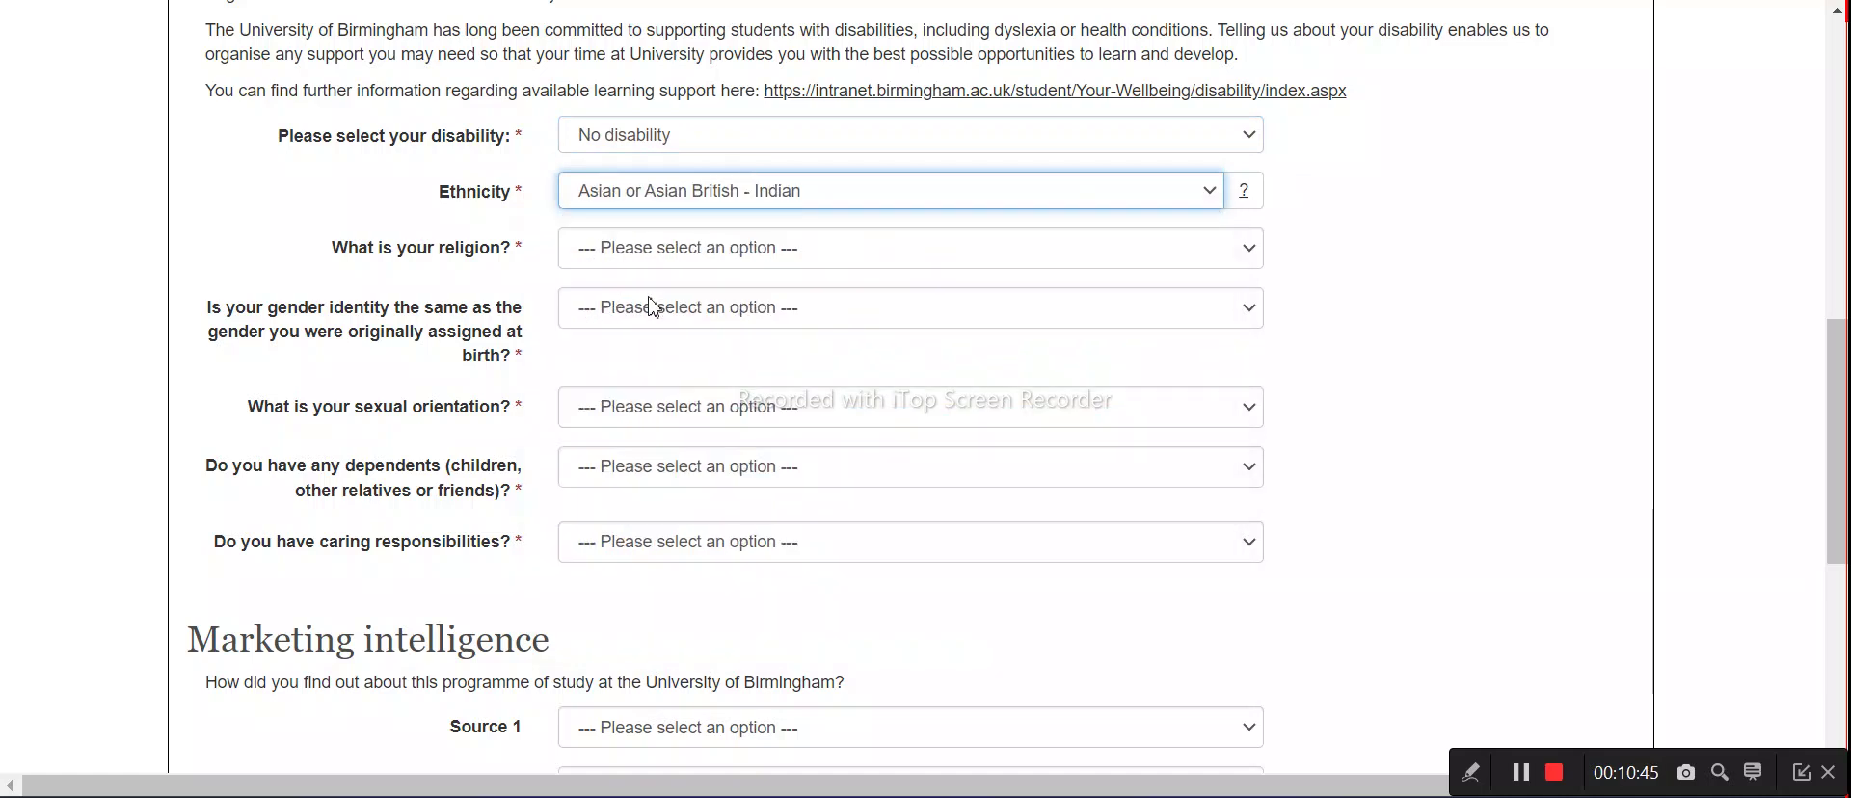
# Set the religion to Muslim, answer Yes to gender identity matching the gender assigned at birth, and set the sexual orientation to Heterosexual
pyautogui.click(655, 266)
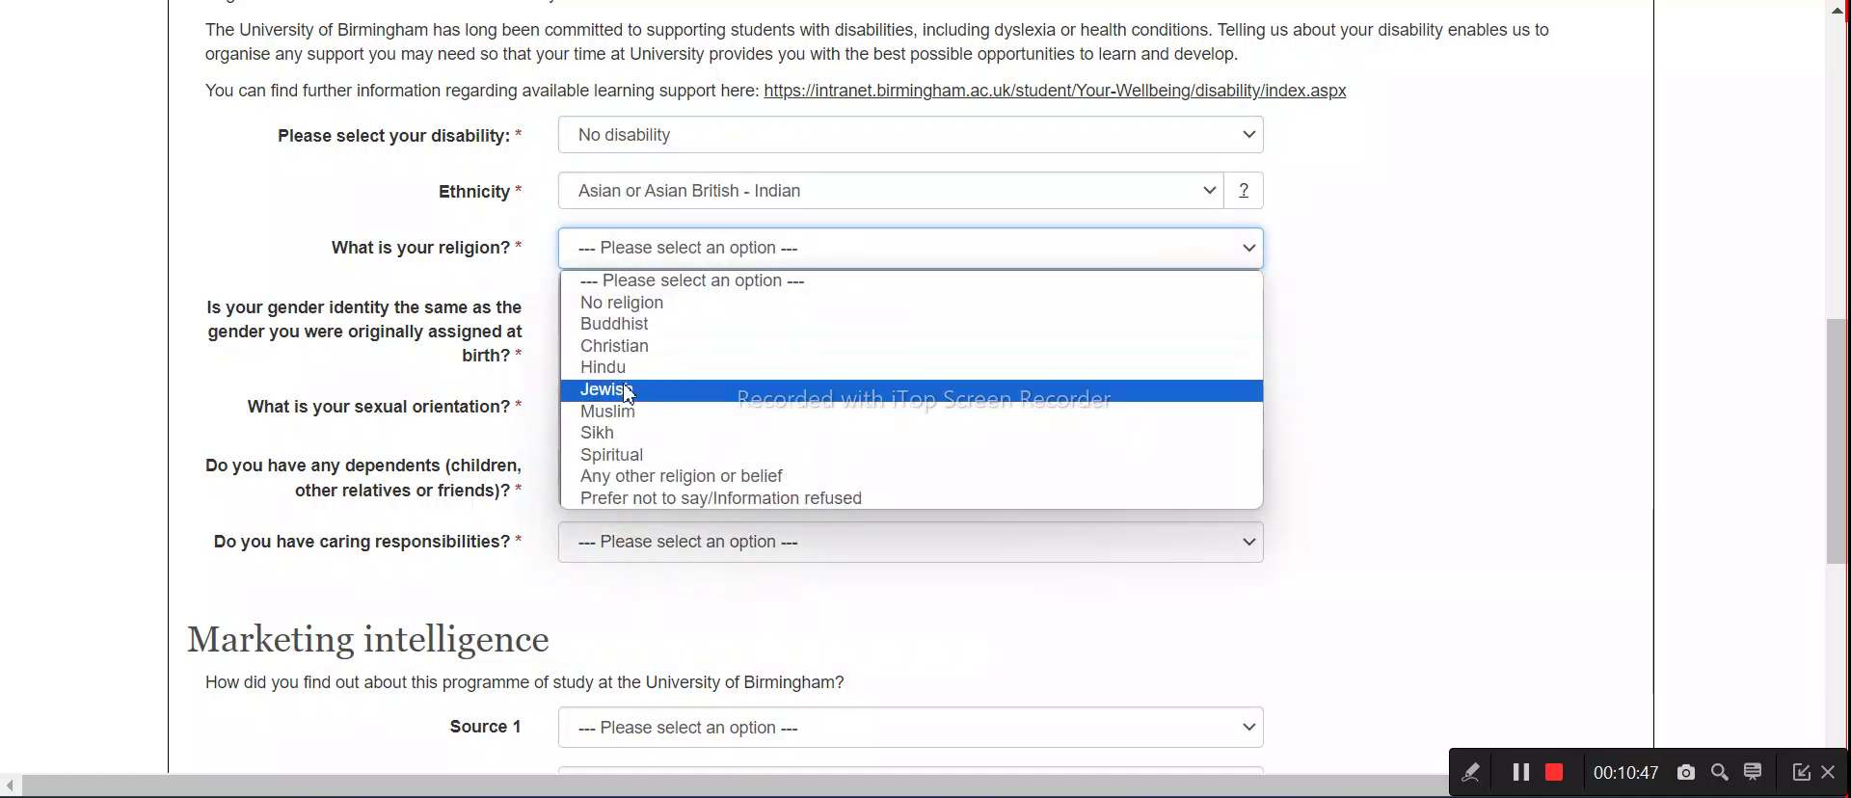
pyautogui.click(626, 415)
pyautogui.click(628, 329)
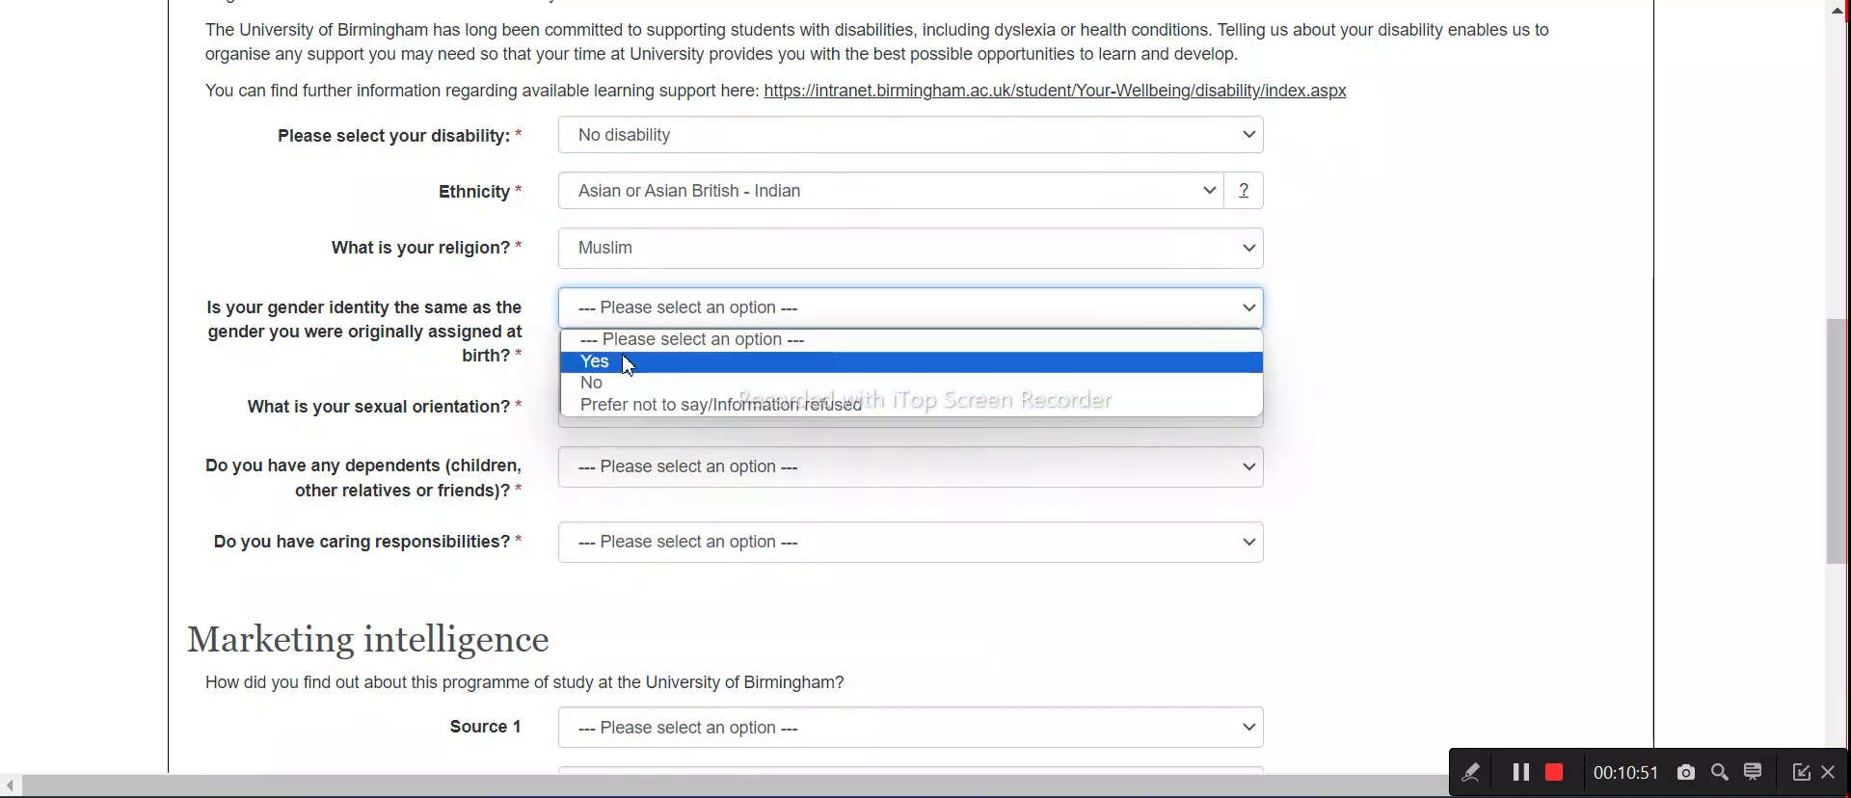
pyautogui.click(627, 364)
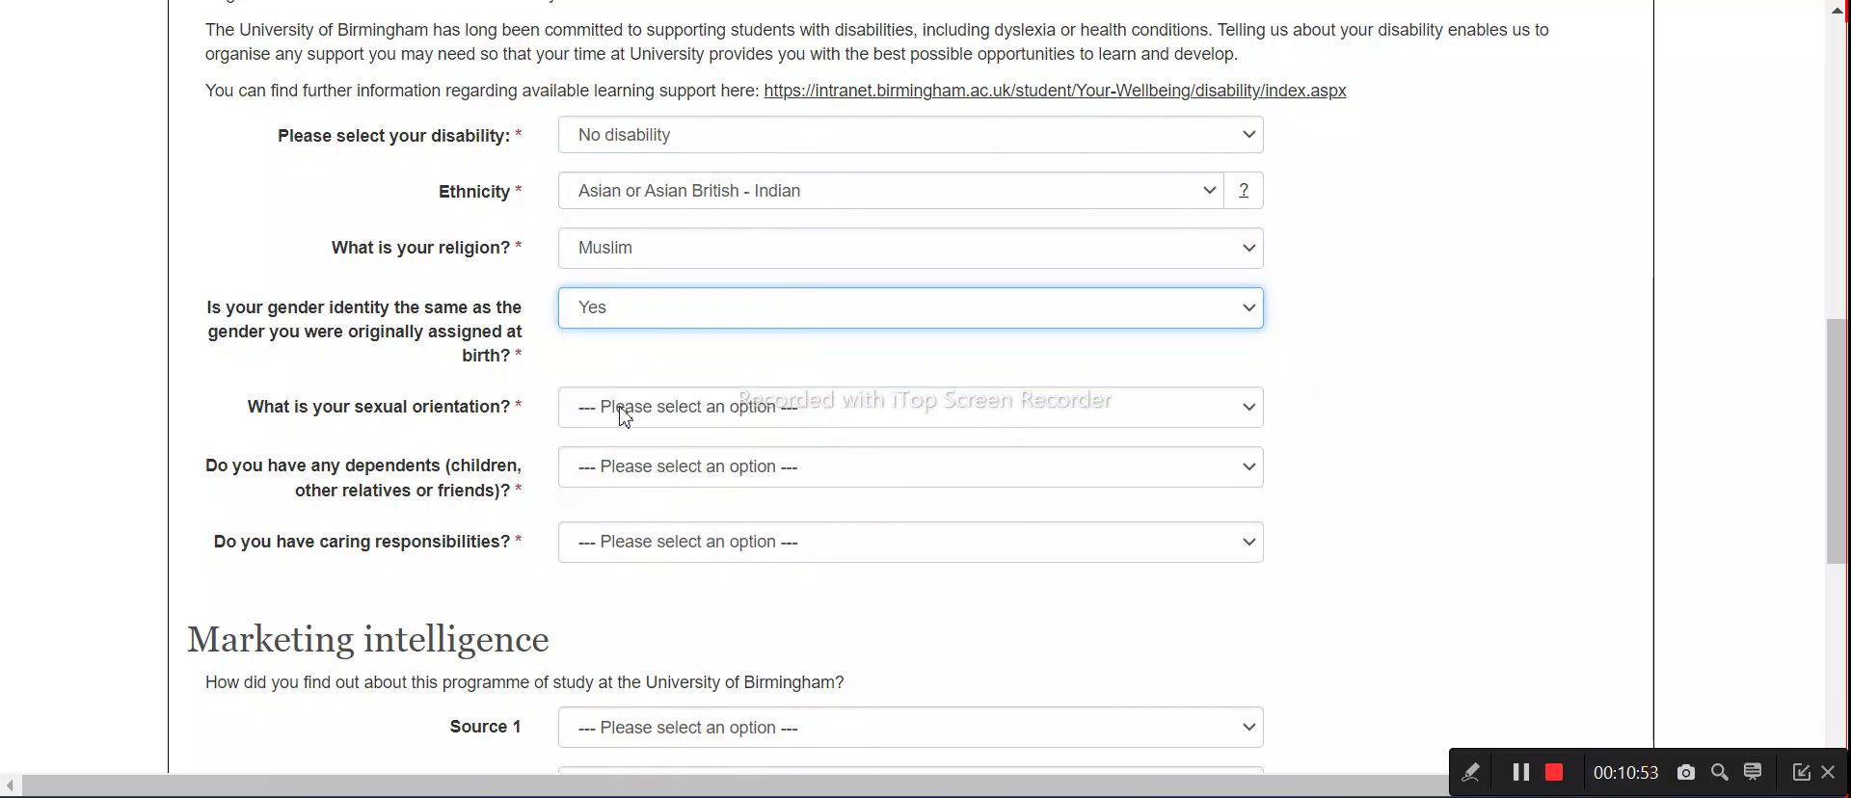
pyautogui.click(625, 410)
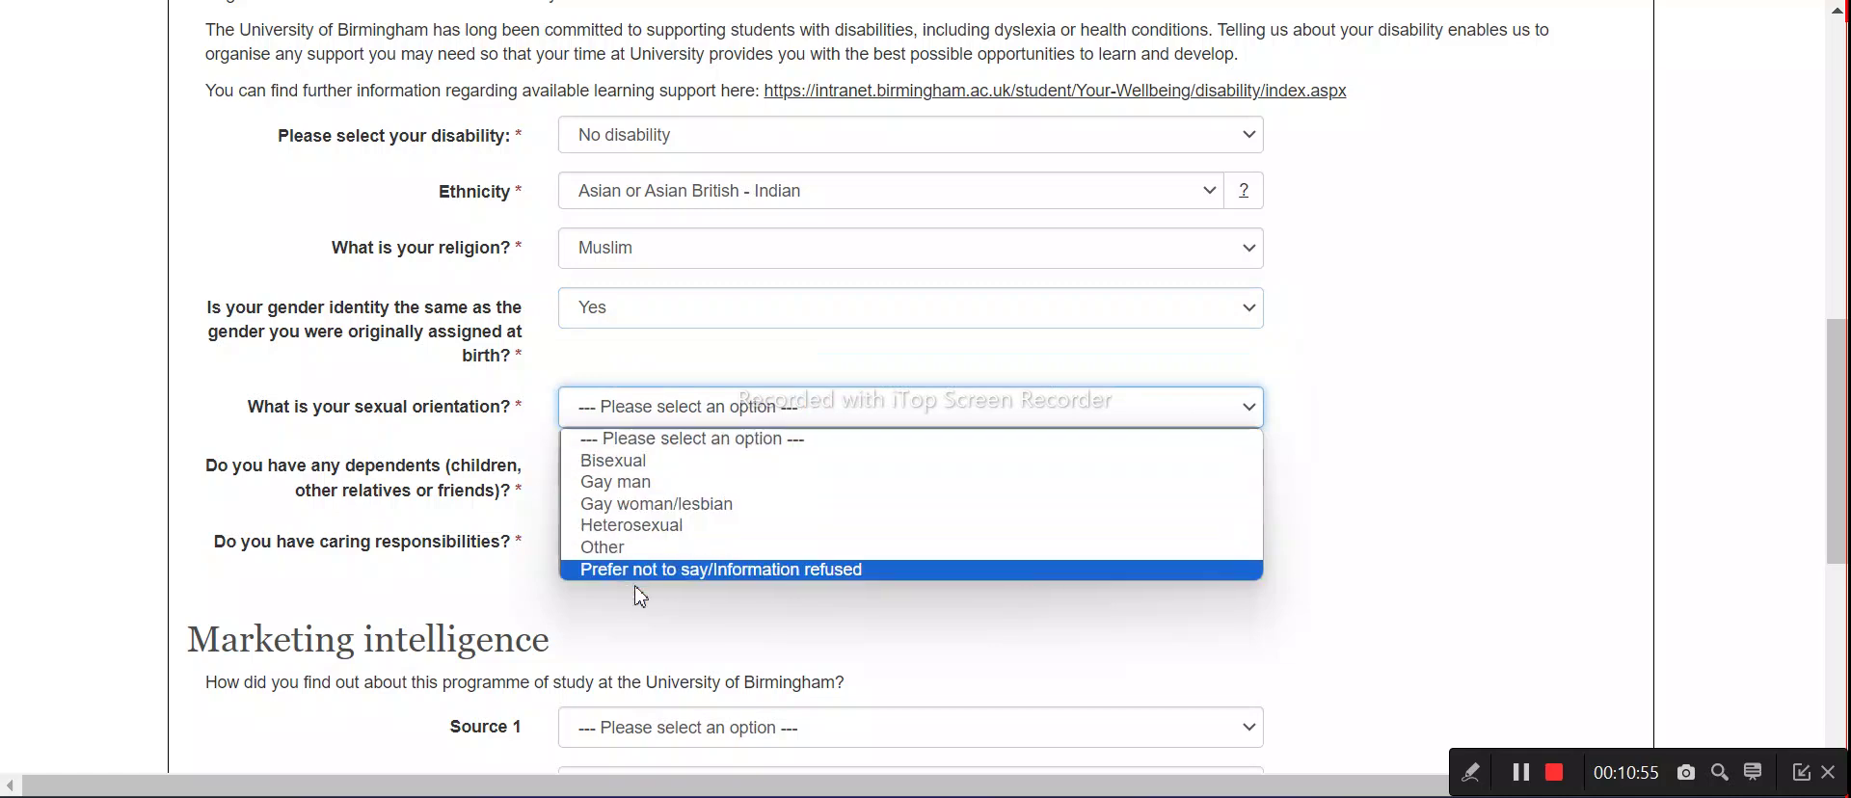
pyautogui.click(652, 529)
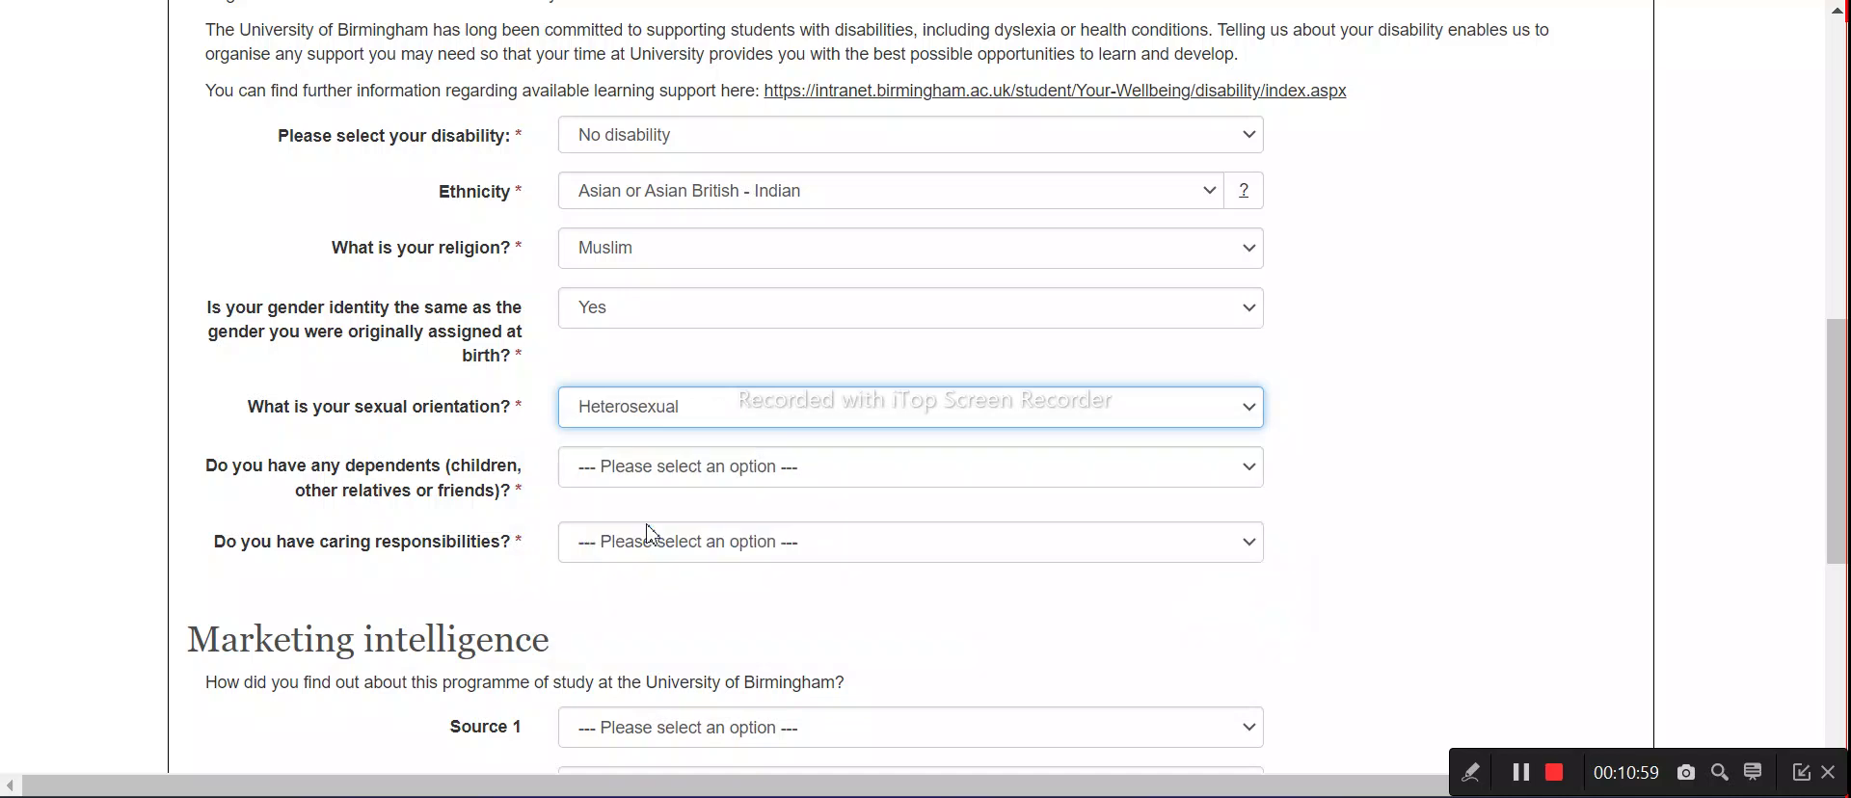
# Set dependents to No dependents and caring responsibilities to No, and save the Additional Personal Information section
pyautogui.click(652, 478)
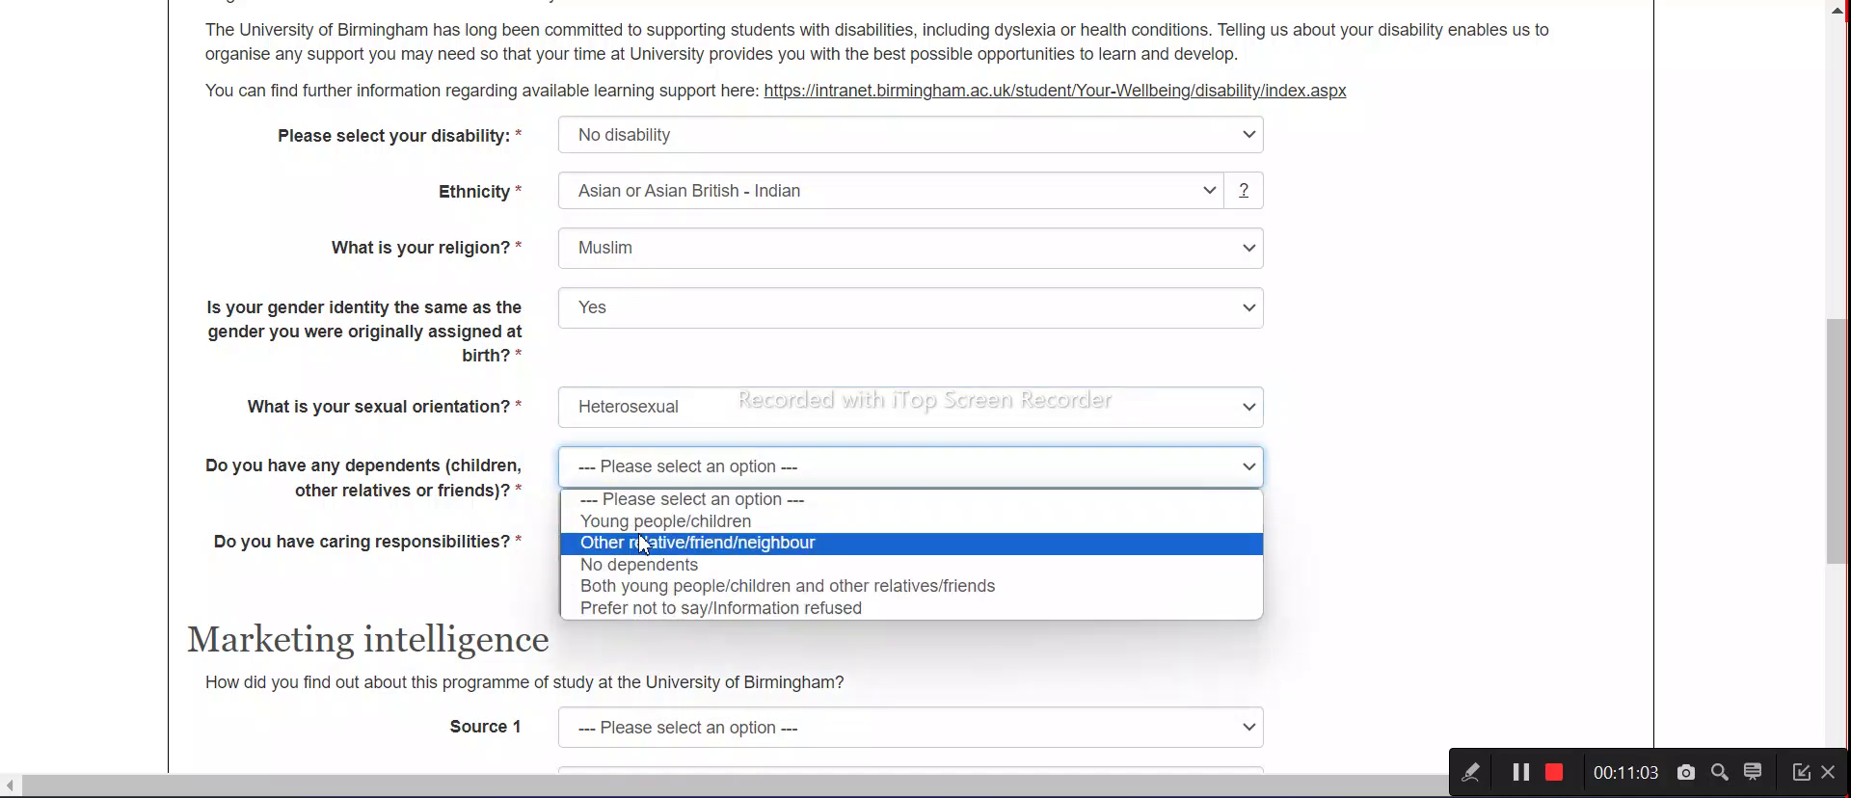
pyautogui.click(622, 545)
pyautogui.click(650, 476)
pyautogui.click(631, 566)
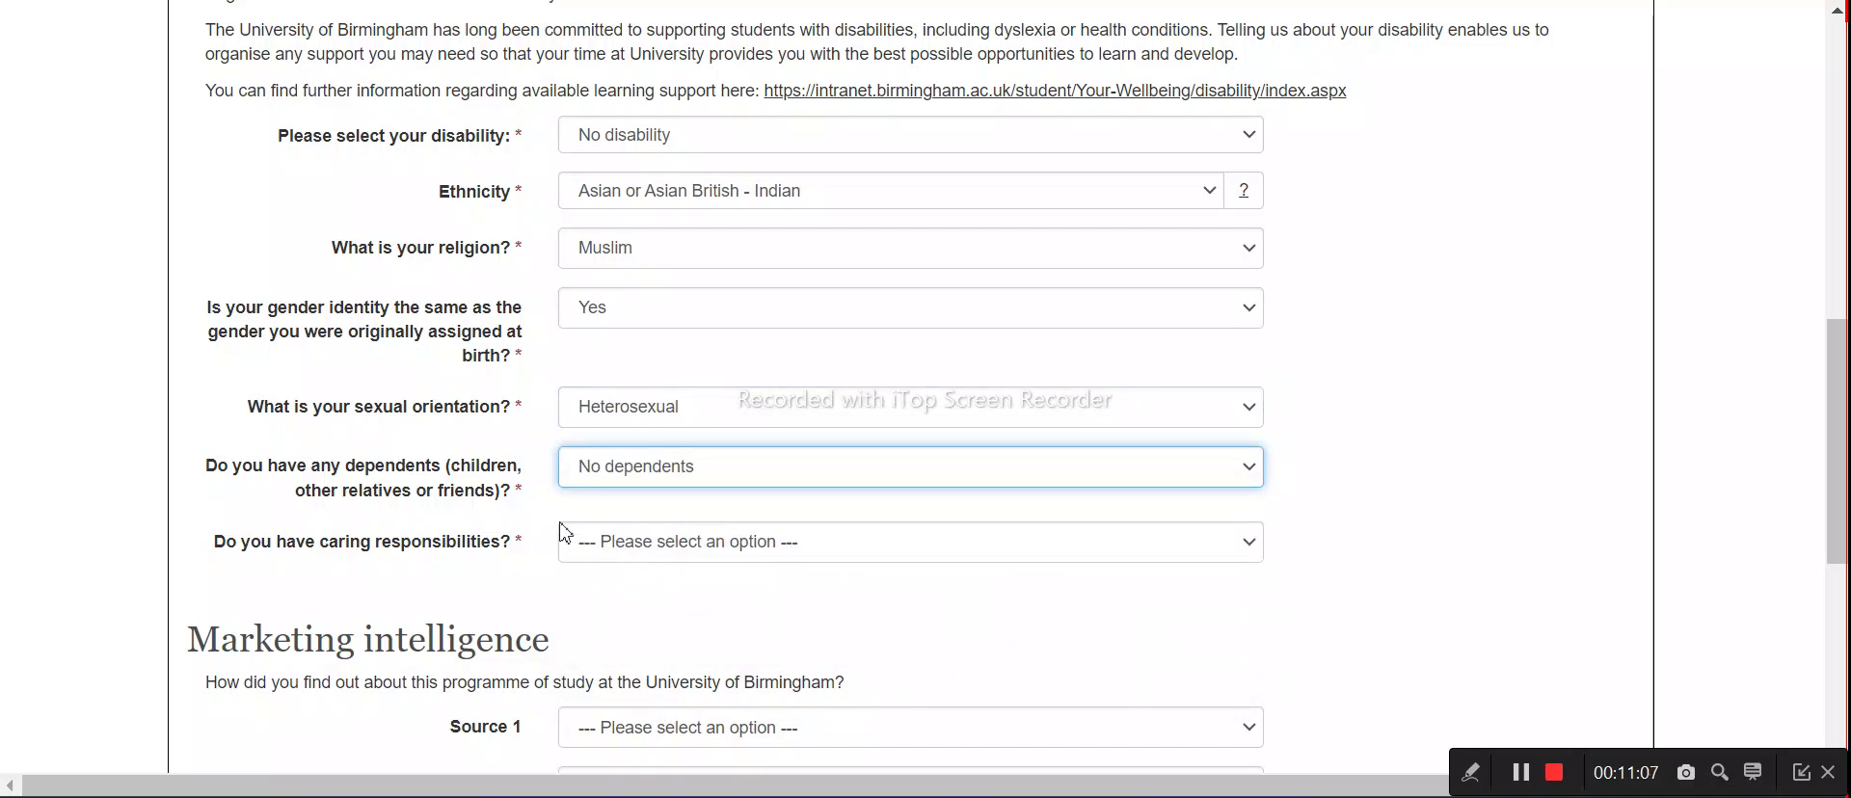
pyautogui.click(588, 533)
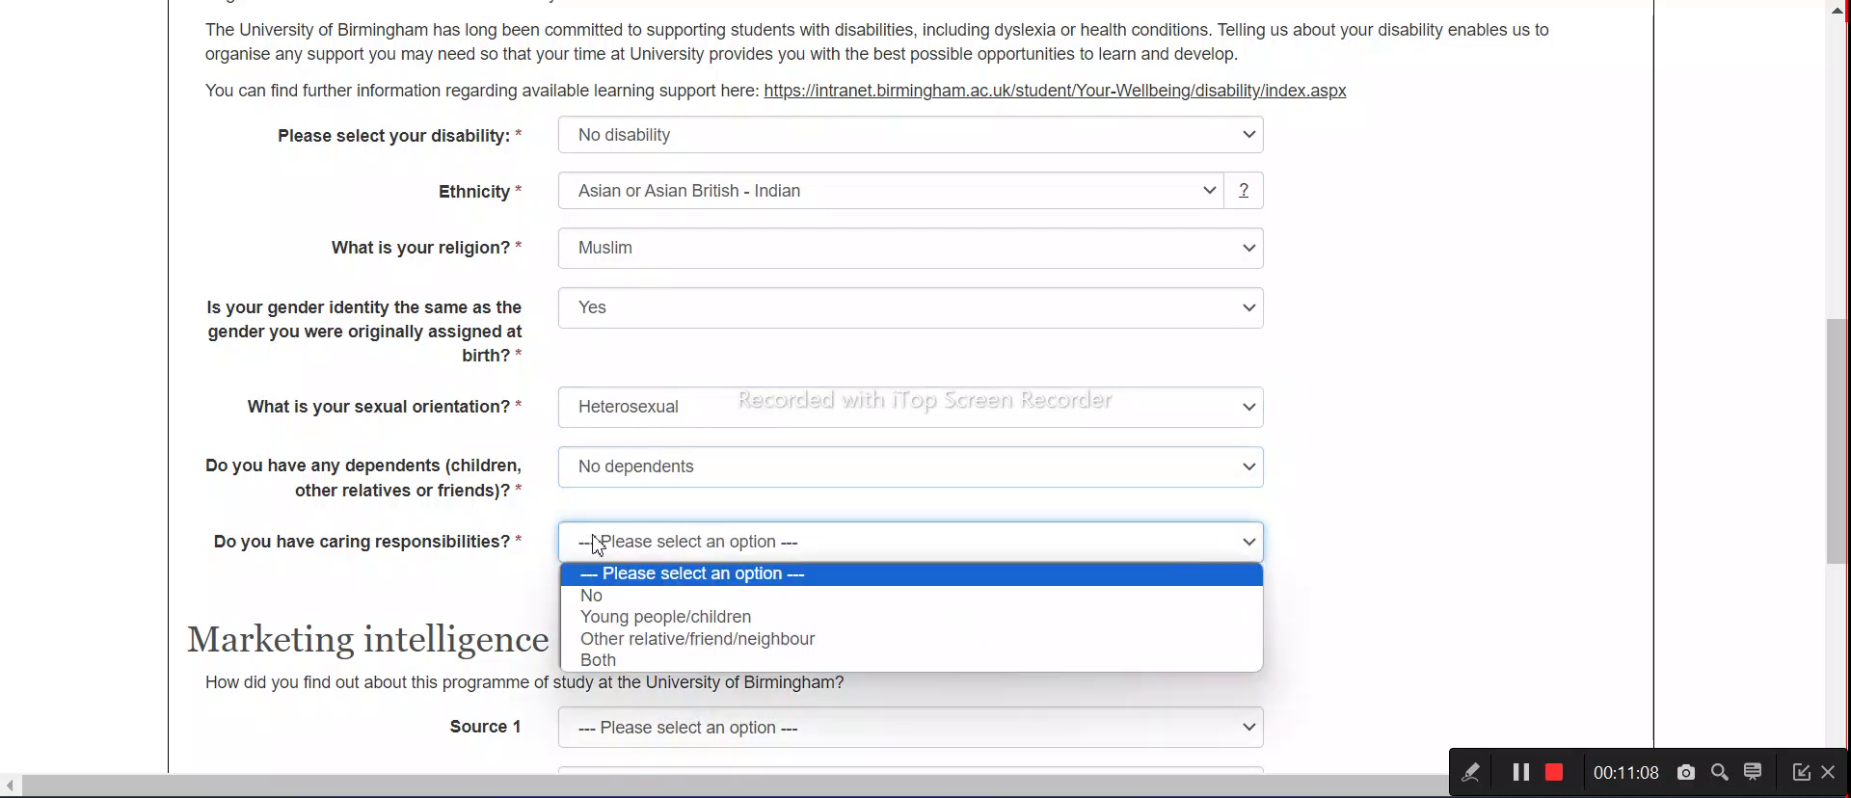
pyautogui.click(602, 595)
pyautogui.scroll(-5, 617, 617)
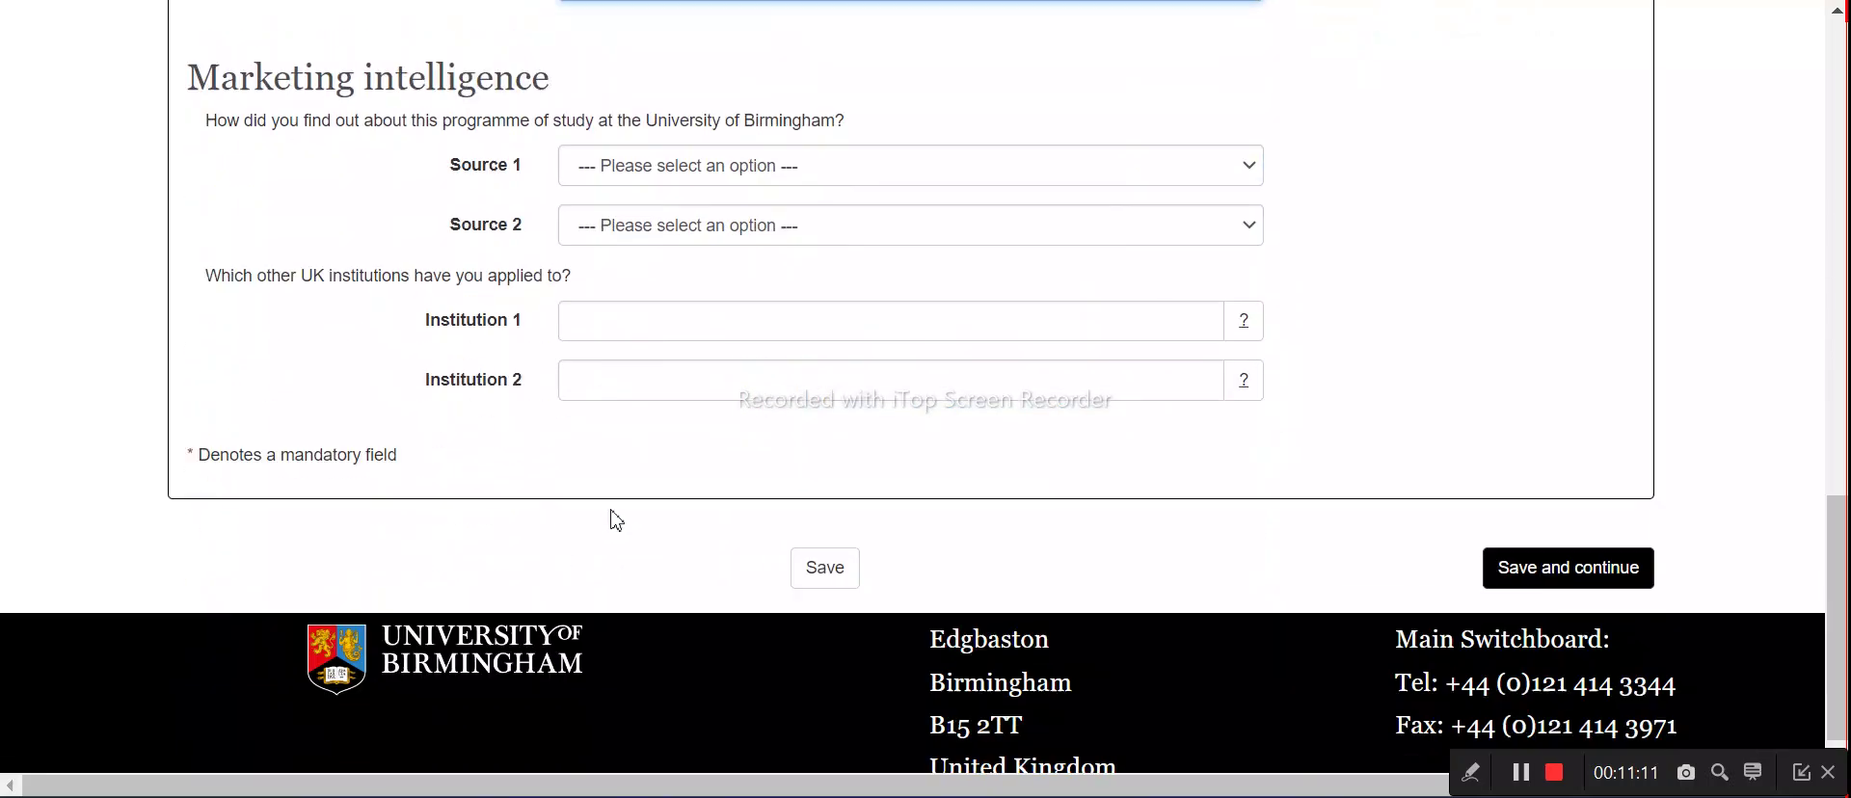
pyautogui.click(825, 545)
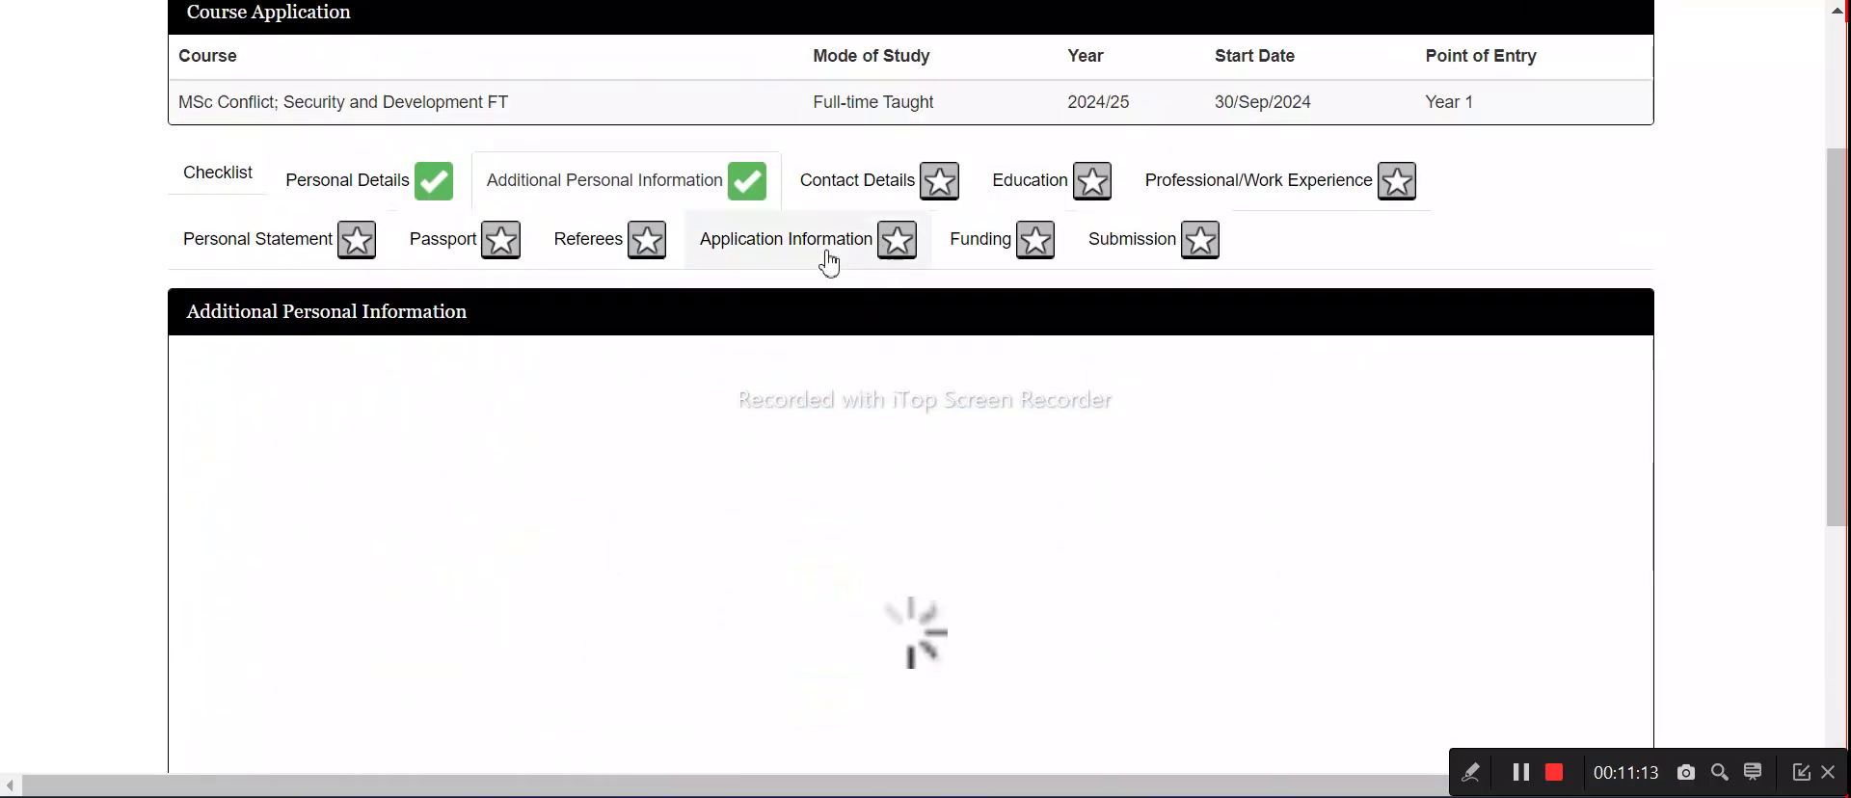
# Open the Contact Details section and fill in the permanent home address line, city and postcode, with India as the country
pyautogui.click(920, 206)
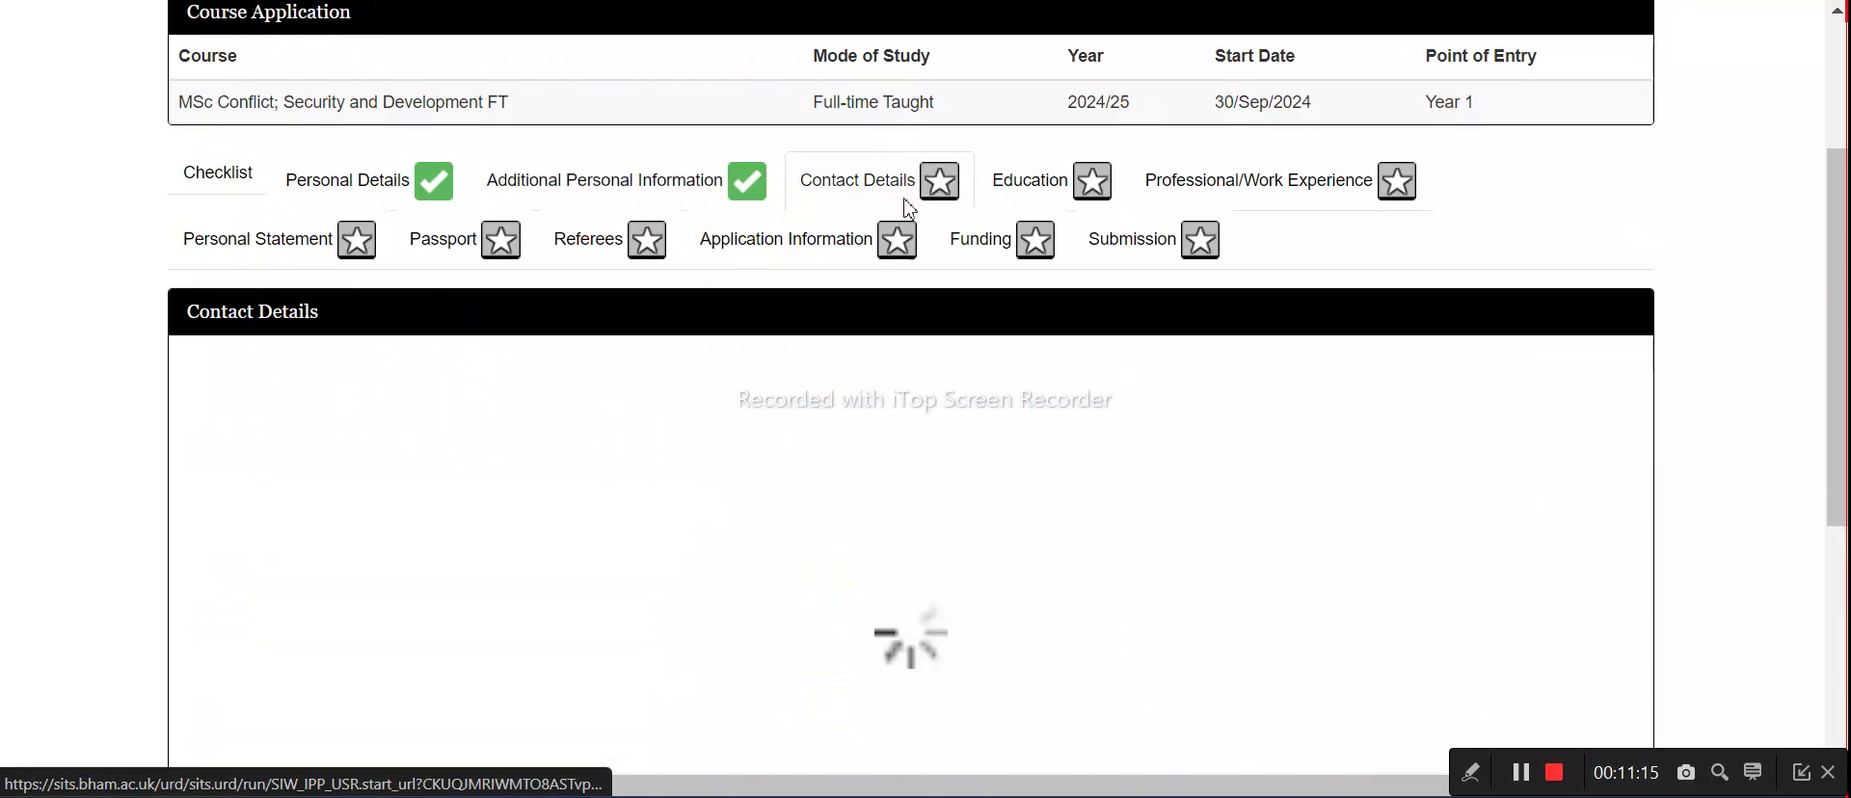
pyautogui.scroll(-2, 723, 338)
pyautogui.click(633, 411)
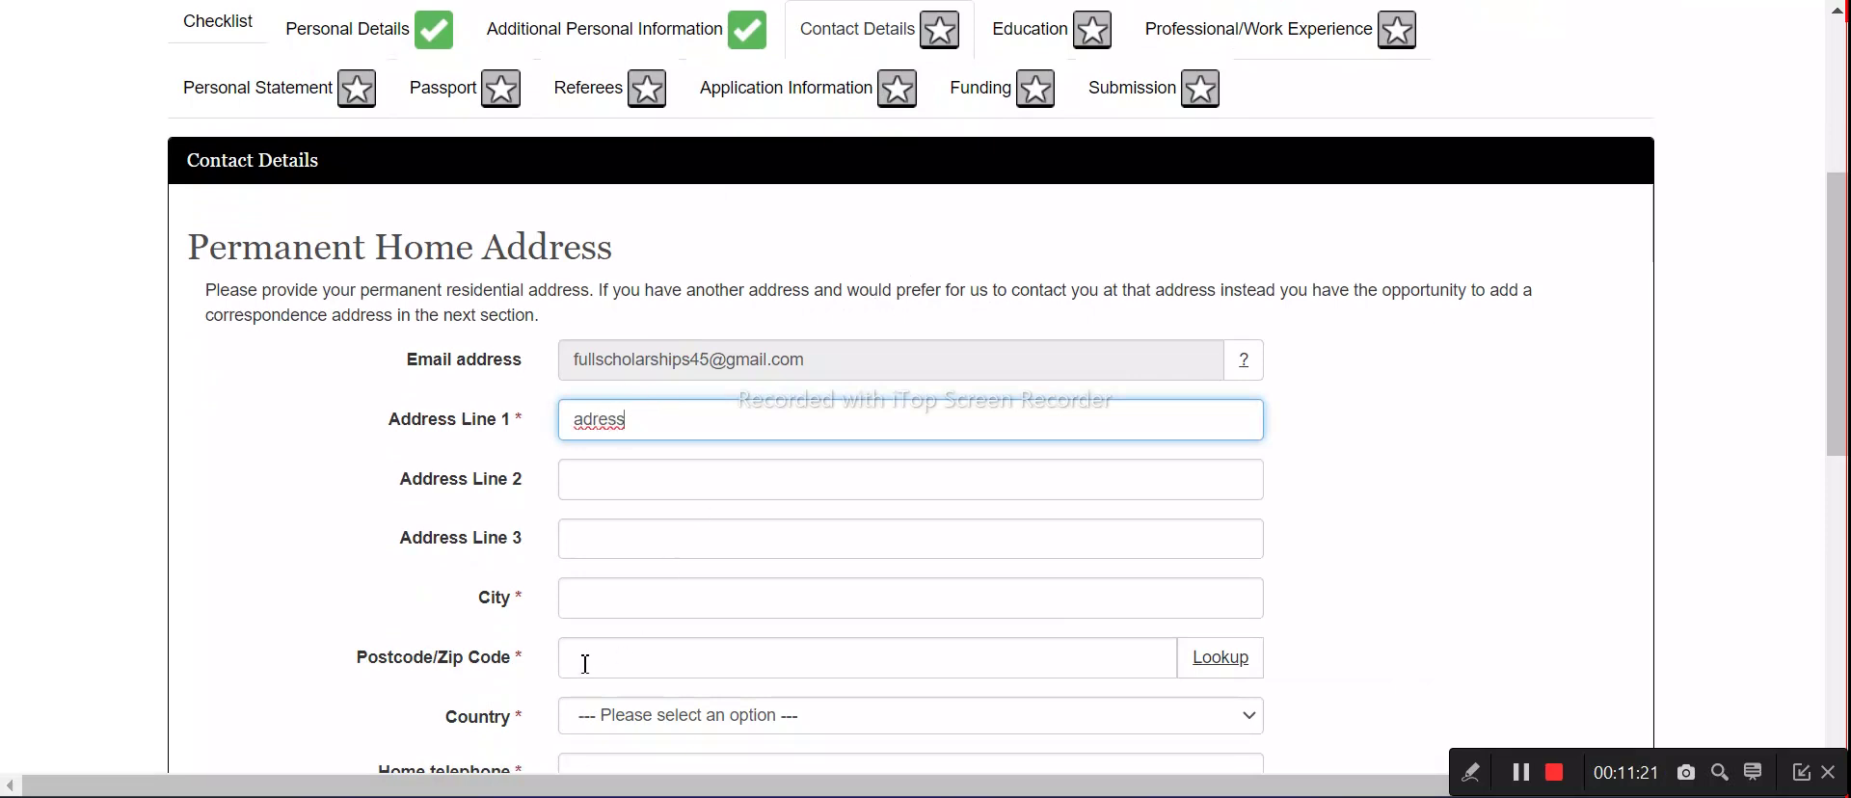
pyautogui.click(643, 592)
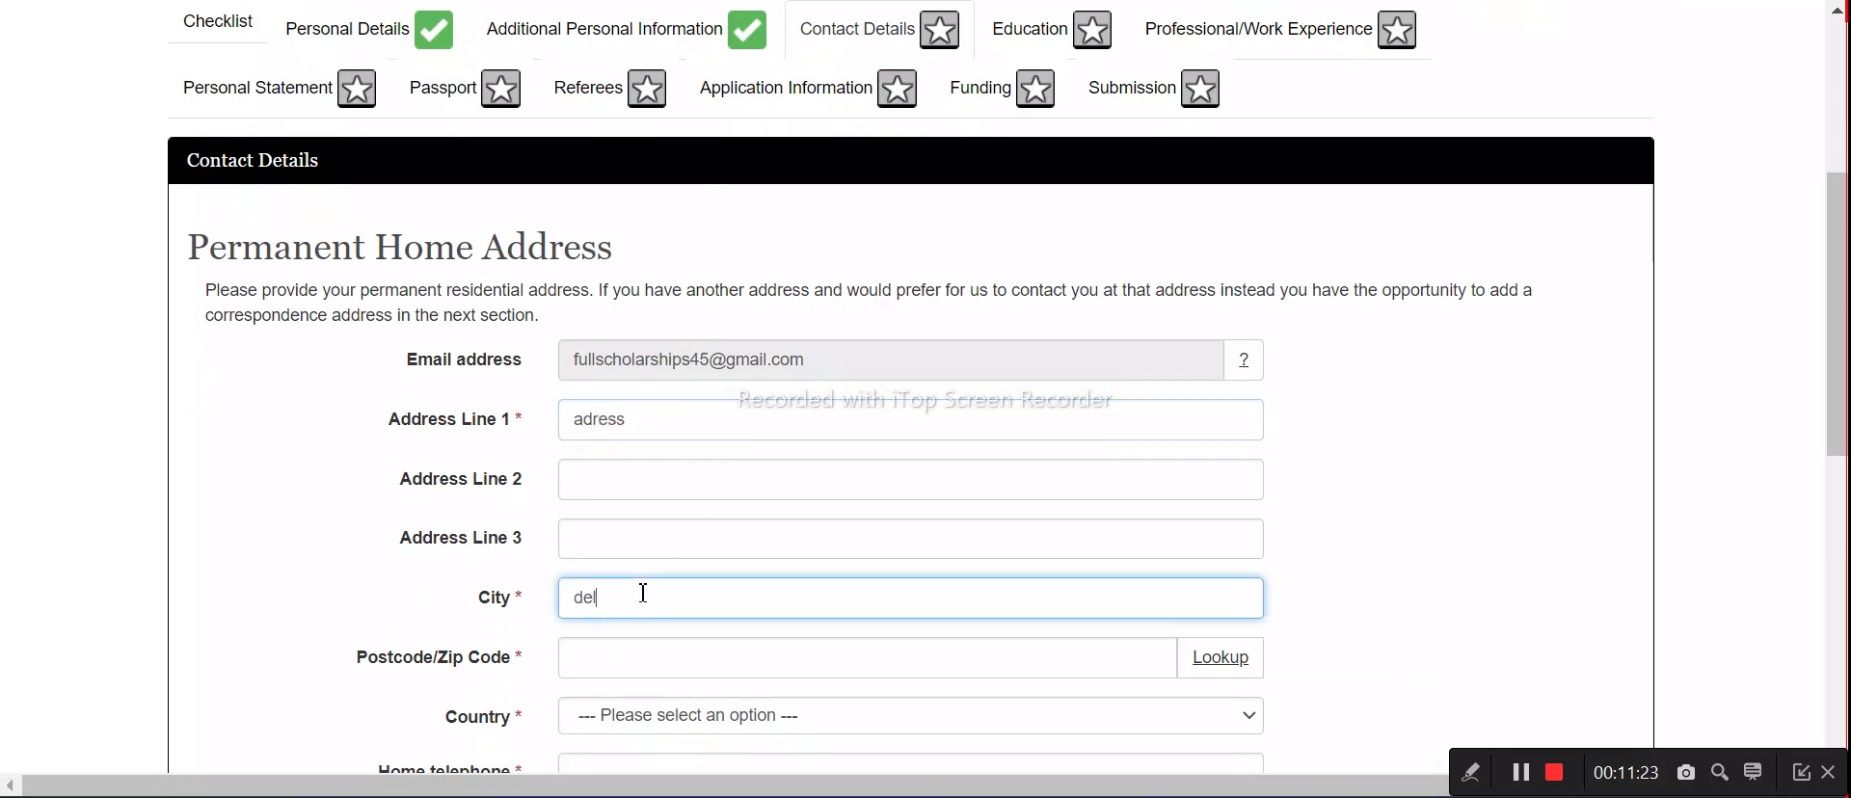
pyautogui.click(599, 667)
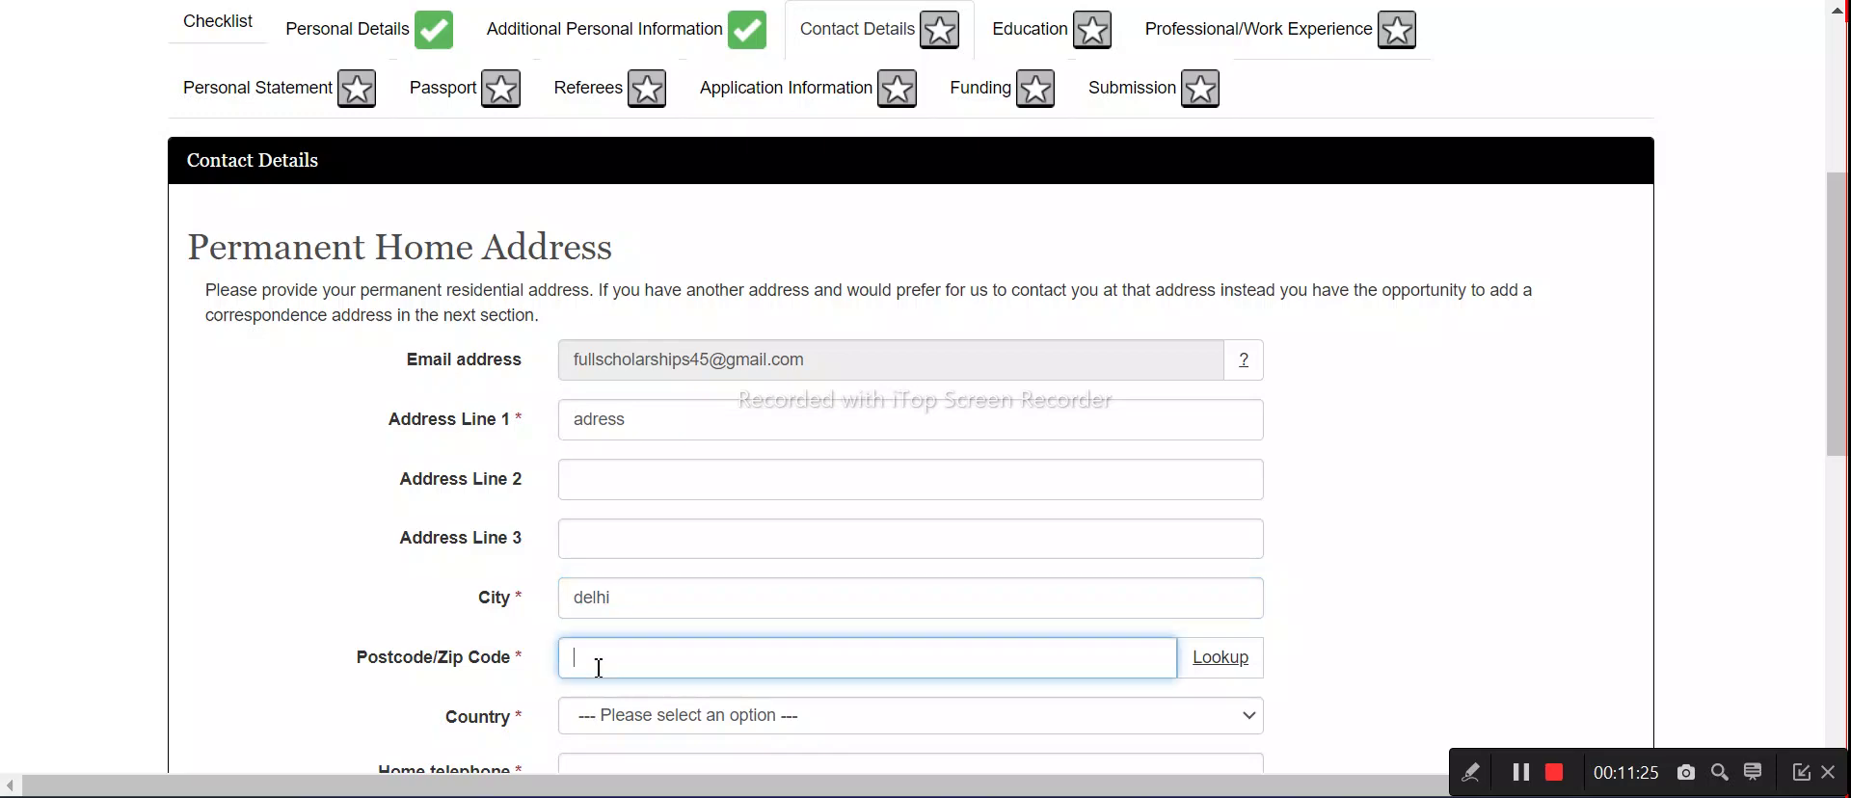
pyautogui.click(749, 730)
pyautogui.scroll(-20, 777, 549)
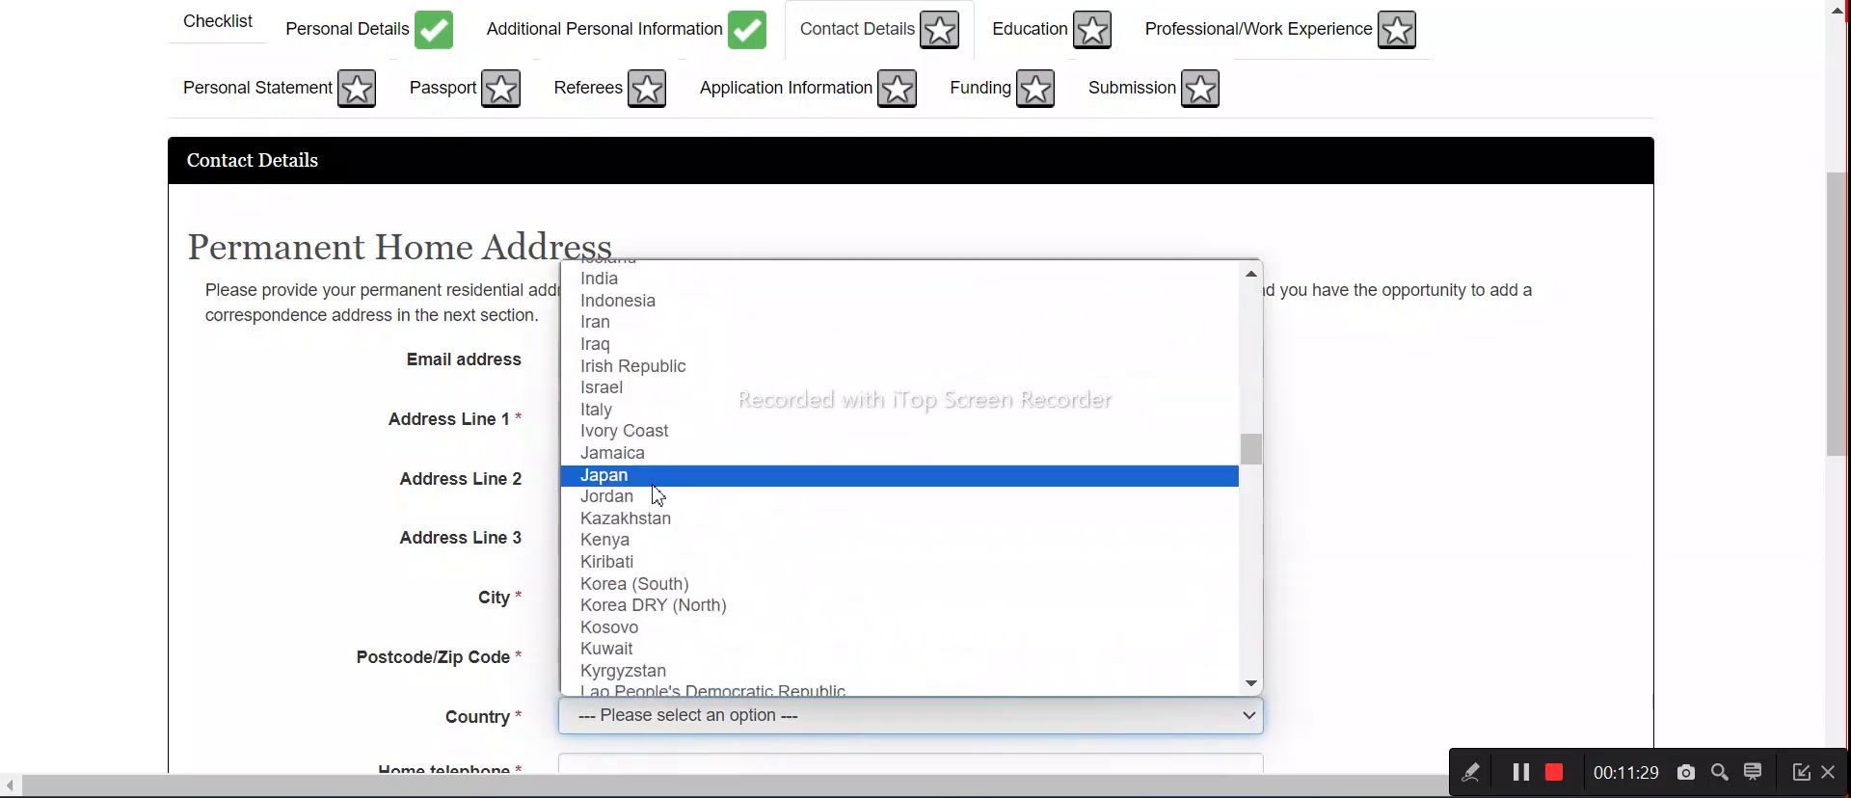
pyautogui.click(659, 281)
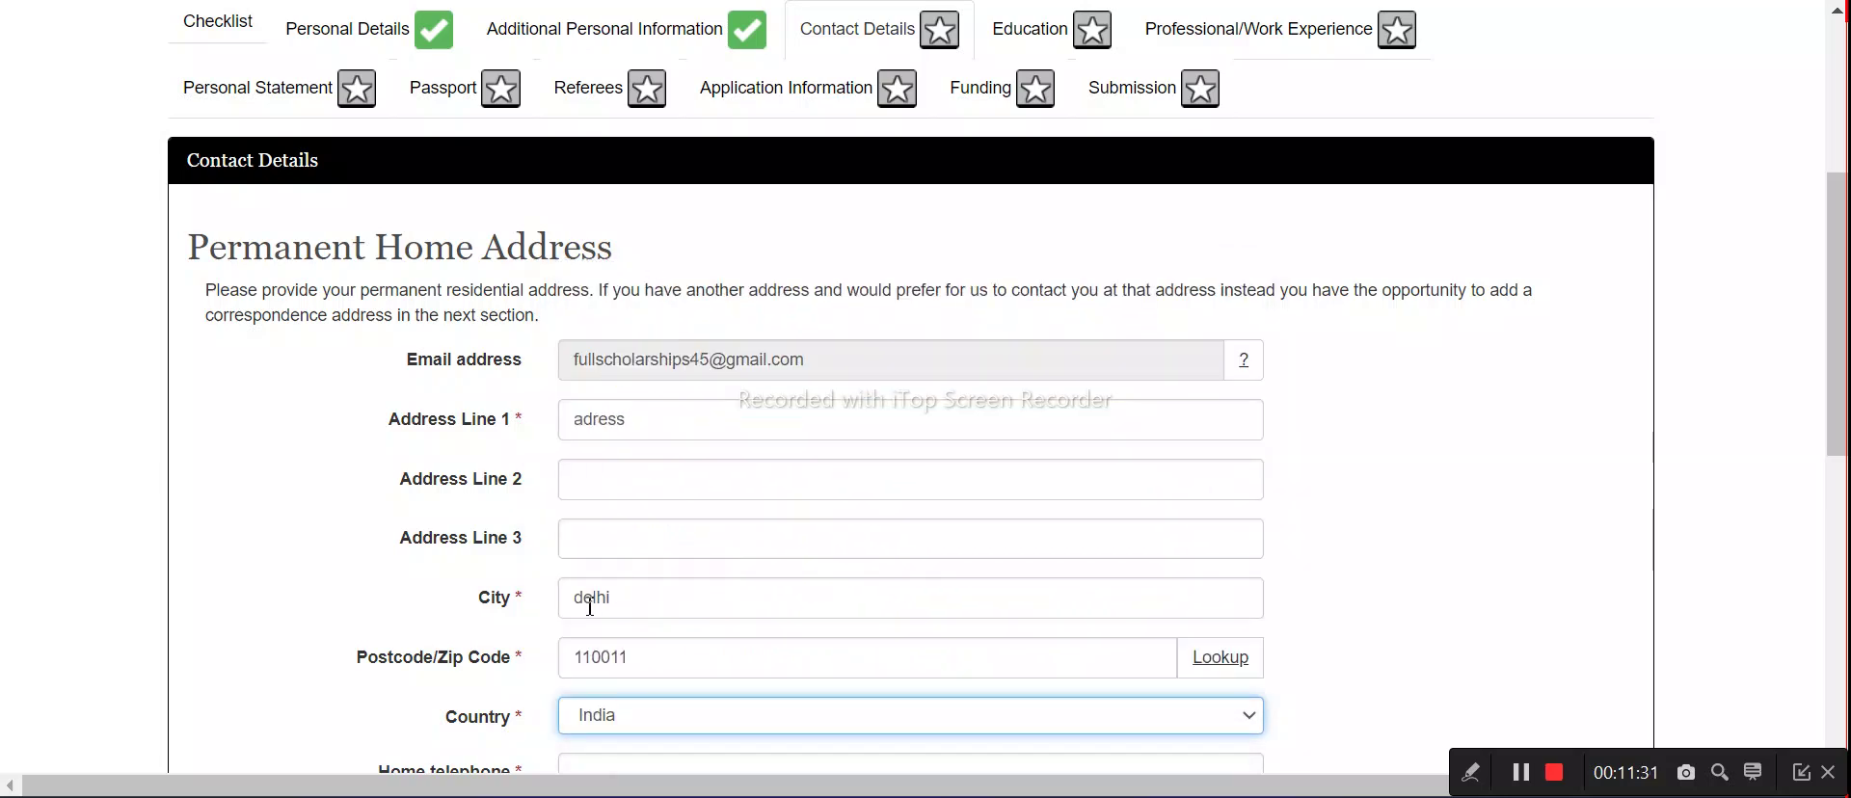
# Enter the home telephone number and save the Contact Details section
pyautogui.scroll(-2, 588, 605)
pyautogui.click(610, 612)
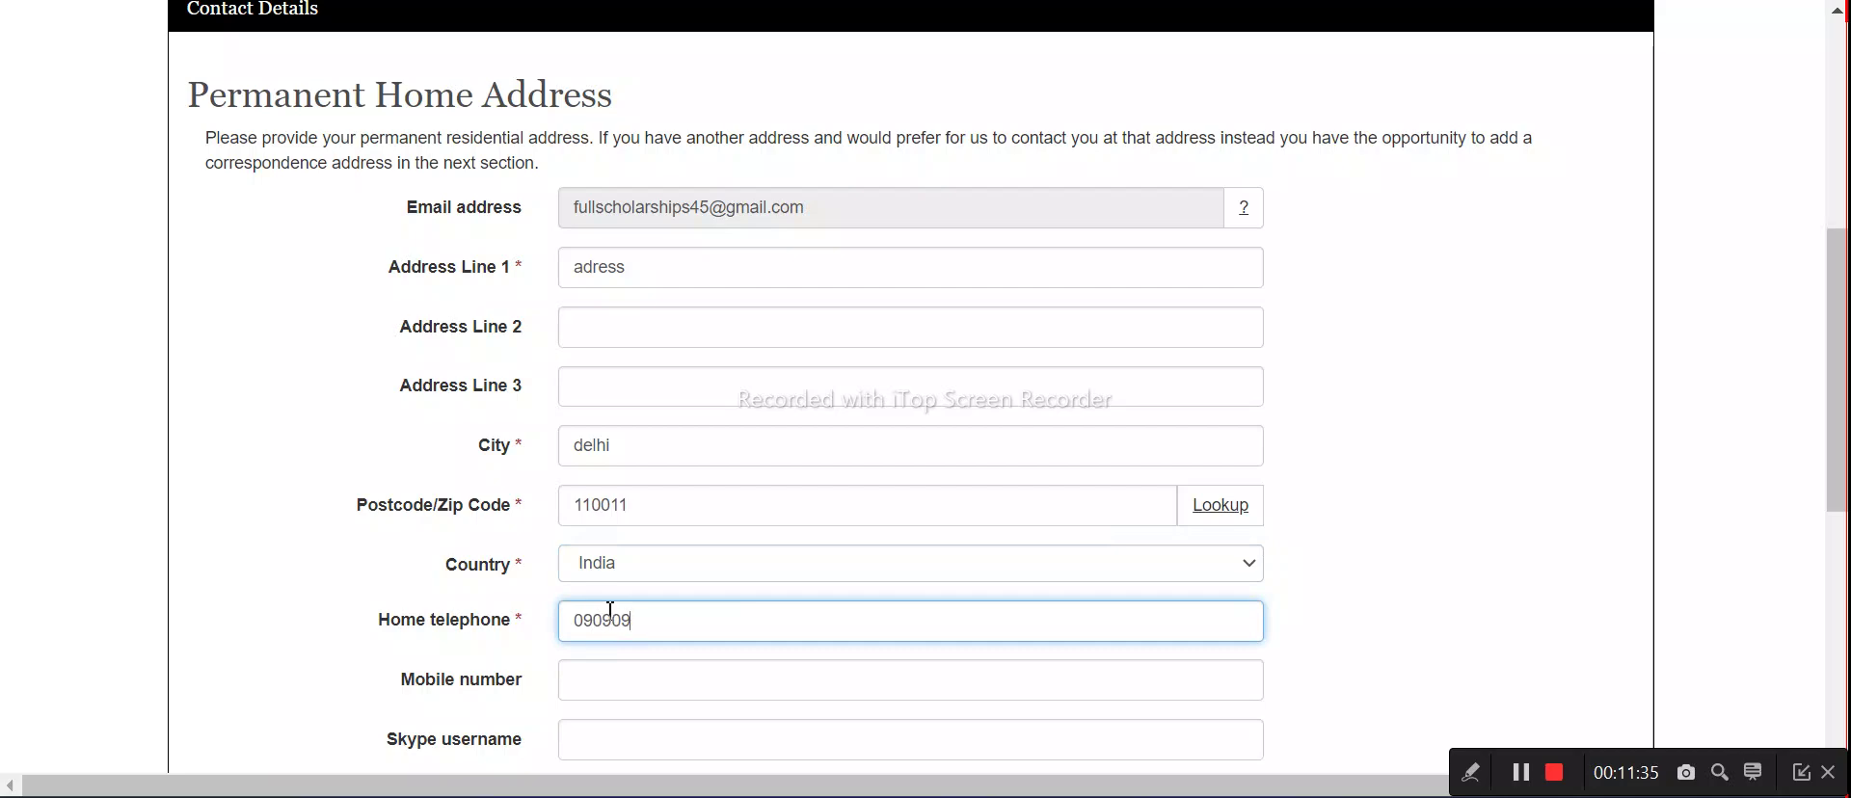
pyautogui.scroll(-8, 611, 612)
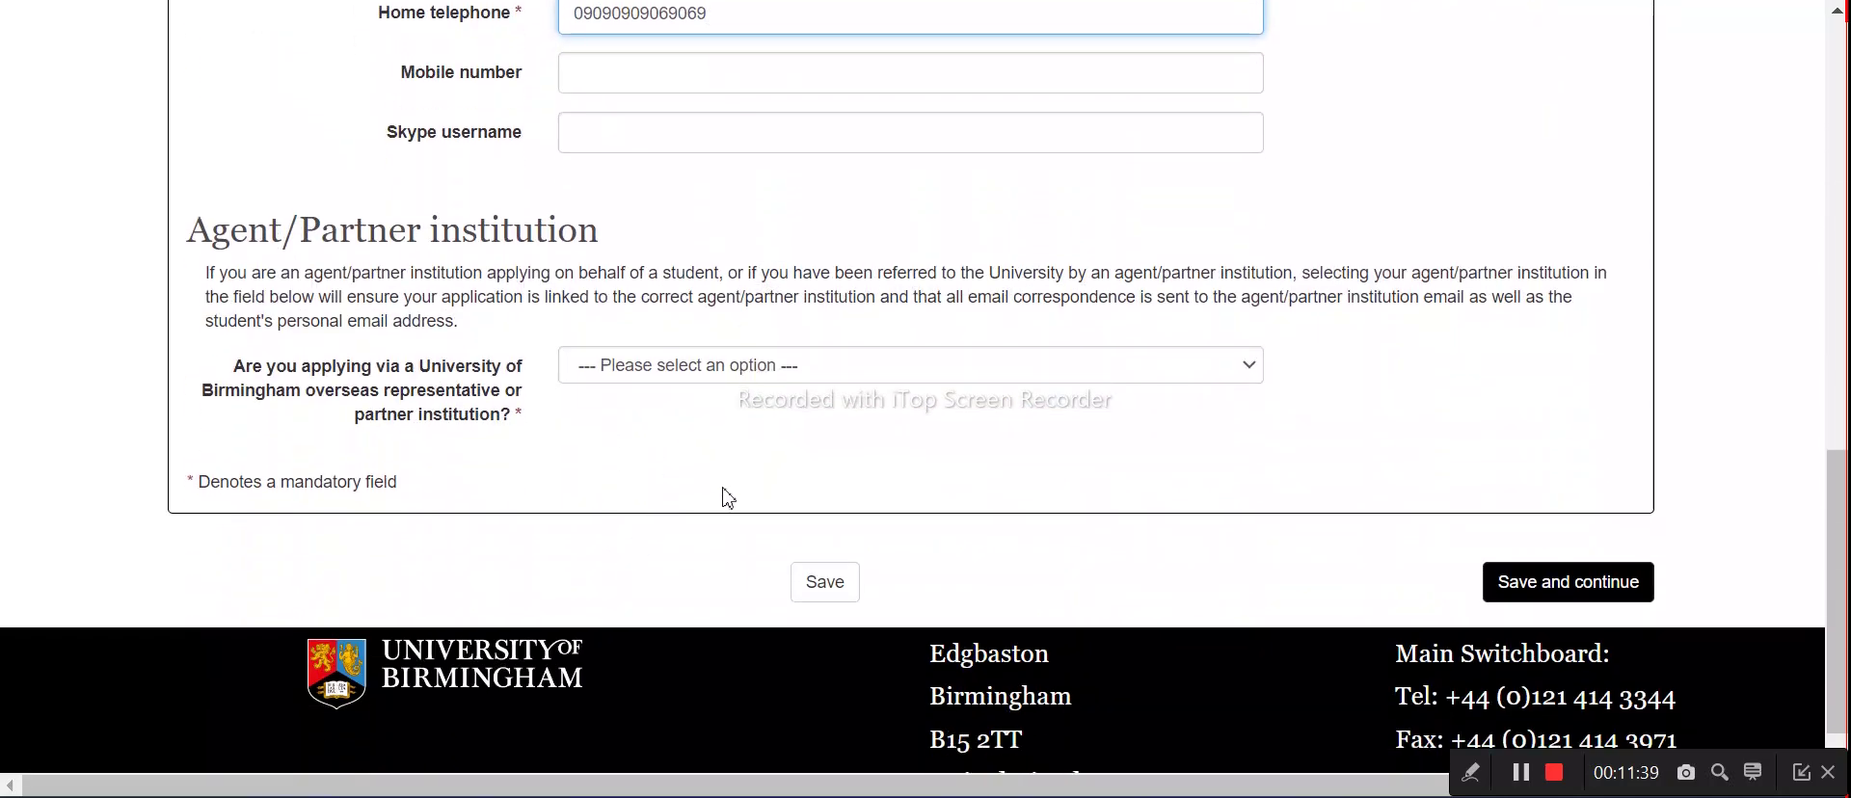
pyautogui.click(818, 585)
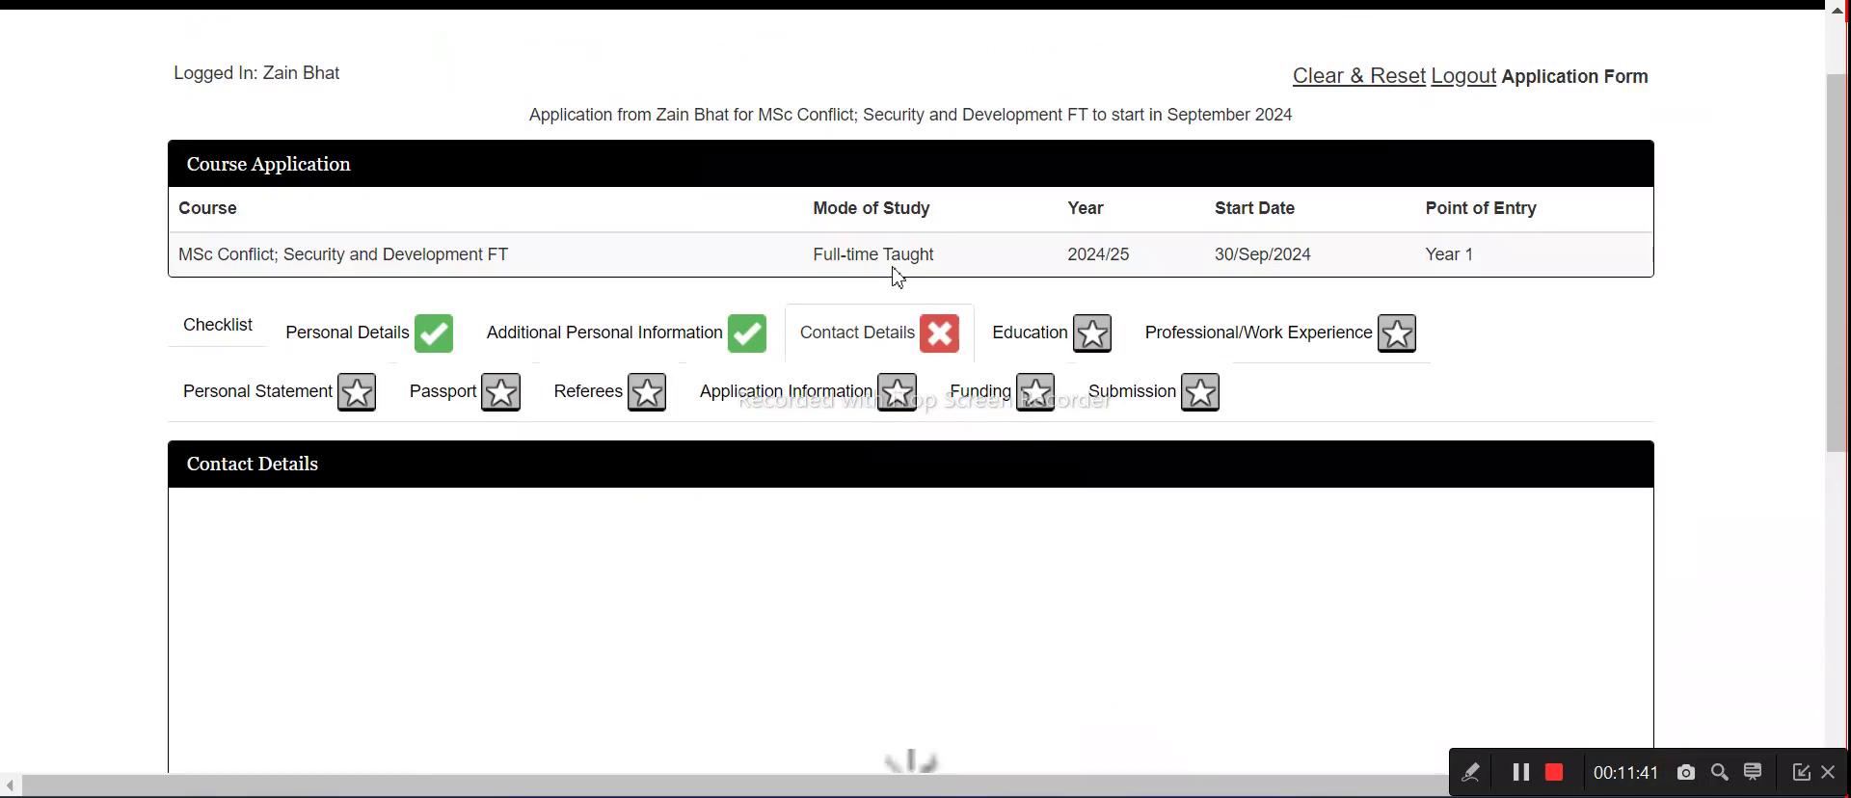
# Answer No to applying via an overseas representative and No to adding a correspondence address, and save the Contact Details section
pyautogui.scroll(-9, 906, 352)
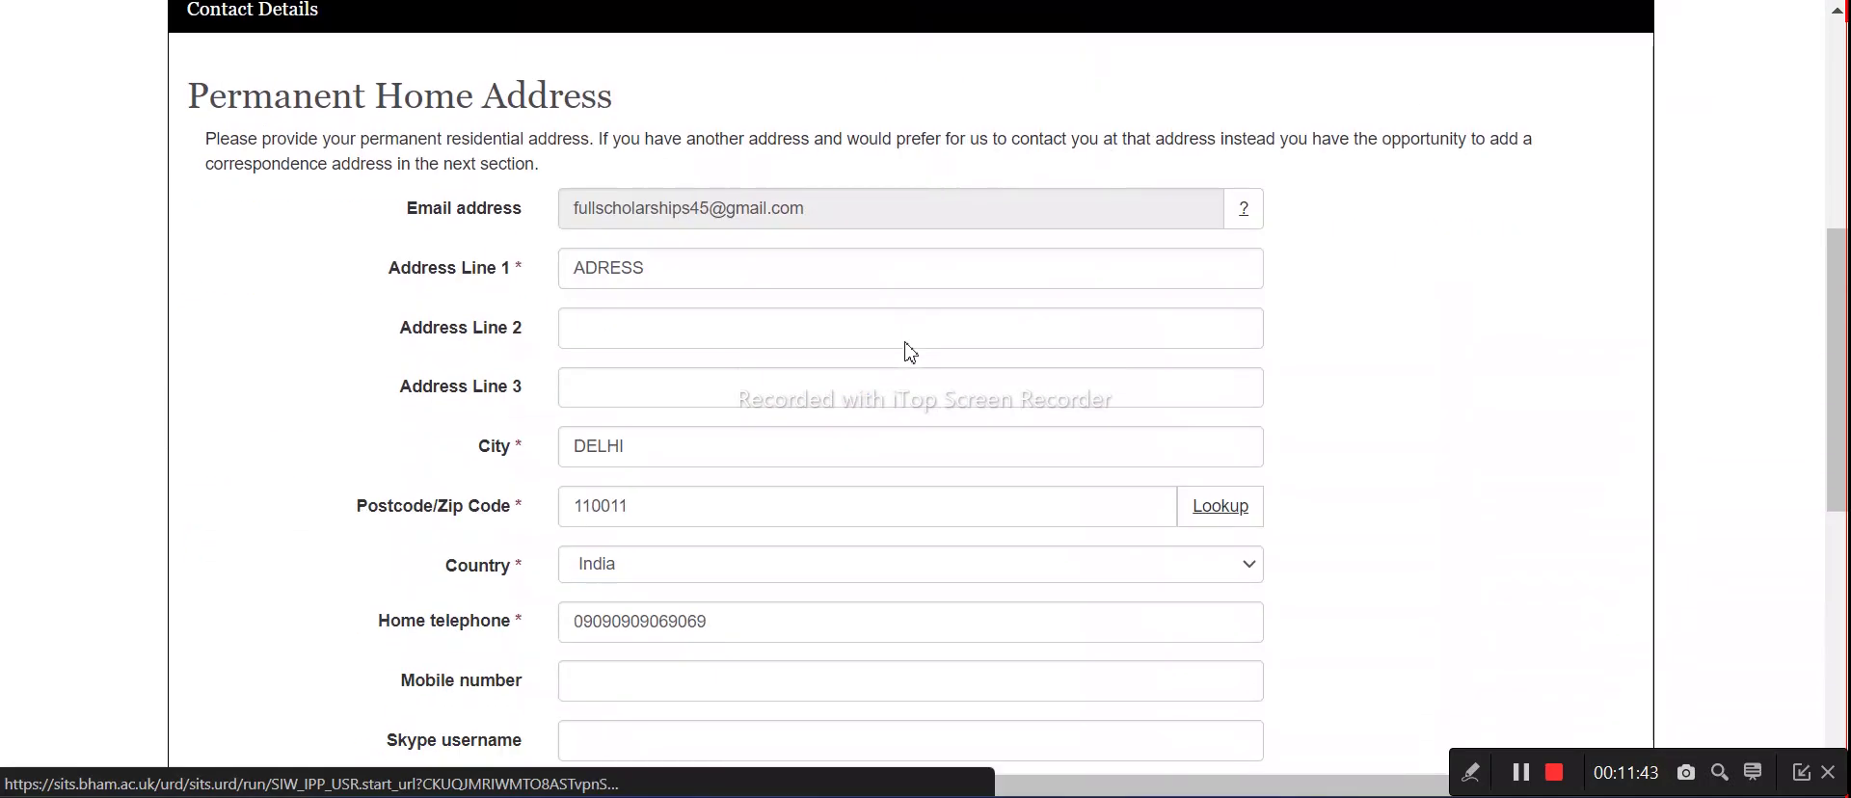
pyautogui.scroll(-3, 909, 352)
pyautogui.click(796, 372)
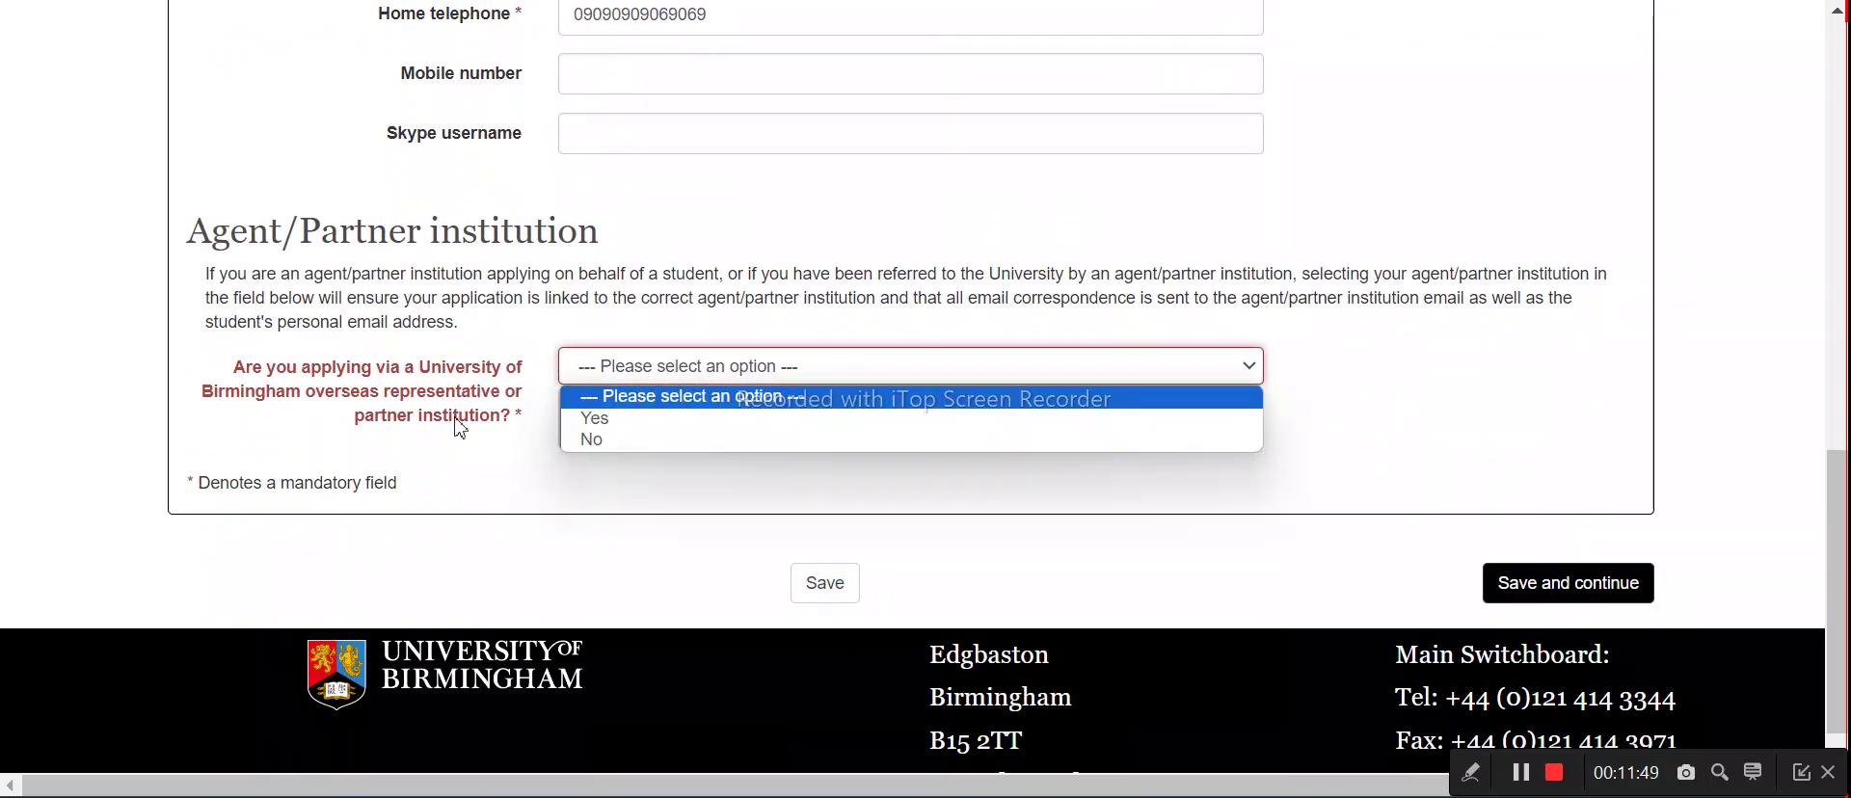
pyautogui.click(595, 441)
pyautogui.scroll(-1, 675, 472)
pyautogui.scroll(-1, 671, 481)
pyautogui.click(646, 489)
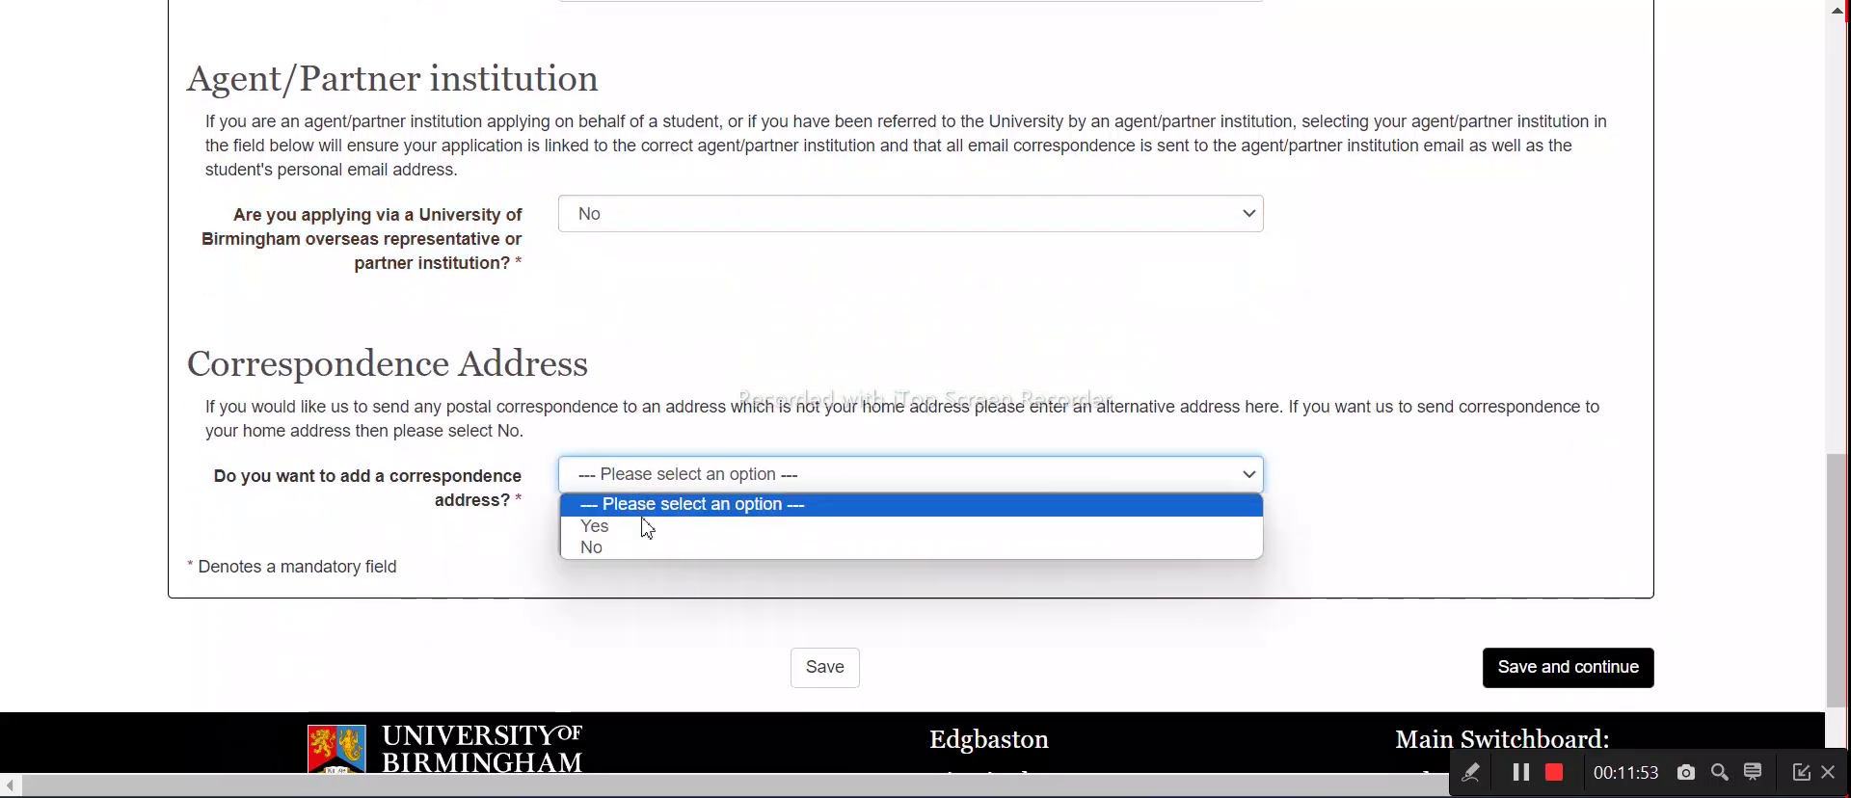
pyautogui.click(592, 546)
pyautogui.click(806, 680)
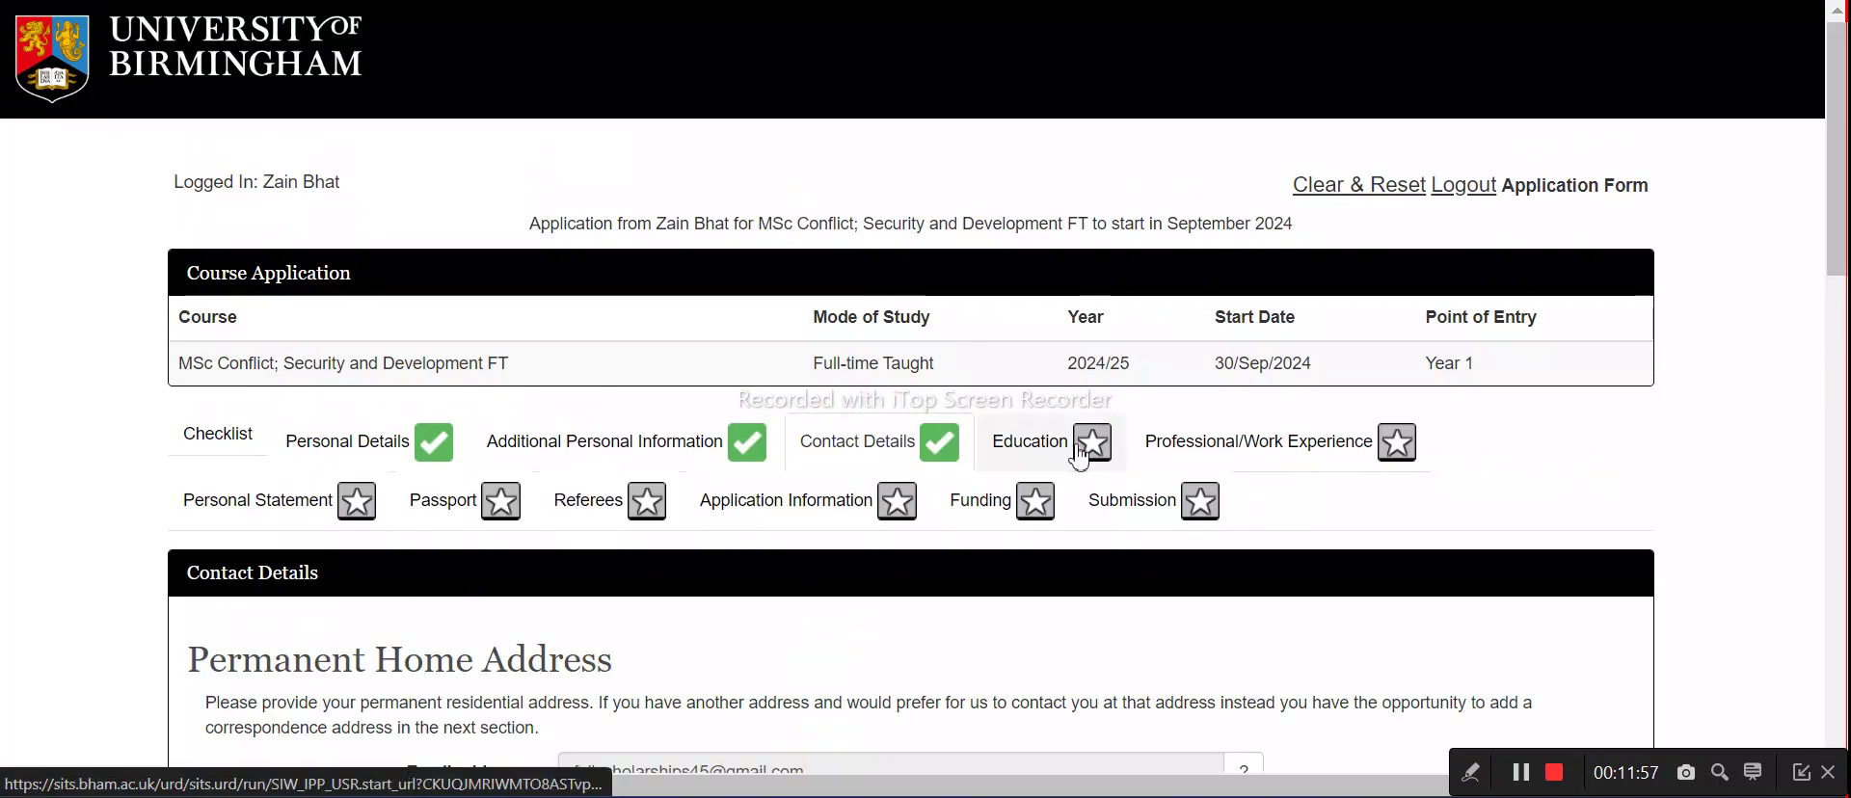
# Open the Education section and set the country of institution for Academic qualification 1 to India
pyautogui.click(1078, 453)
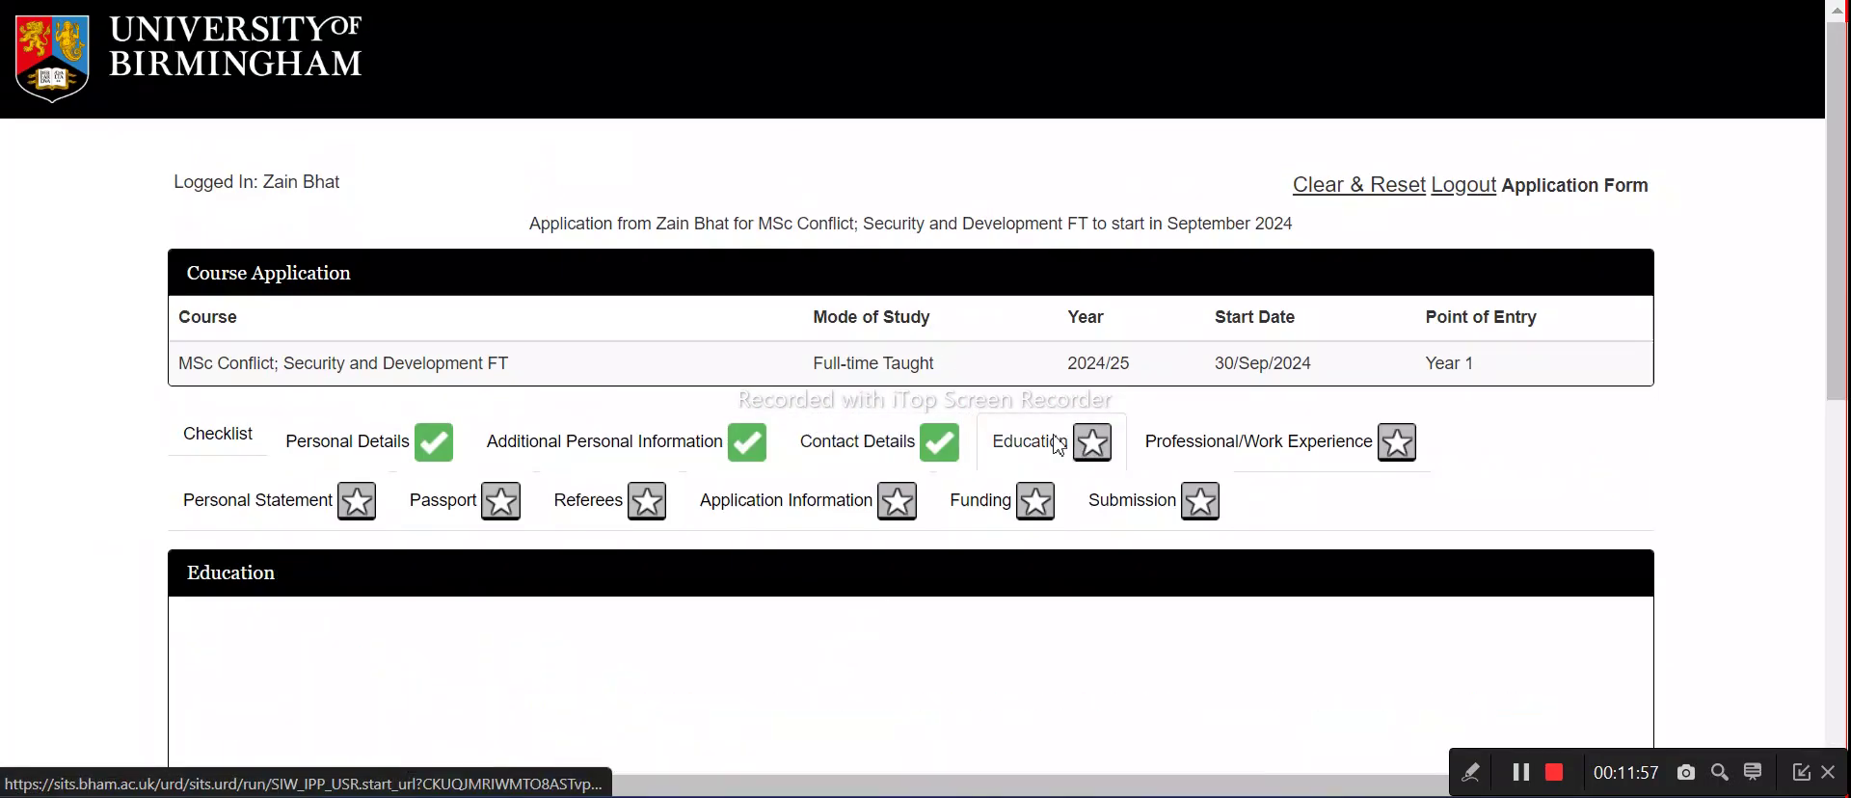
pyautogui.scroll(-5, 950, 475)
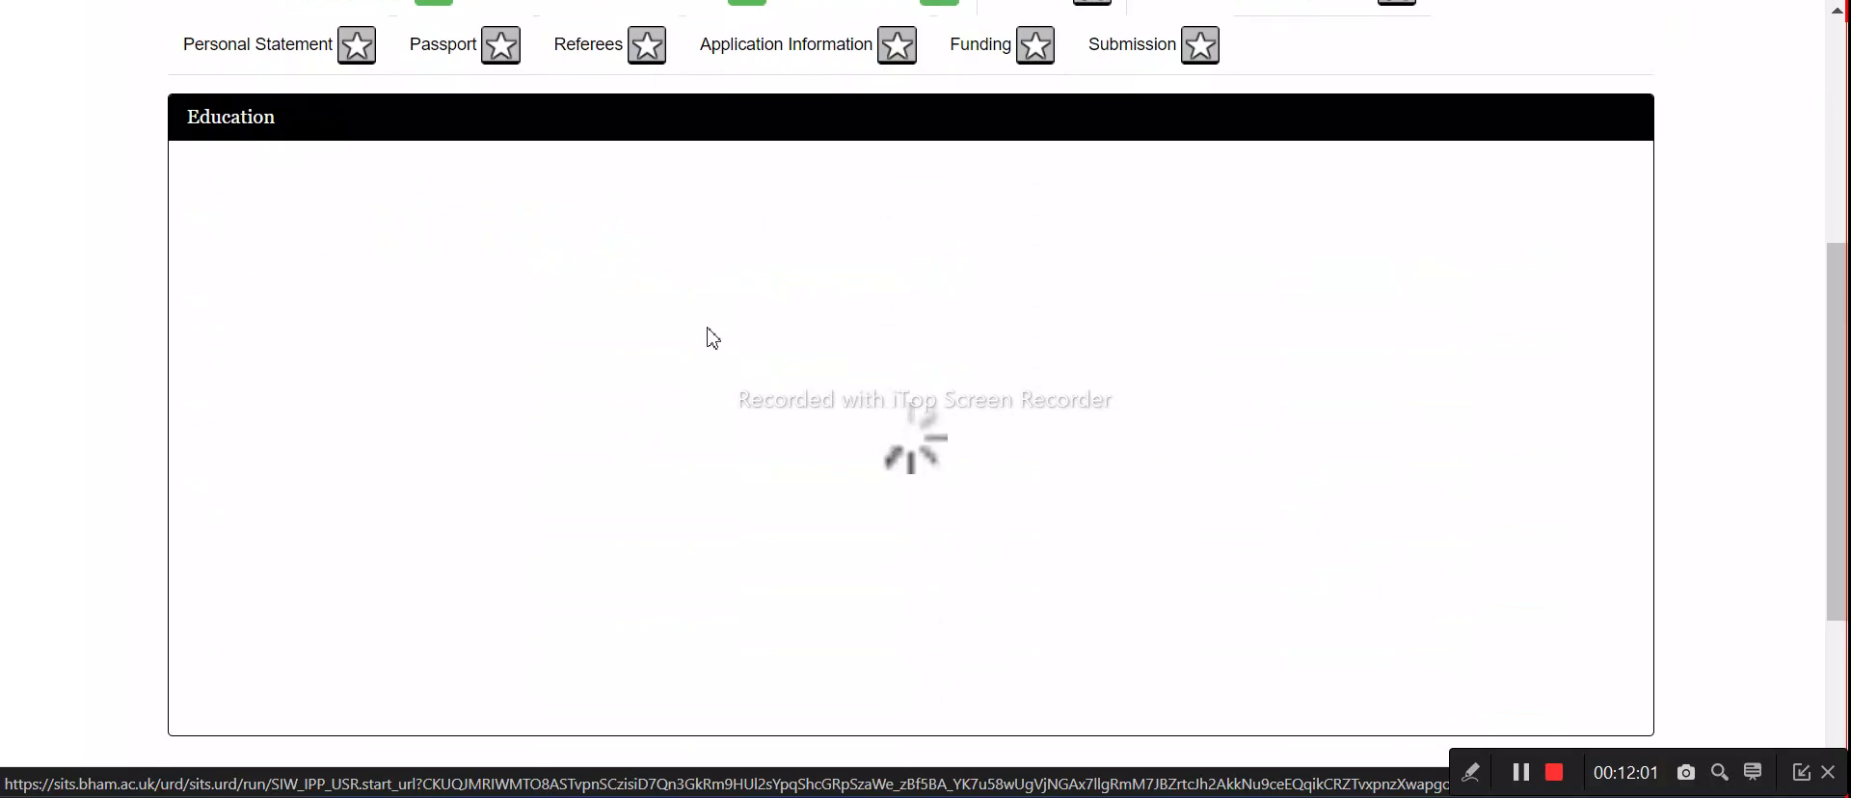
pyautogui.scroll(-1, 713, 338)
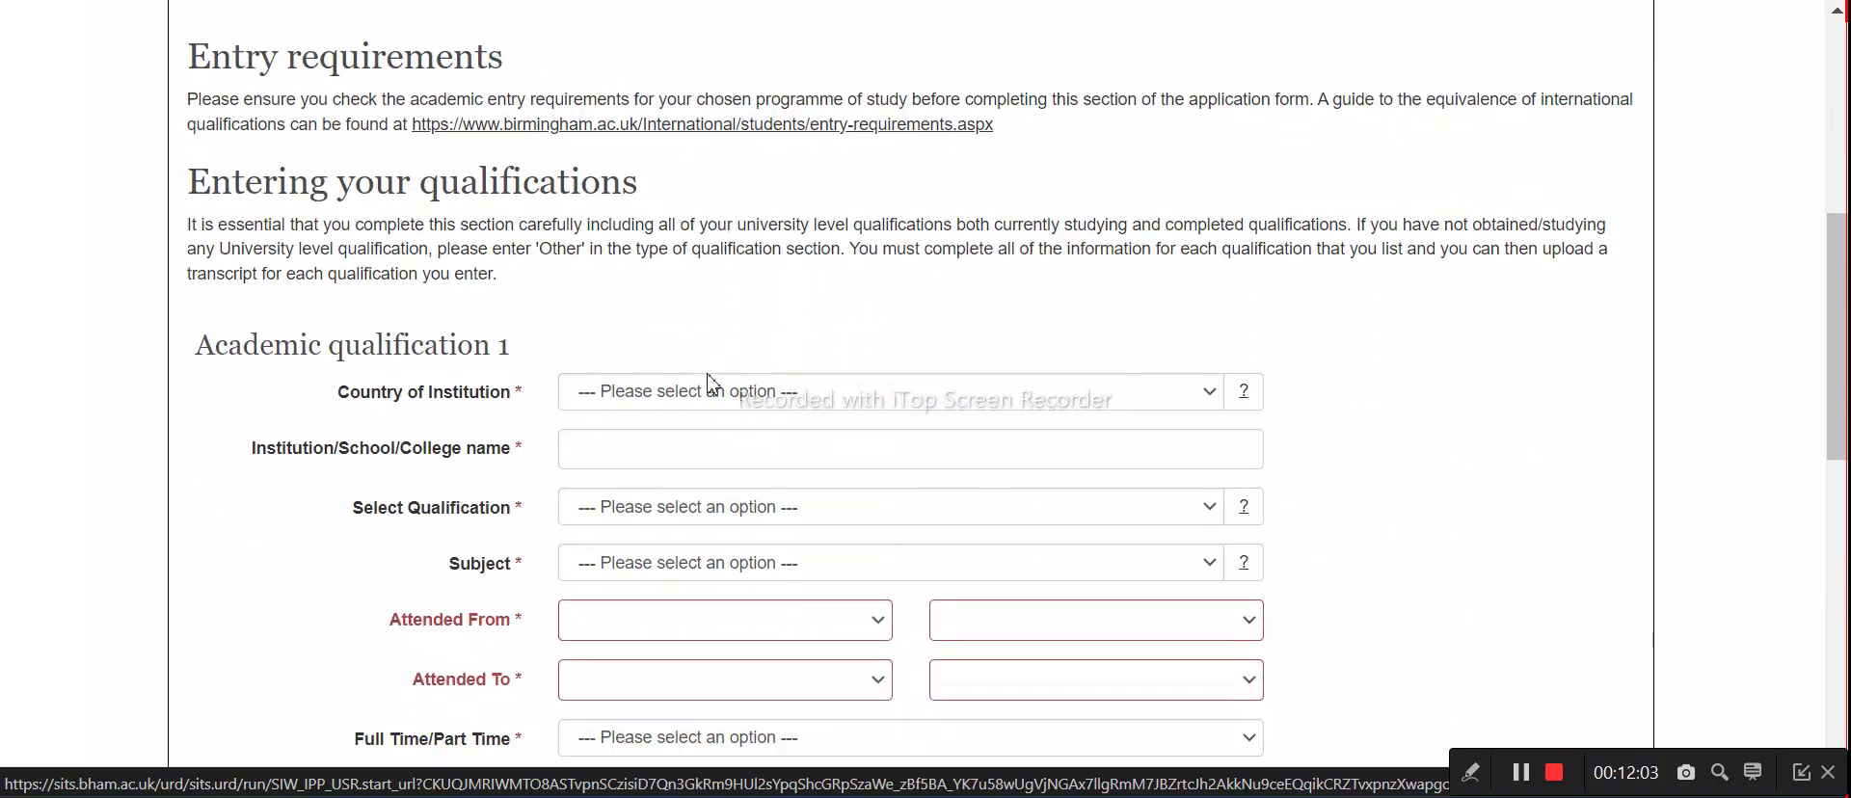
pyautogui.click(698, 395)
pyautogui.scroll(-10, 675, 164)
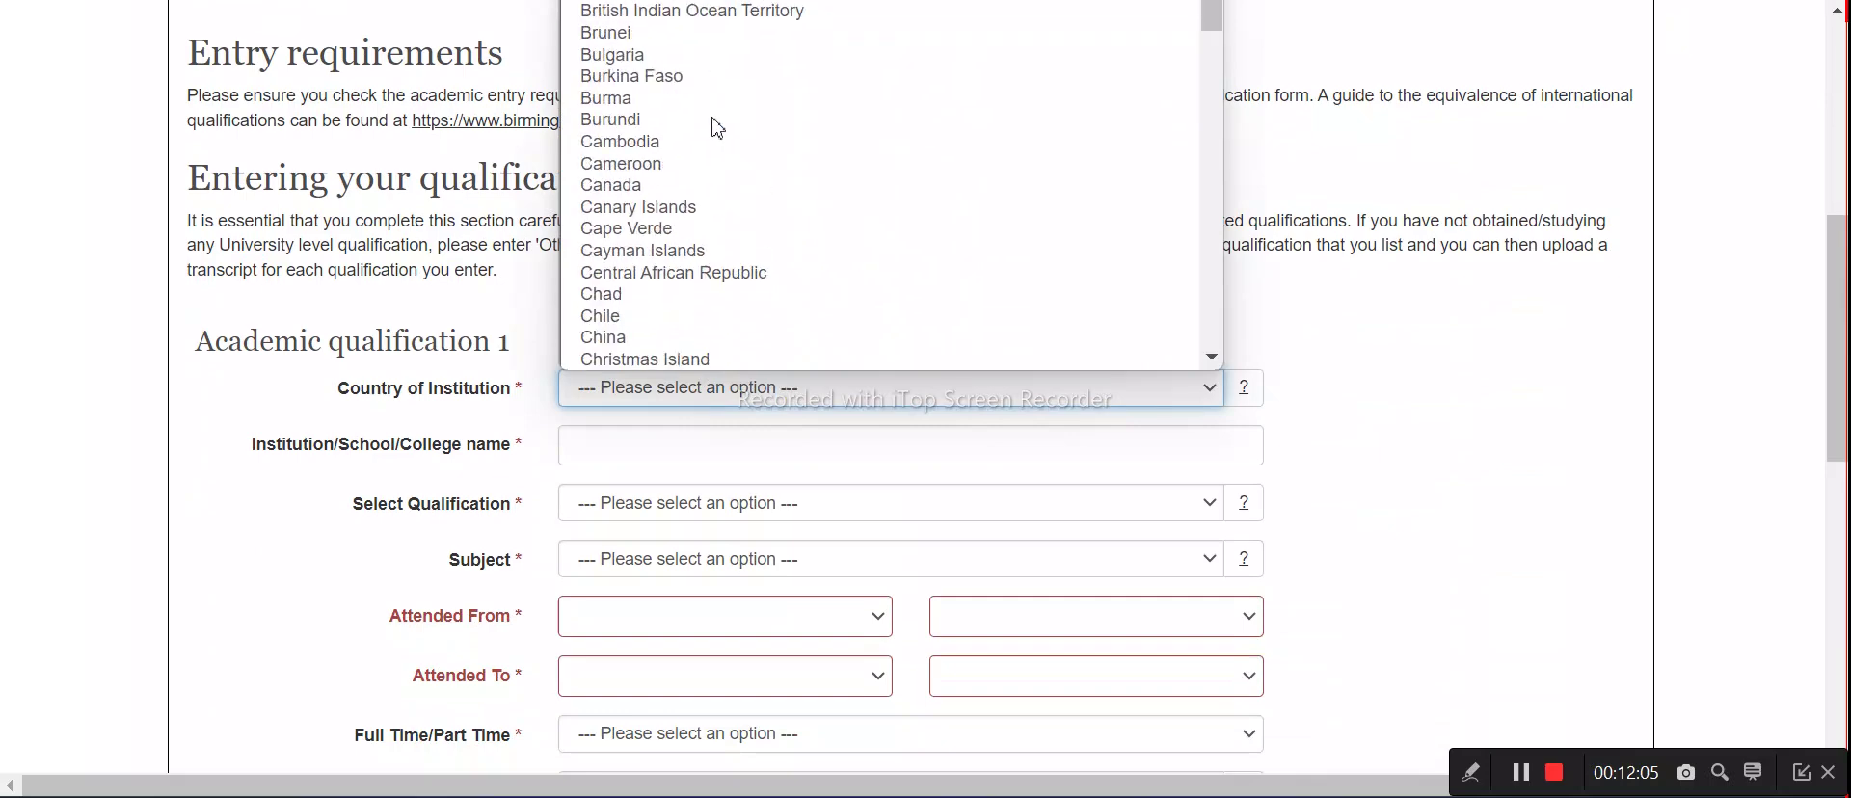
pyautogui.scroll(-9, 641, 193)
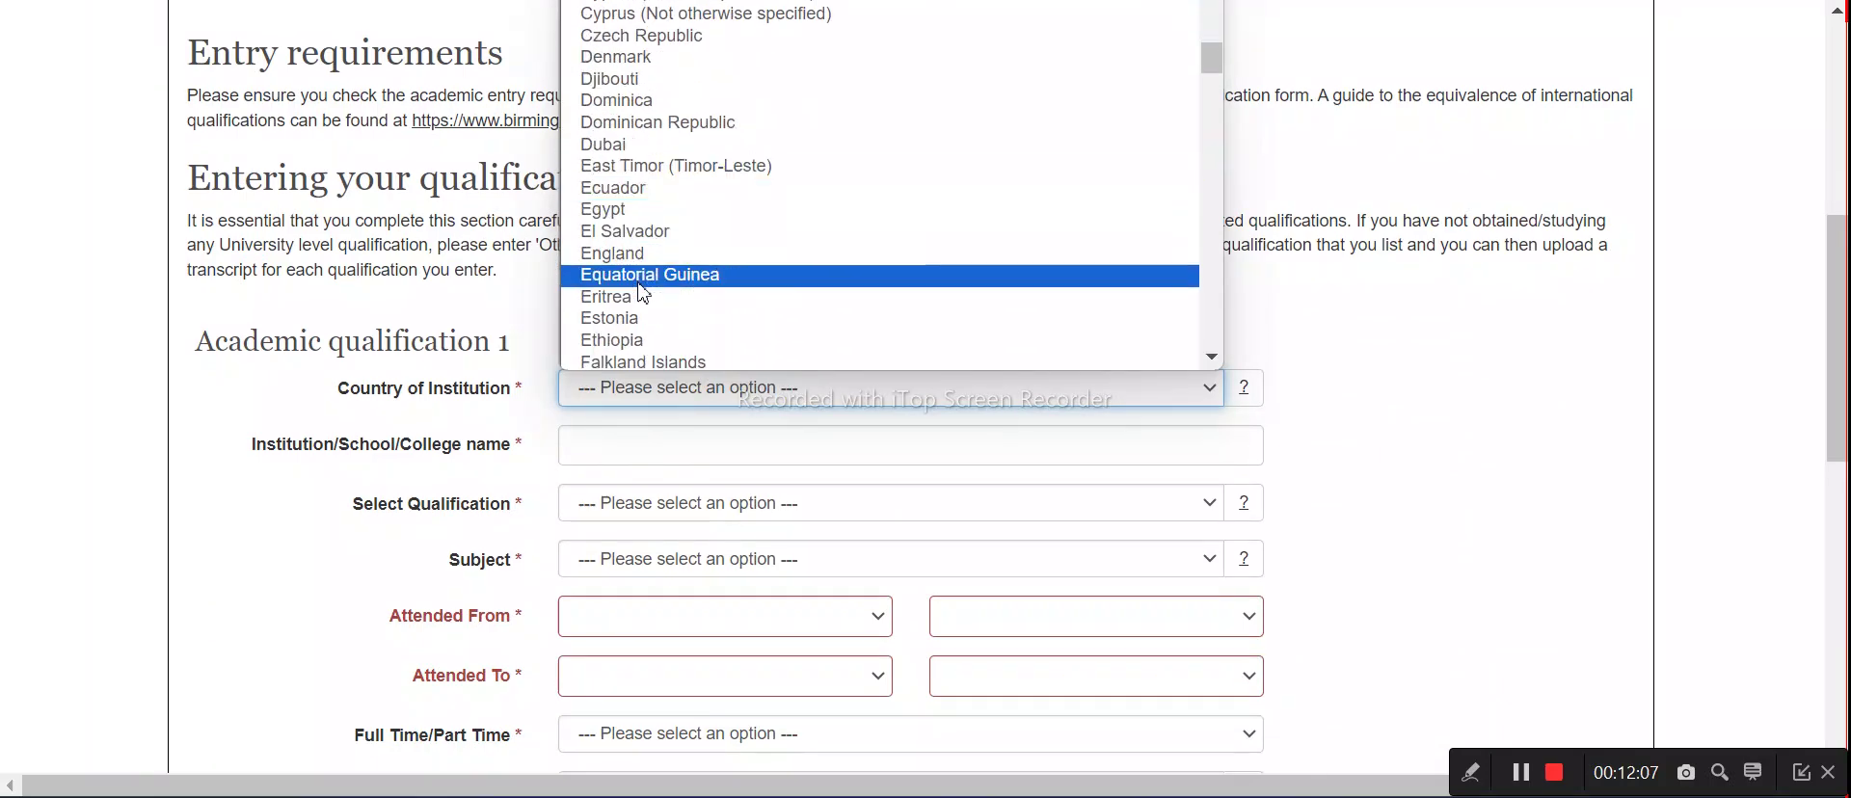
pyautogui.scroll(-5, 643, 285)
pyautogui.scroll(10, 638, 231)
pyautogui.scroll(-10, 637, 222)
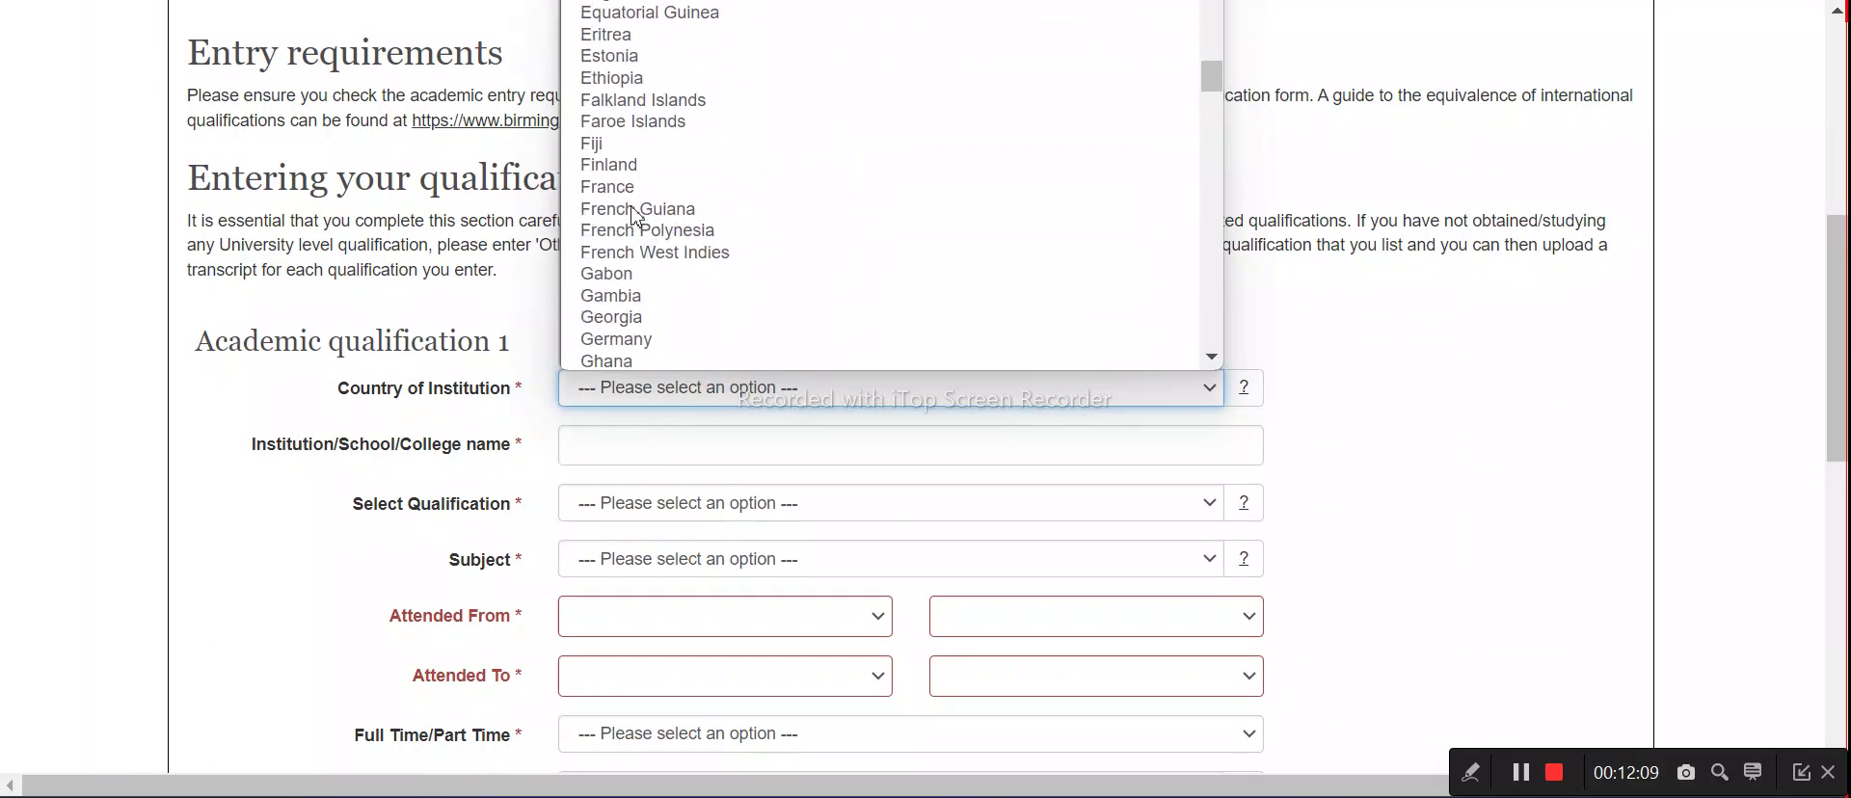
pyautogui.scroll(-4, 637, 231)
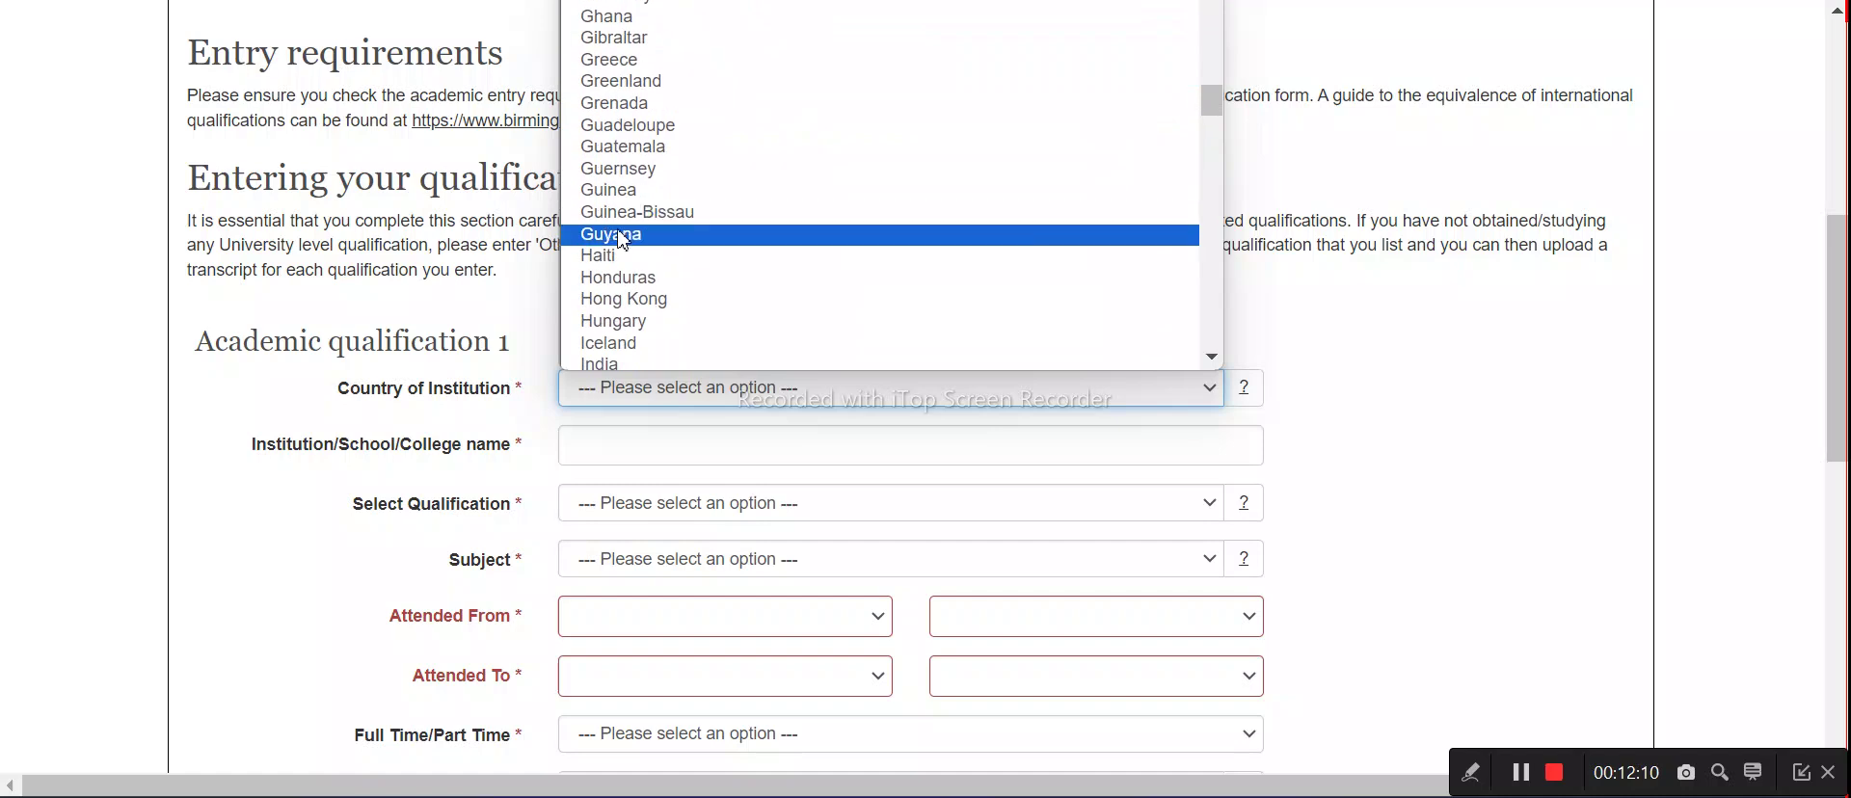
pyautogui.click(615, 362)
# Look up "university of delhi" as the institution name and choose The University of Delhi
pyautogui.scroll(-2, 608, 366)
pyautogui.click(624, 303)
pyautogui.write('universi')
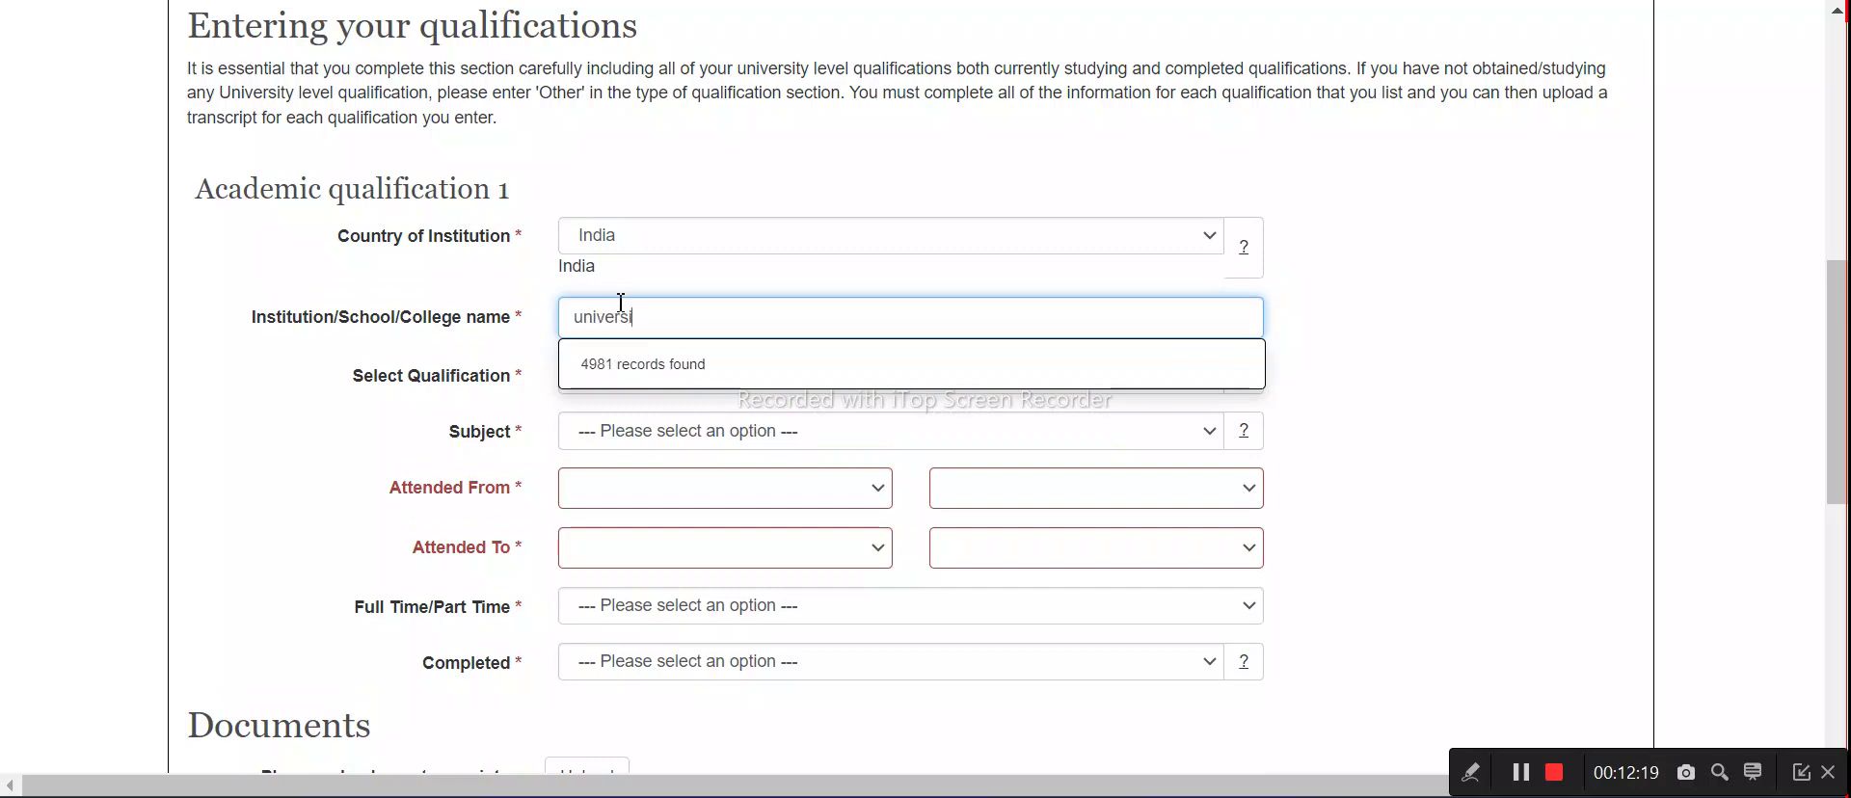
pyautogui.write('ty of delhi')
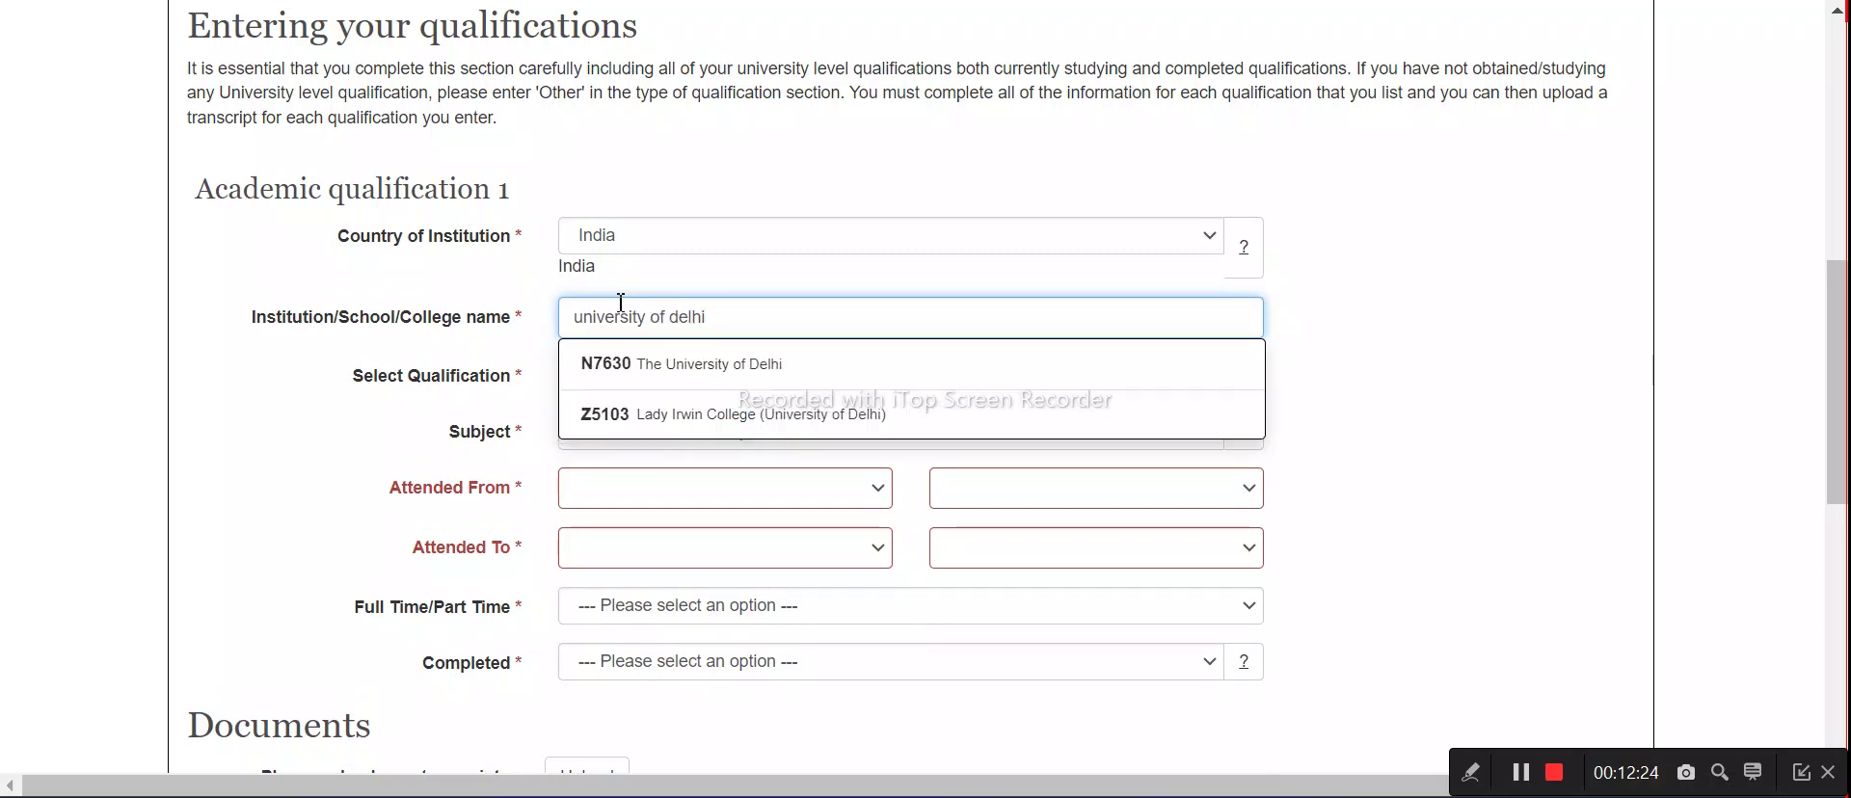
pyautogui.click(712, 365)
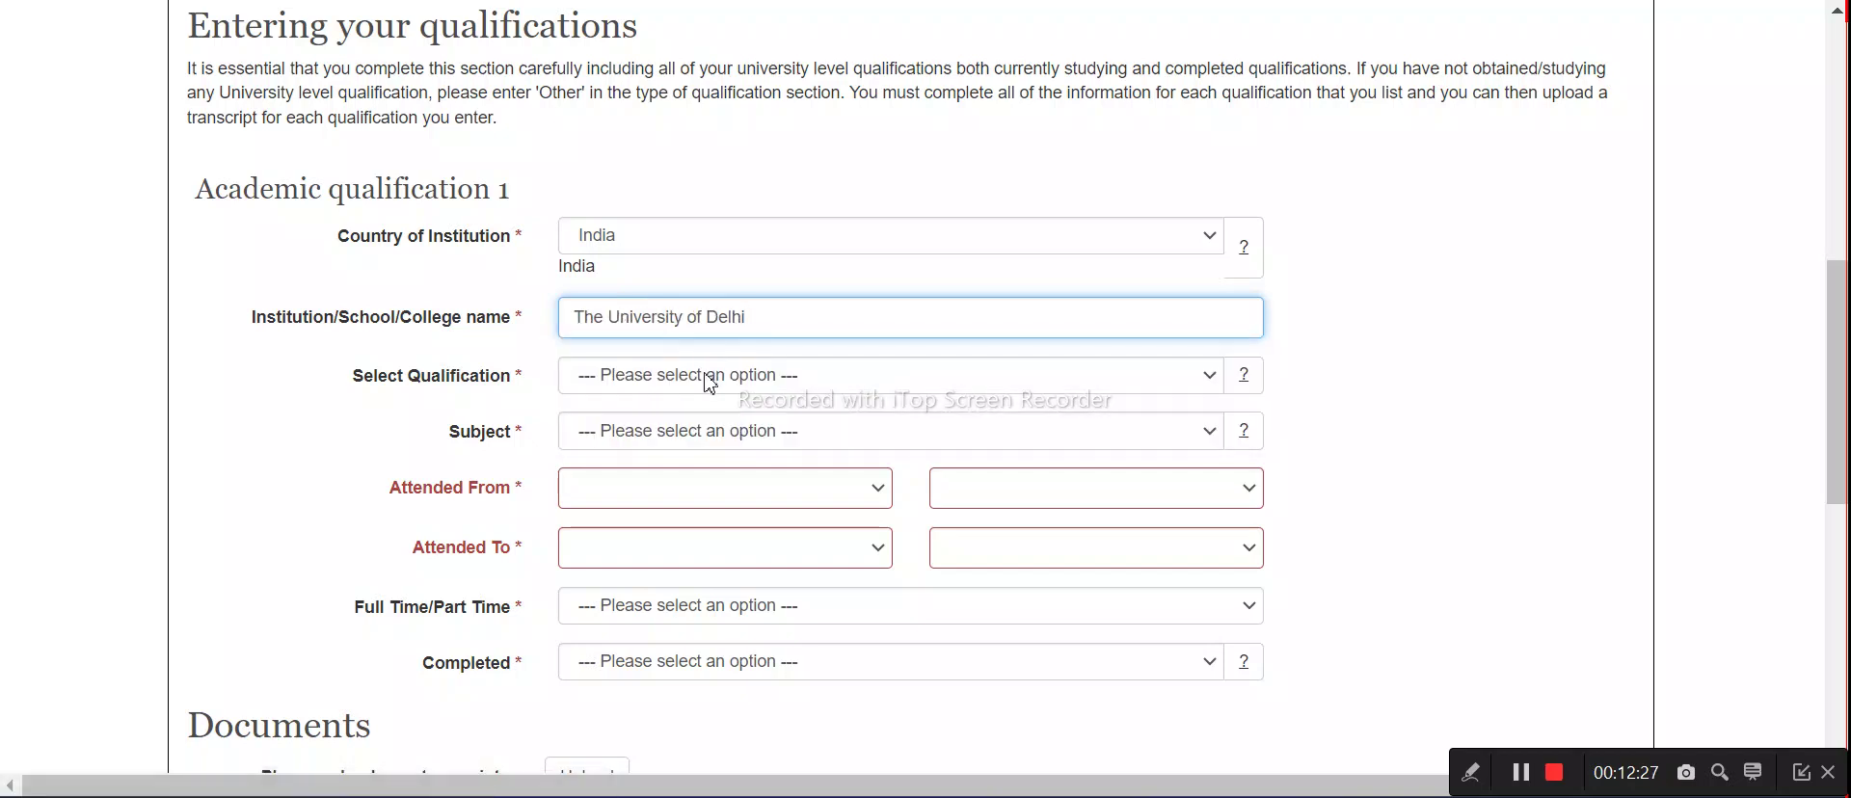
# Set the qualification to Bachelor of Social Science (BSocSc) and the subject to Ancient Language studies
pyautogui.click(711, 376)
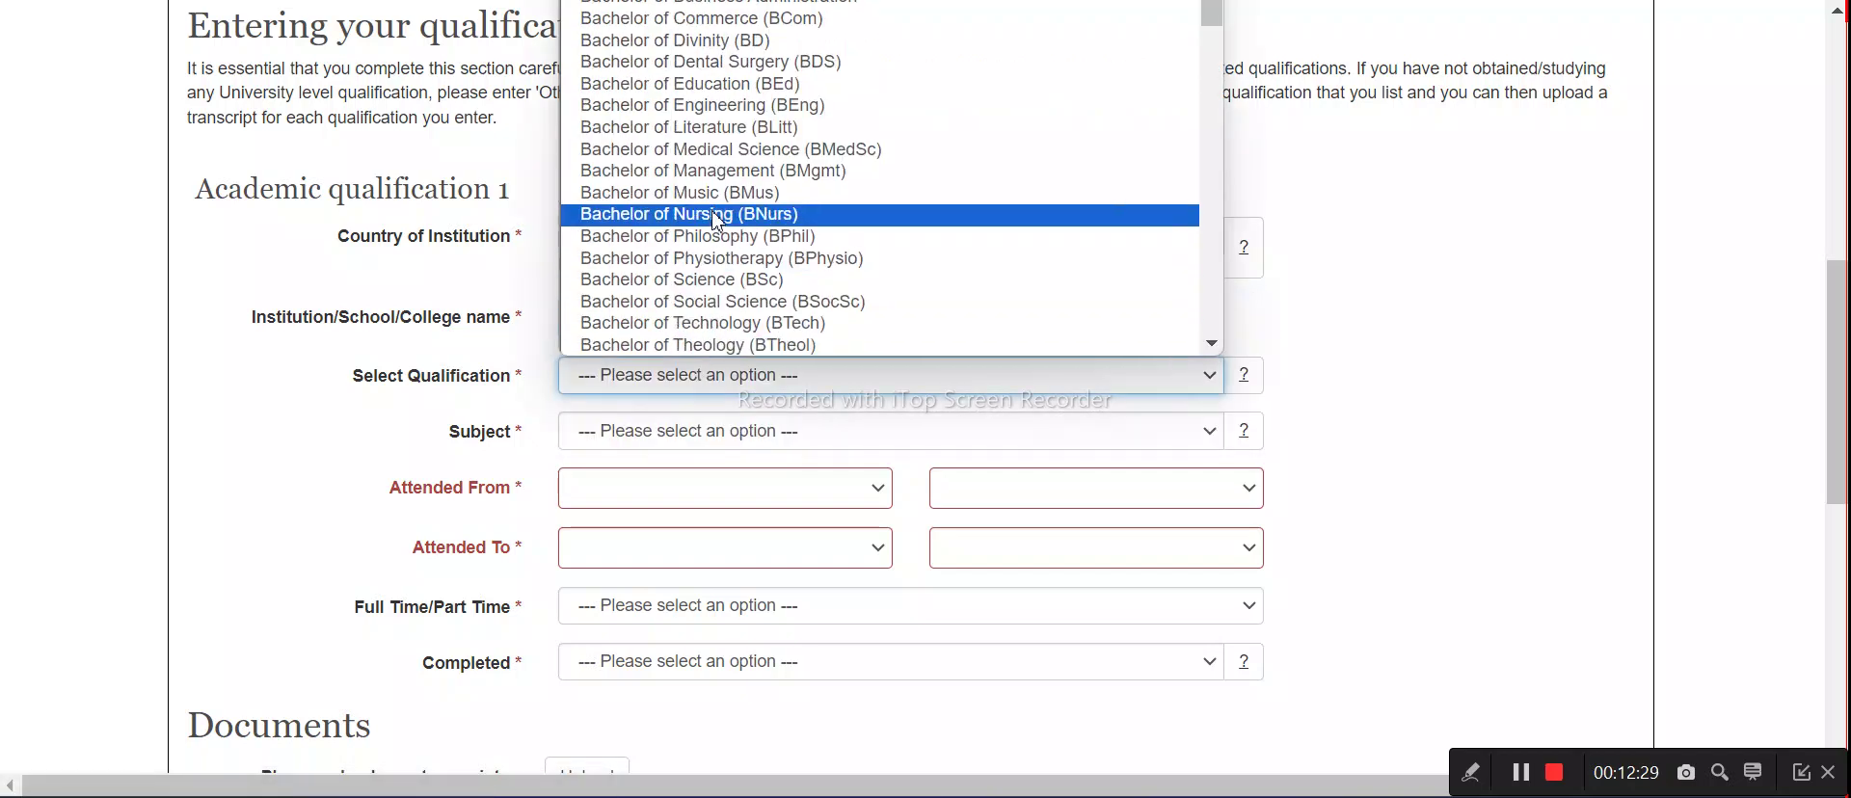
pyautogui.click(718, 304)
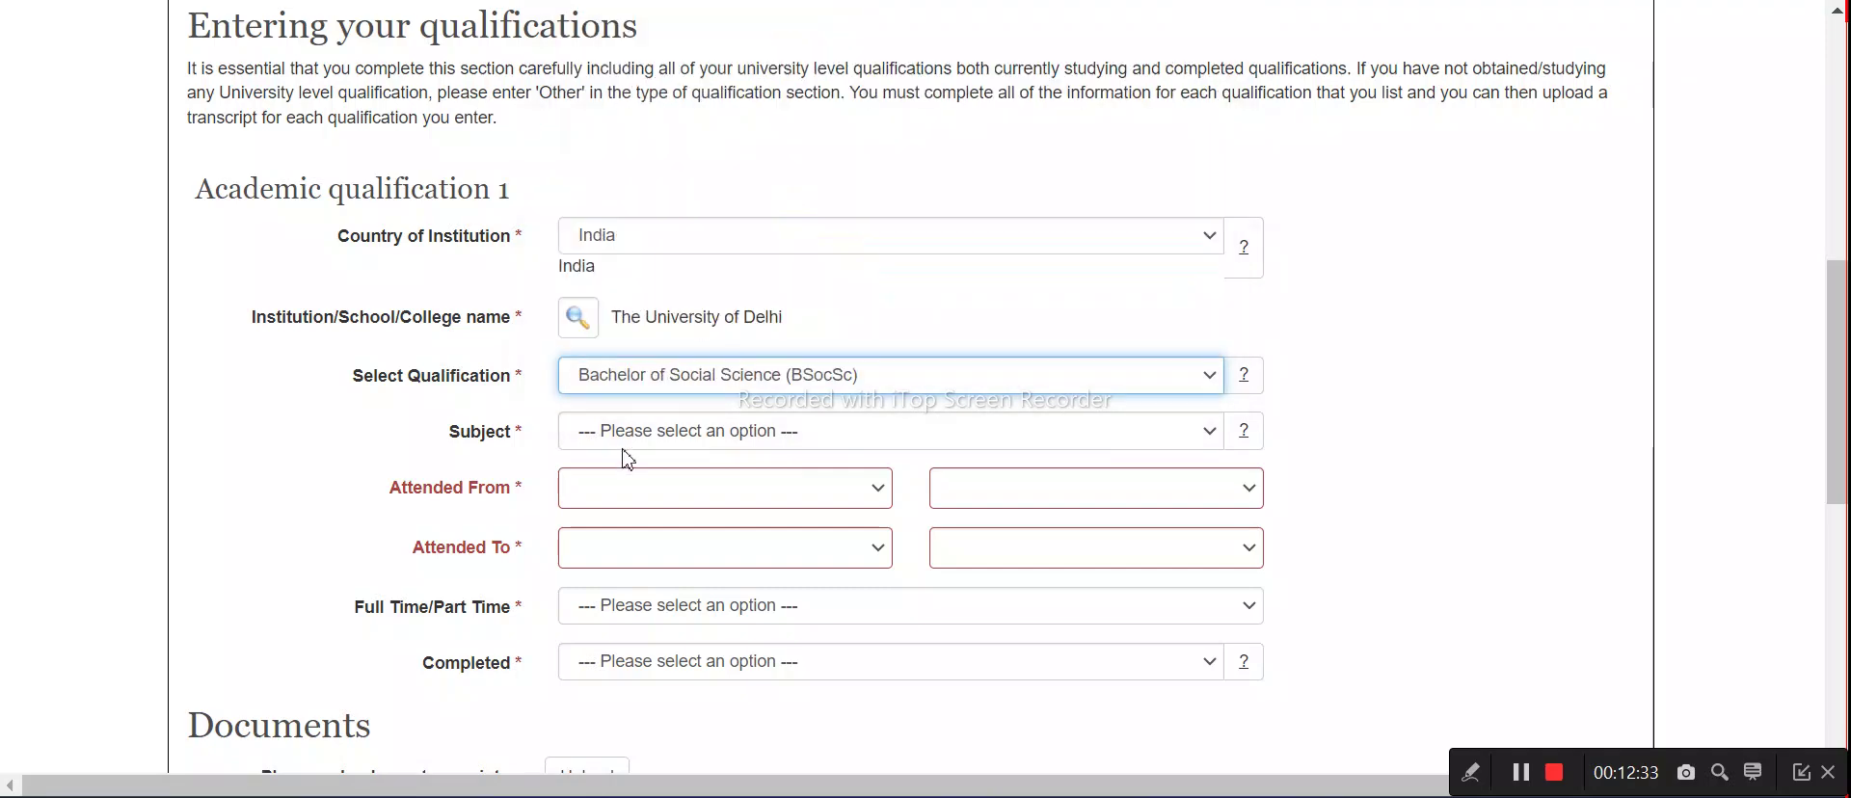
pyautogui.click(644, 434)
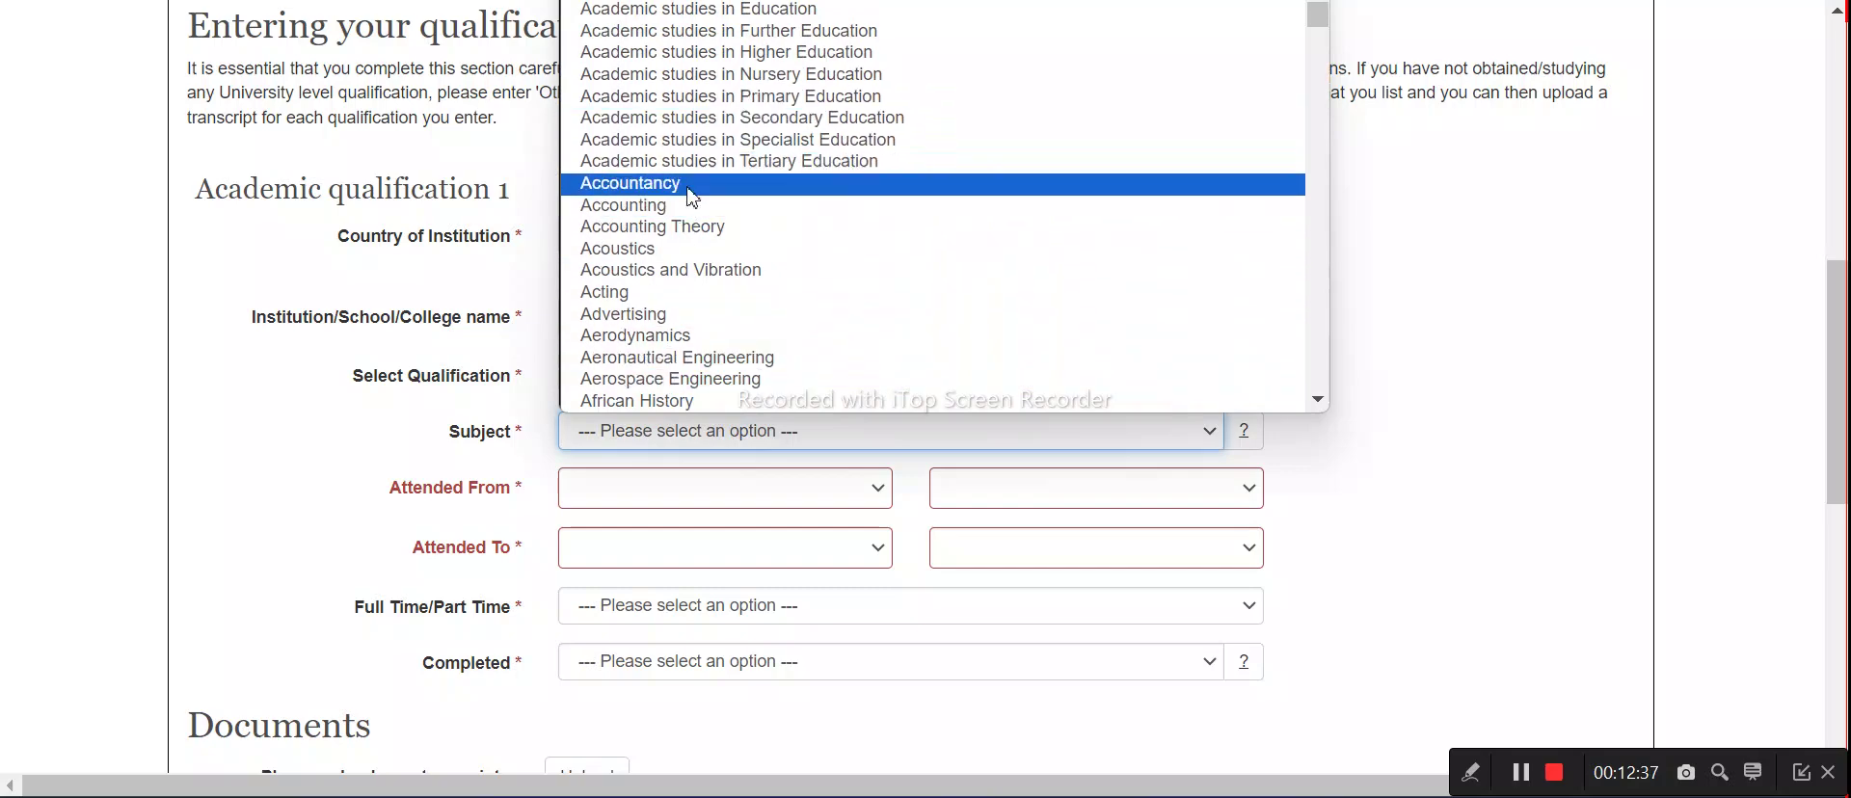
pyautogui.scroll(-7, 666, 284)
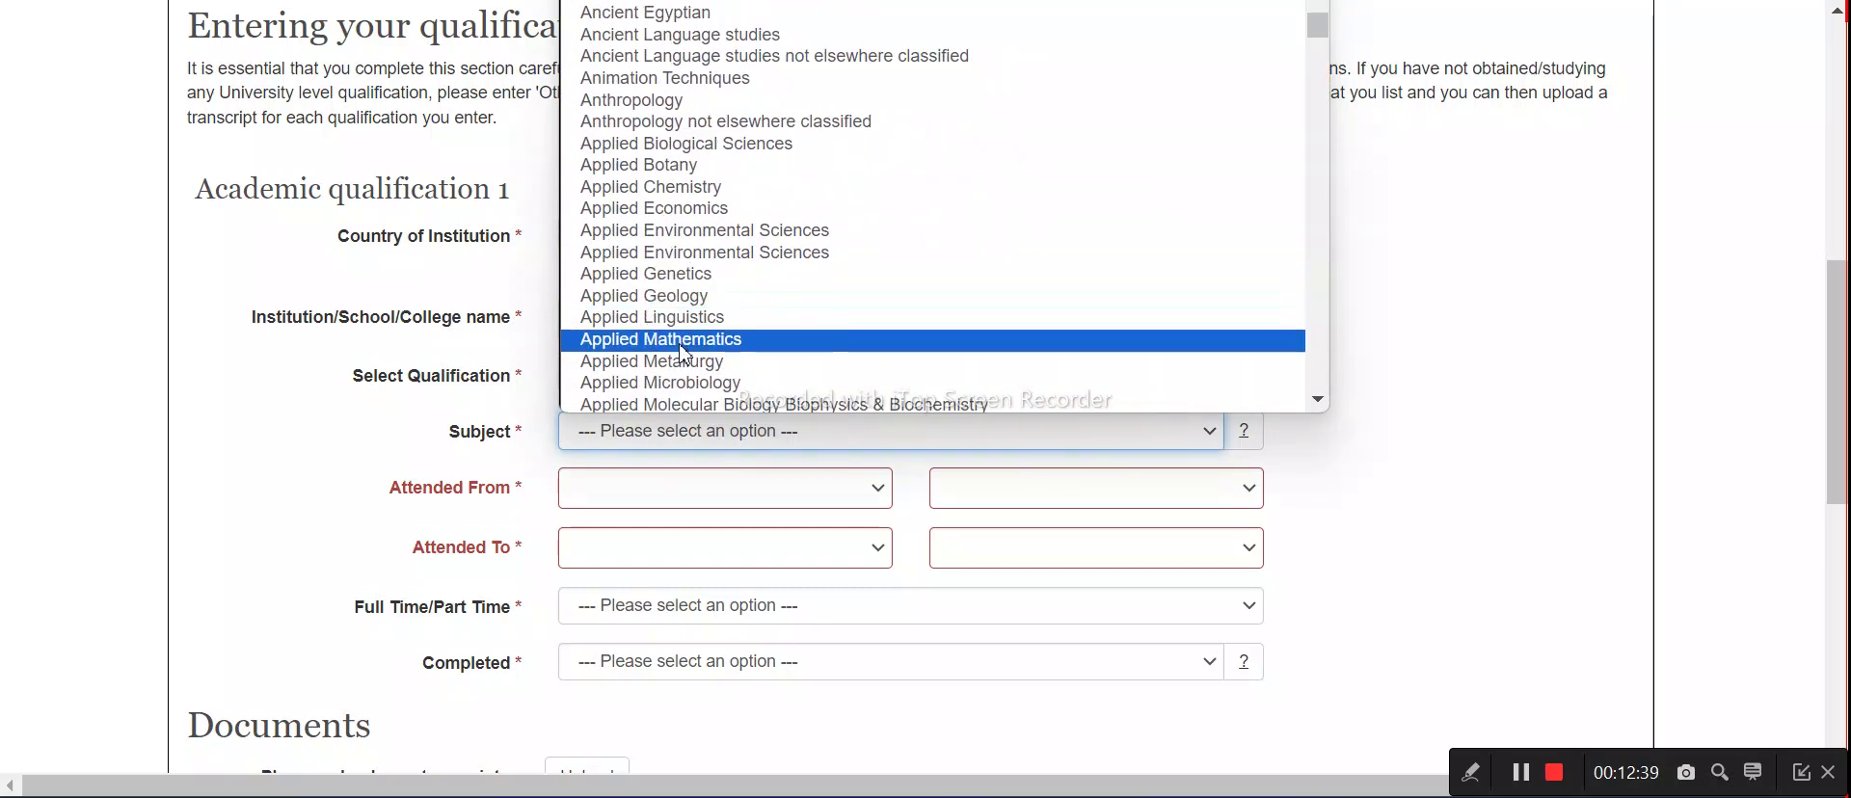
pyautogui.click(688, 38)
# Set the Attended From date of Academic qualification 1 to Jan 2018
pyautogui.scroll(-3, 685, 446)
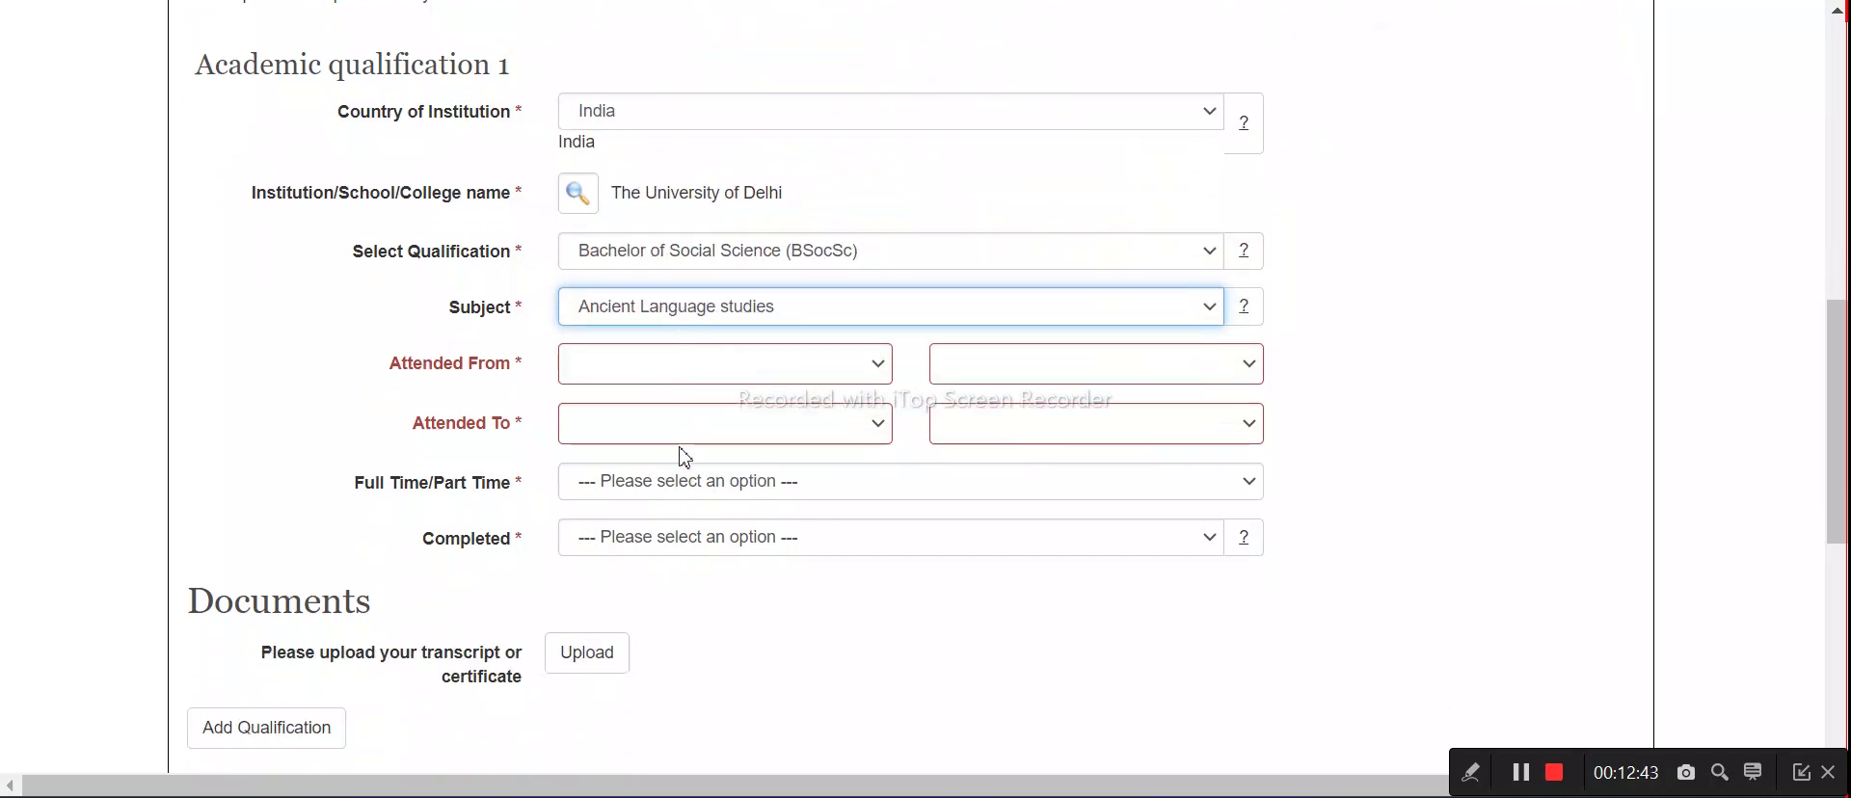
pyautogui.click(634, 340)
pyautogui.click(628, 391)
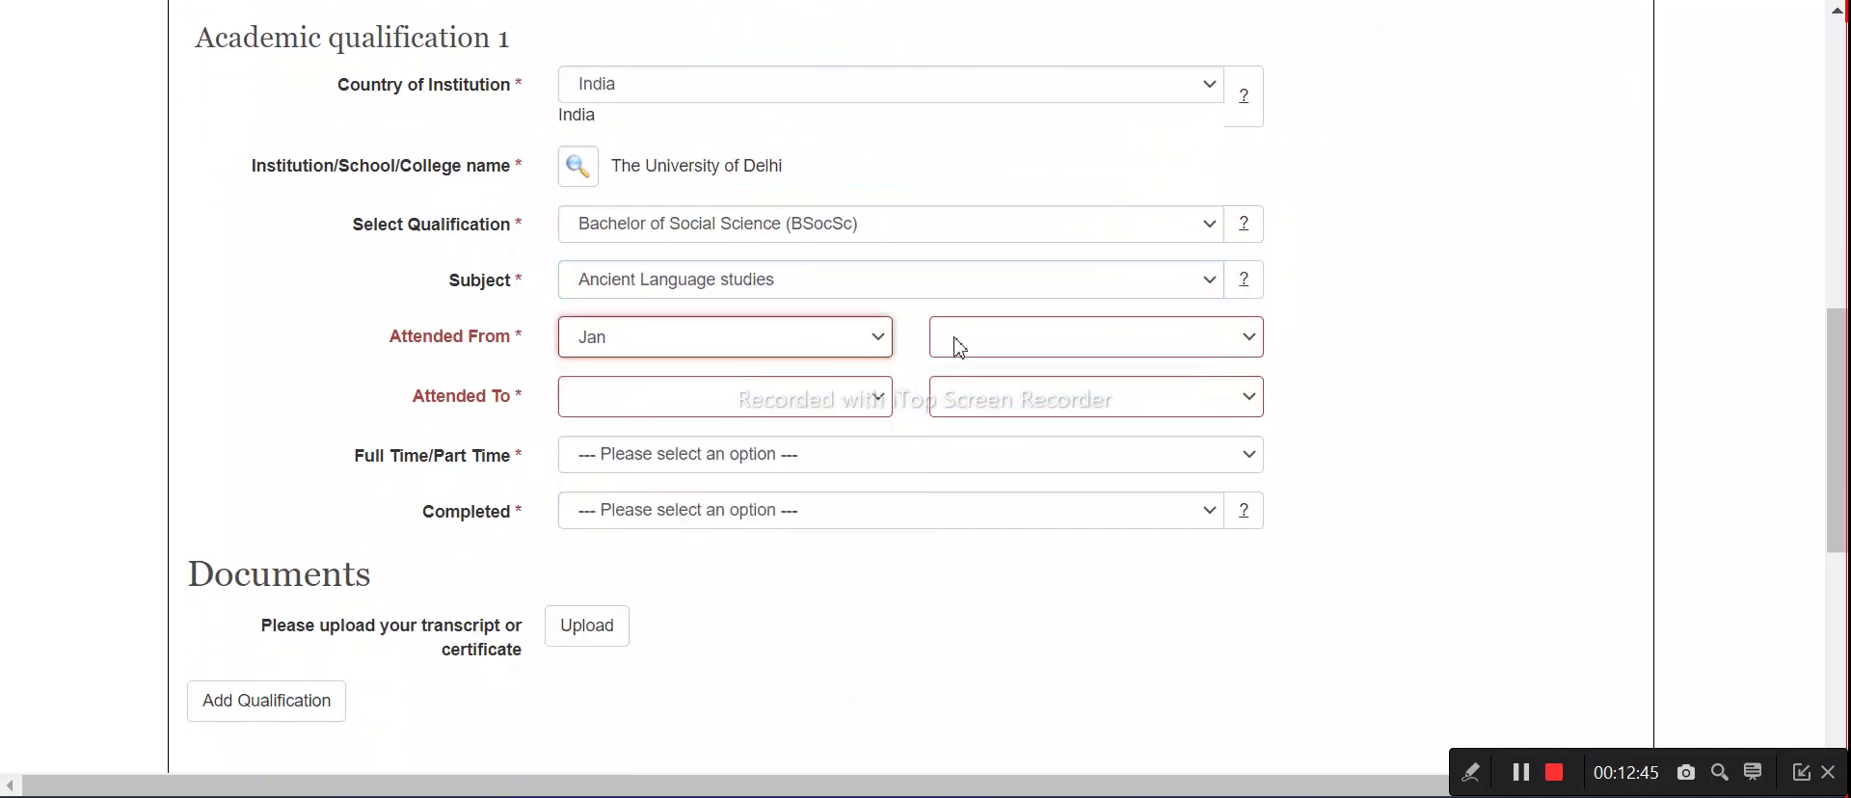
pyautogui.click(950, 343)
pyautogui.scroll(-10, 984, 675)
pyautogui.scroll(10, 993, 617)
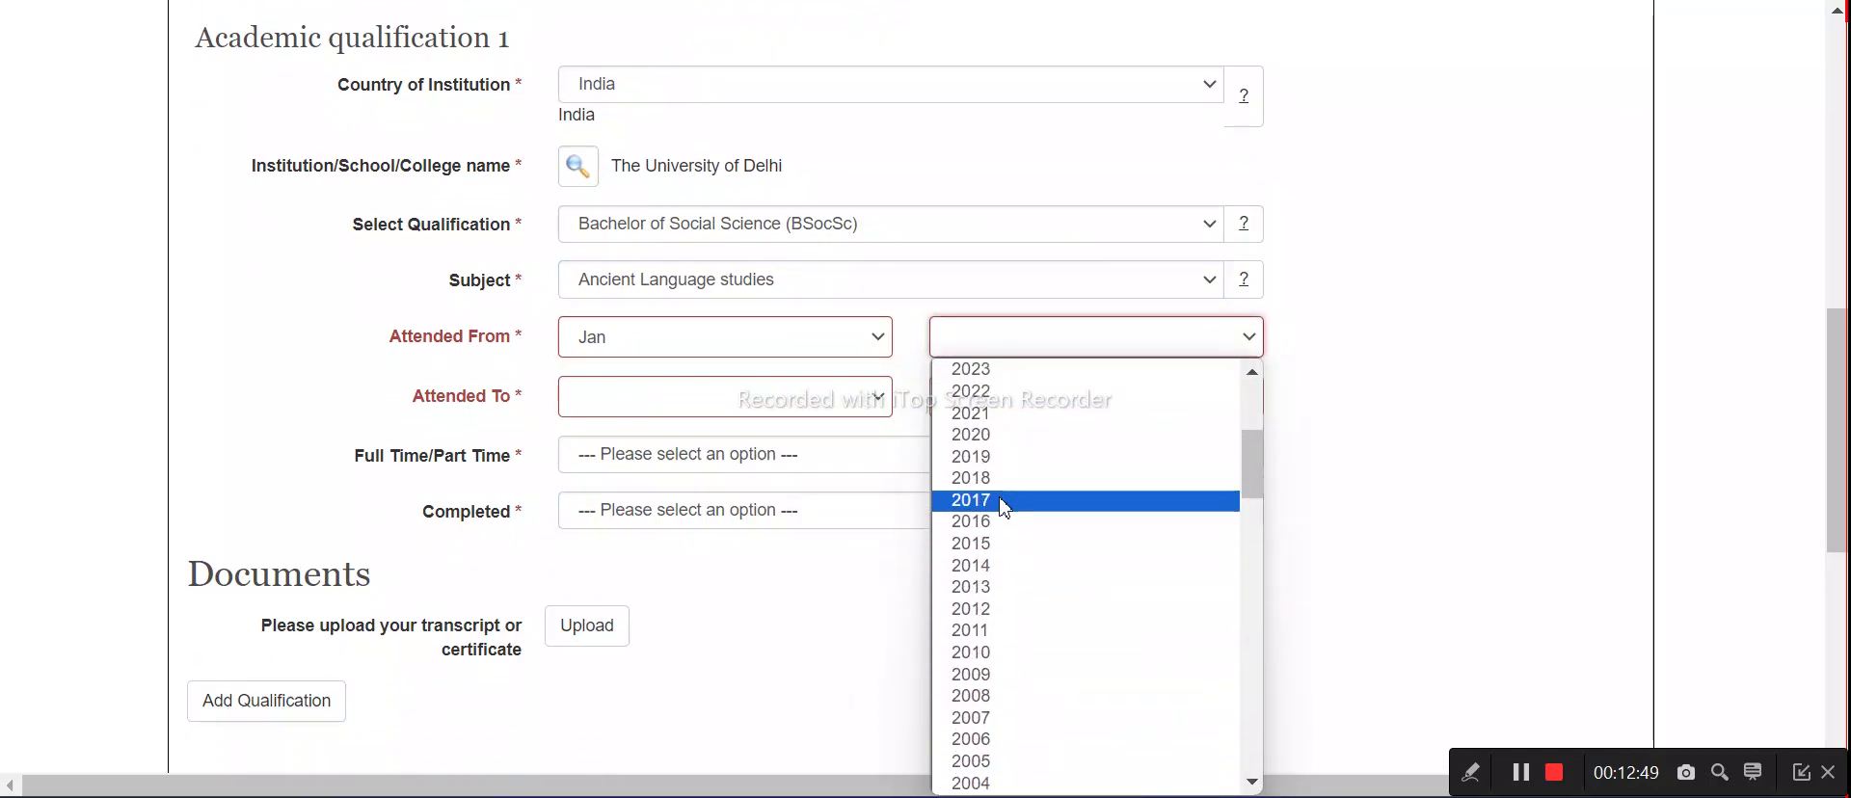
pyautogui.click(996, 483)
# Set the Attended To date of Academic qualification 1 to Jan 2022
pyautogui.click(713, 400)
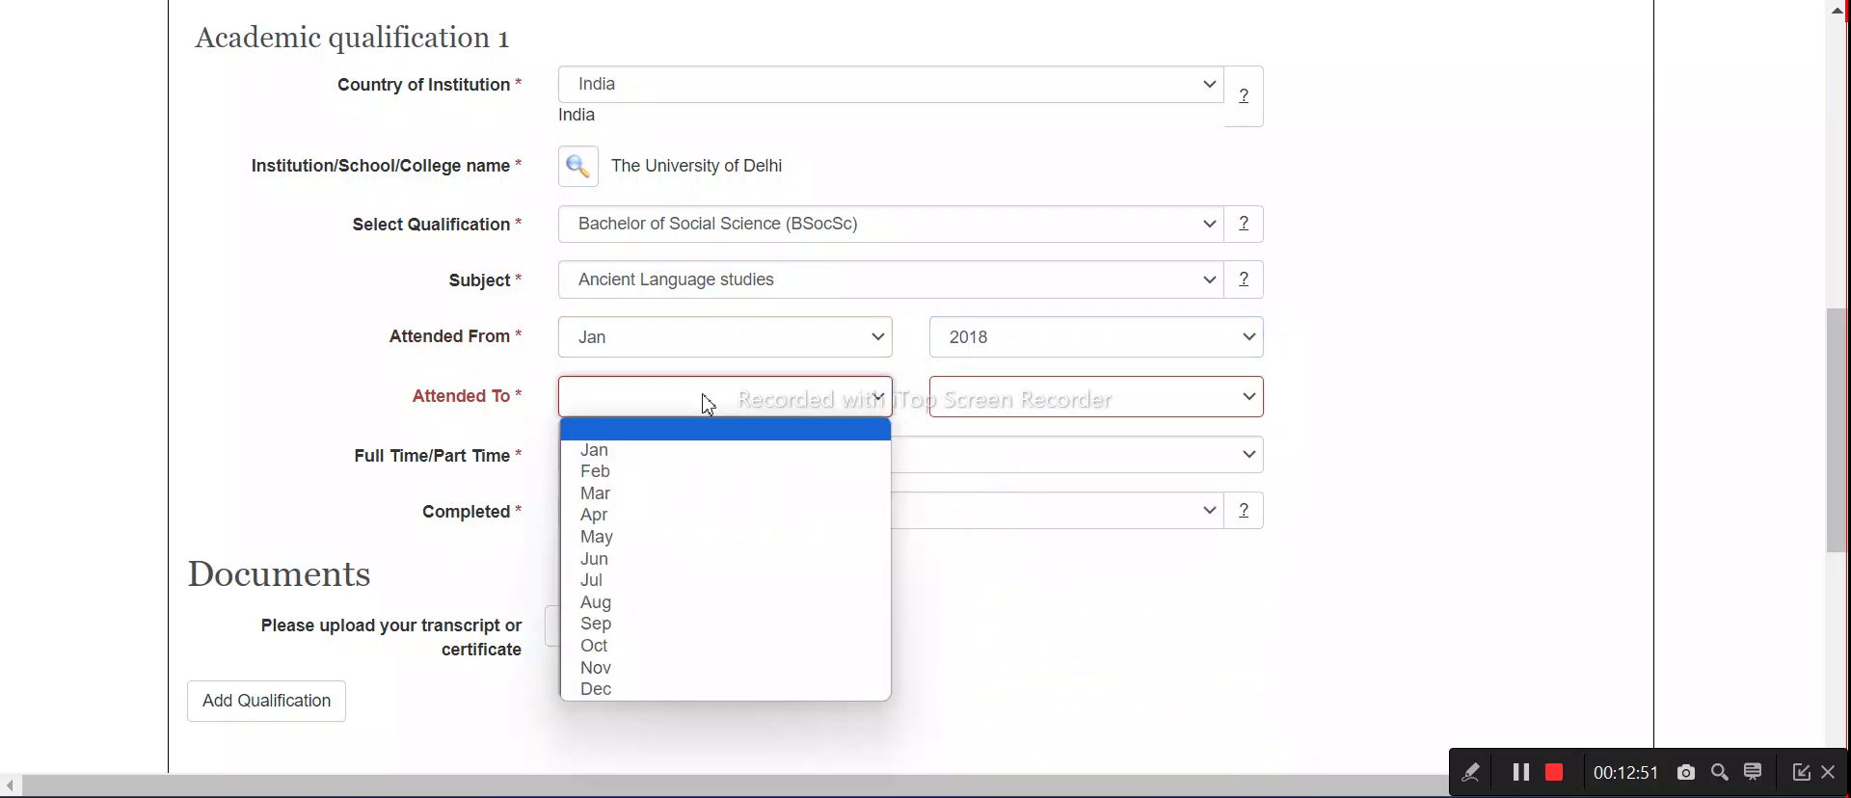
pyautogui.click(621, 462)
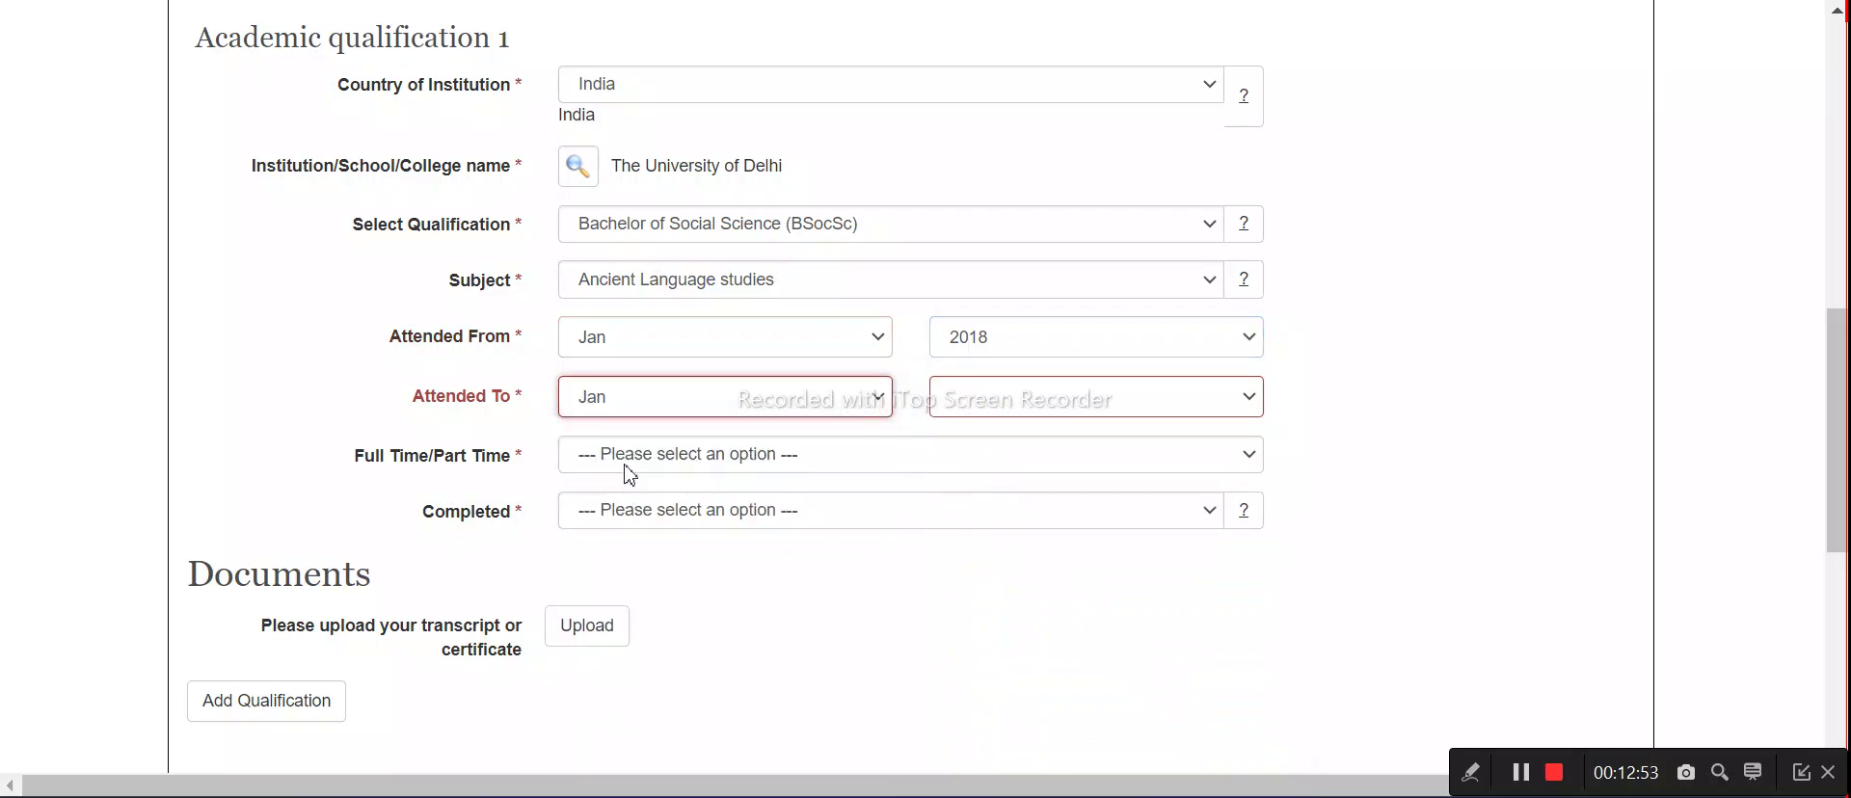
pyautogui.click(1010, 394)
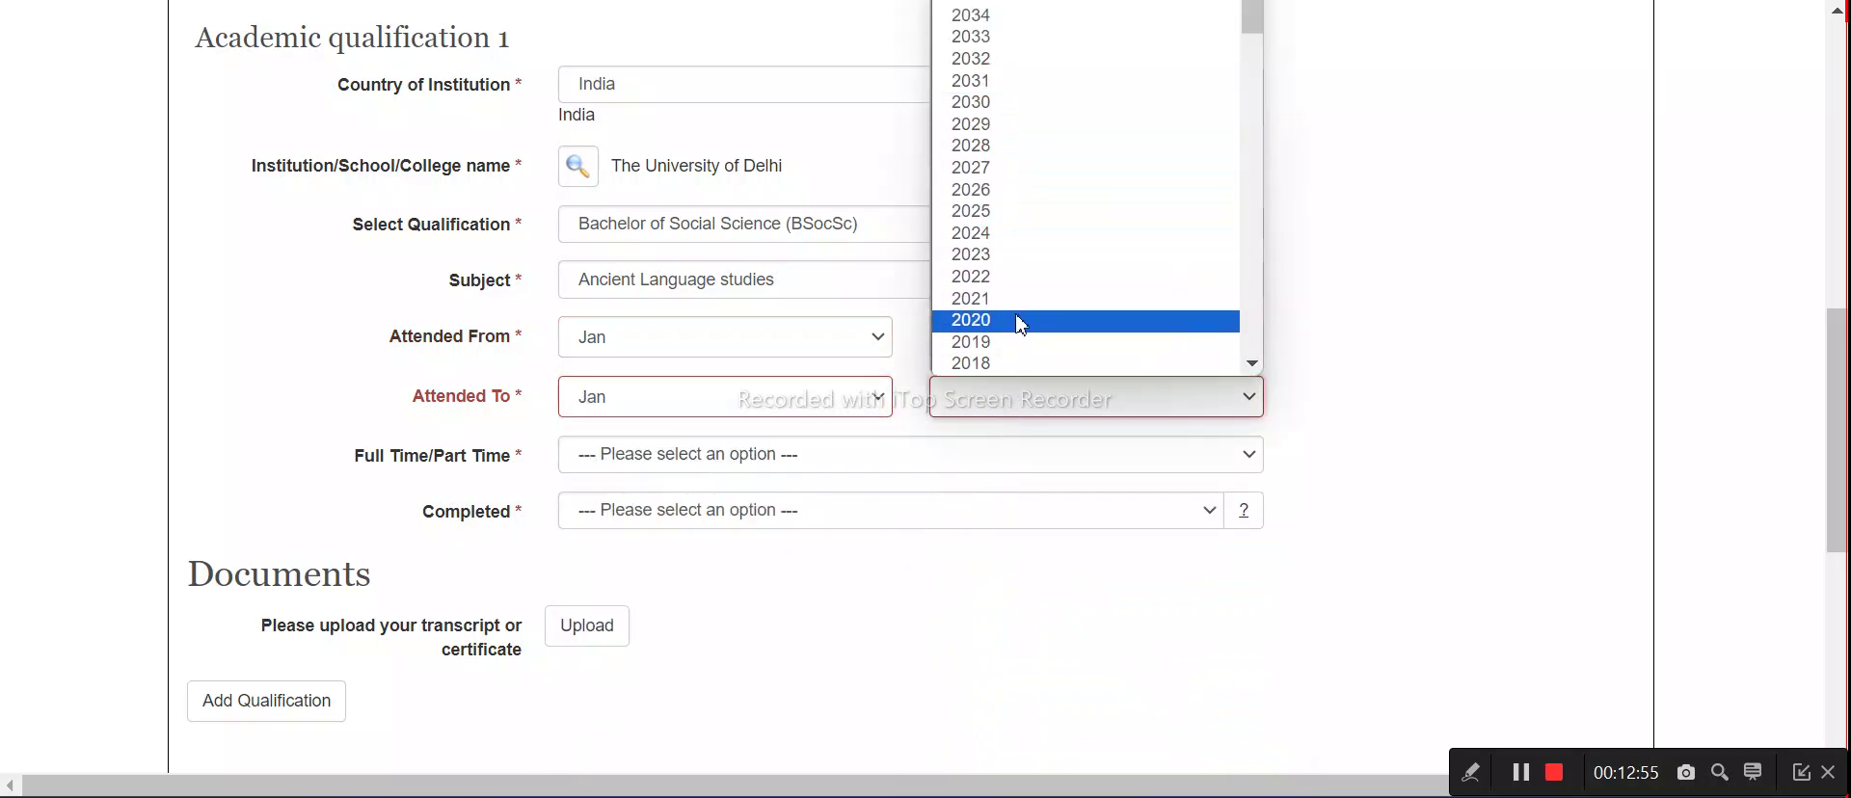
pyautogui.press('Escape')
# Set Full Time/Part Time to Full Time and Completed to Yes for Academic qualification 1
pyautogui.click(709, 459)
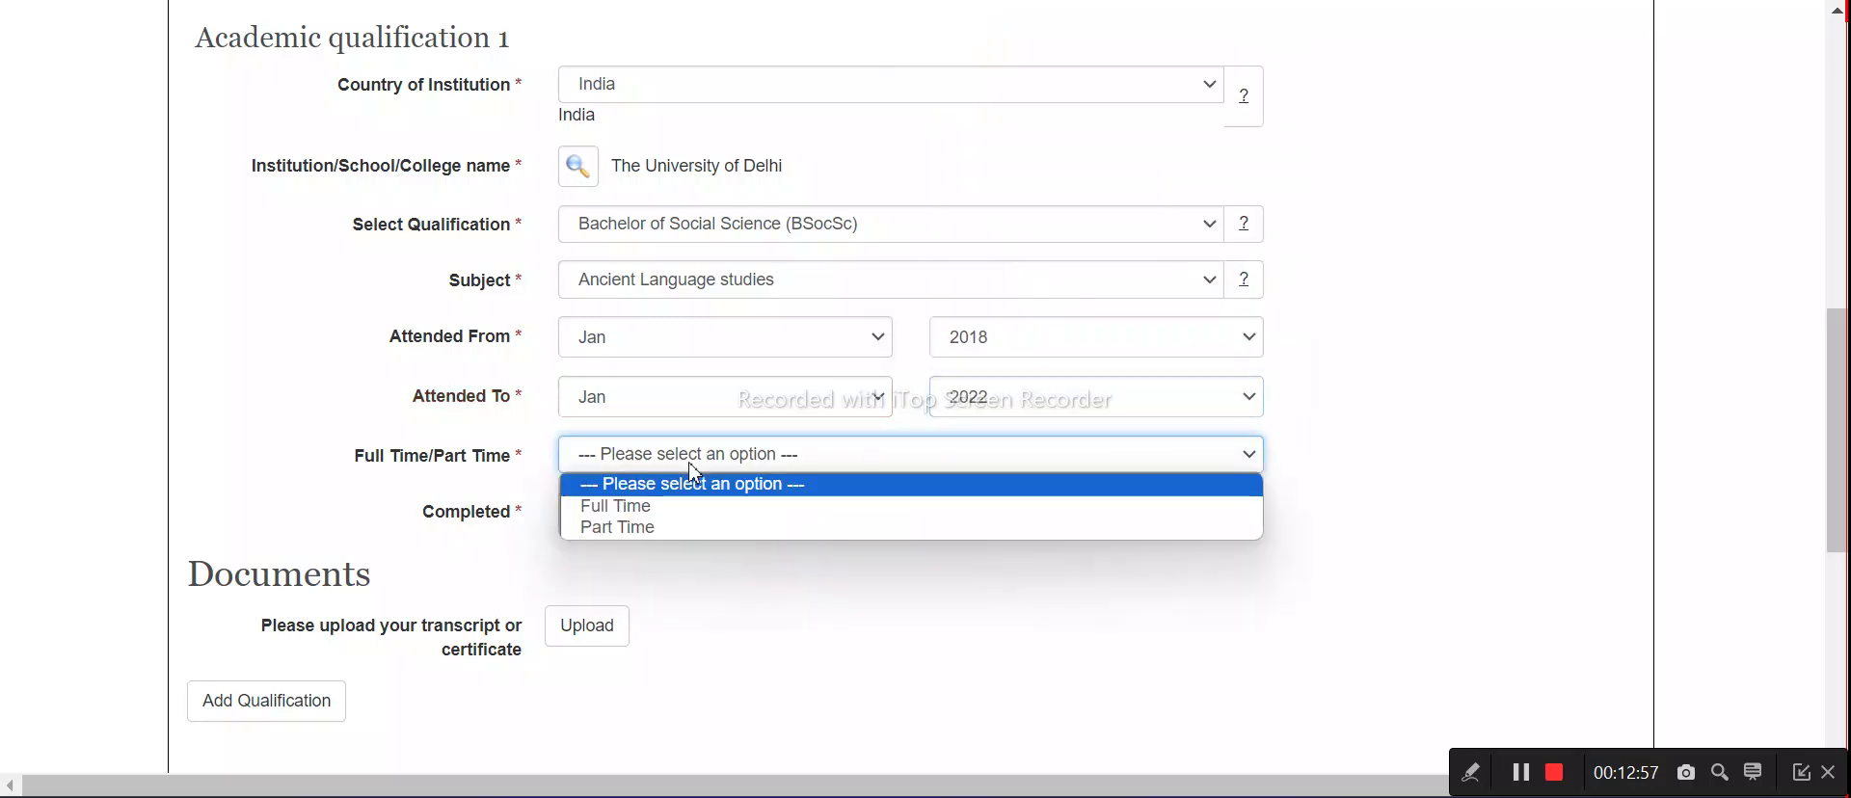
pyautogui.click(675, 507)
pyautogui.click(670, 520)
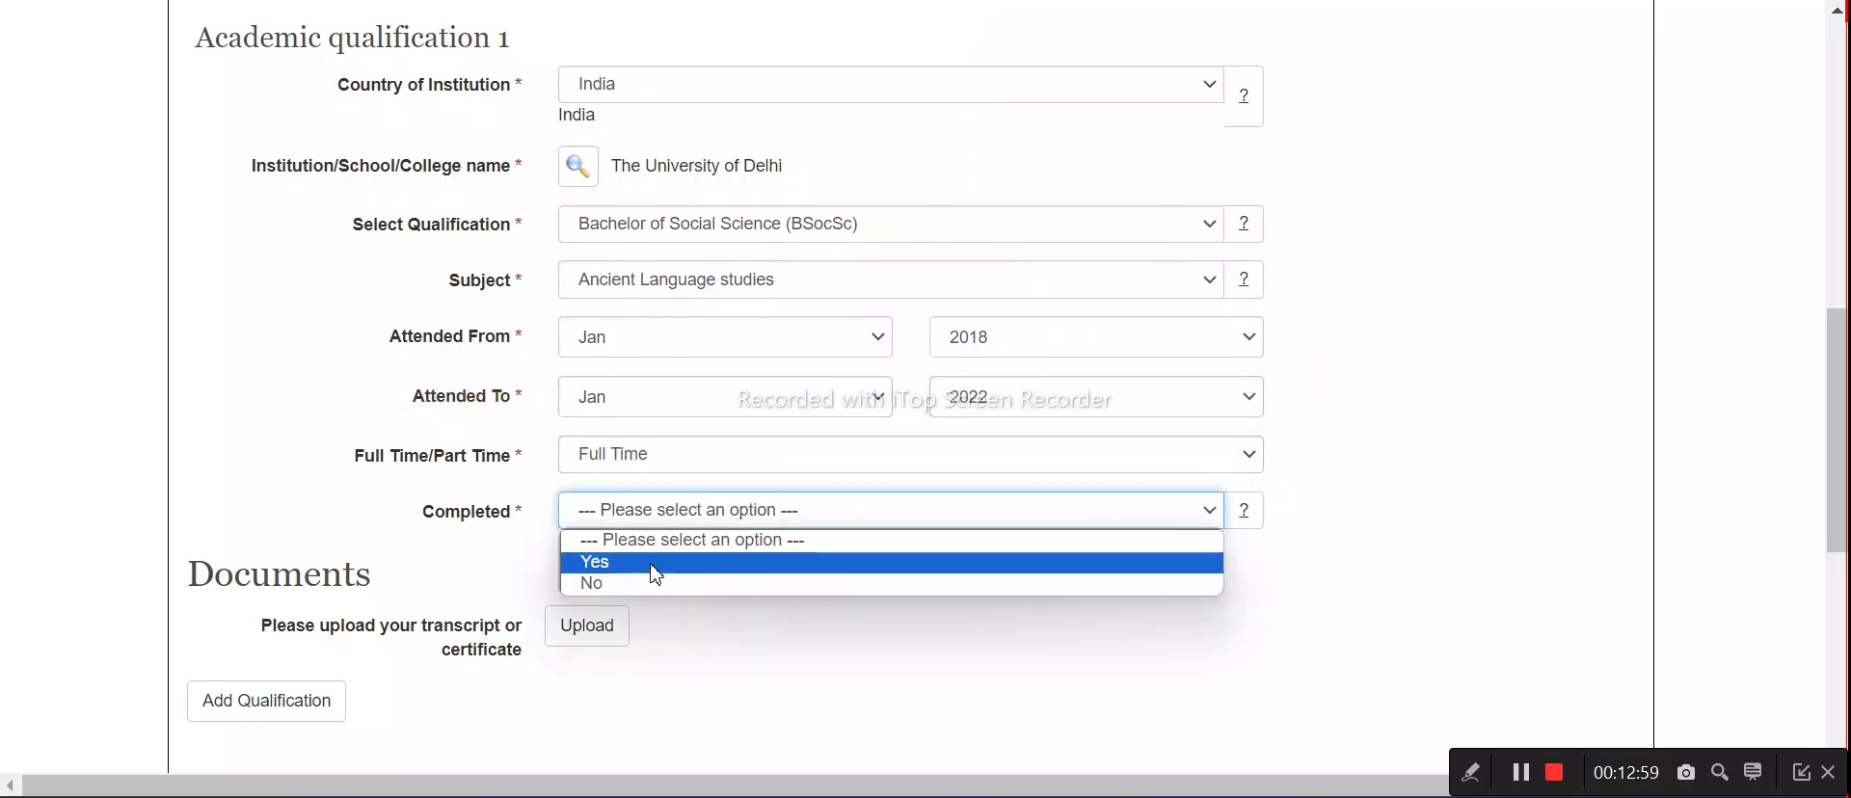
pyautogui.click(649, 563)
# Enter 4.0 as the Grade/GPA and set the Completion Date to 01 Jan 2022
pyautogui.click(633, 461)
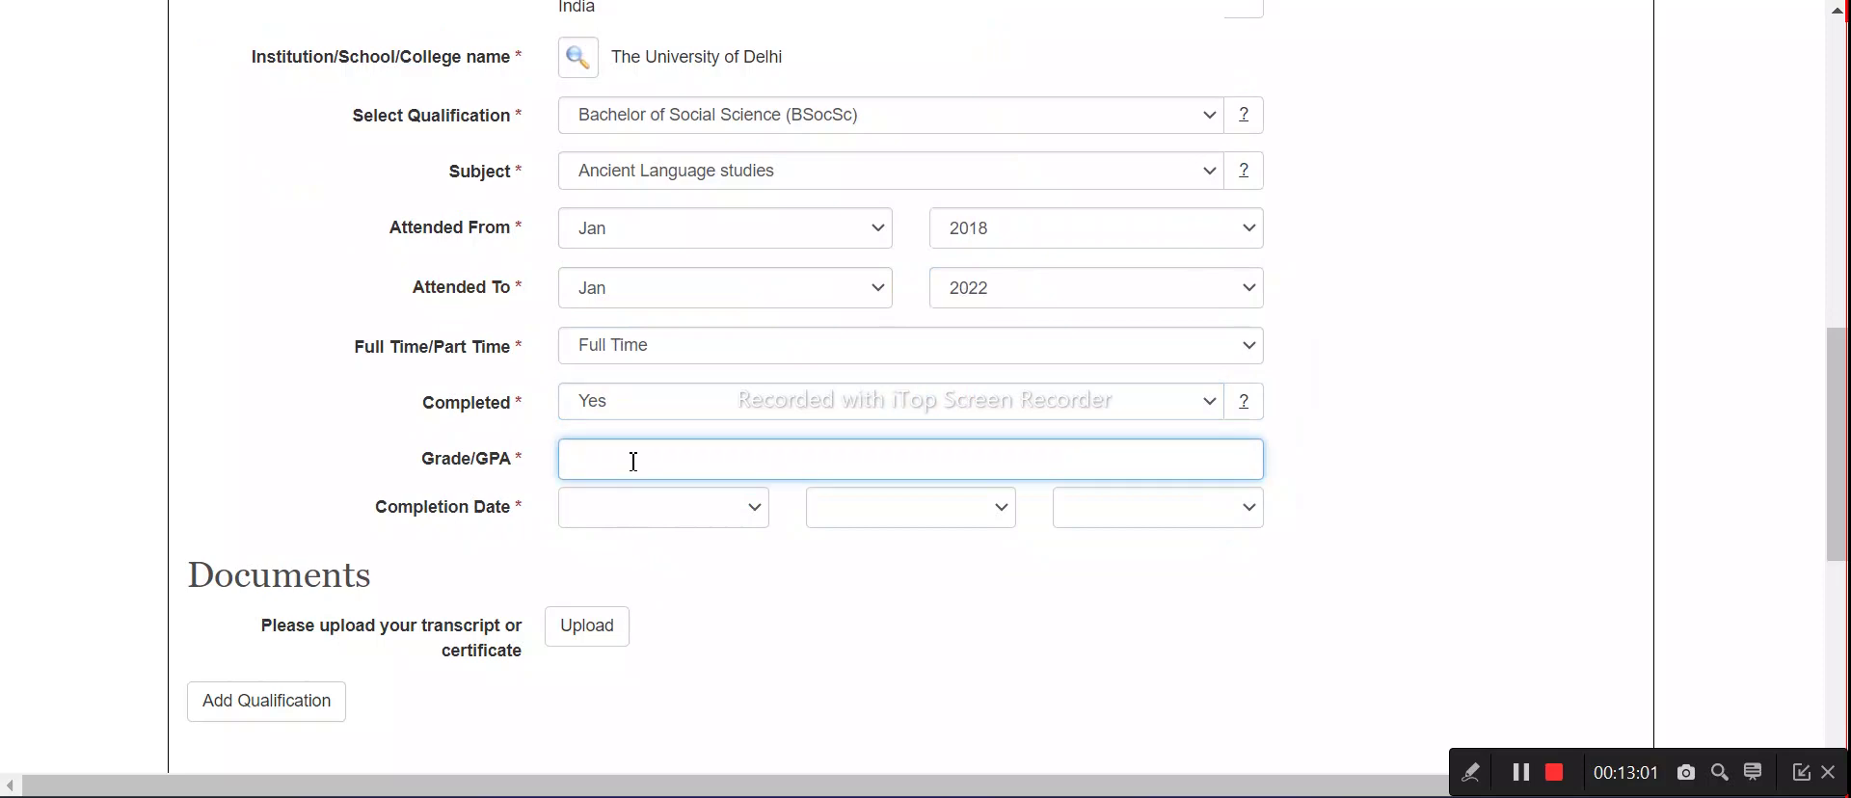
pyautogui.click(632, 518)
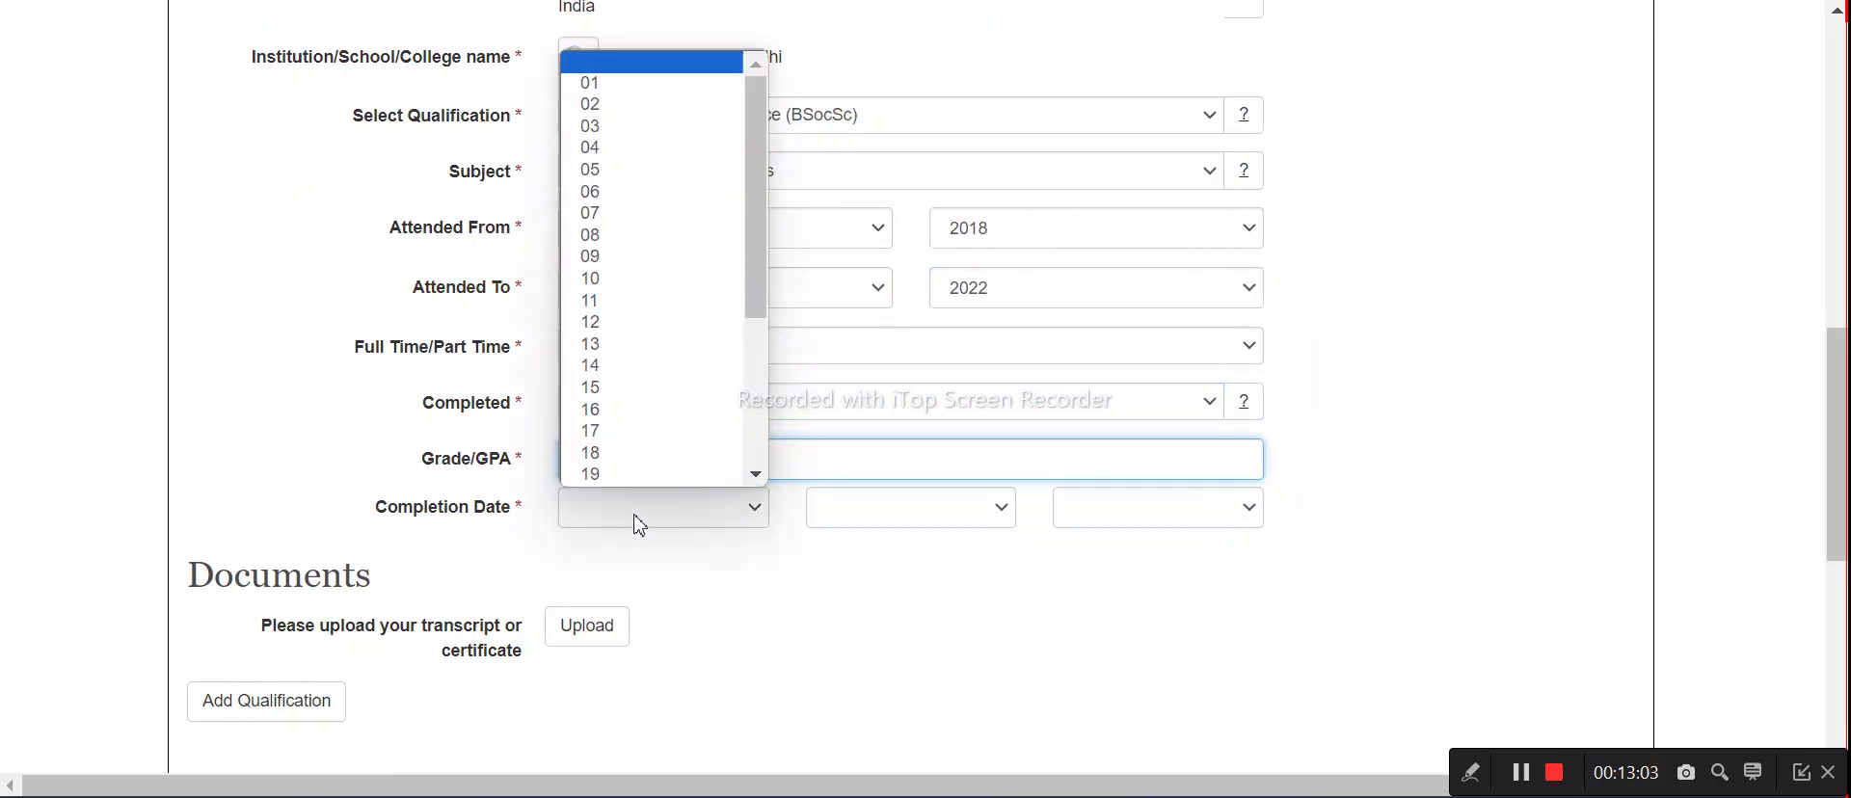
pyautogui.click(627, 79)
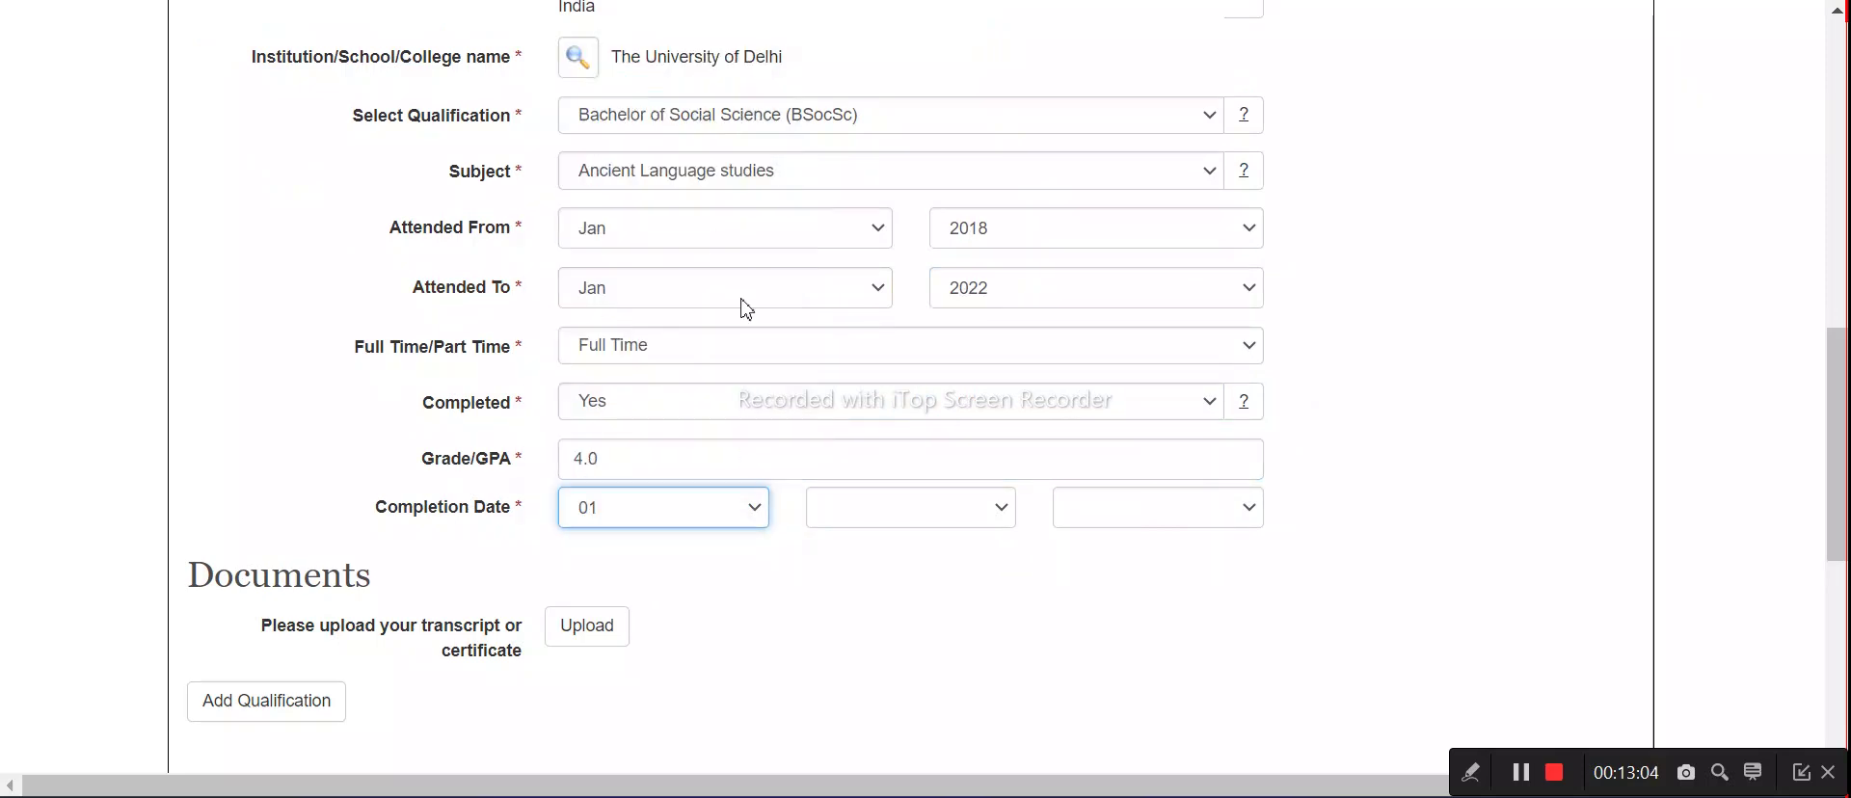
pyautogui.click(848, 519)
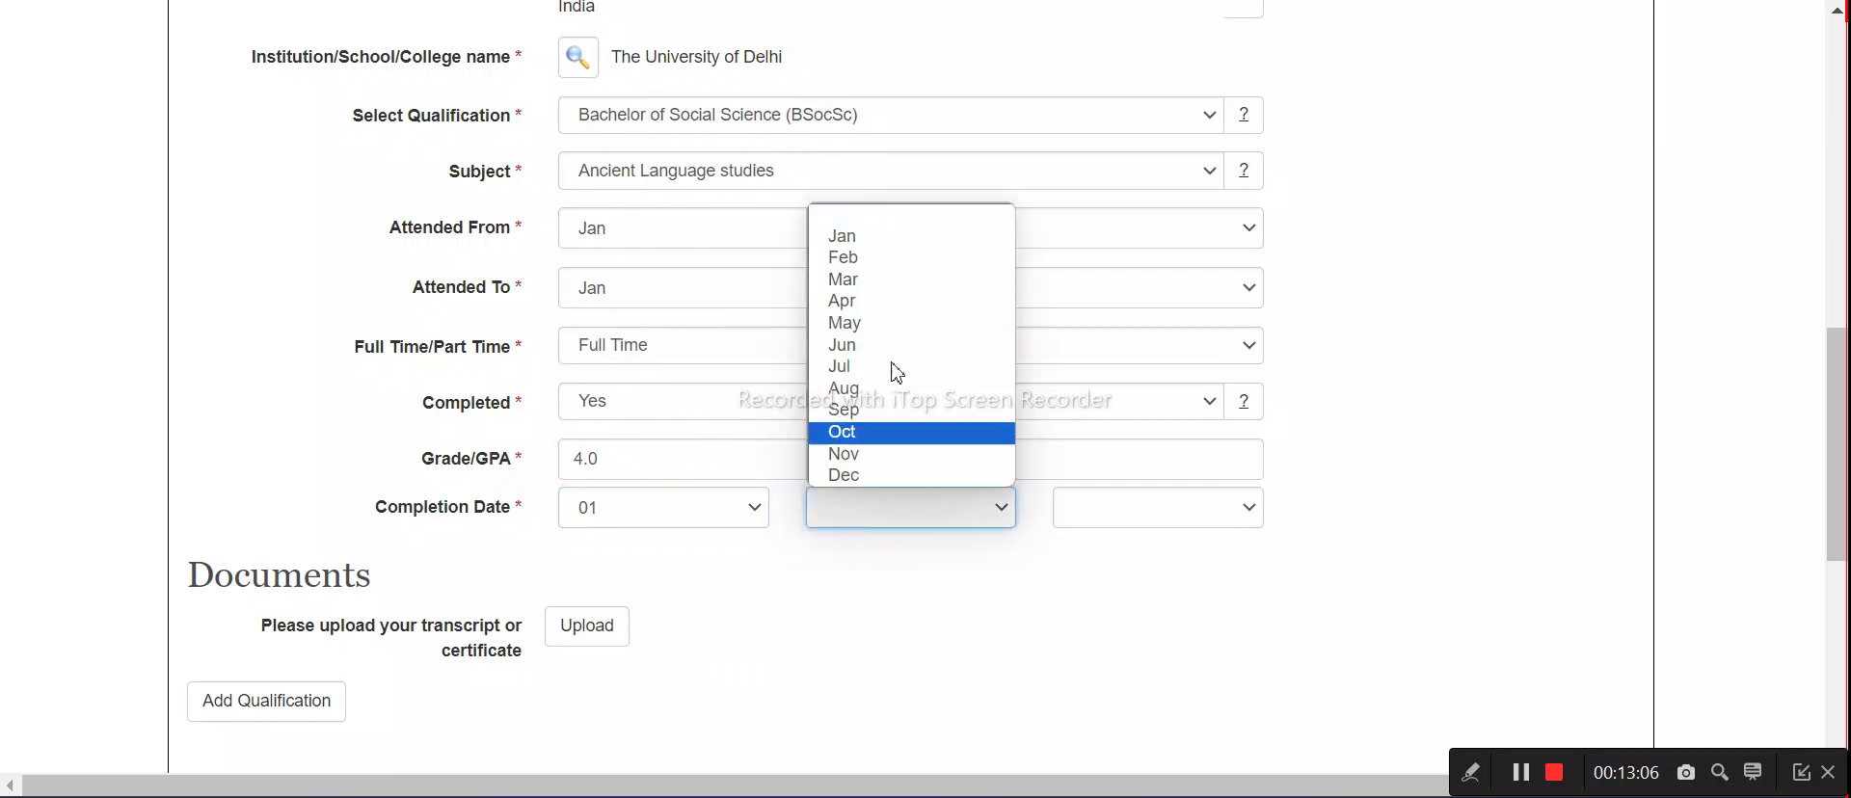
pyautogui.click(896, 240)
pyautogui.click(1105, 517)
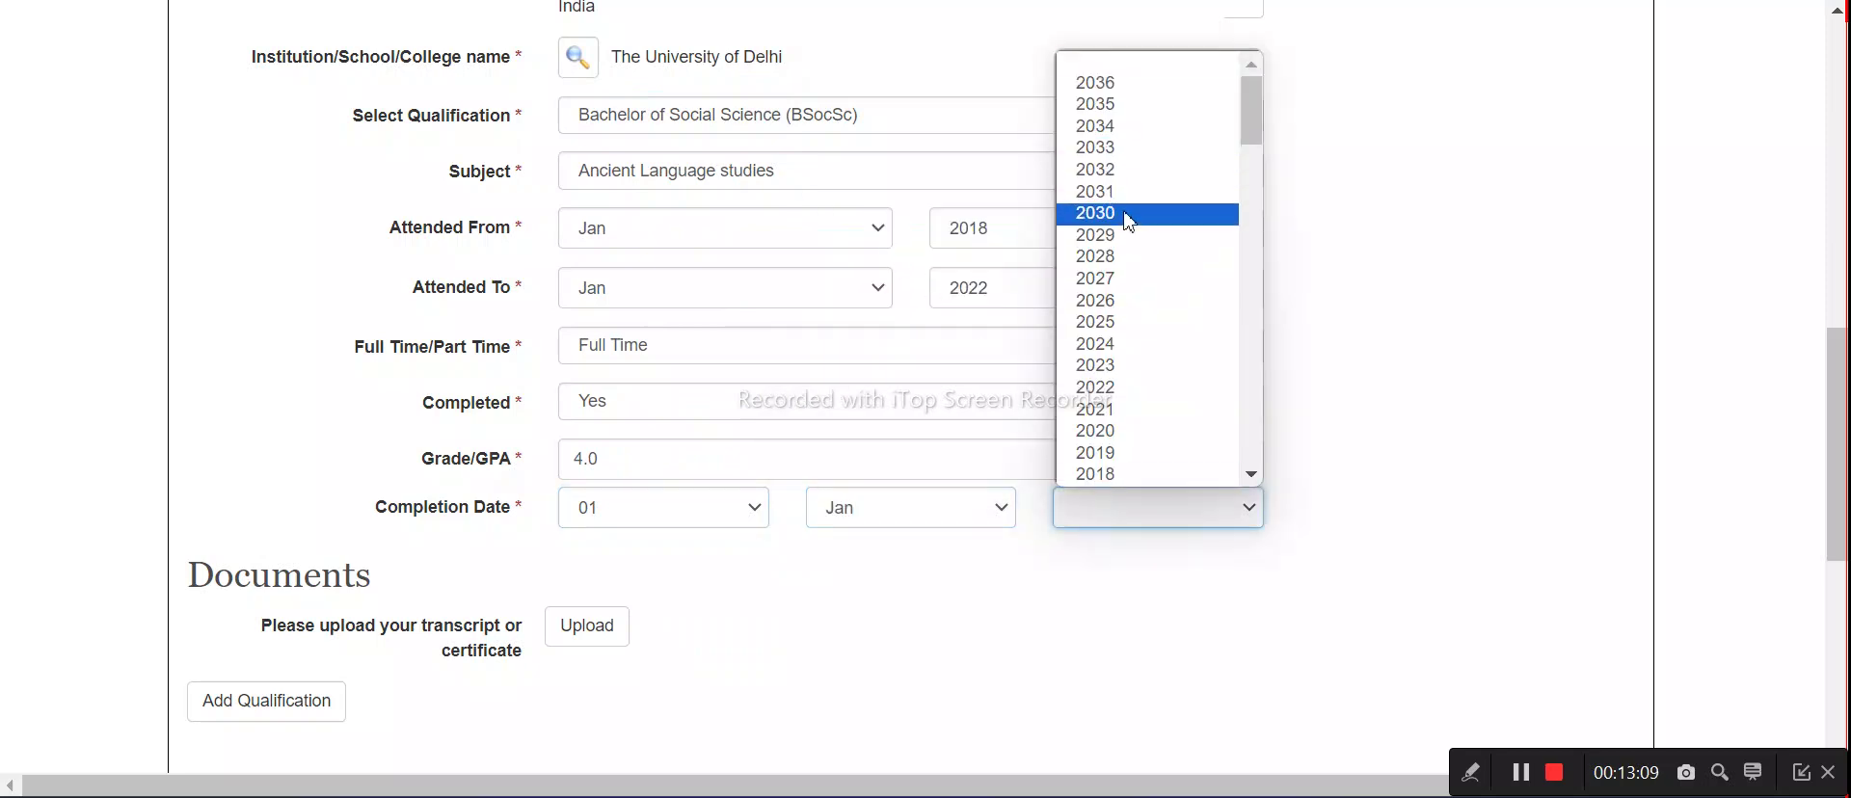
pyautogui.click(1135, 386)
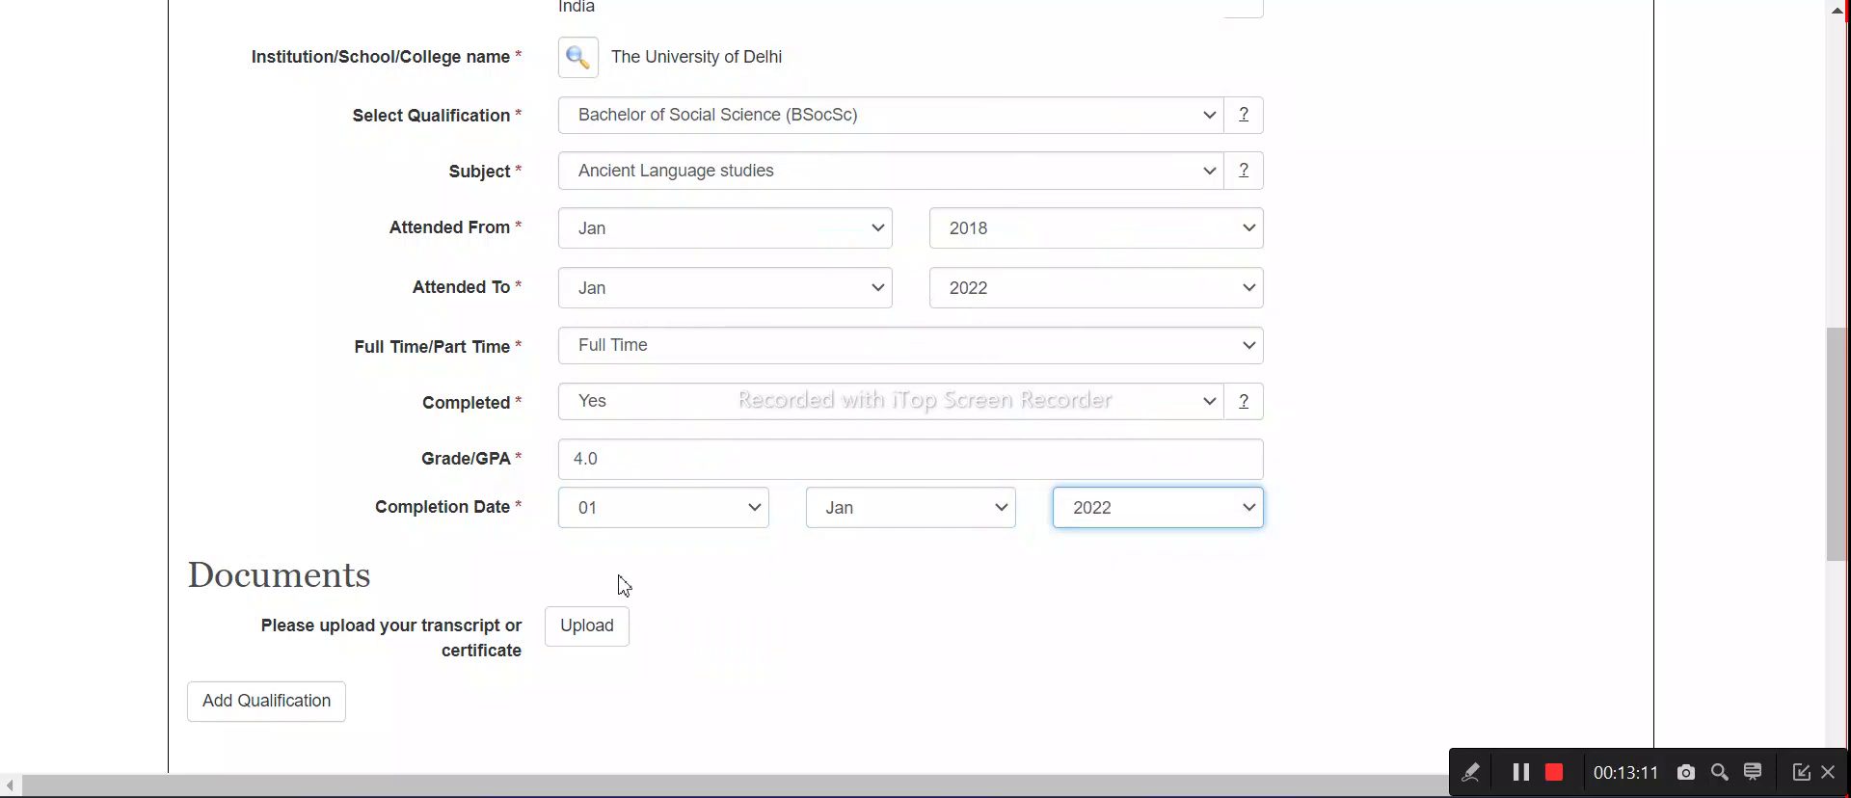
# Upload the file "sample pdf" from the Desktop folder as the transcript or certificate
pyautogui.scroll(-2, 579, 583)
pyautogui.click(614, 483)
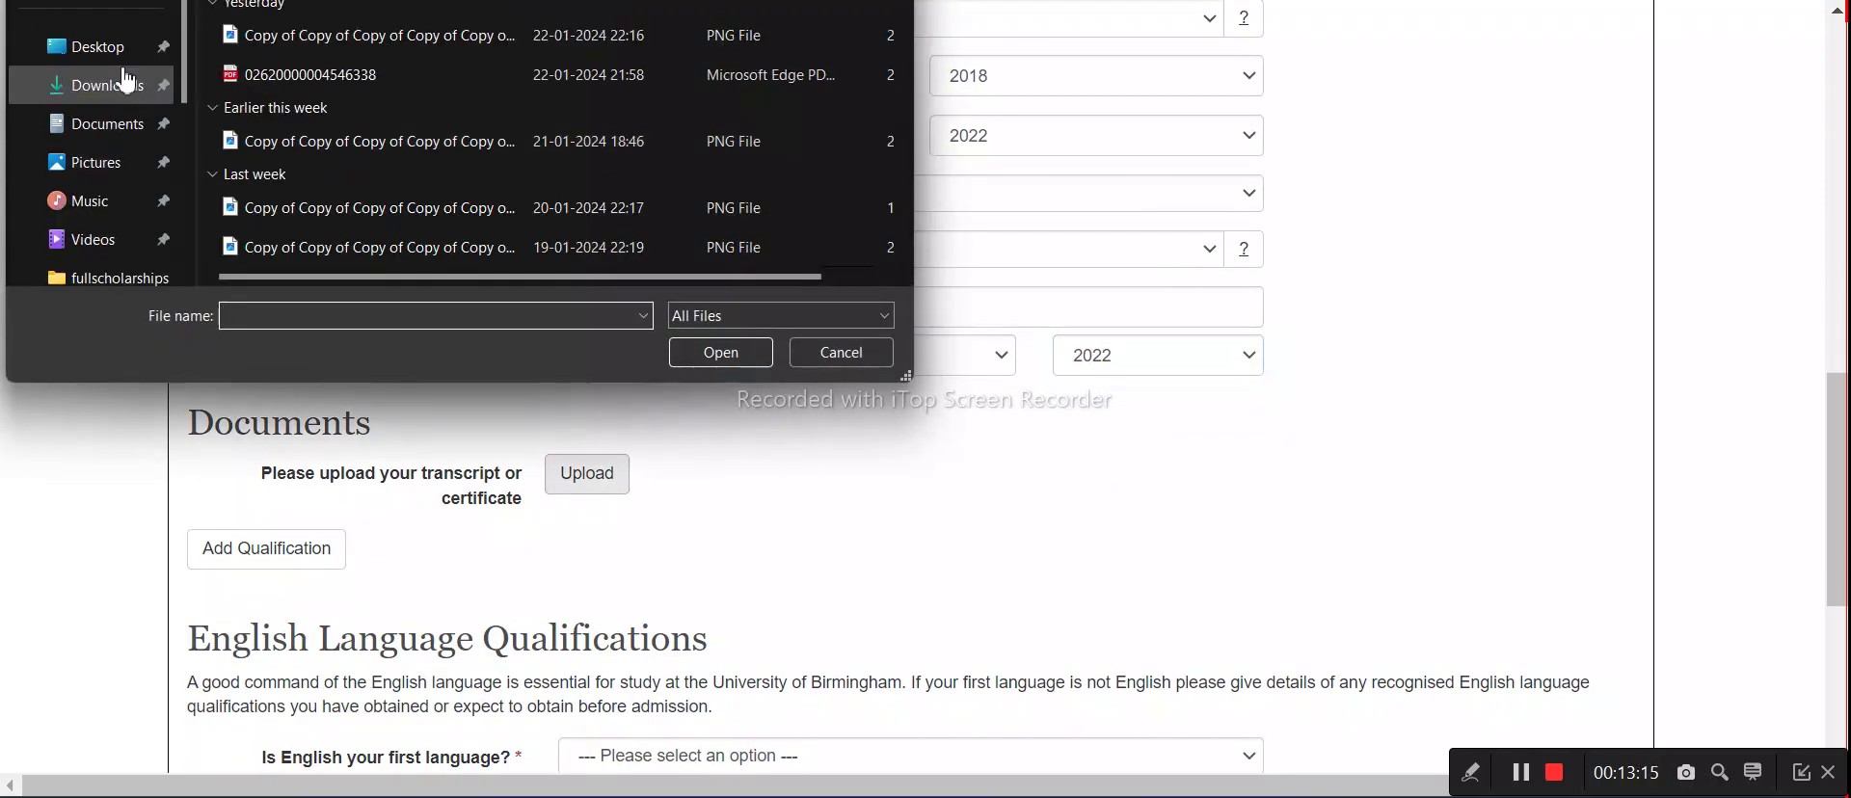
pyautogui.click(92, 47)
pyautogui.click(352, 161)
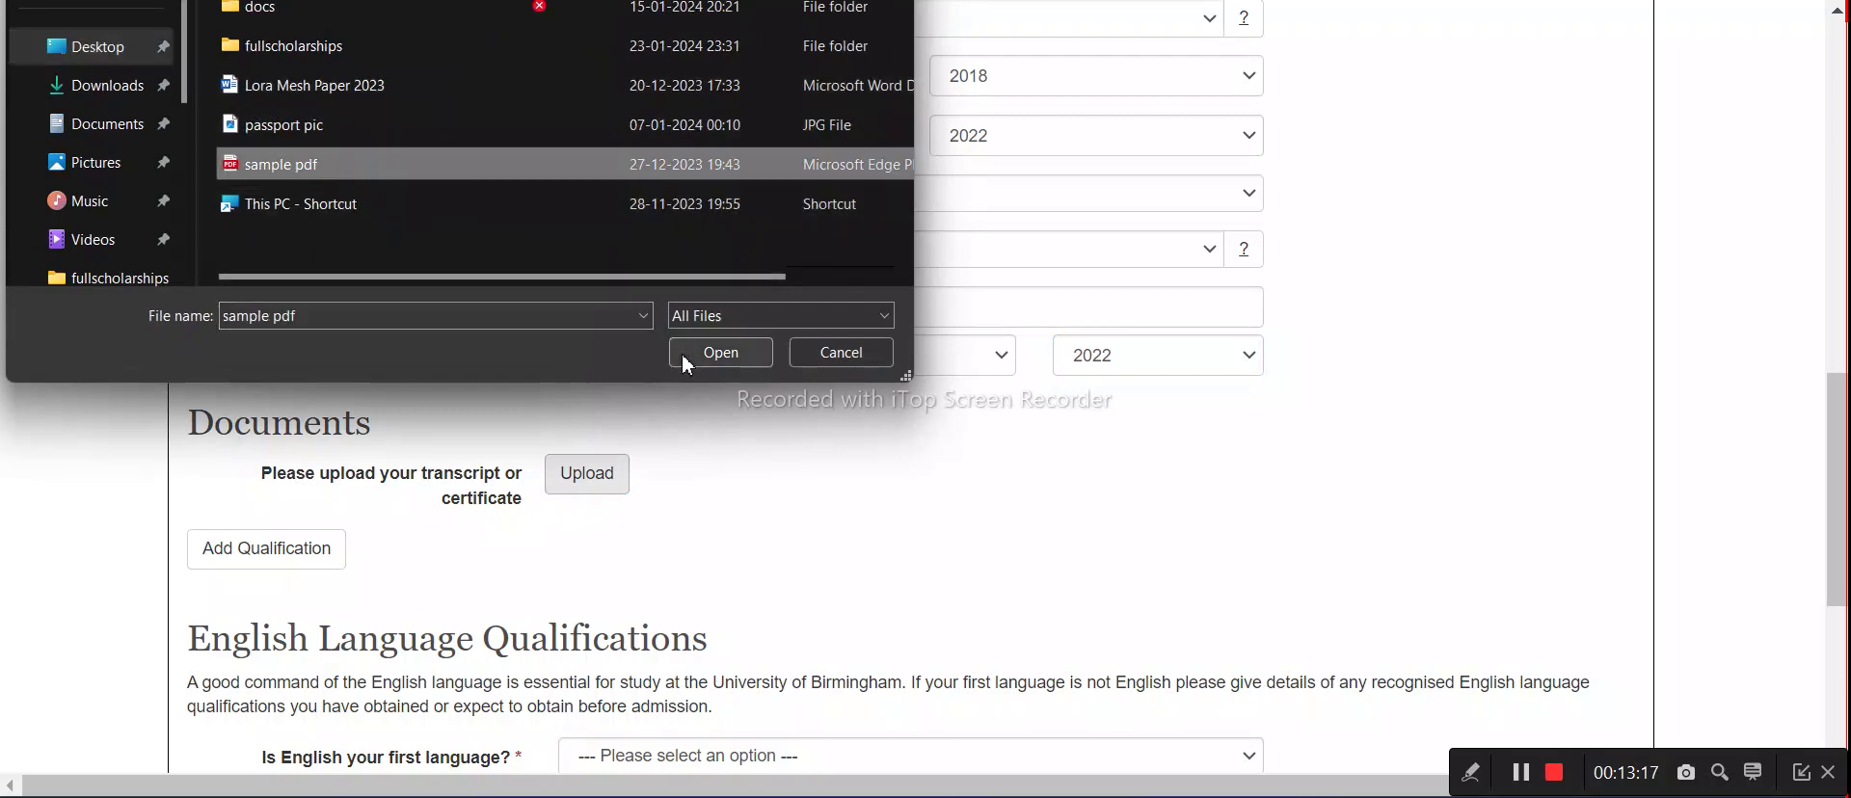
pyautogui.click(704, 353)
pyautogui.scroll(-1, 461, 533)
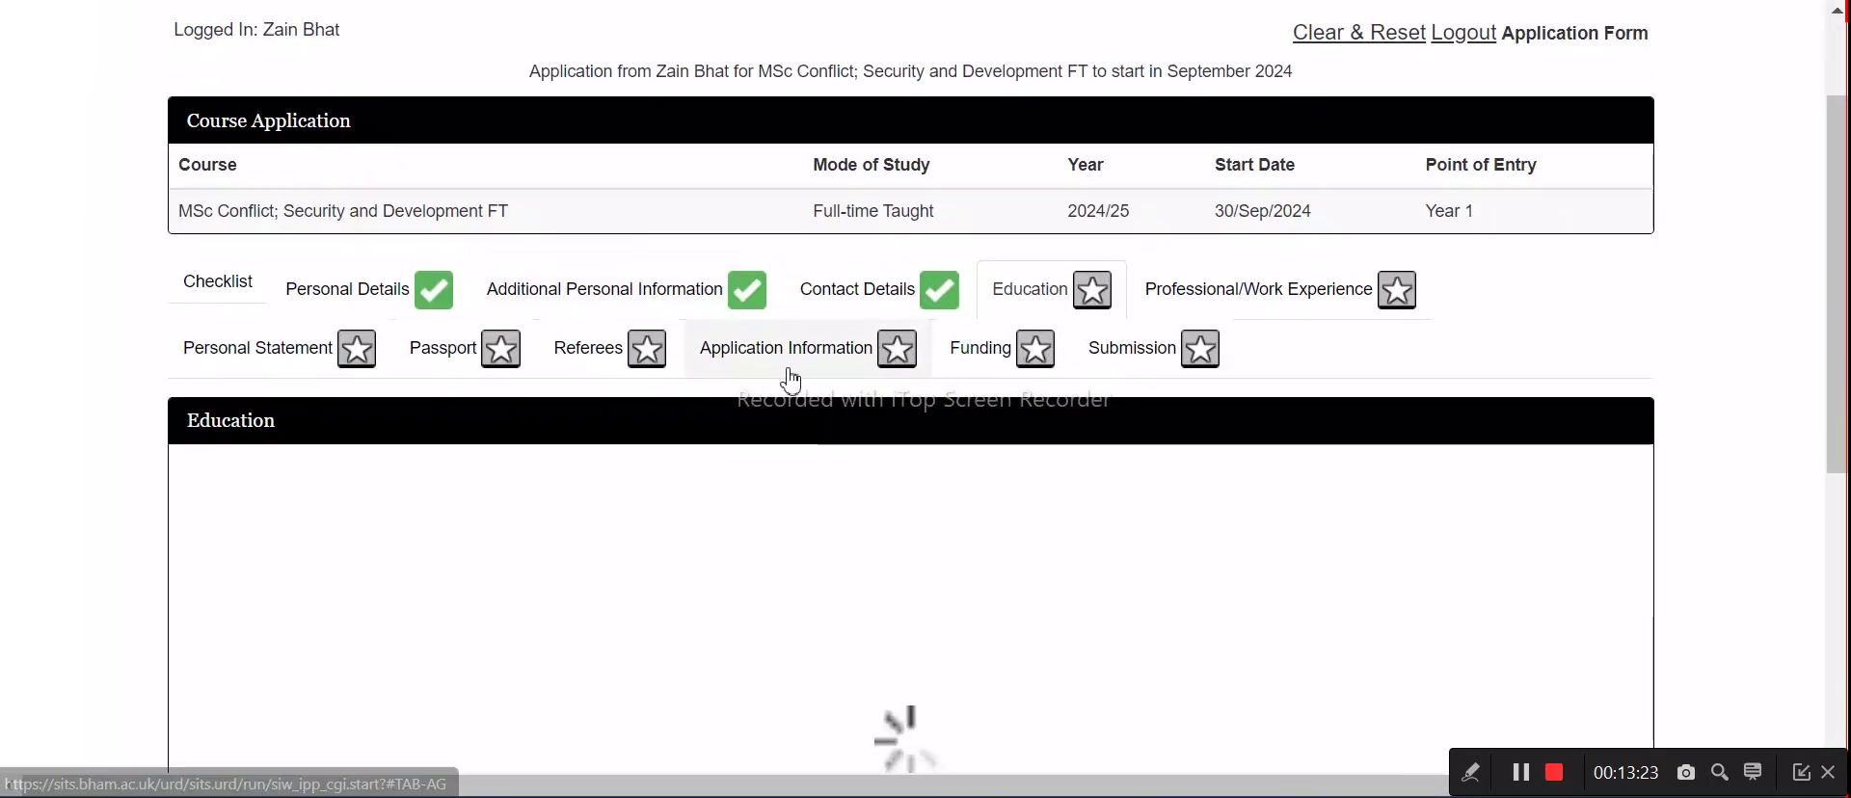
# Answer Yes to English being the first language, and save the Education section to continue to Professional/Work Experience
pyautogui.scroll(-5, 762, 381)
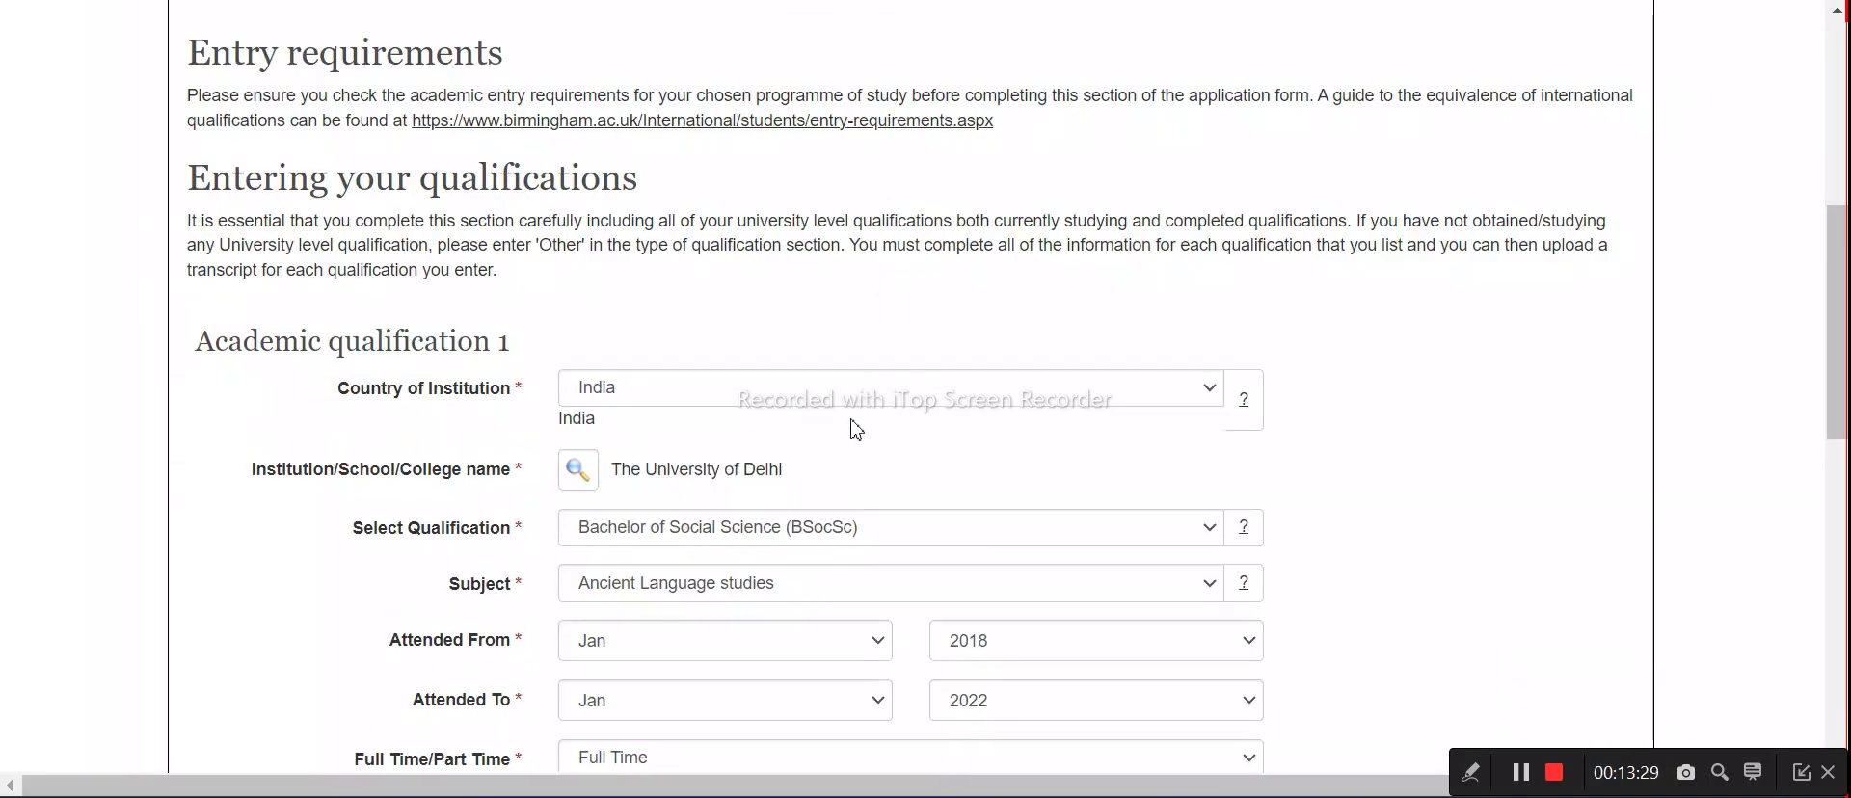
pyautogui.scroll(-5, 857, 428)
pyautogui.scroll(-6, 768, 419)
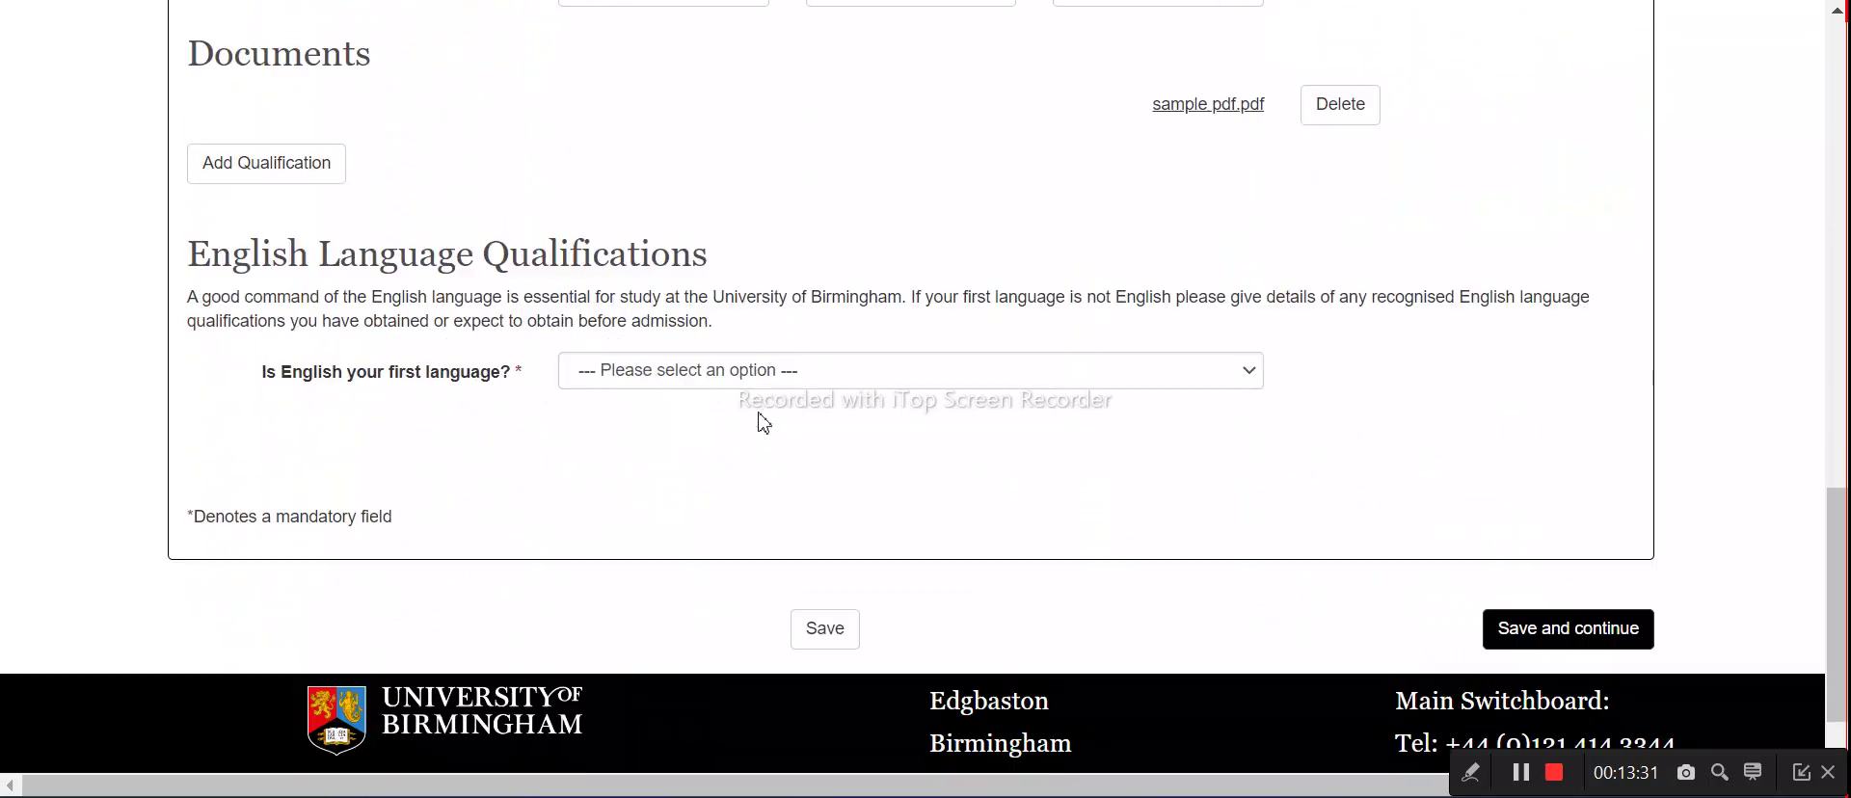
pyautogui.click(662, 308)
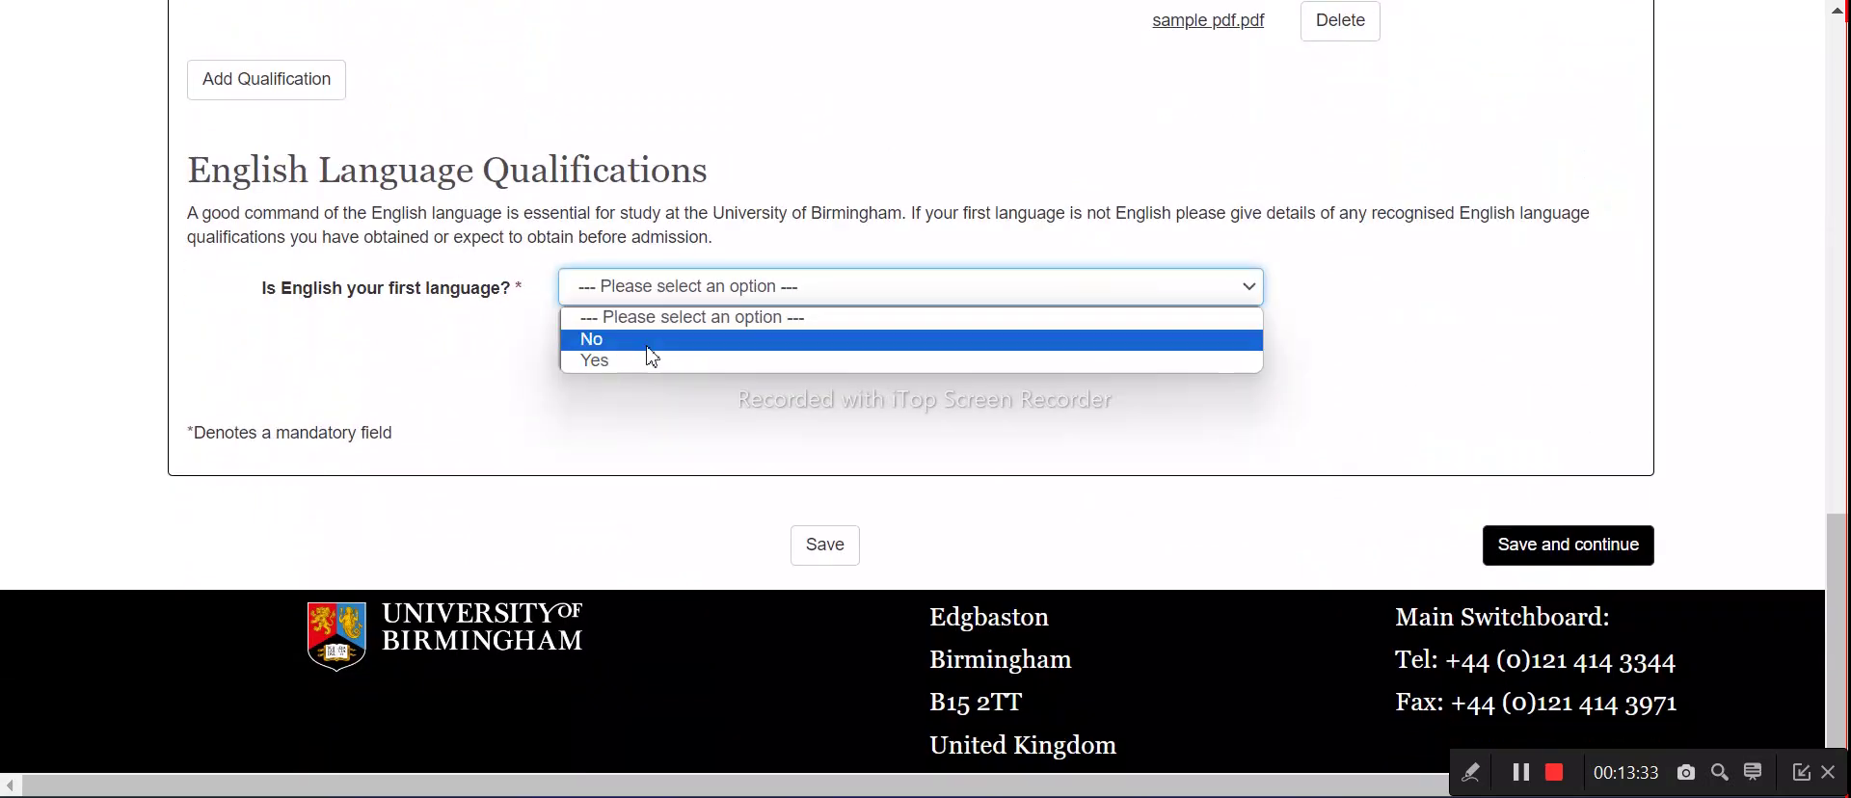
pyautogui.click(649, 355)
pyautogui.scroll(1, 645, 358)
pyautogui.scroll(2, 756, 387)
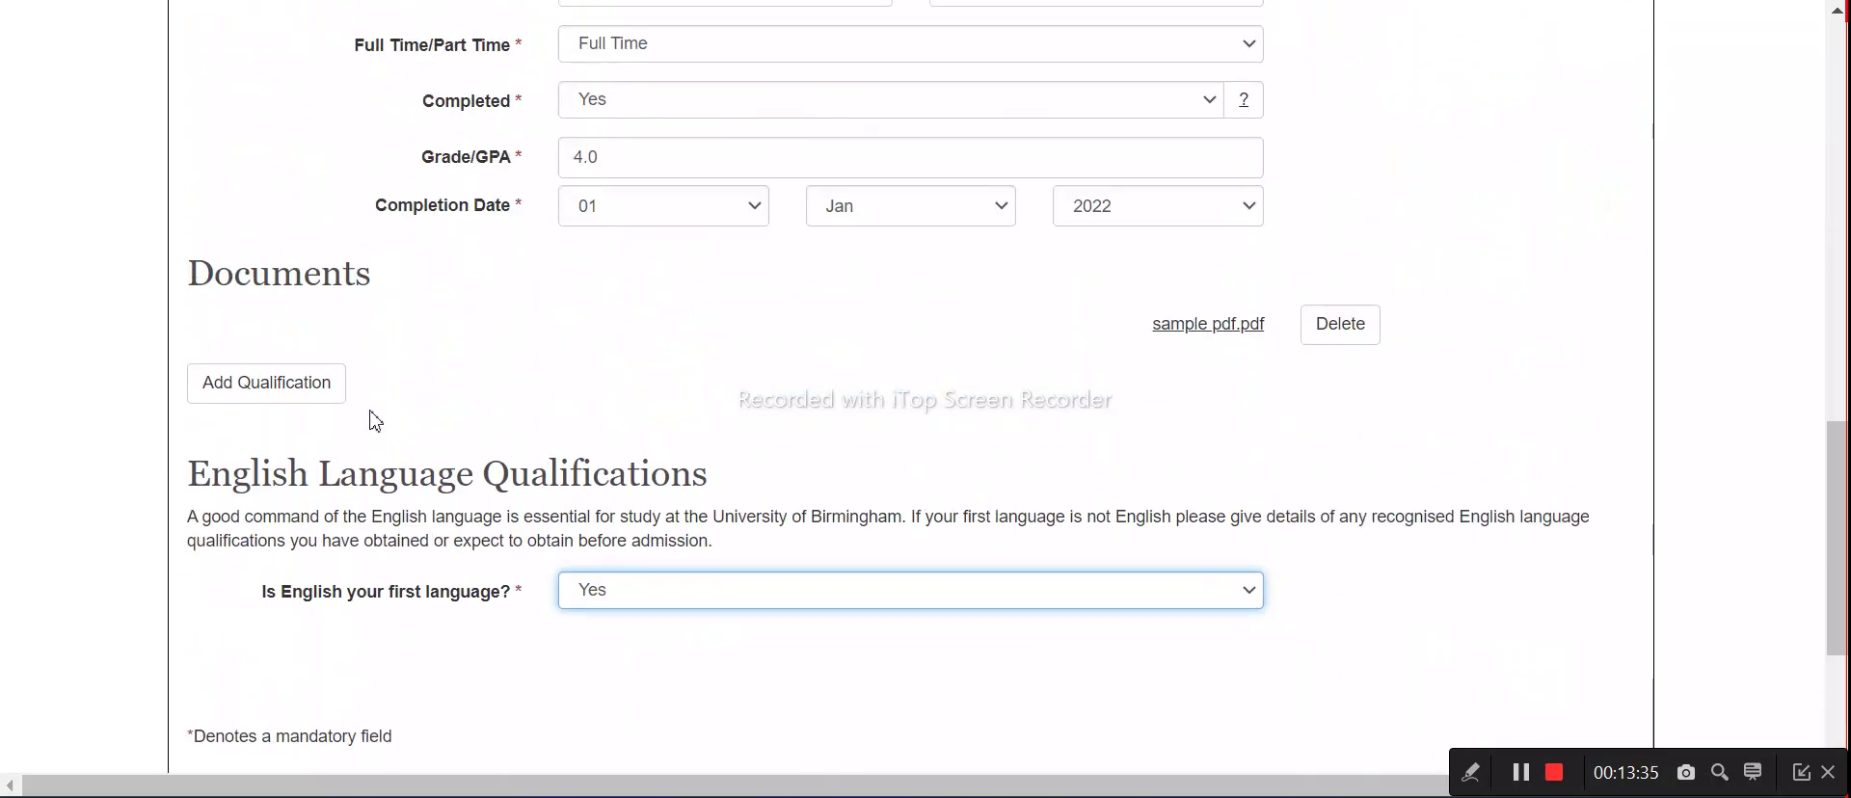
pyautogui.scroll(-3, 591, 509)
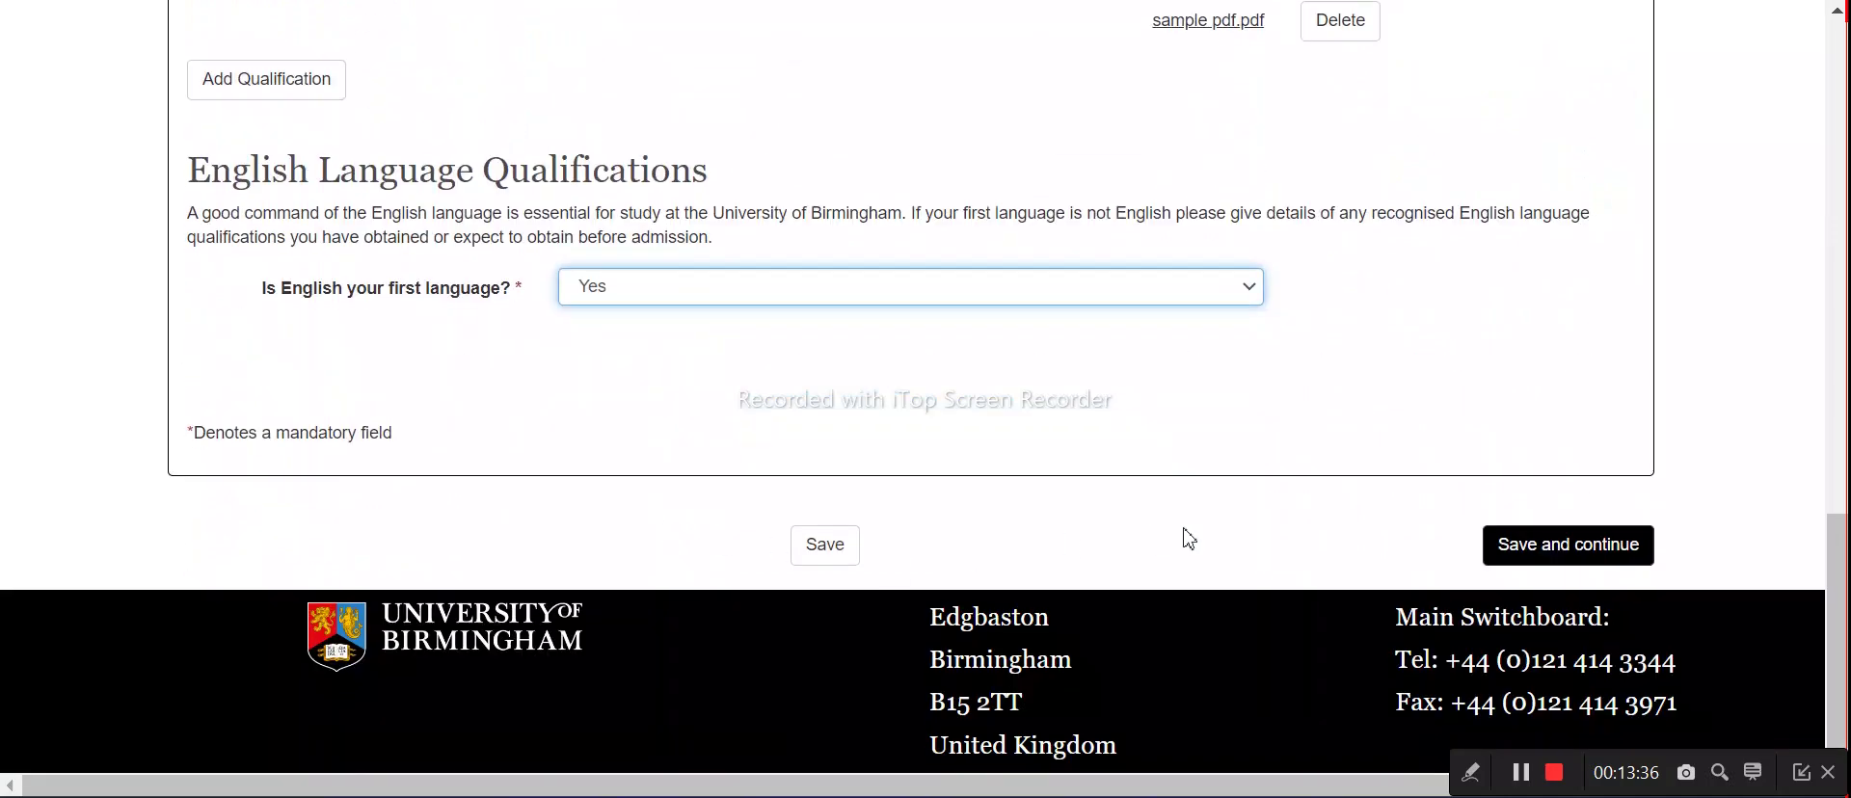
pyautogui.click(1567, 546)
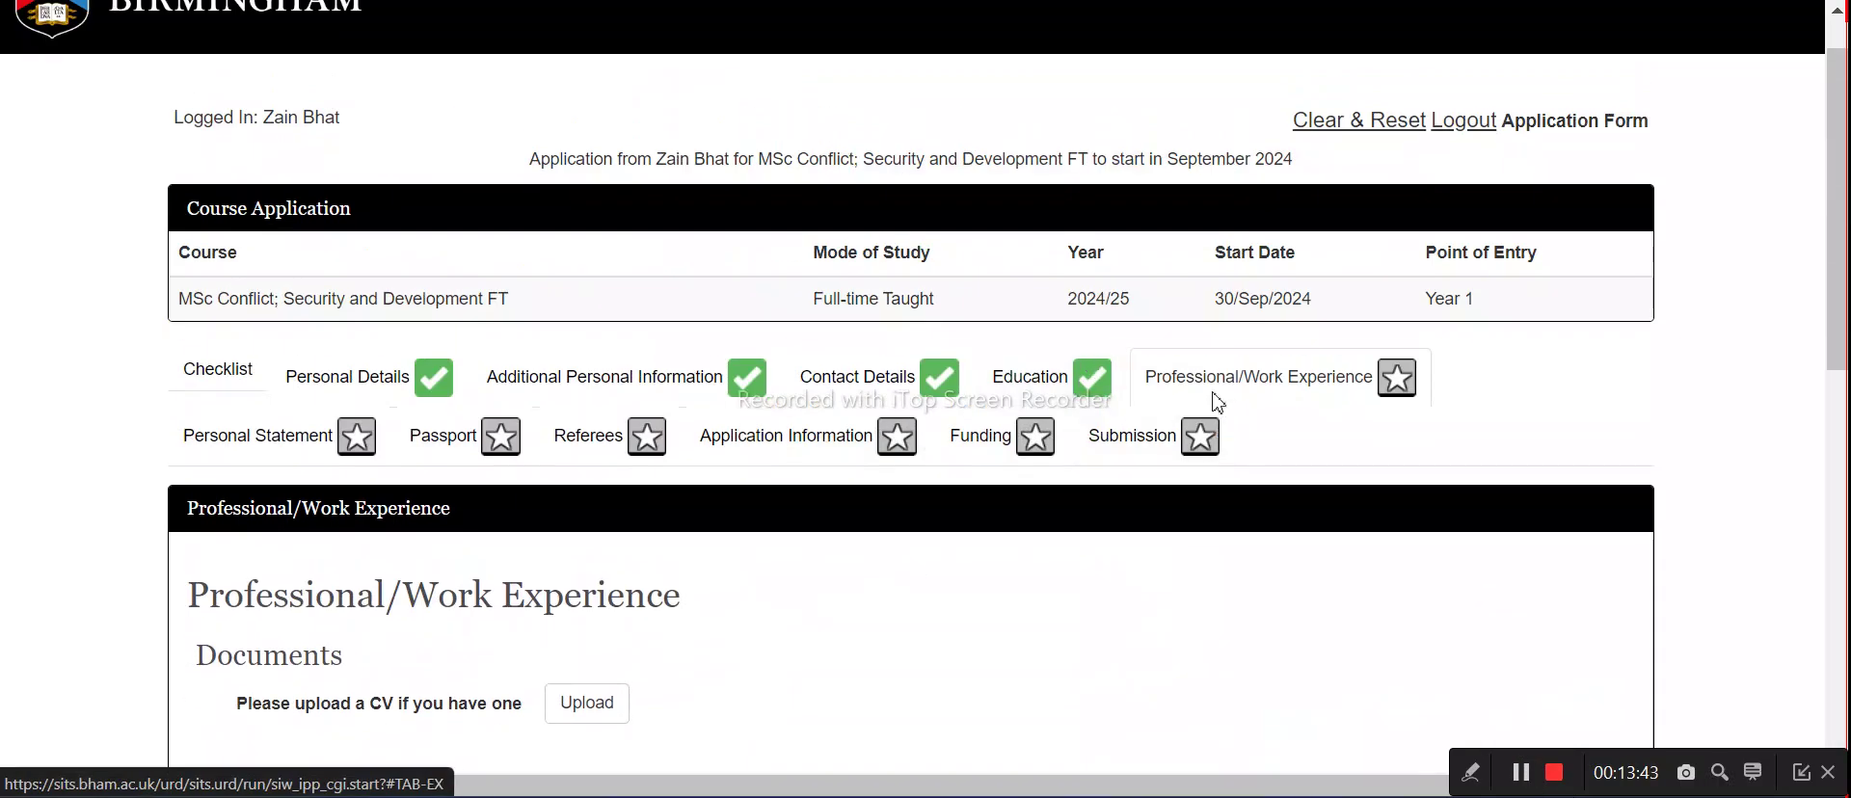
# Upload "sample pdf" as the CV, and save the Professional/Work Experience section to continue to Personal Statement
pyautogui.scroll(-2, 798, 422)
pyautogui.scroll(-3, 798, 422)
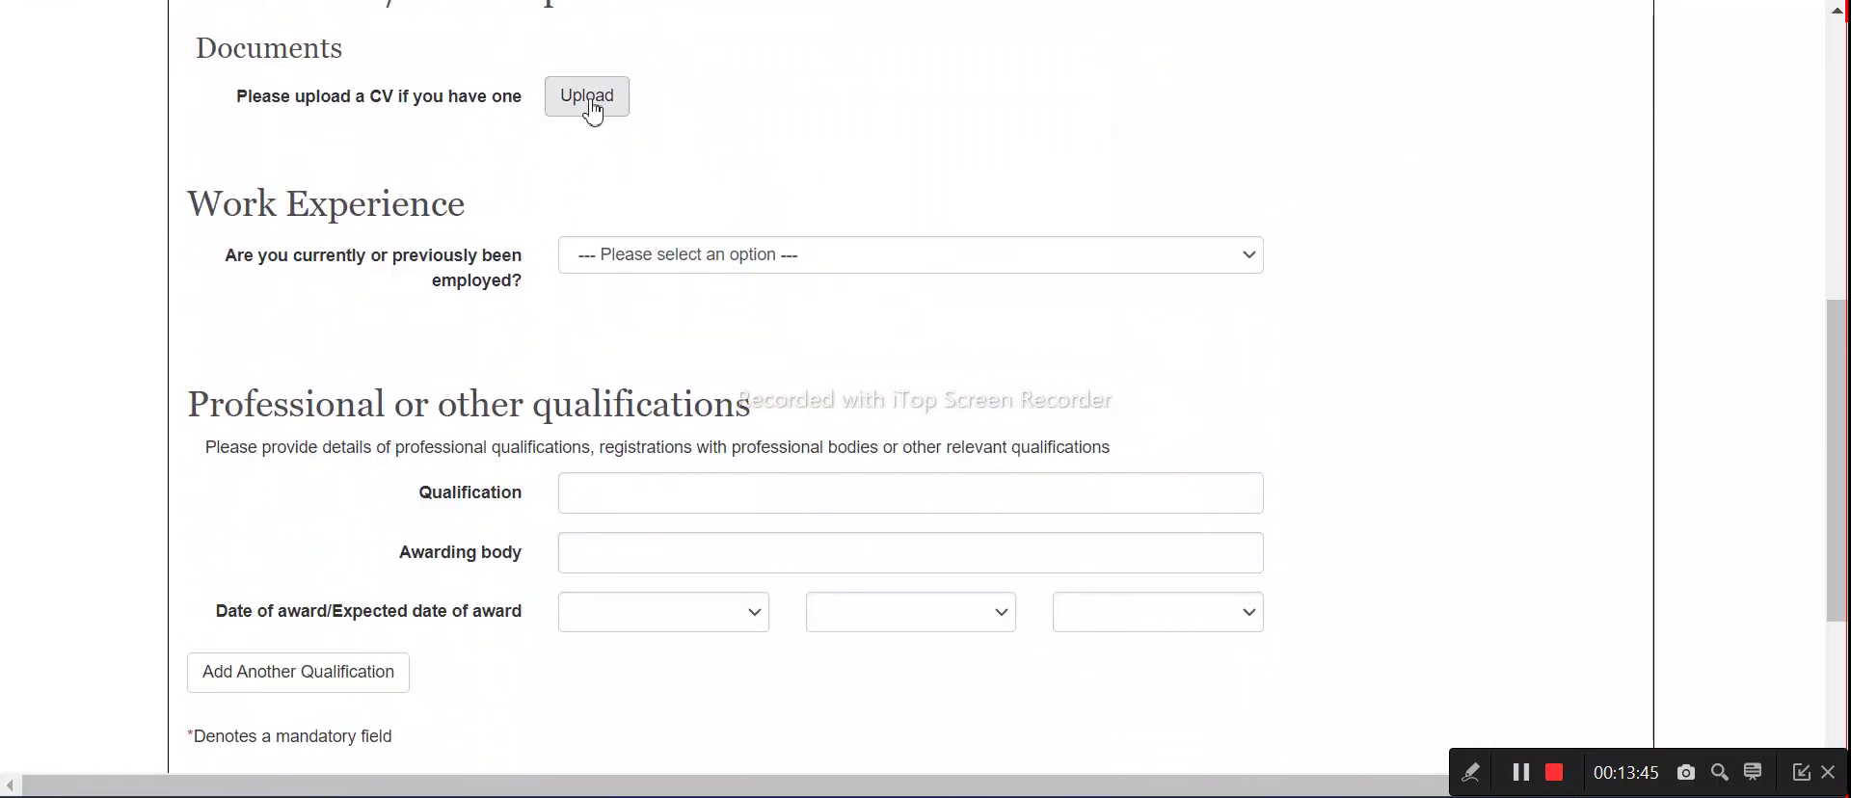
pyautogui.click(588, 98)
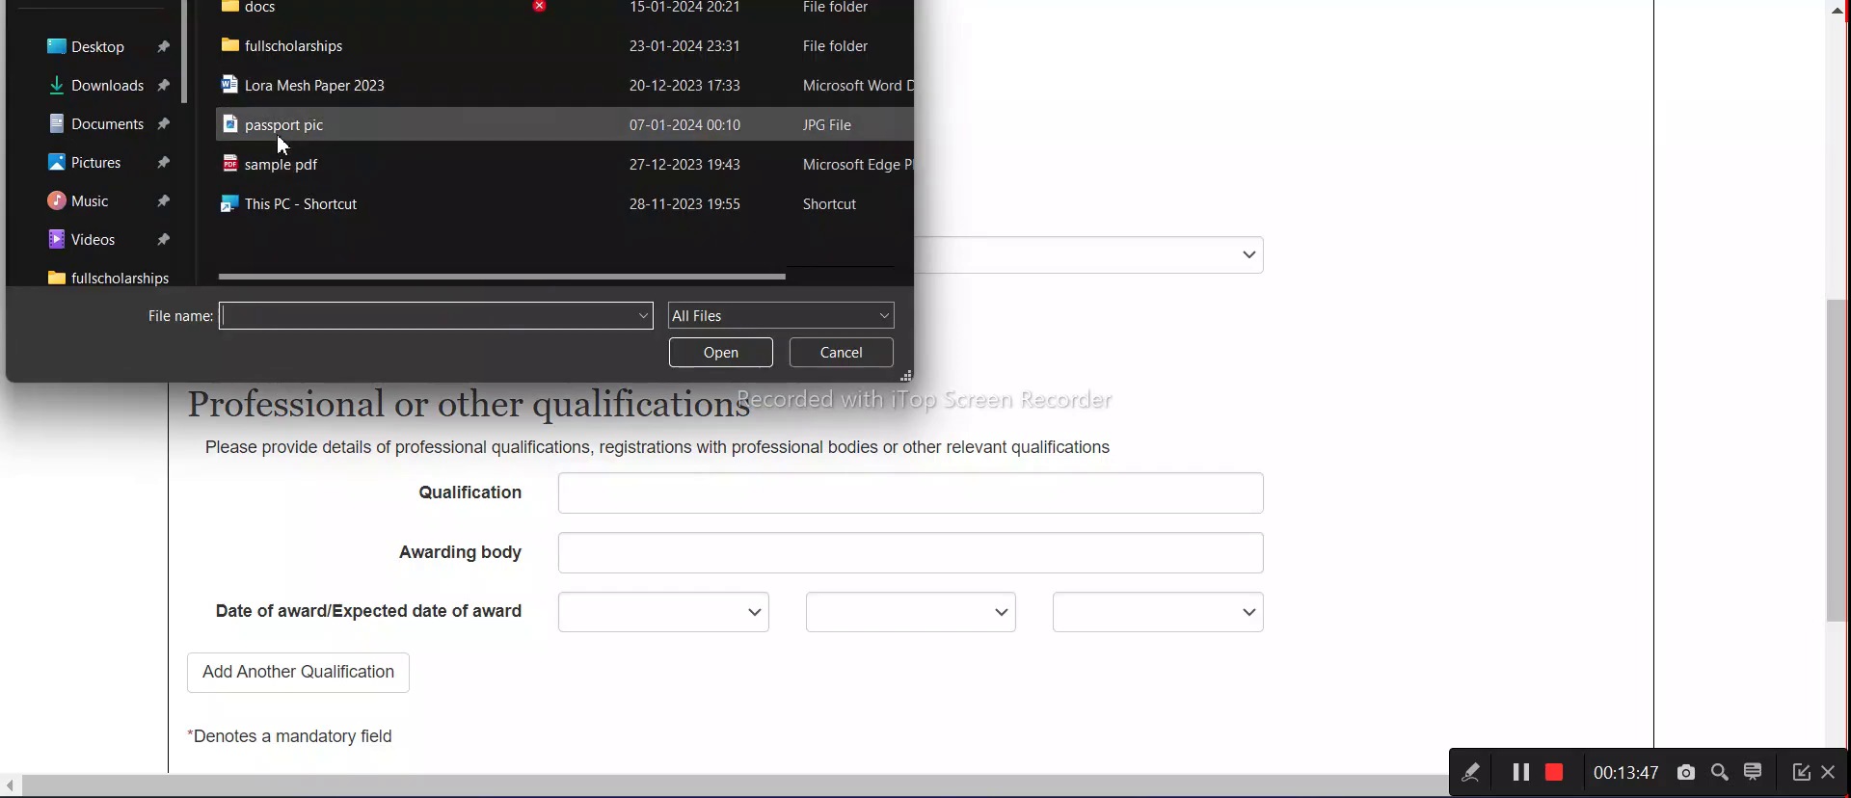
pyautogui.click(285, 177)
pyautogui.click(685, 351)
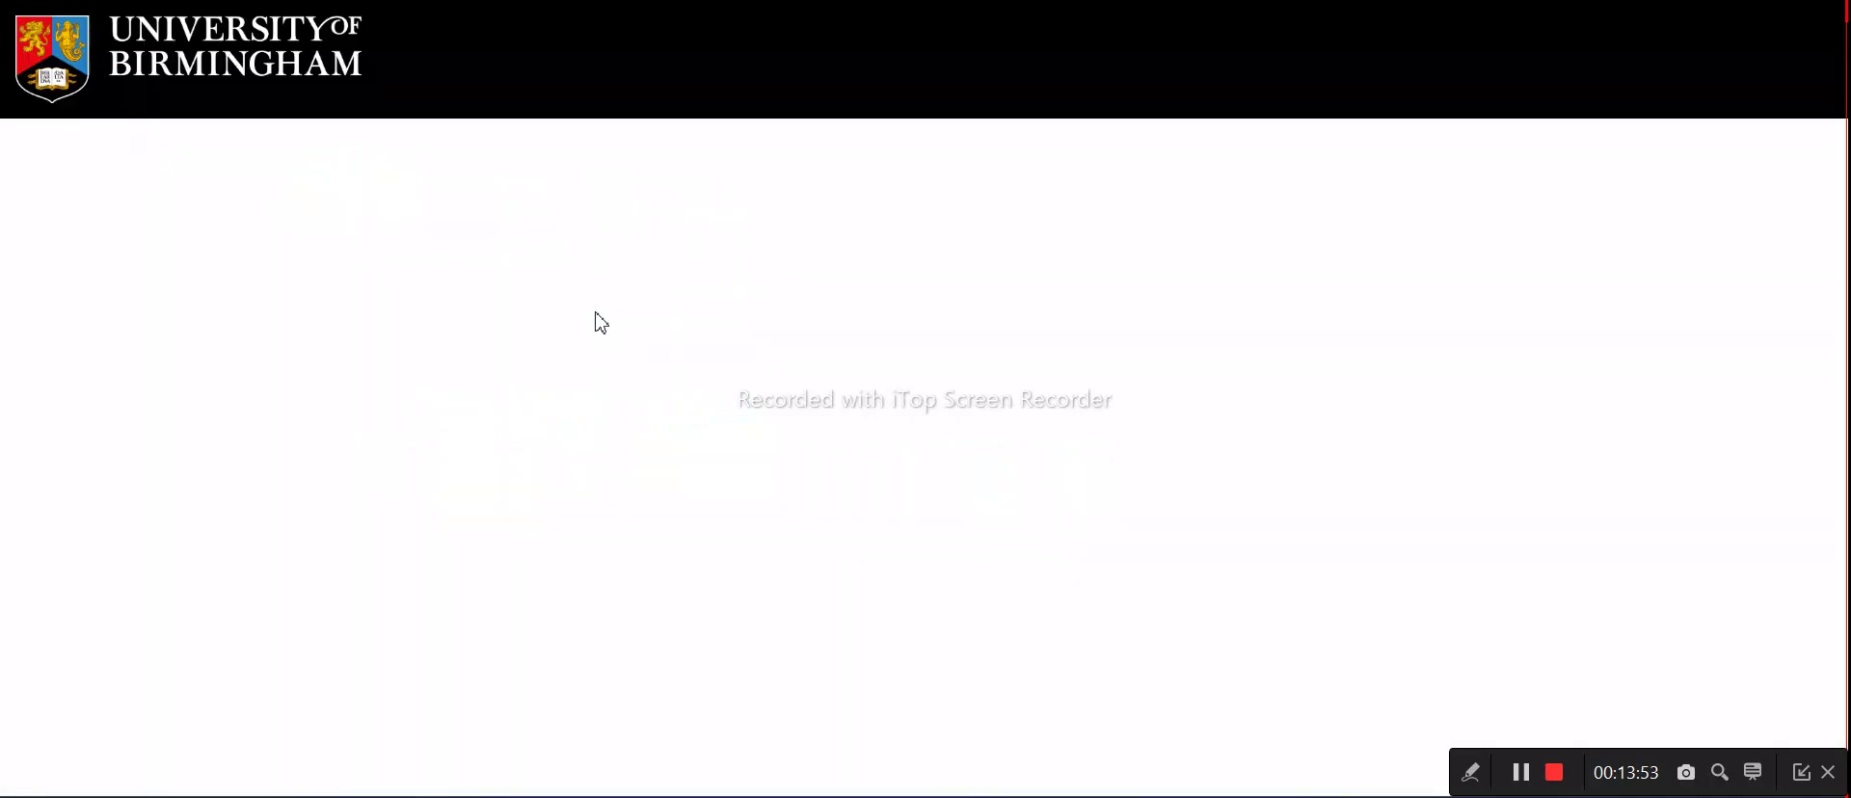
pyautogui.scroll(-3, 901, 439)
pyautogui.scroll(-5, 964, 434)
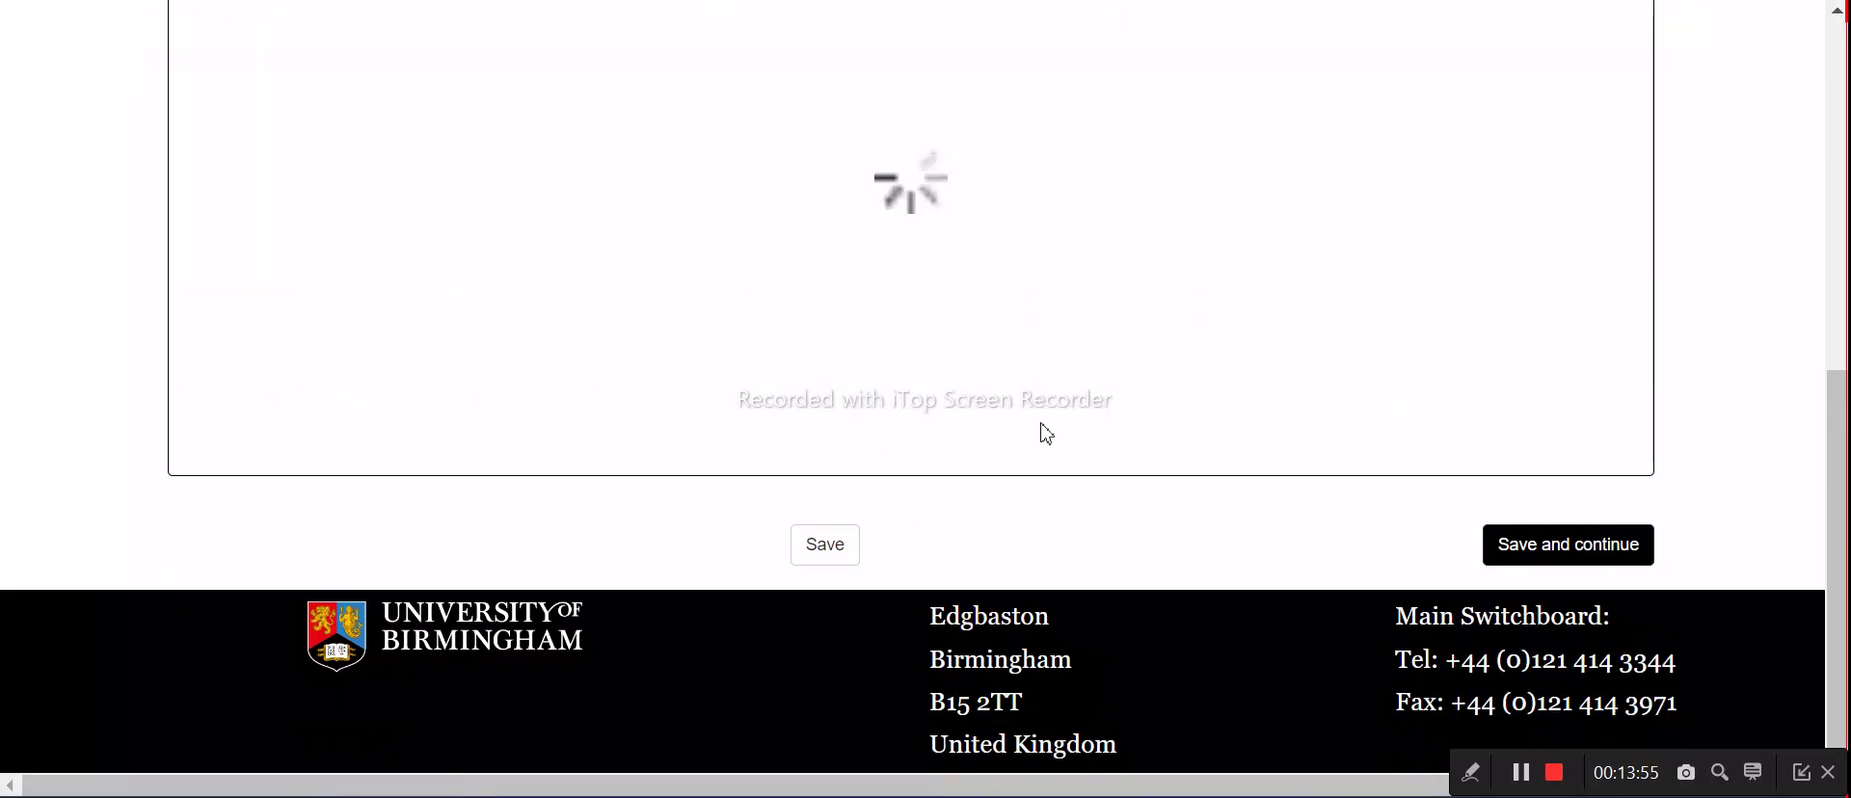
pyautogui.click(1553, 560)
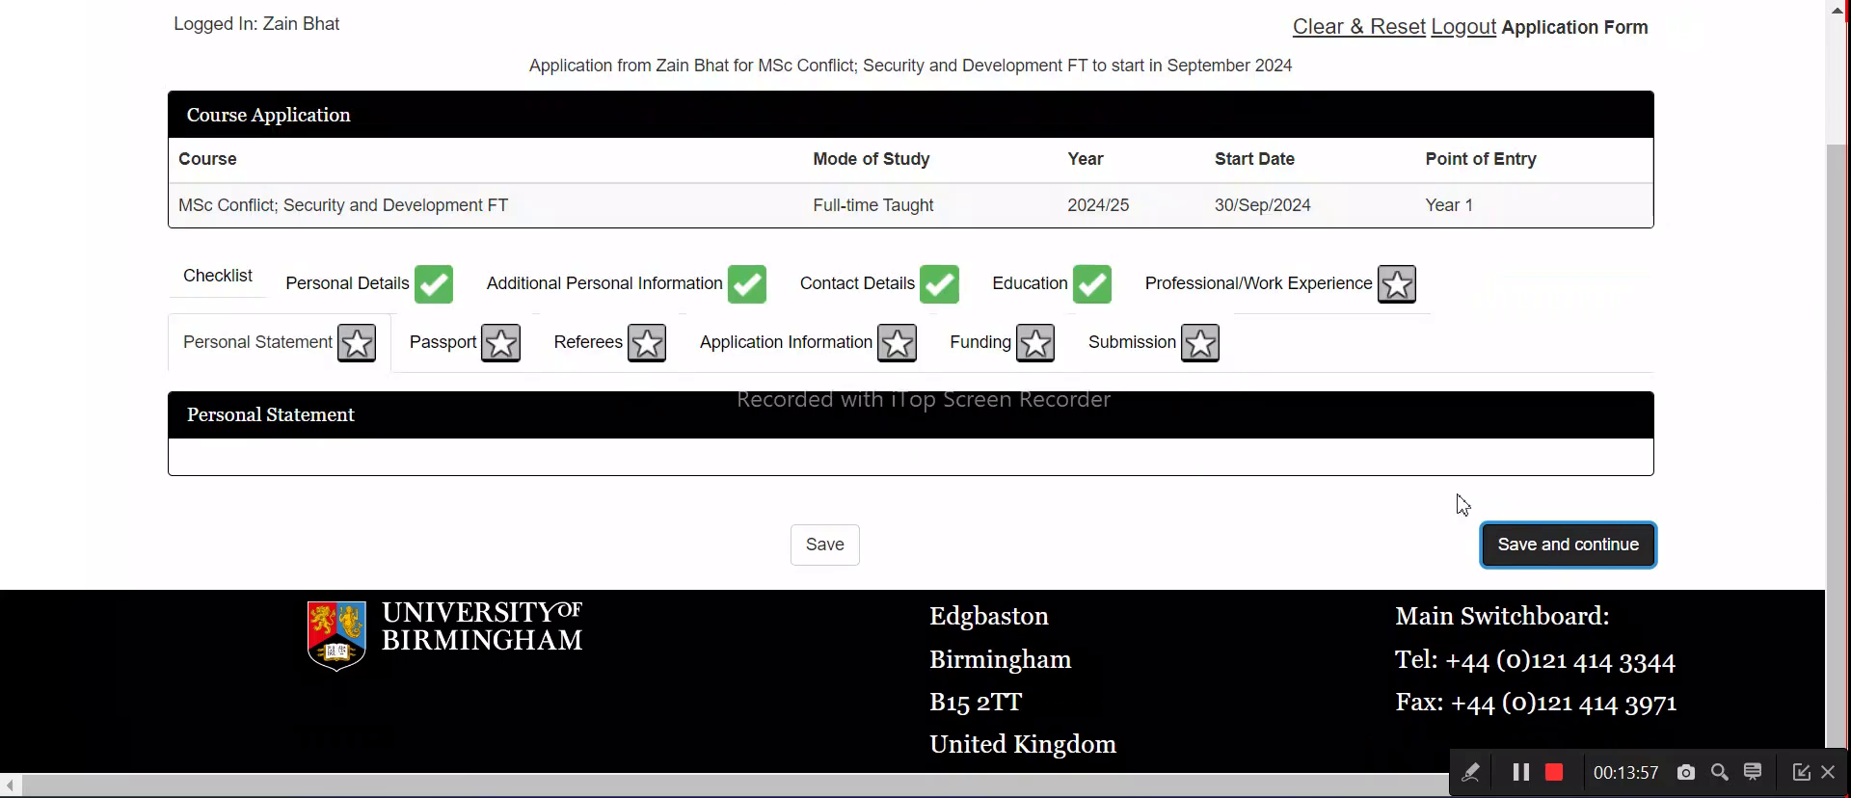
# Answer Yes to having a personal statement to upload
pyautogui.scroll(2, 890, 316)
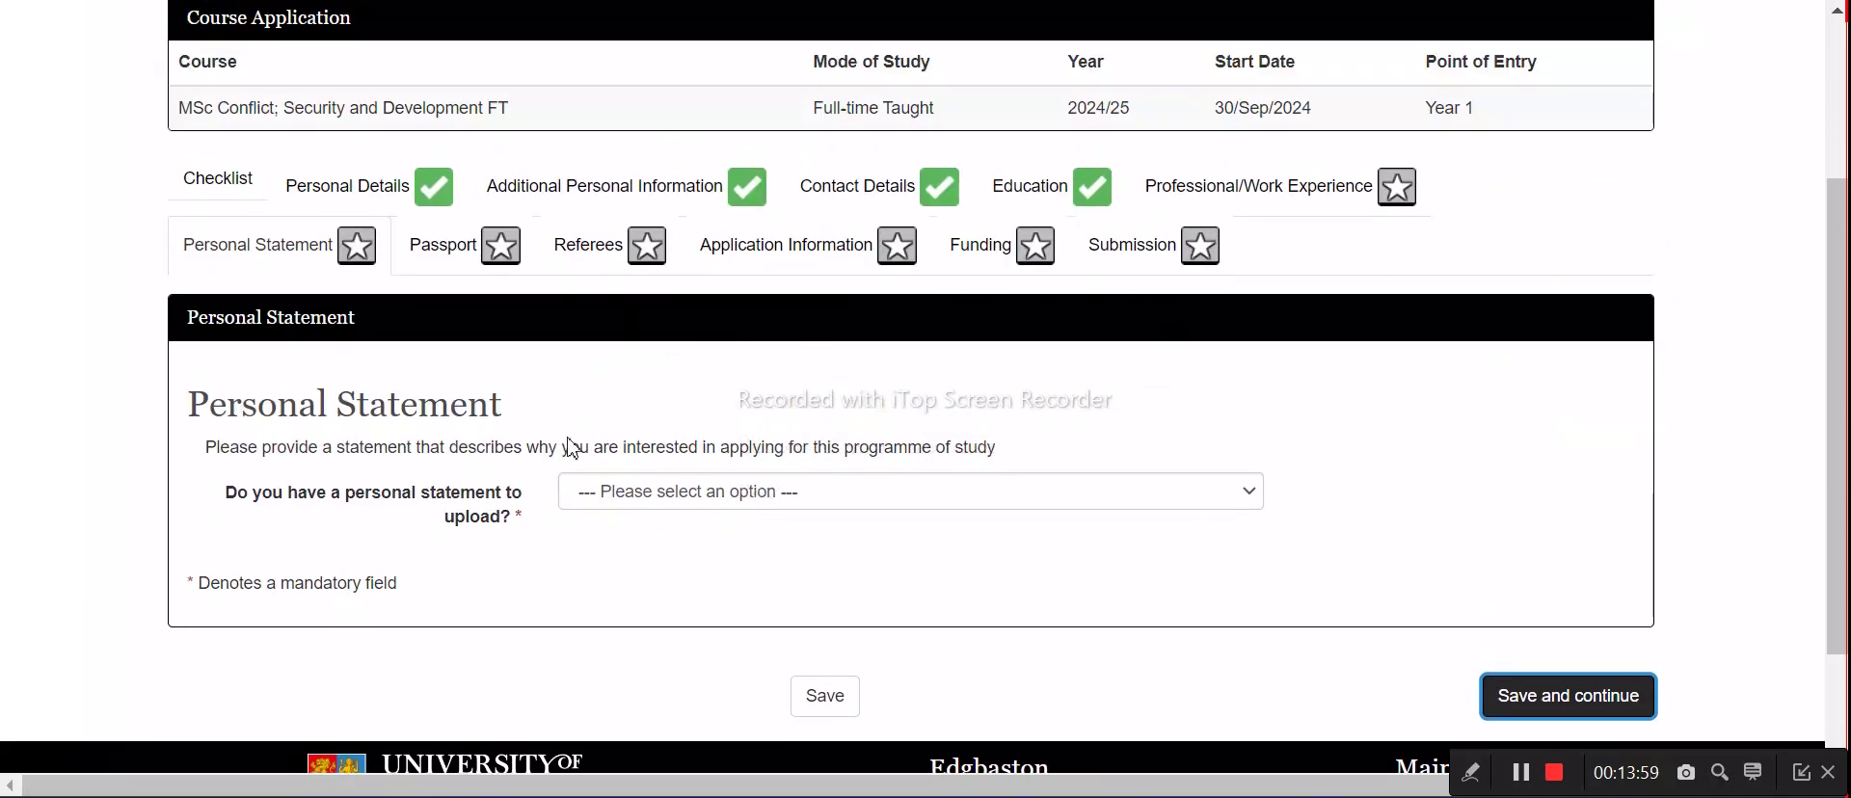
pyautogui.click(648, 512)
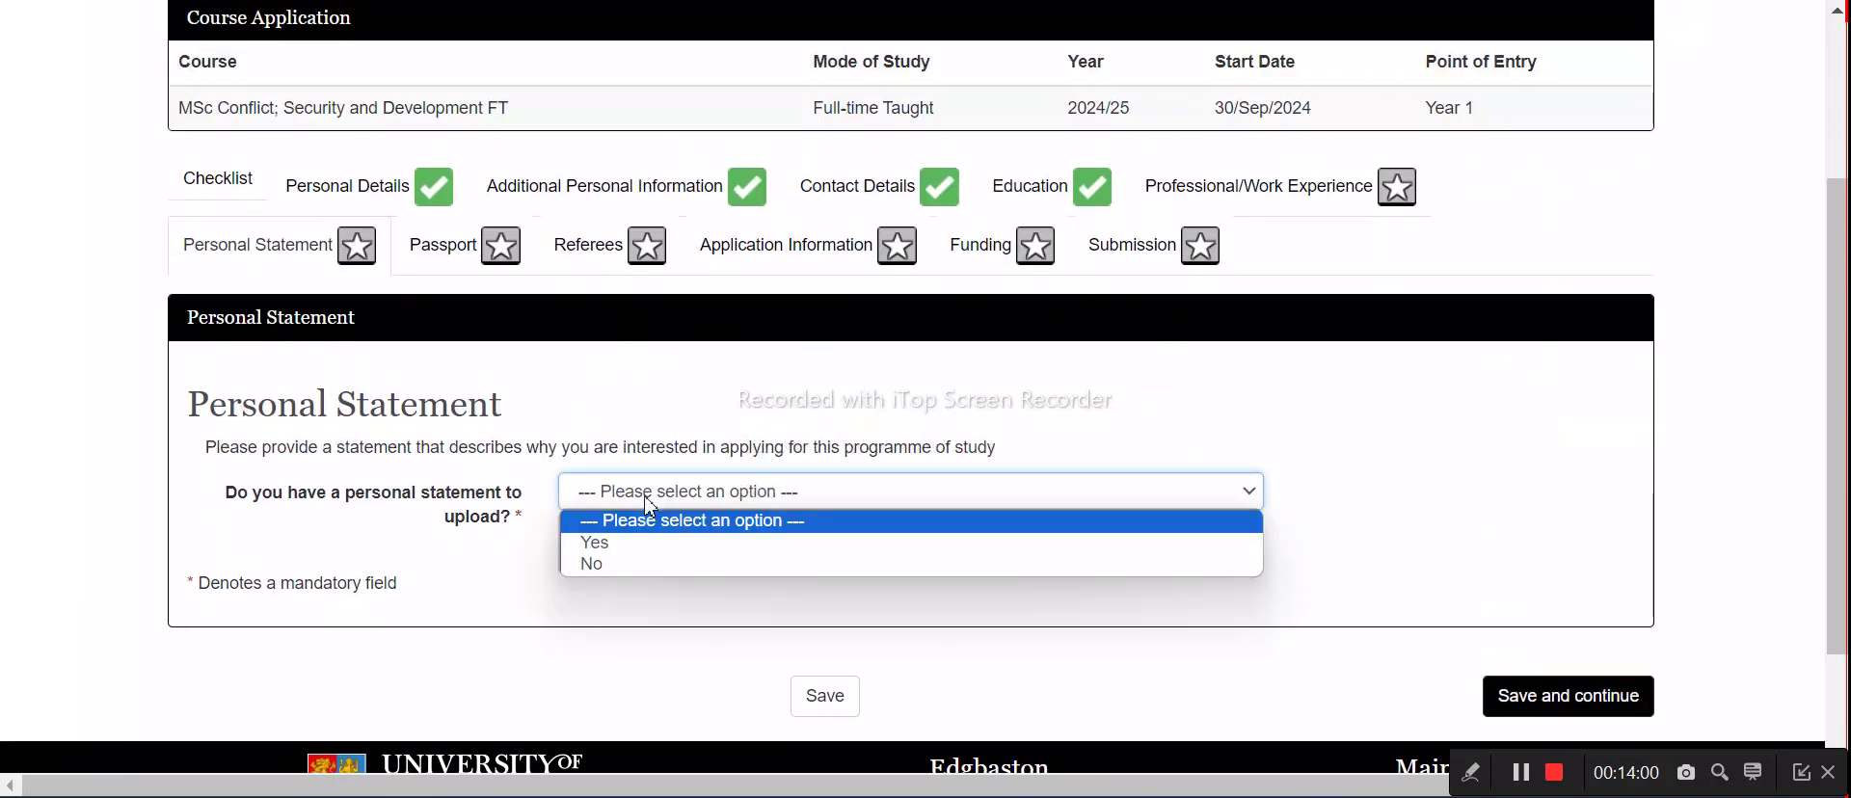
pyautogui.click(618, 546)
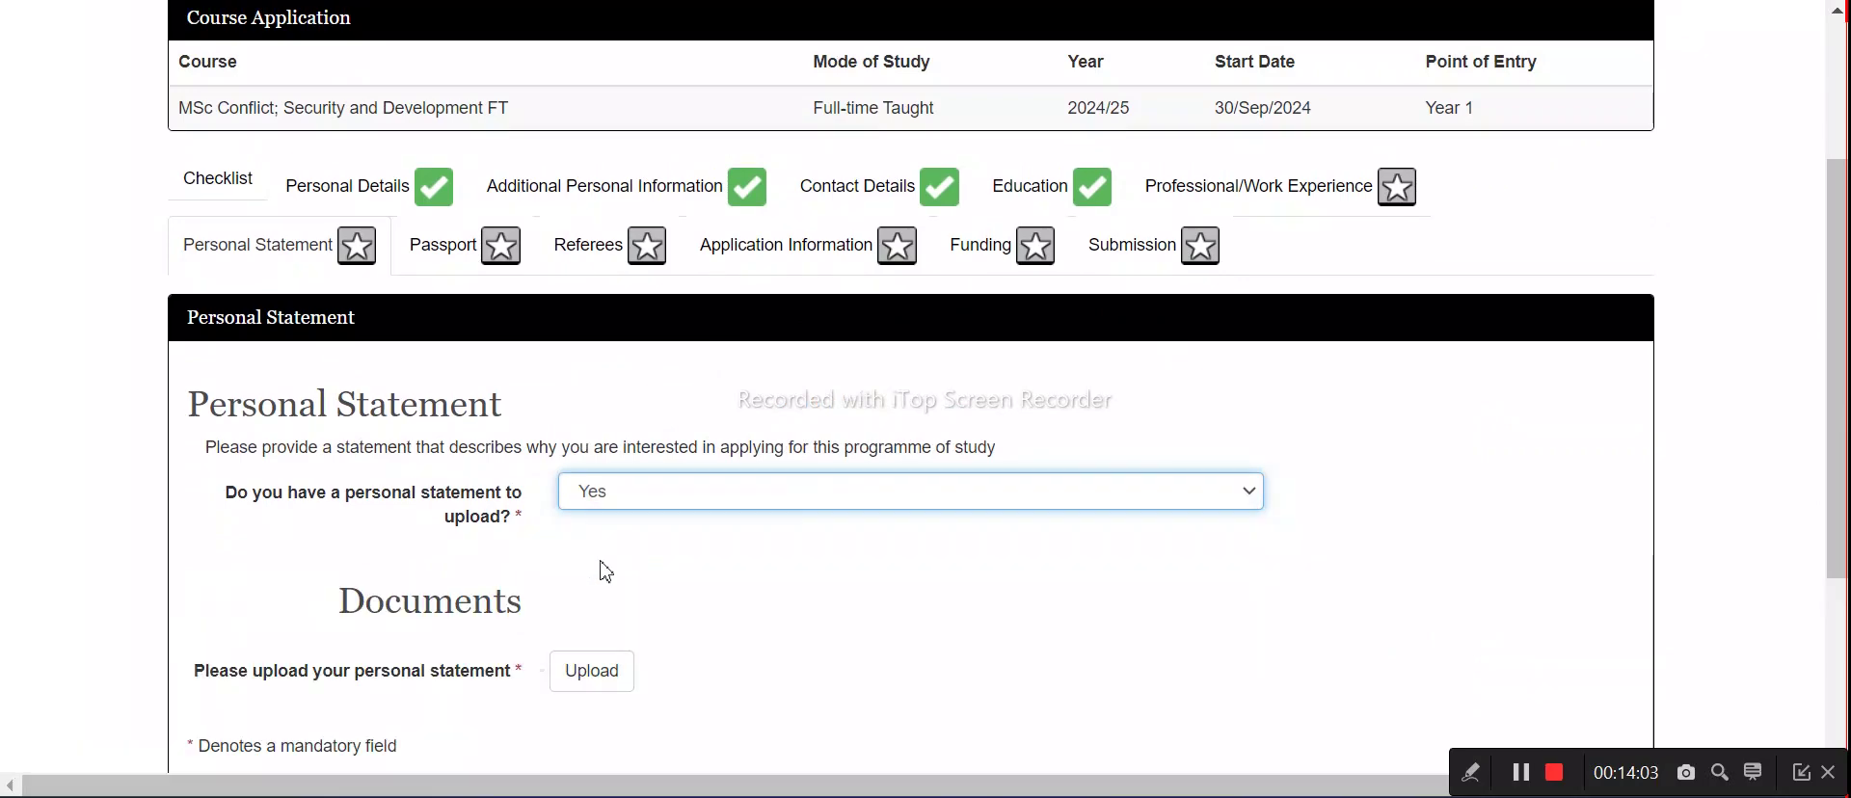
# Upload "sample pdf" as the personal statement, and save the section to continue to Passport
pyautogui.scroll(-3, 597, 540)
pyautogui.click(592, 368)
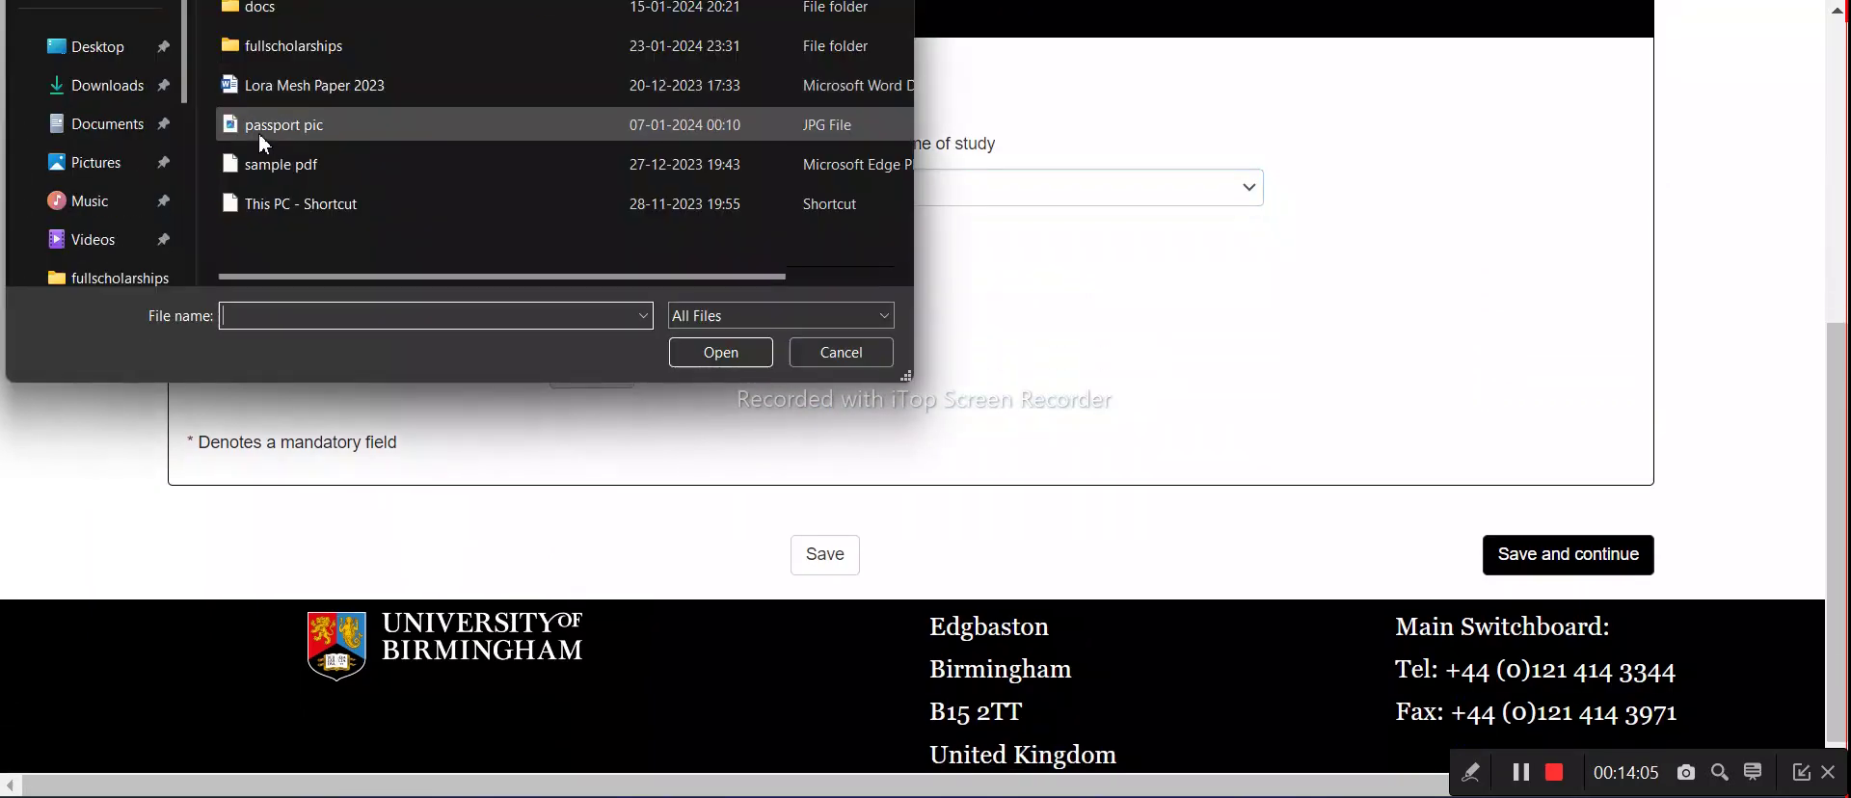
pyautogui.click(281, 164)
pyautogui.click(722, 353)
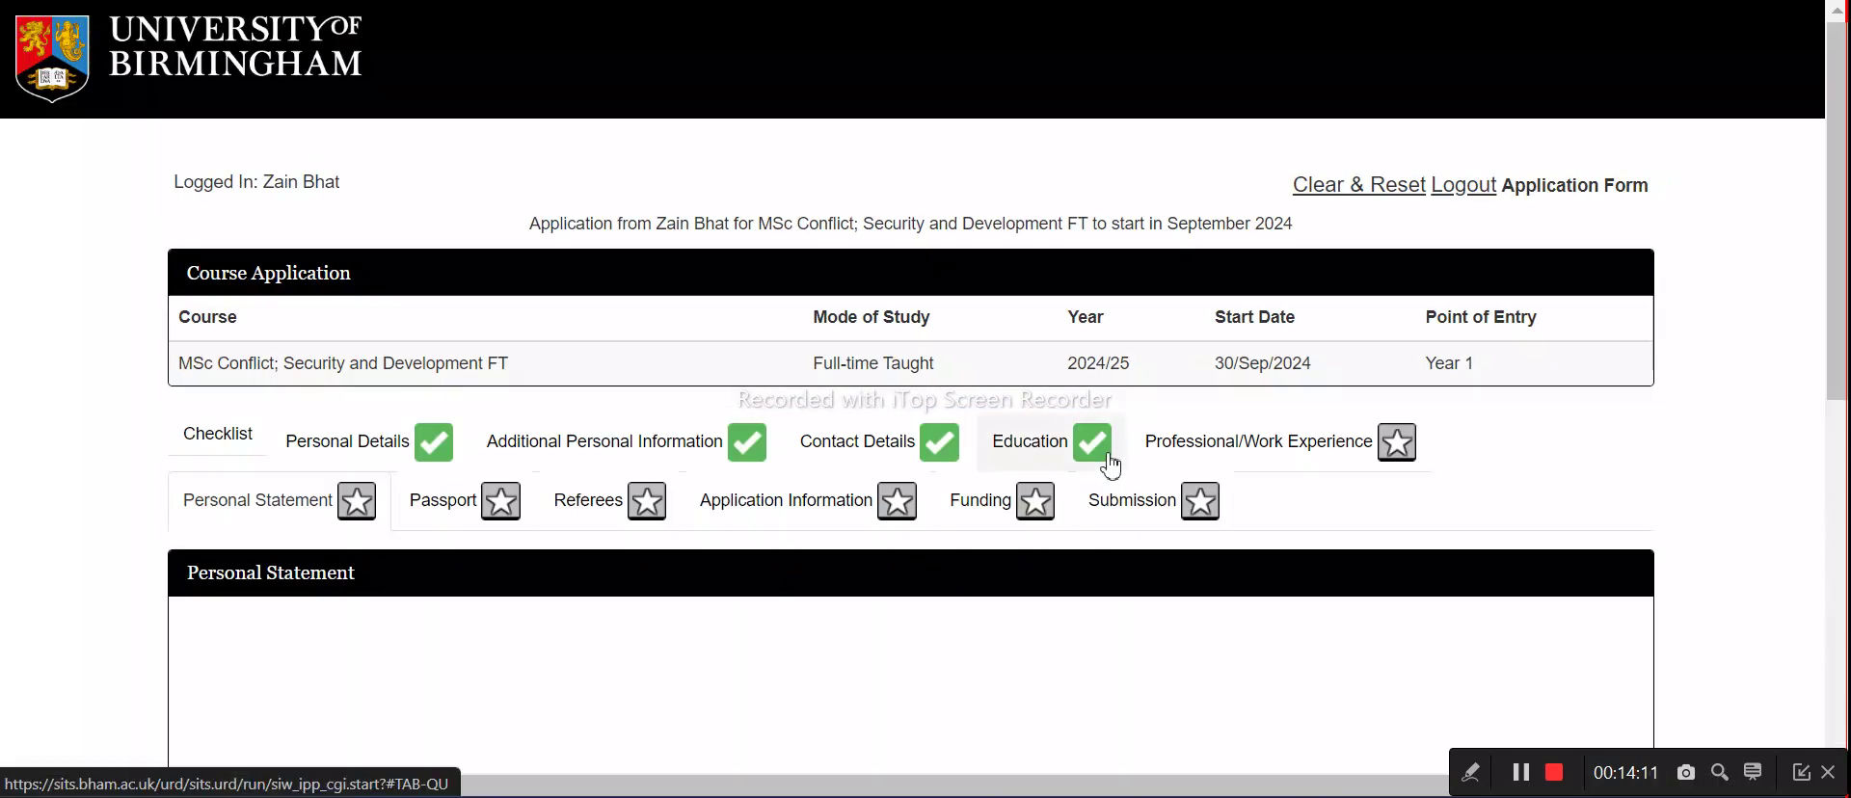
pyautogui.scroll(-6, 1083, 488)
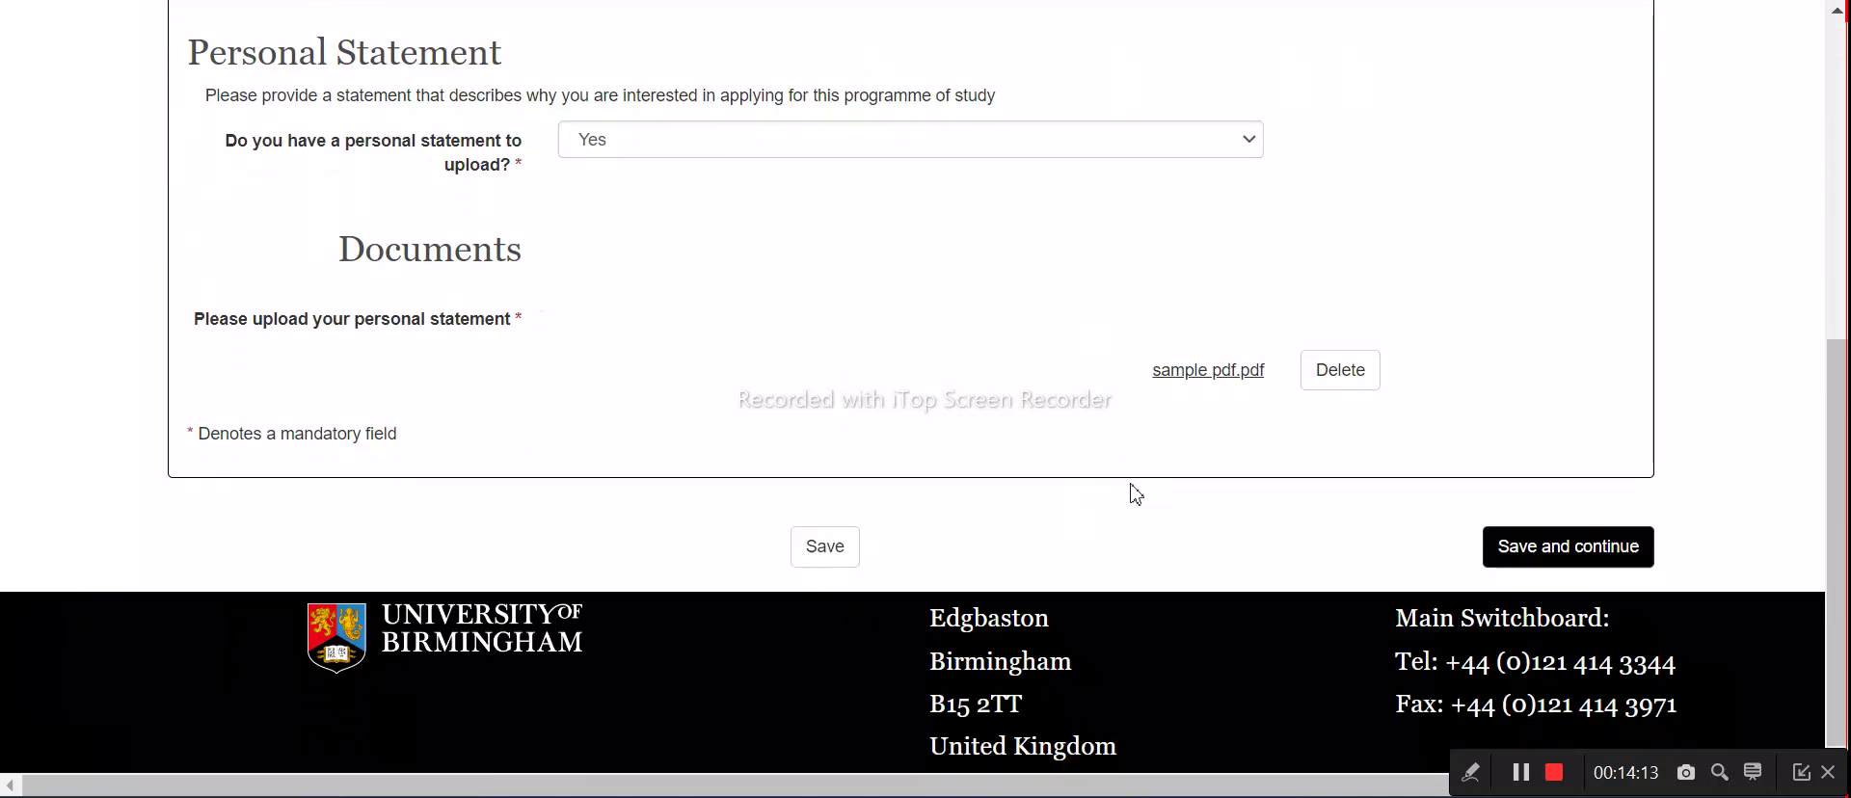
pyautogui.click(1530, 547)
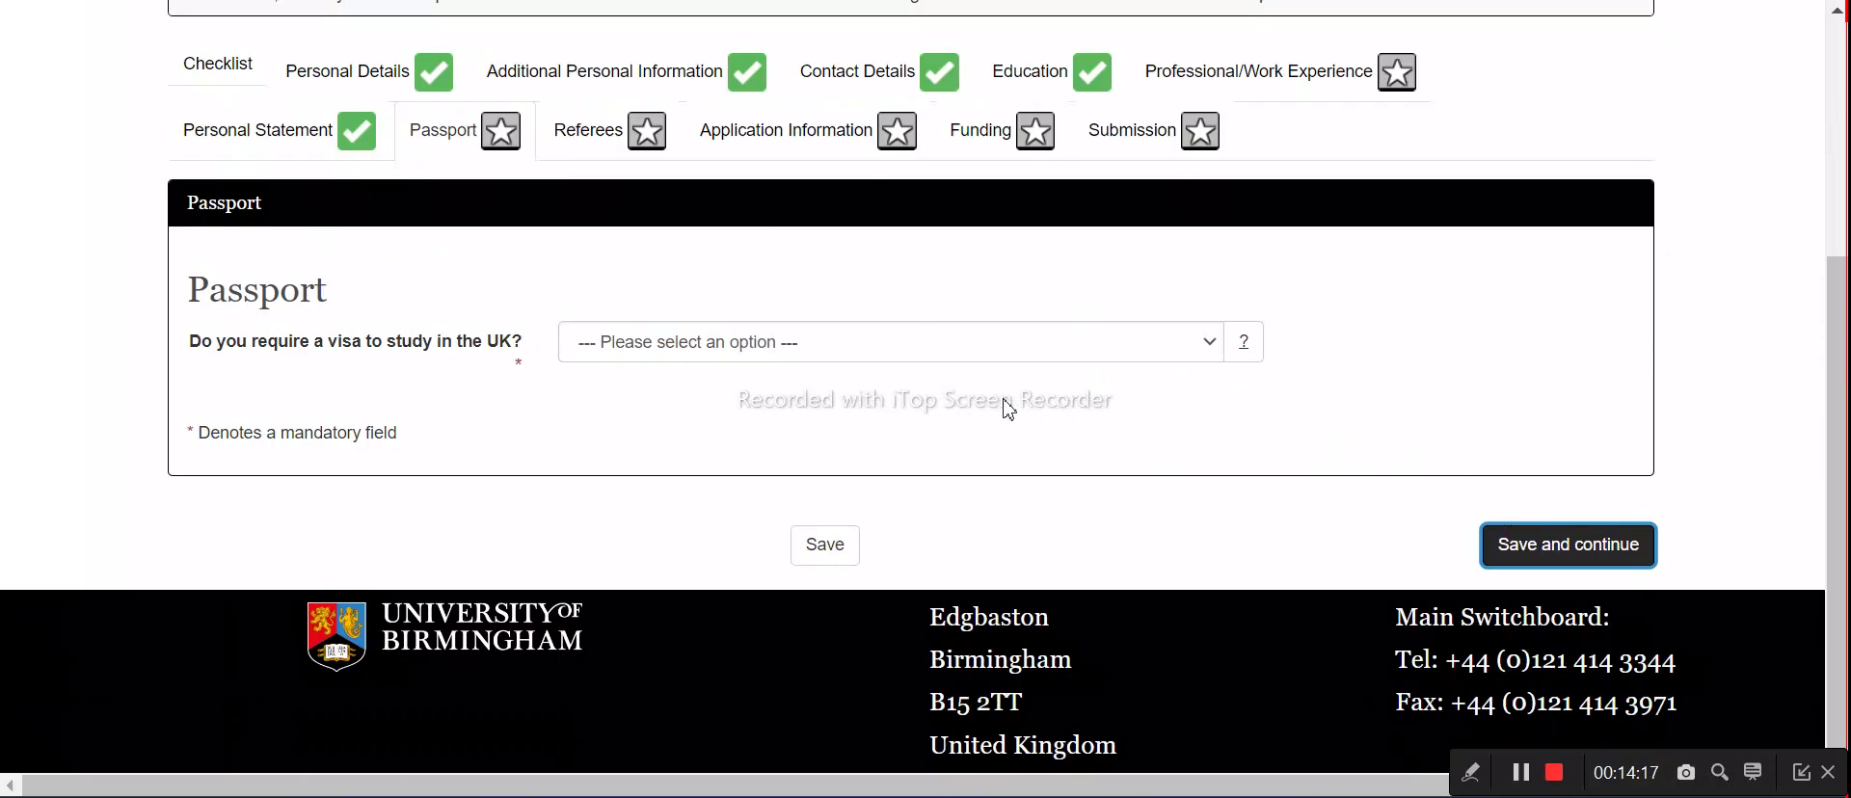
# Answer Yes to requiring a visa to study in the UK and enter "indo" as the intended place of visa application
pyautogui.click(781, 359)
pyautogui.click(720, 395)
pyautogui.click(724, 426)
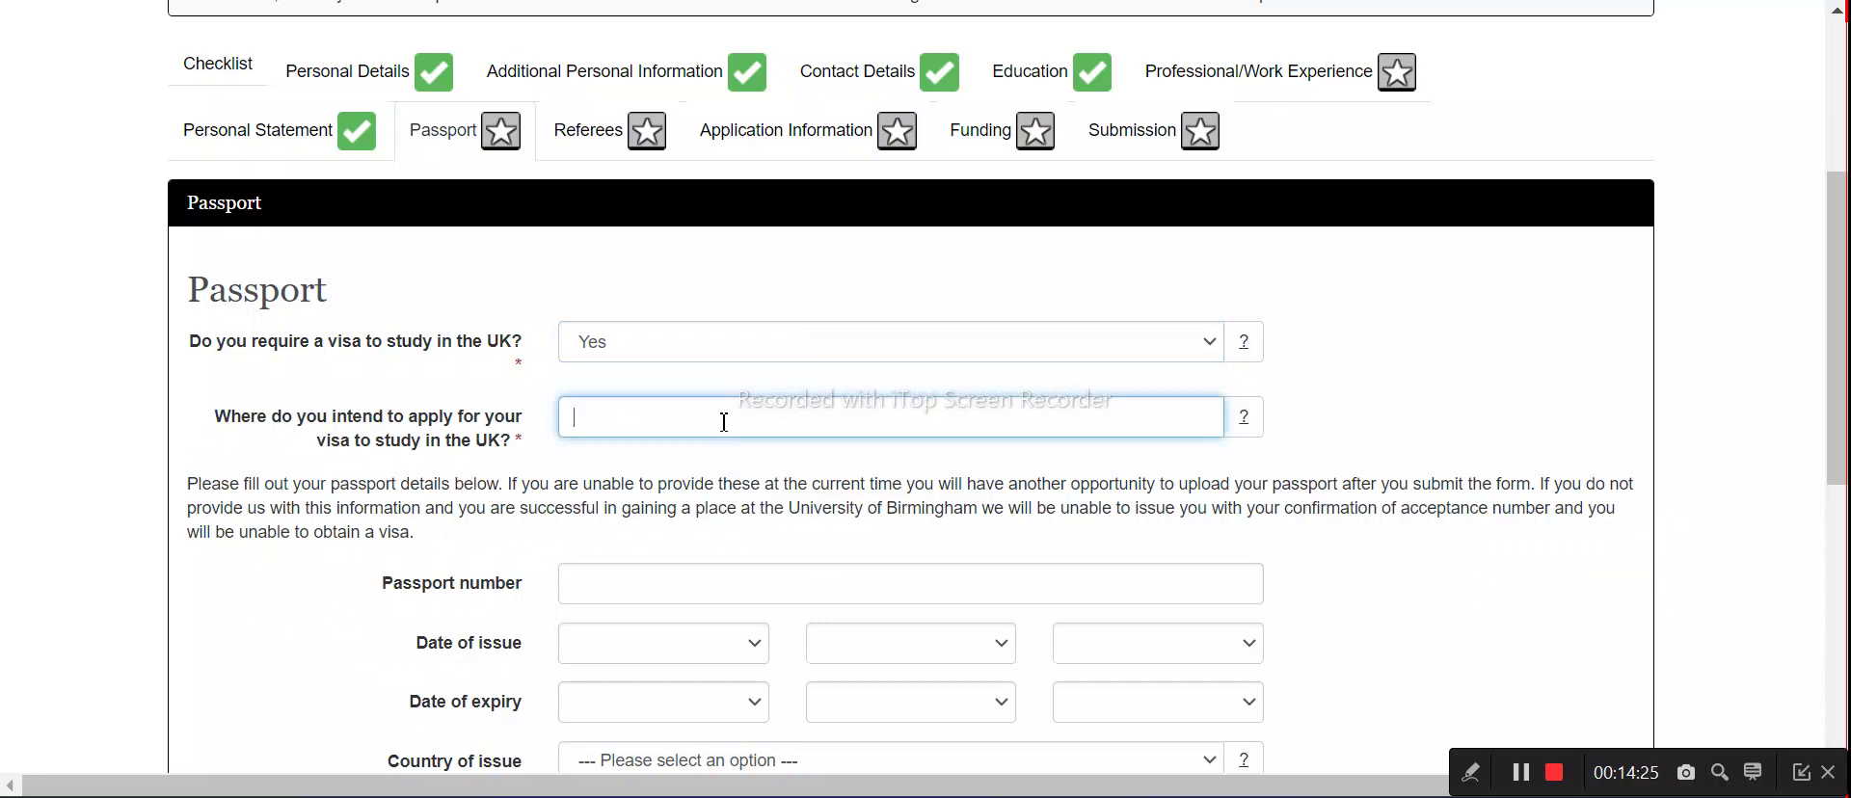
pyautogui.write('indo')
# Answer the question about previous UK study at degree level or higher, and save the Passport section to continue to Referees
pyautogui.scroll(-5, 738, 594)
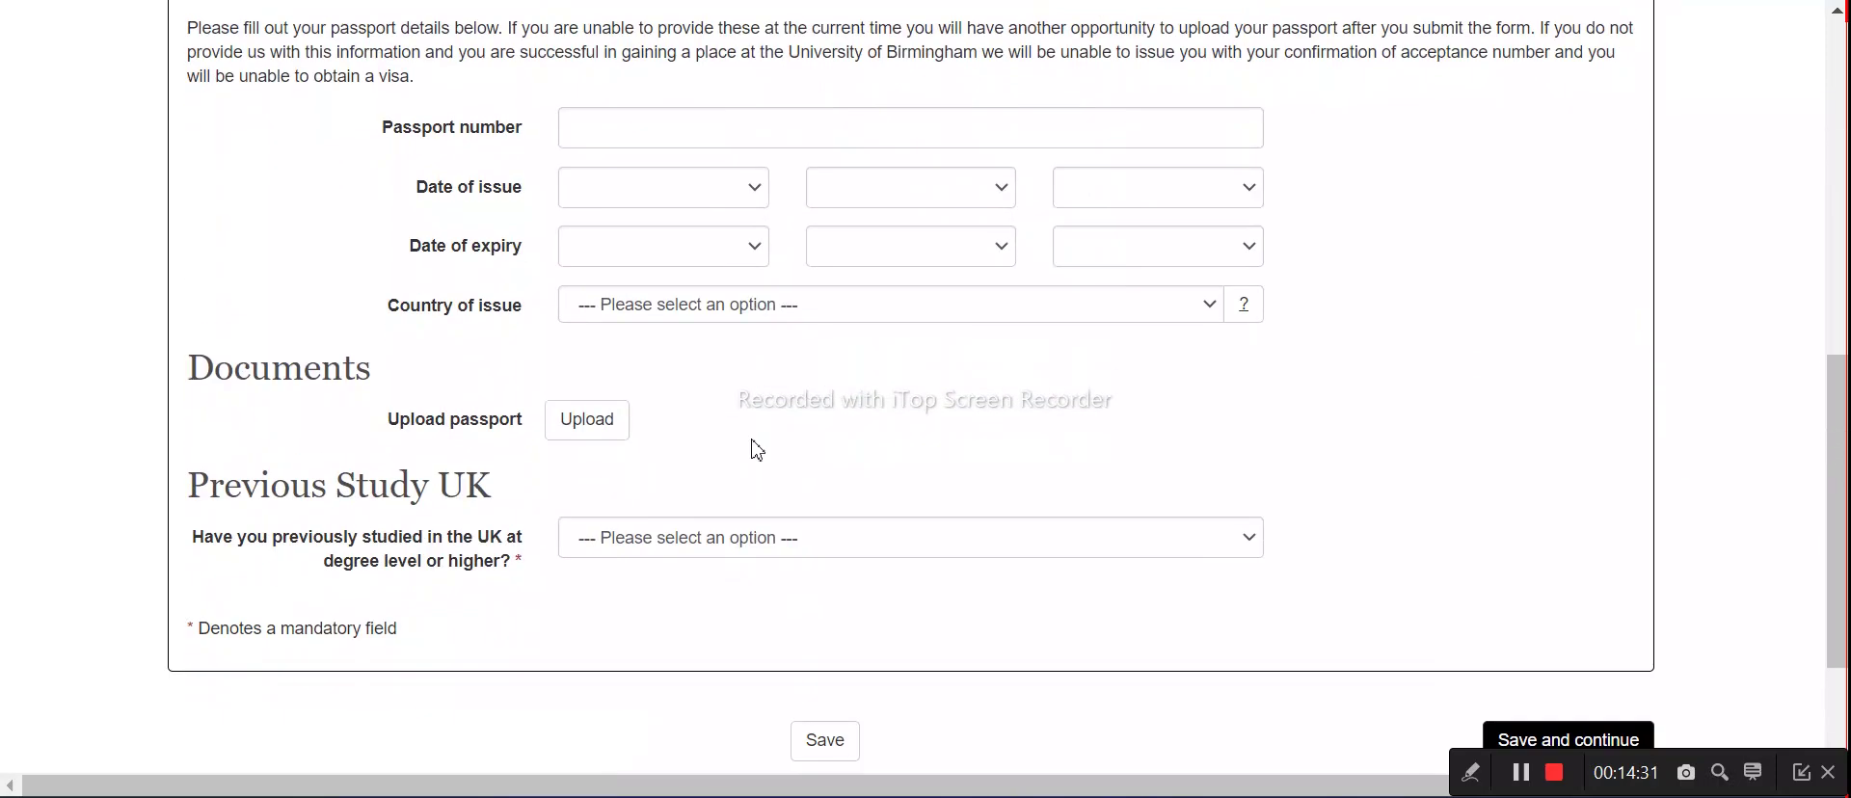
pyautogui.click(678, 550)
pyautogui.click(653, 610)
pyautogui.scroll(-2, 1309, 653)
pyautogui.click(1577, 590)
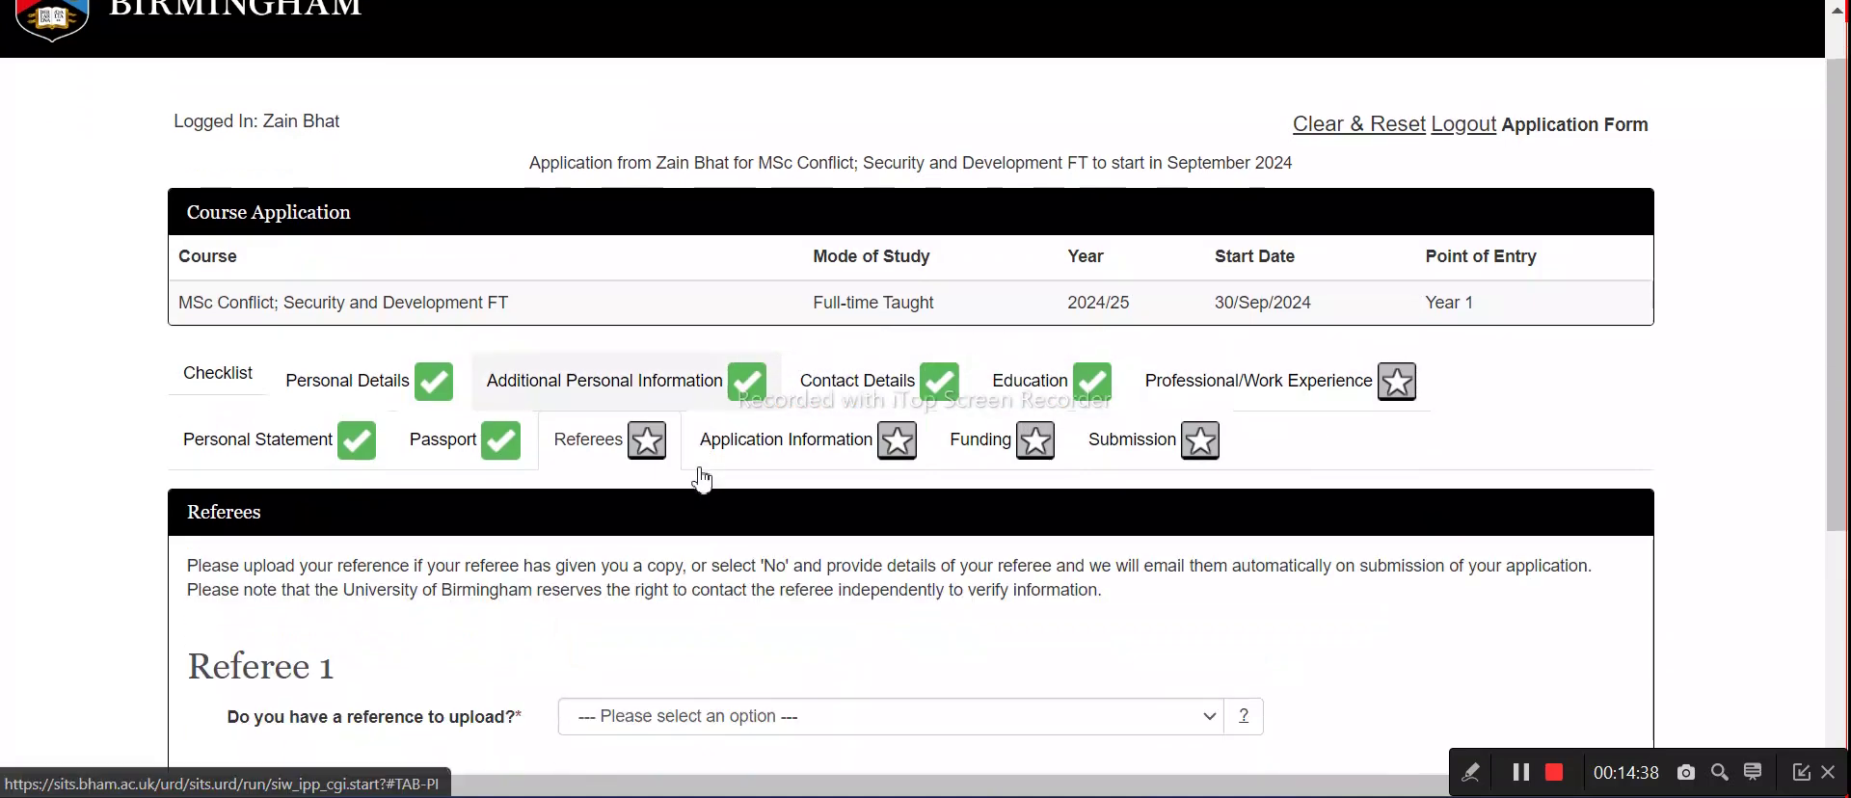
# Answer Yes to having a reference to upload for Referee 1 and upload "sample pdf" as the reference
pyautogui.scroll(-3, 701, 477)
pyautogui.click(705, 474)
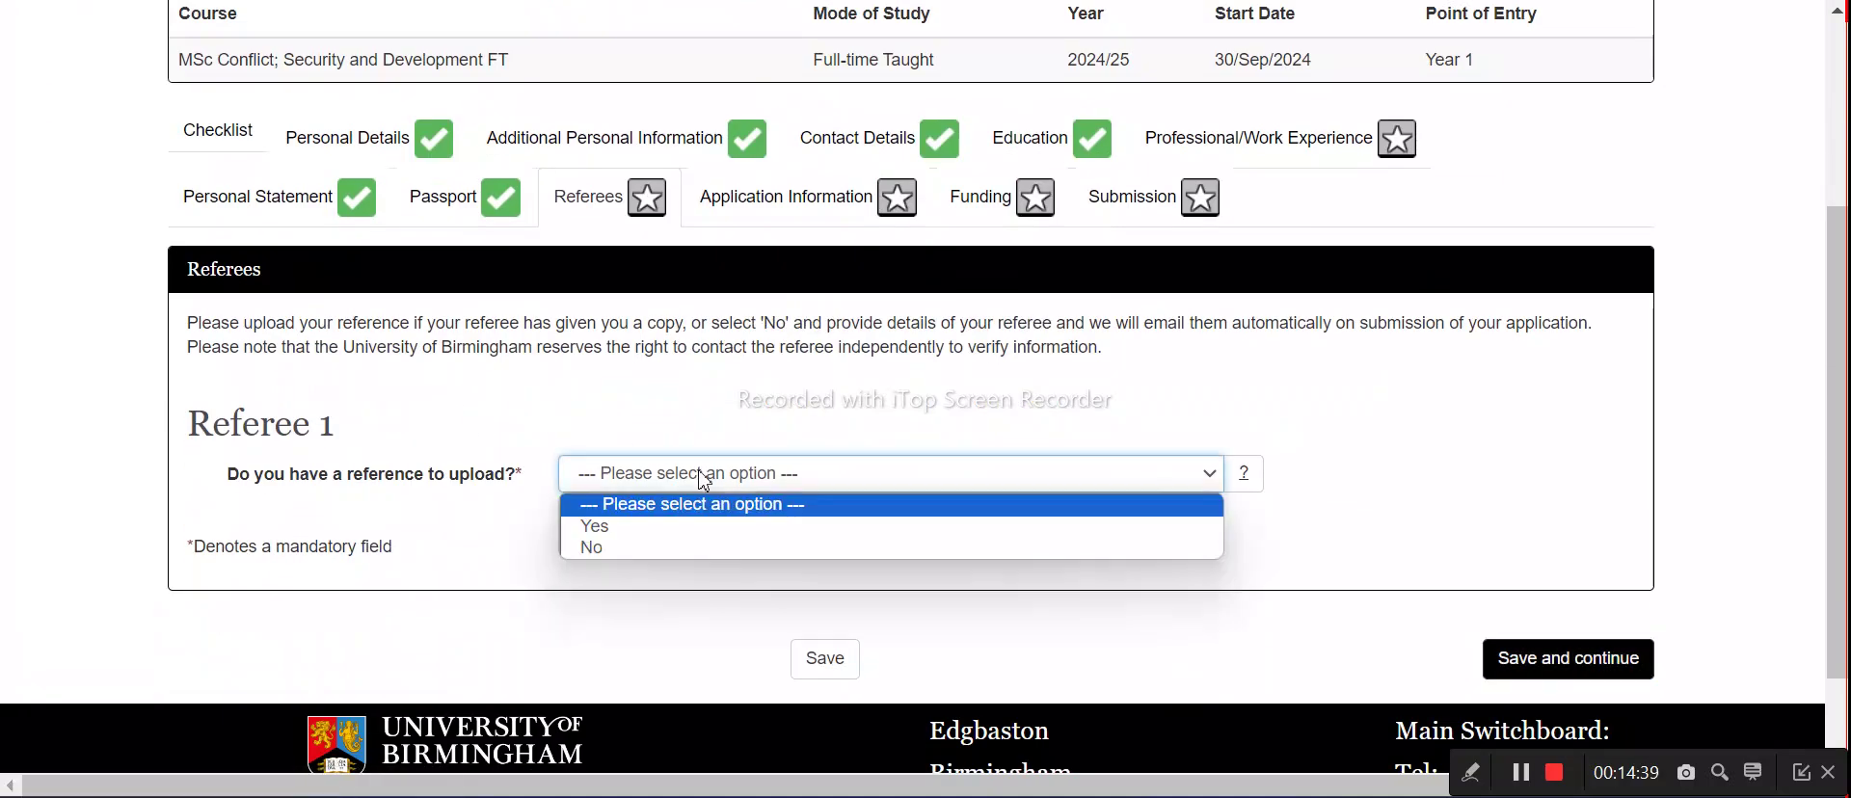
pyautogui.click(662, 536)
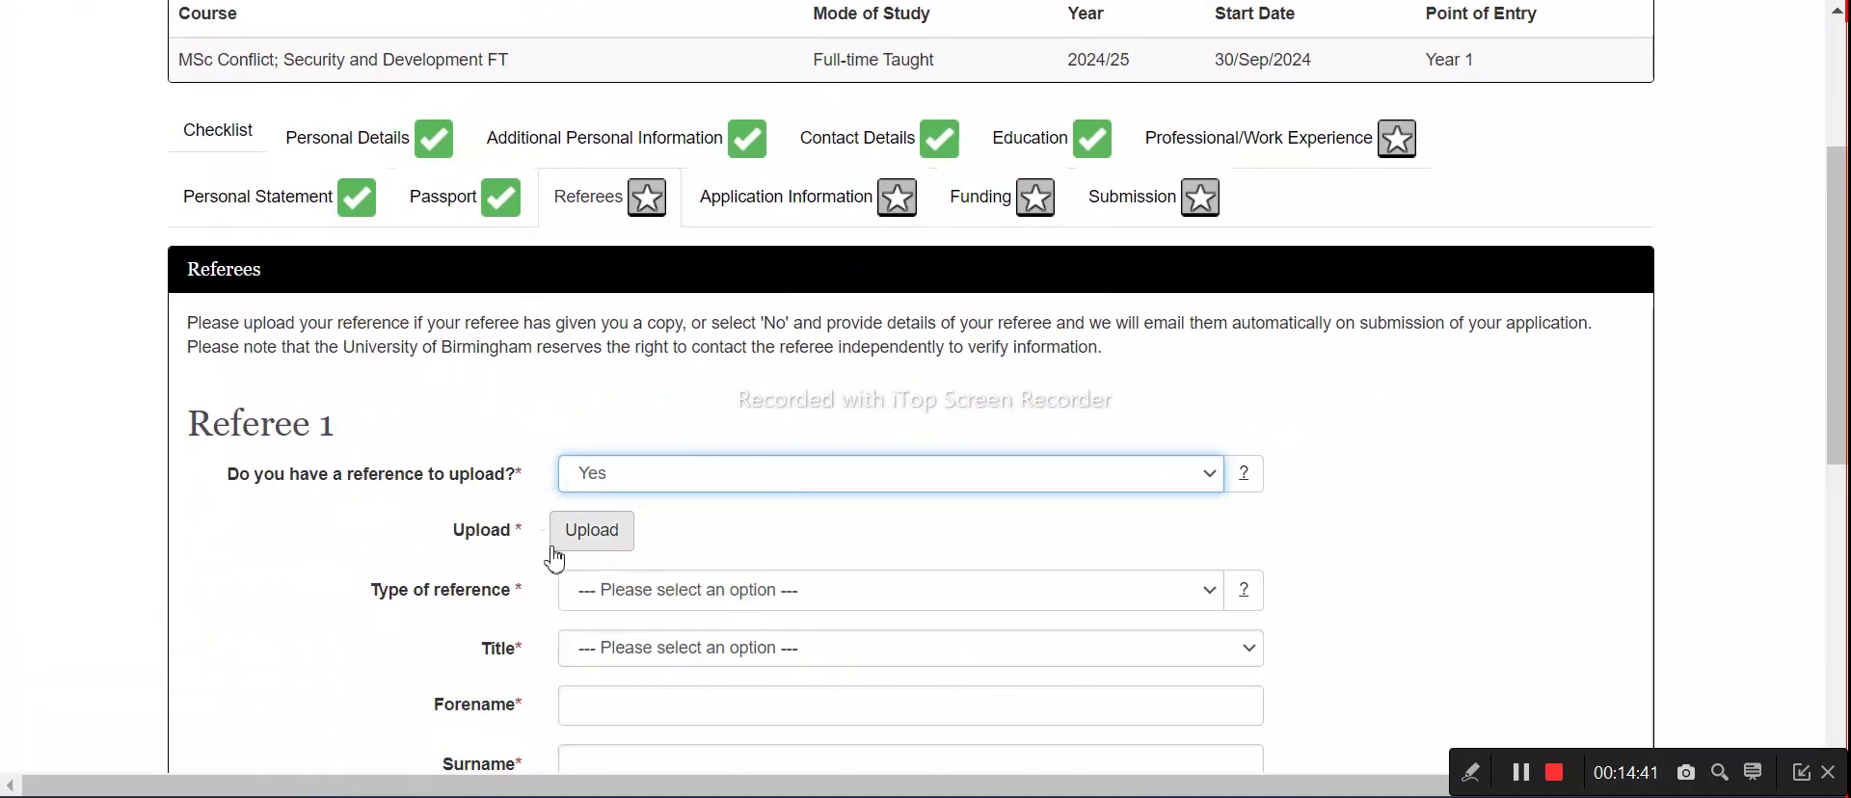
pyautogui.click(592, 530)
pyautogui.click(310, 172)
pyautogui.click(709, 352)
pyautogui.scroll(-2, 702, 359)
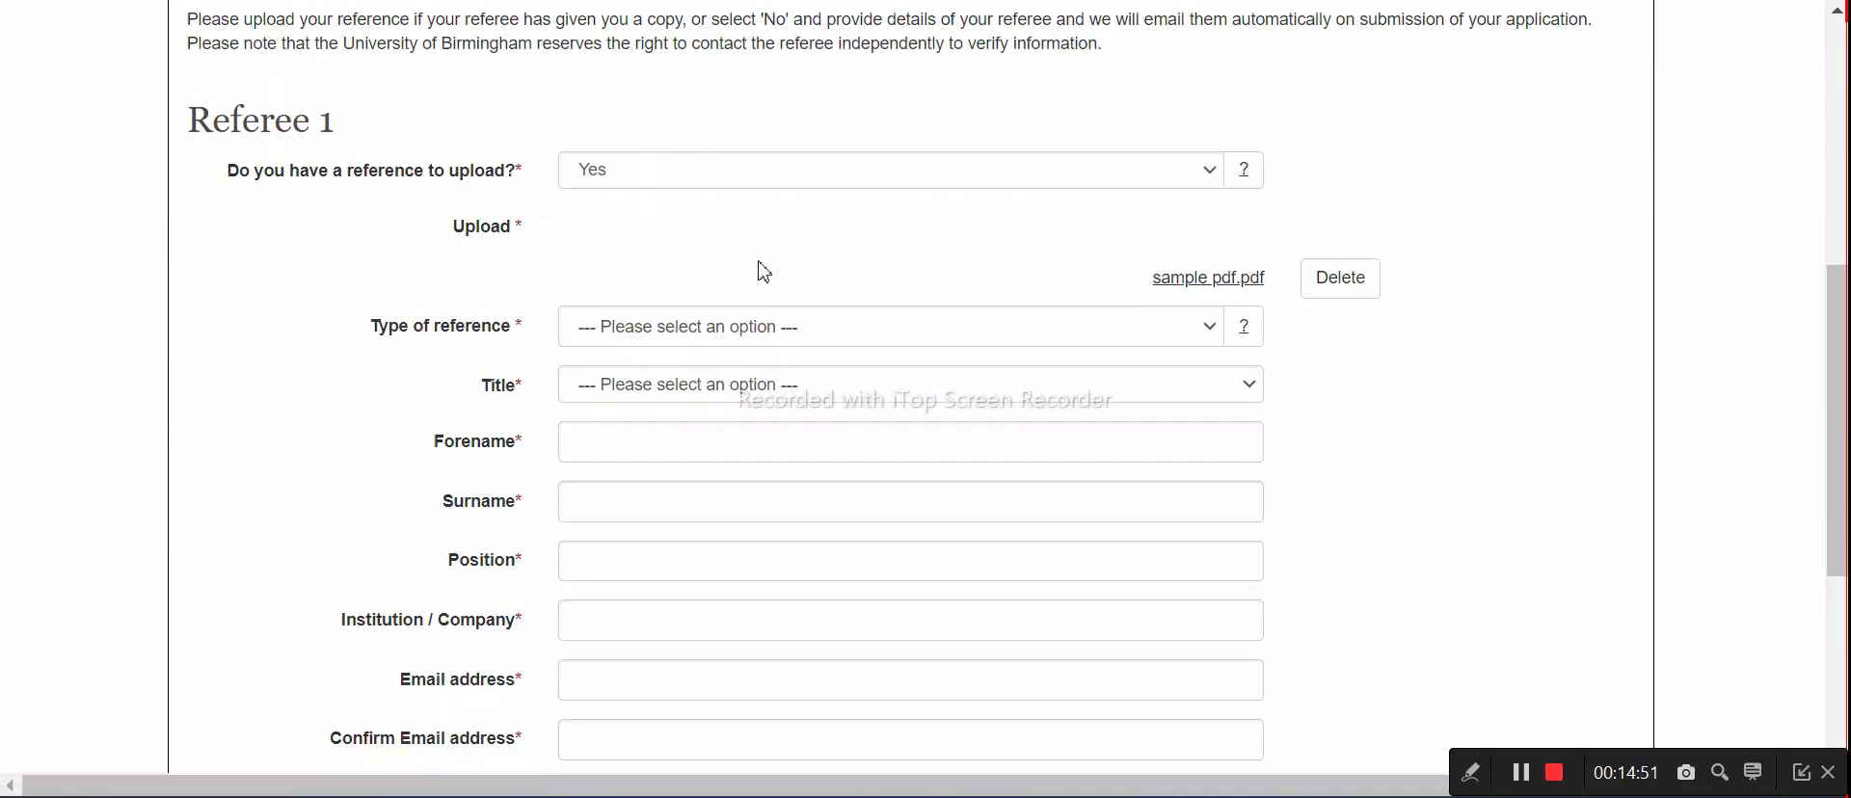
# Set Referee 1's type of reference to Academic and title to Dr, and fill in the referee's forename and surname
pyautogui.click(720, 349)
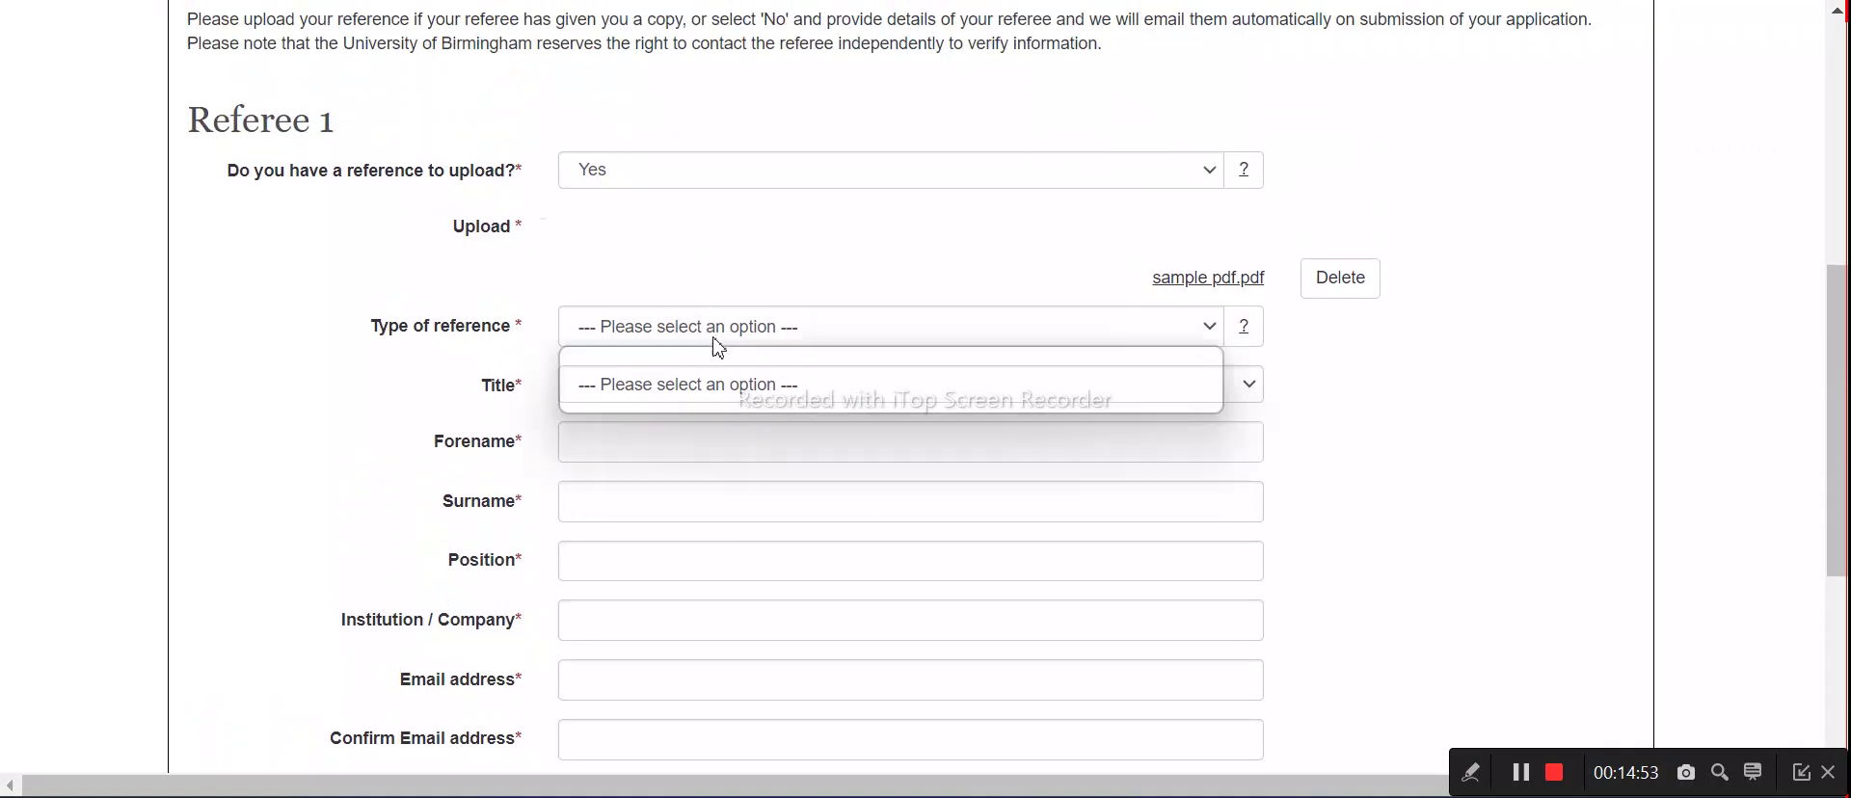
pyautogui.click(665, 372)
pyautogui.click(668, 390)
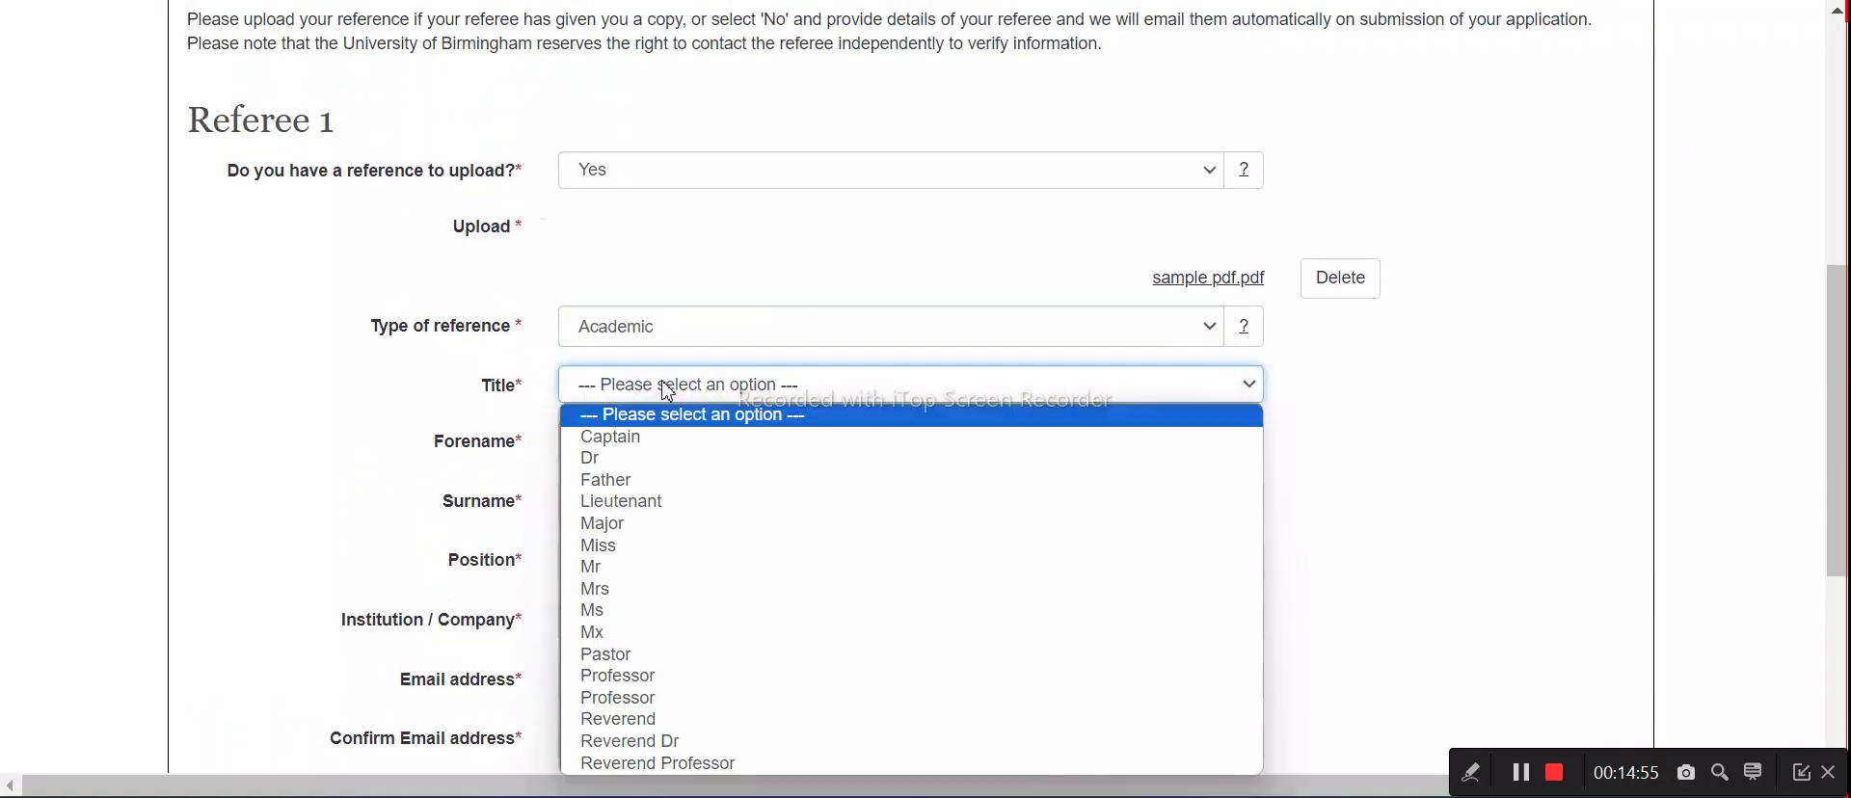
pyautogui.click(641, 459)
pyautogui.click(567, 451)
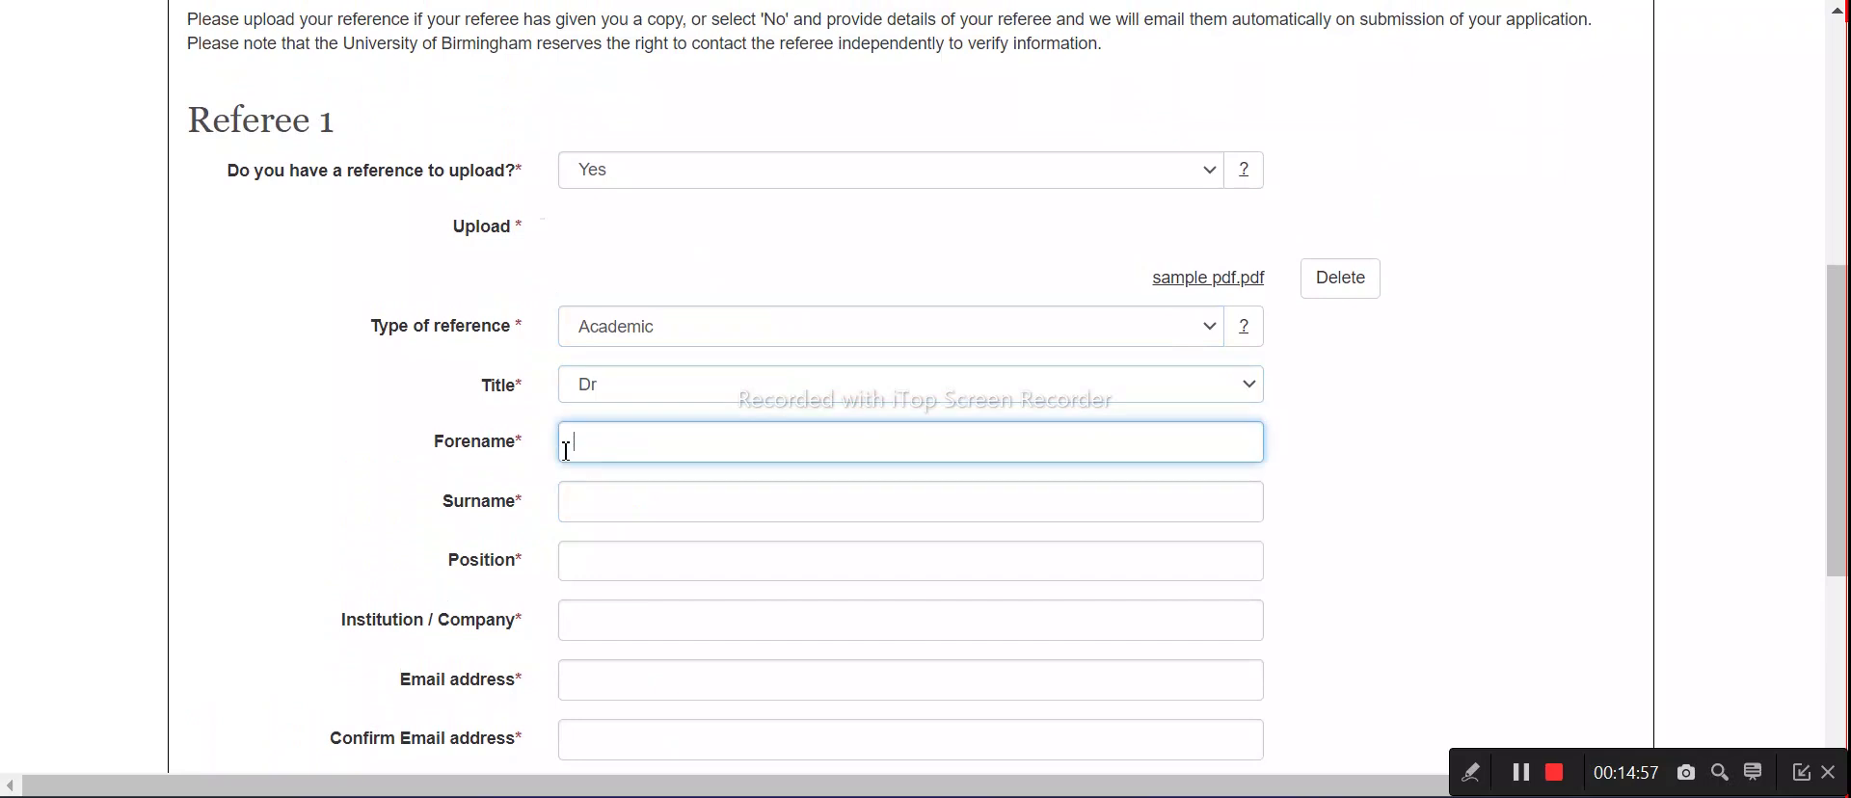
pyautogui.click(707, 495)
pyautogui.write('sir')
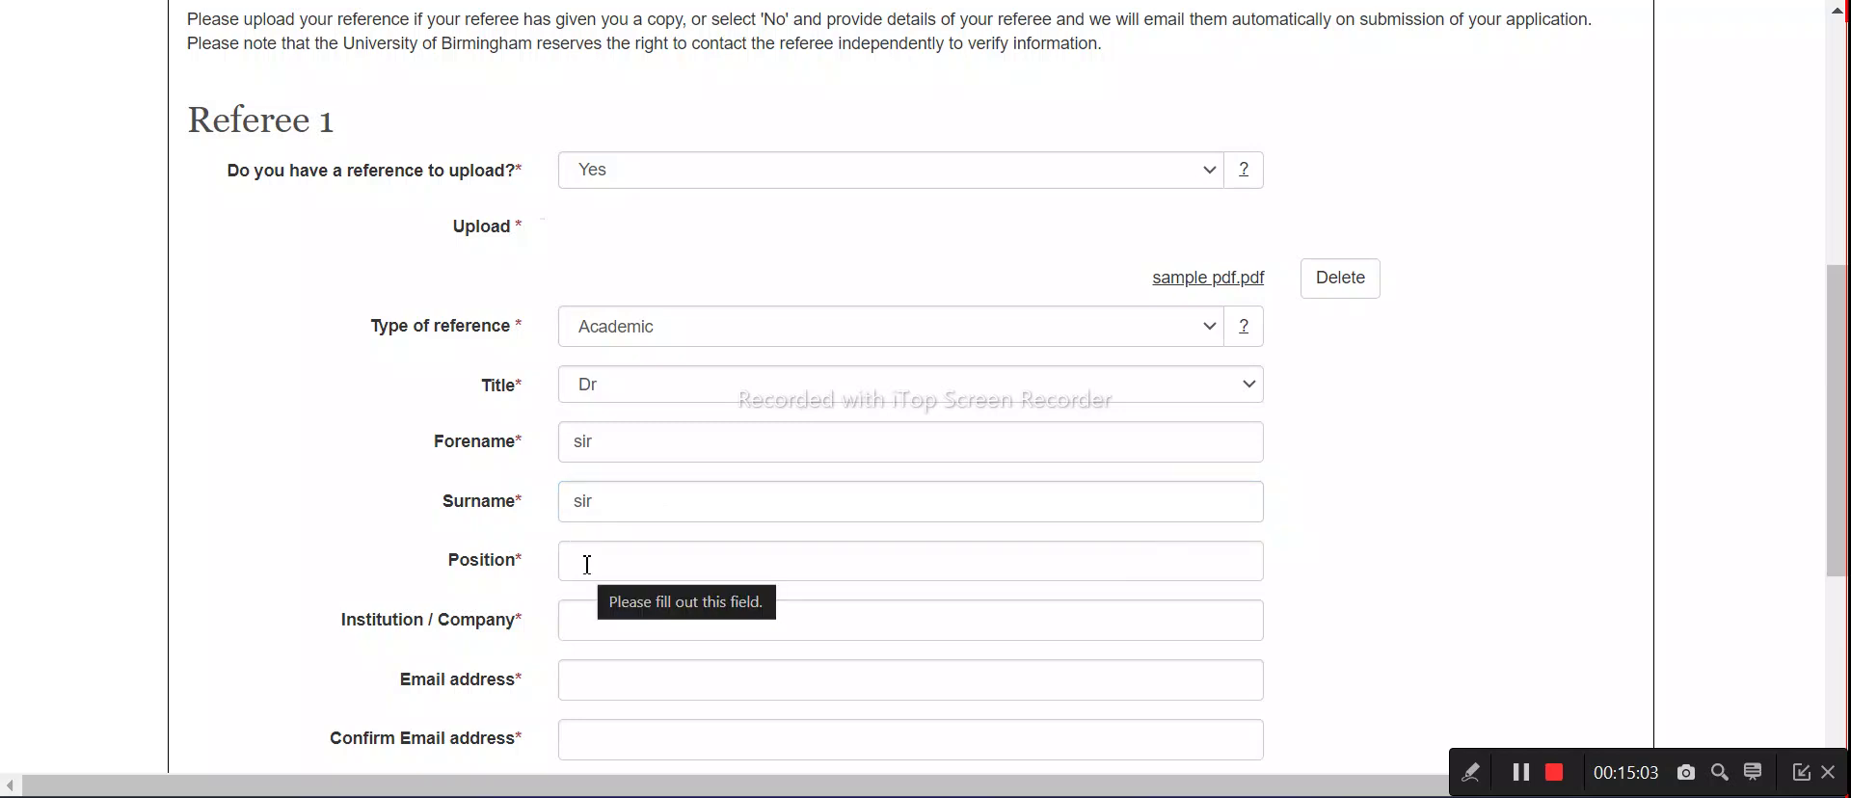
# Enter "prof" as Referee 1's position and "university" as the institution or company
pyautogui.click(587, 564)
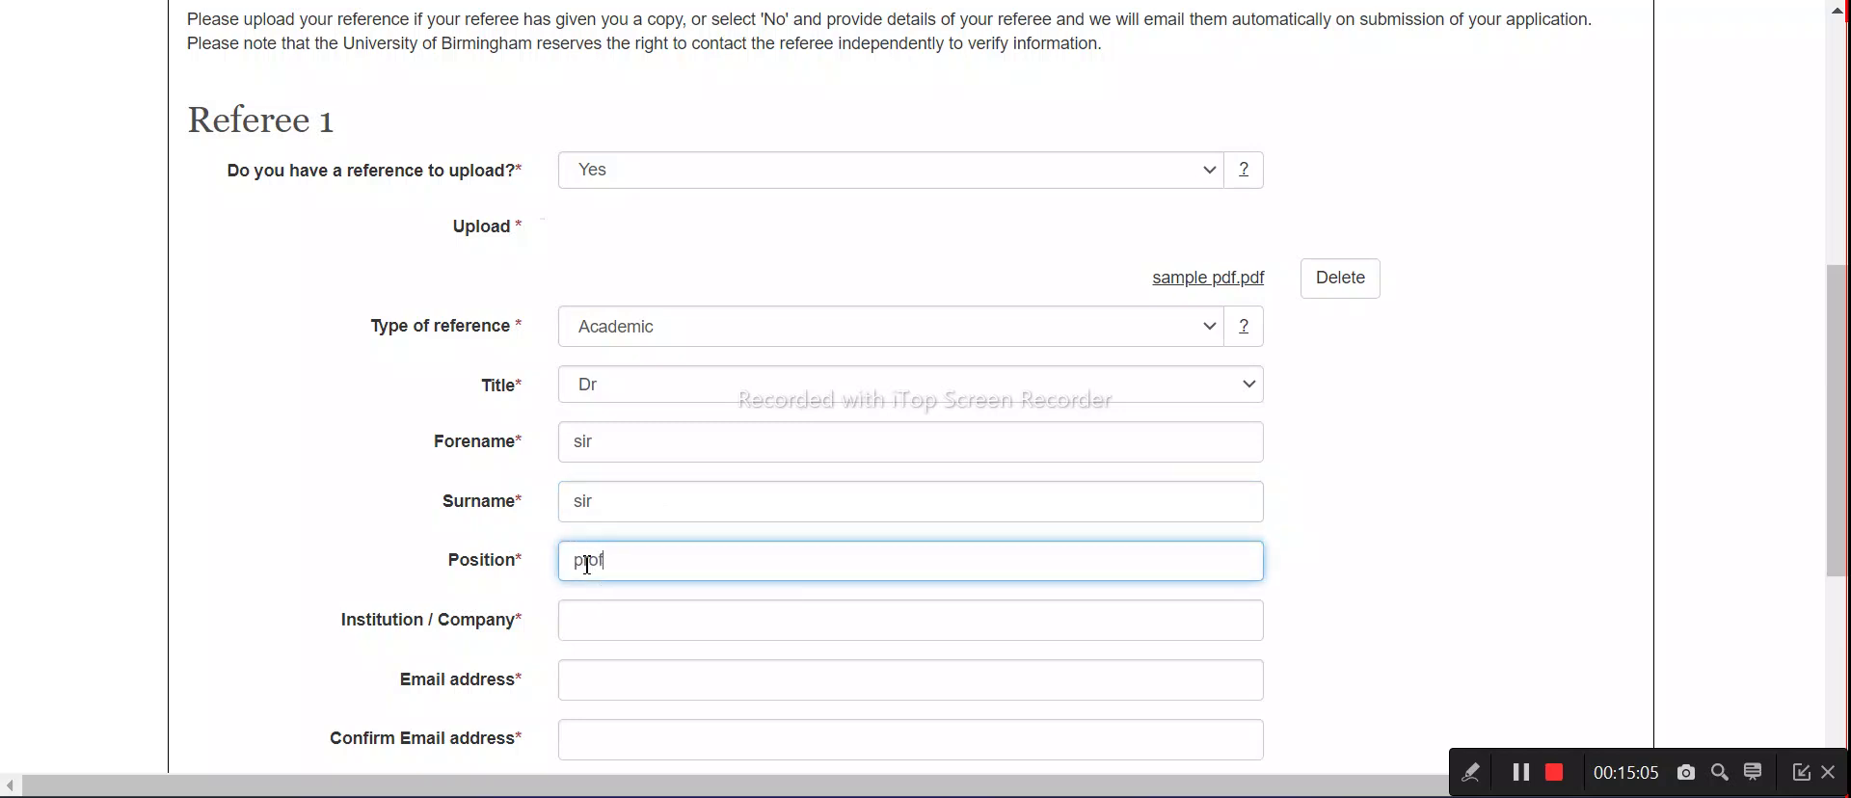
pyautogui.click(643, 621)
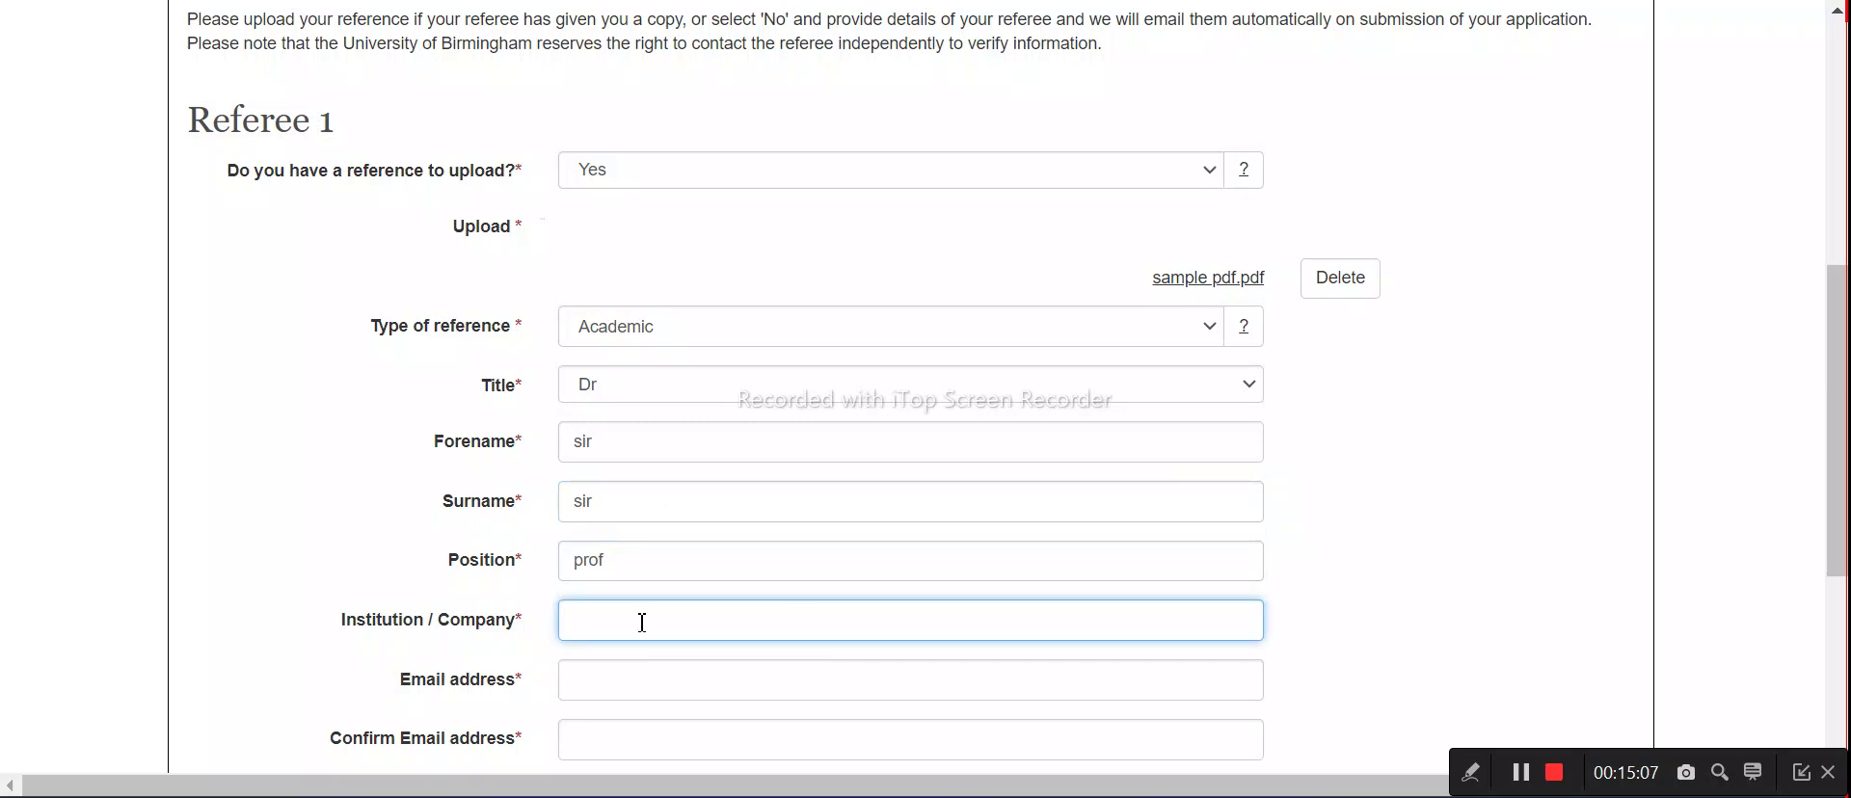
pyautogui.write('university')
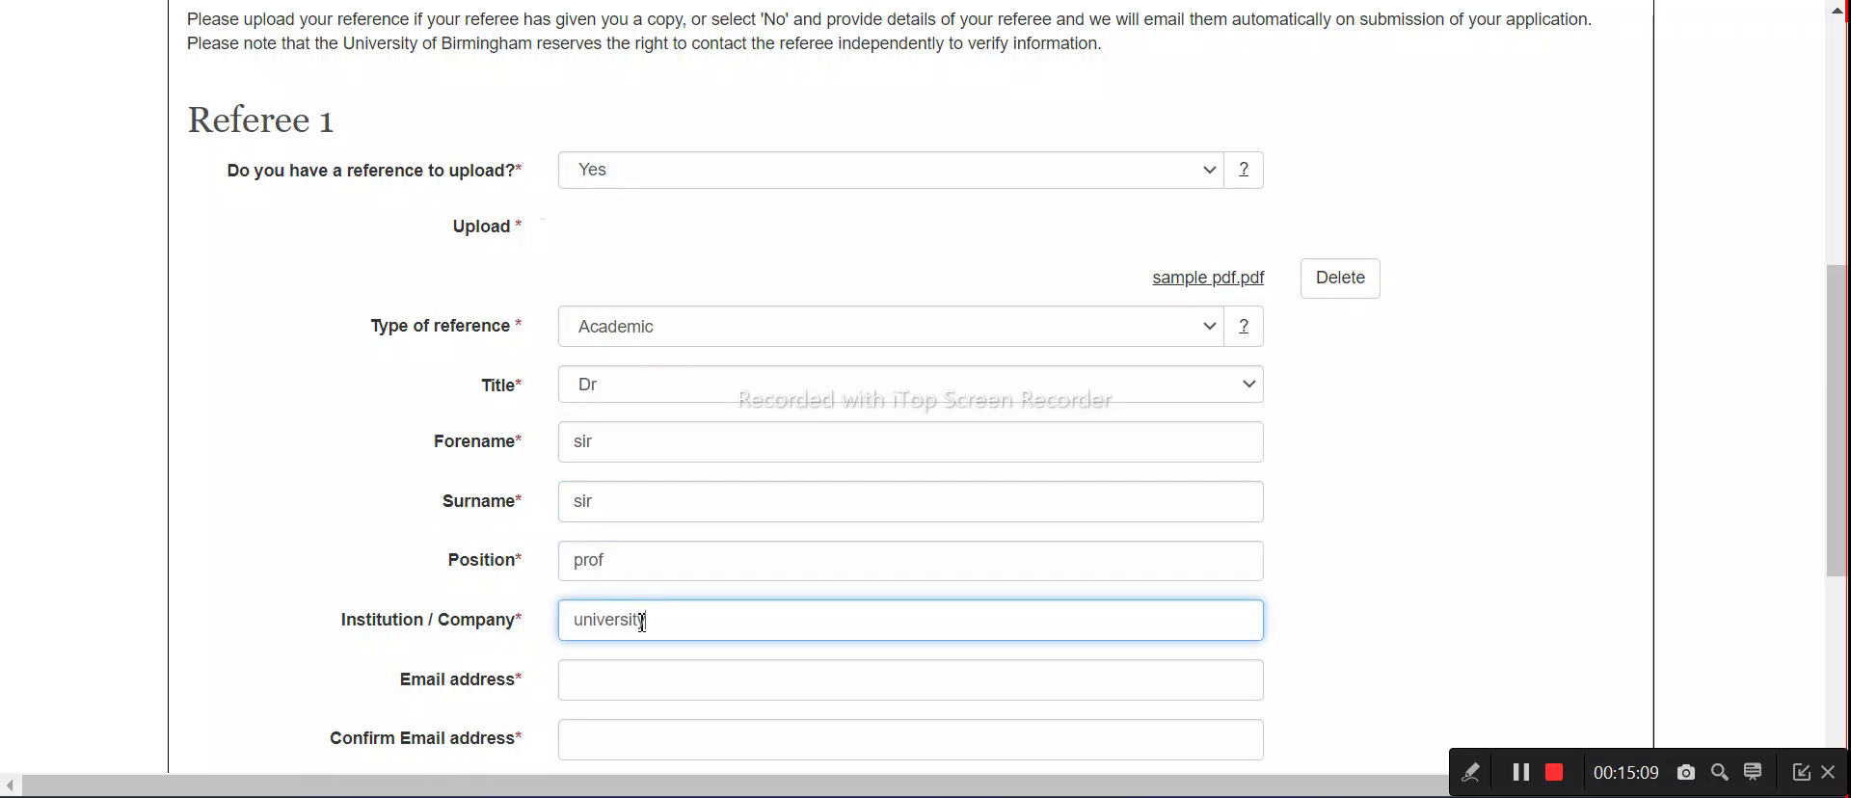
# Fill in Referee 1's email address with the copied address, changing the first letter of its domain to t
pyautogui.click(672, 683)
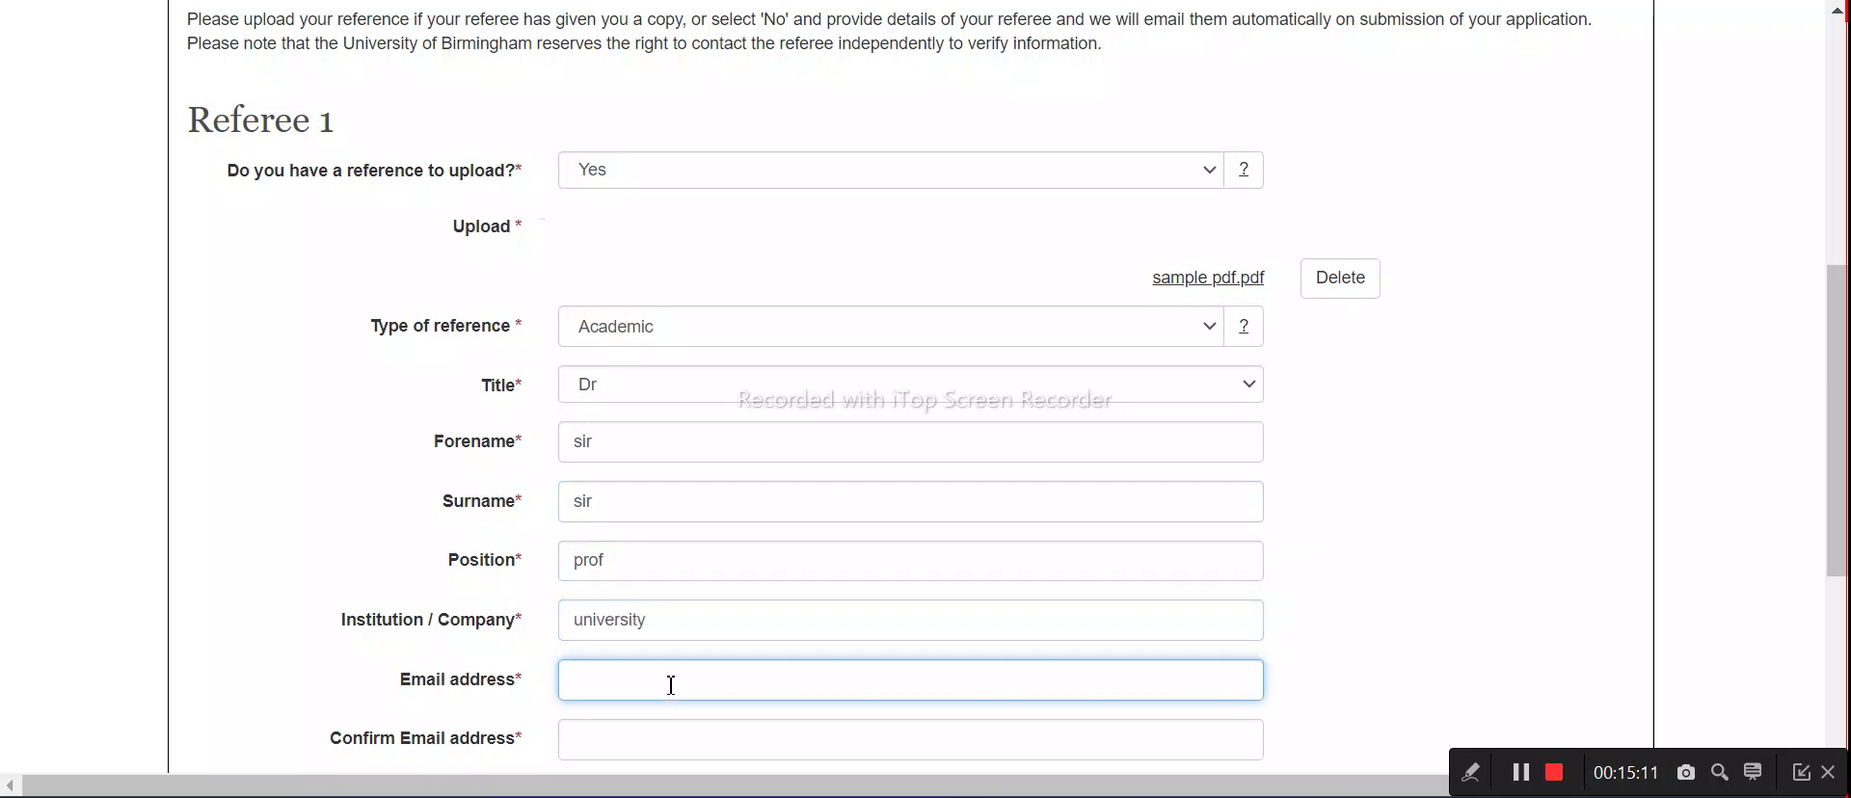
pyautogui.hotkey('ctrl', 'v')
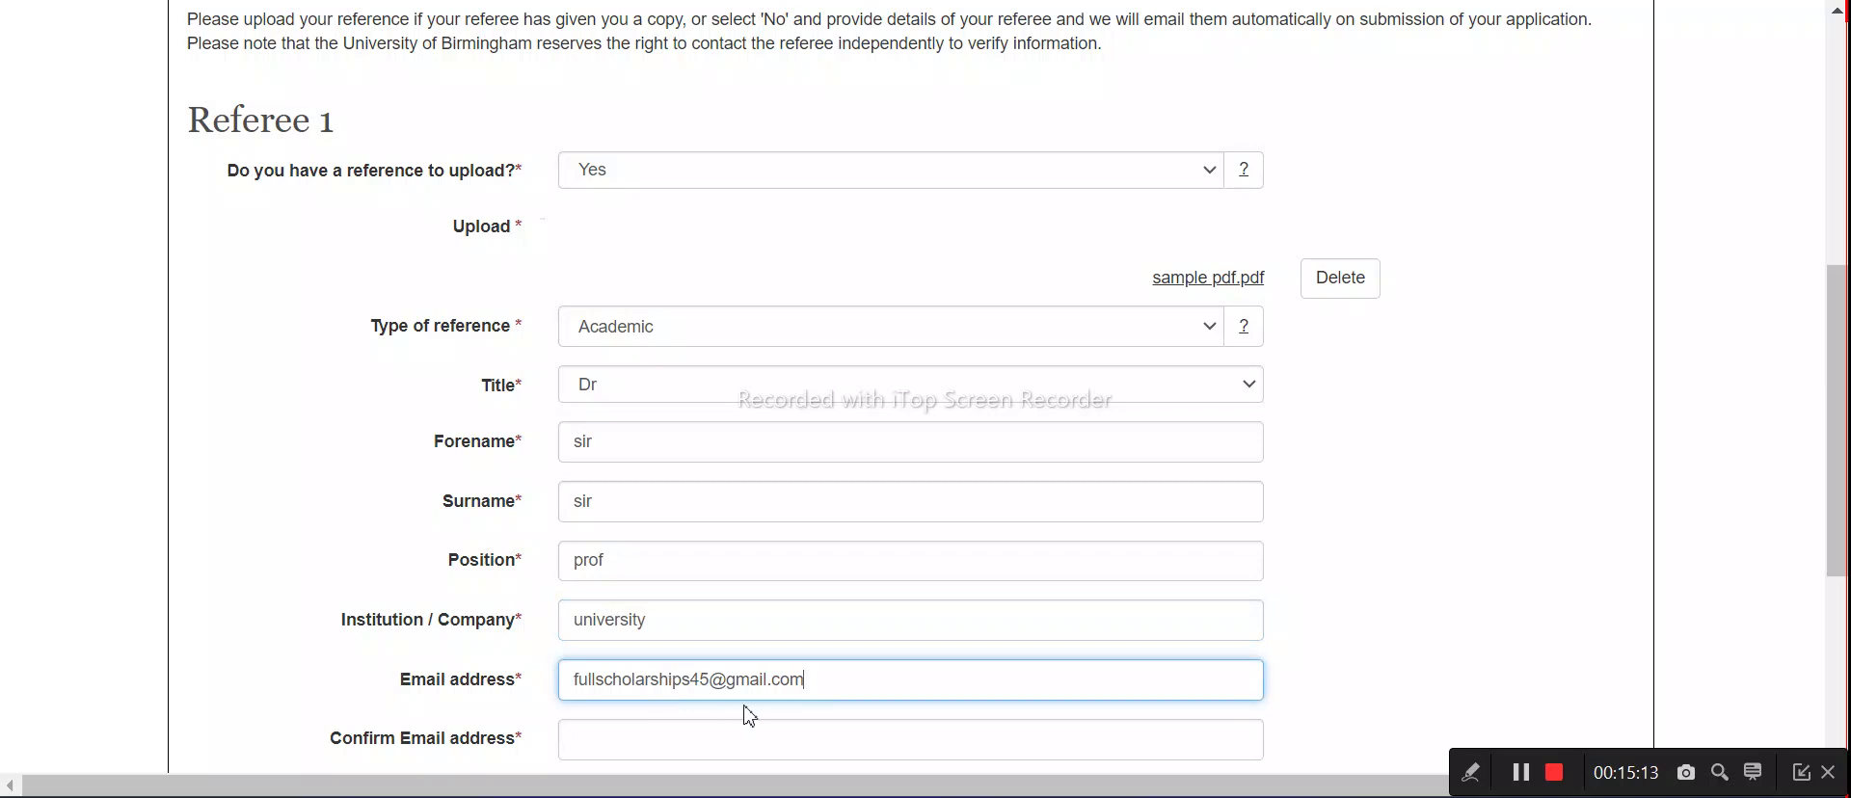
pyautogui.moveTo(728, 683); pyautogui.dragTo(766, 684)
pyautogui.click(741, 685)
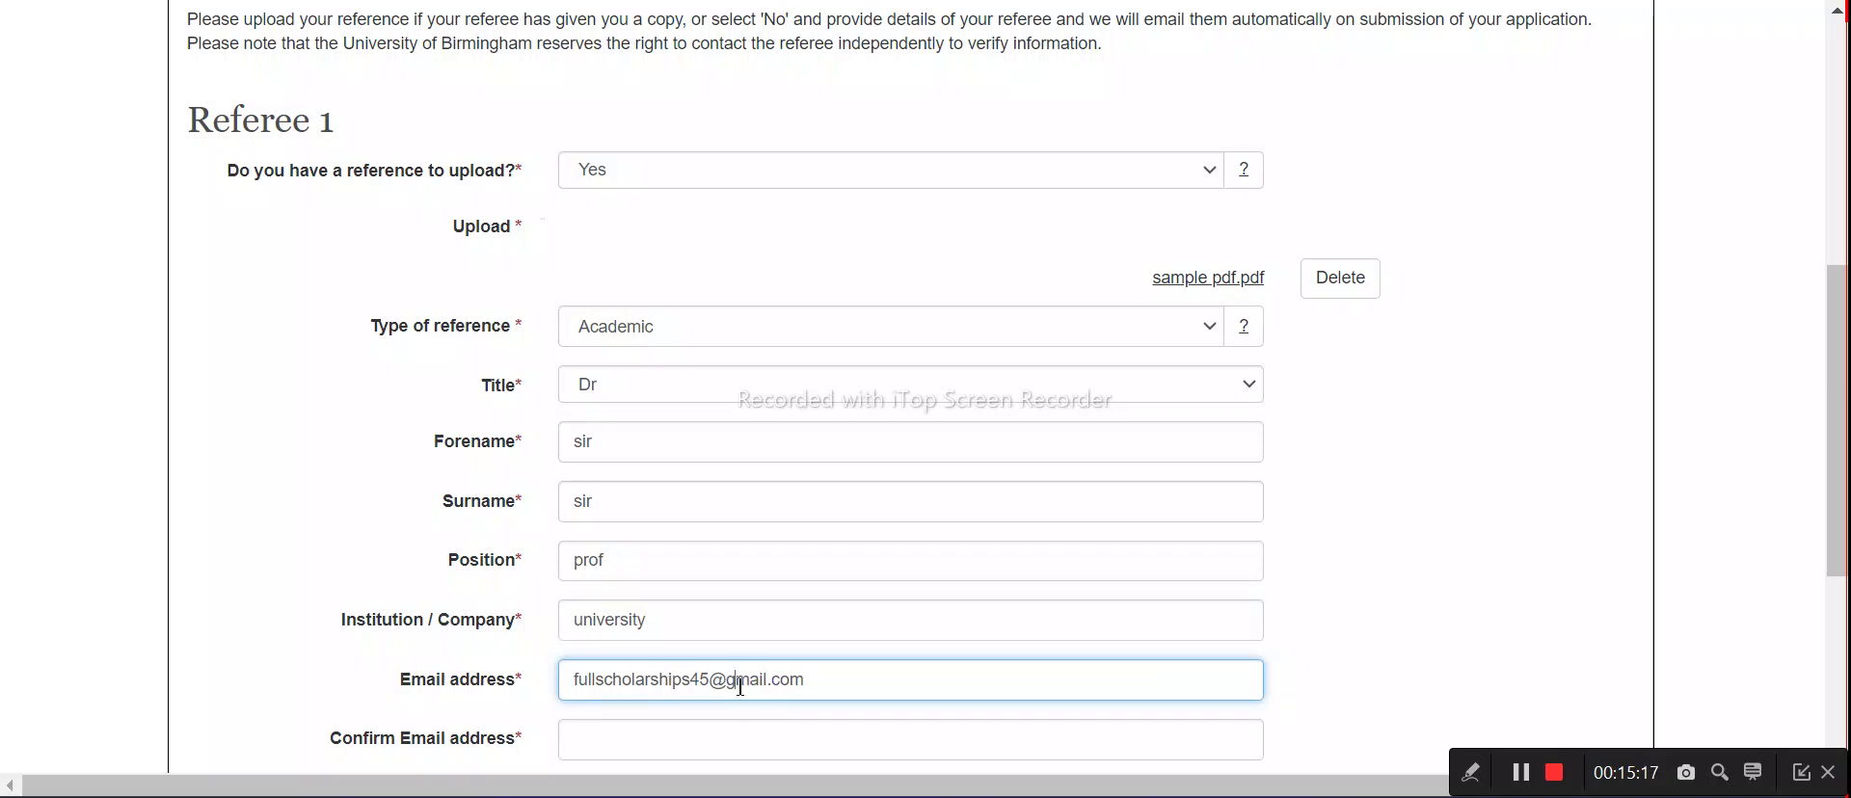
pyautogui.press('BackSpace')
pyautogui.write('ty')
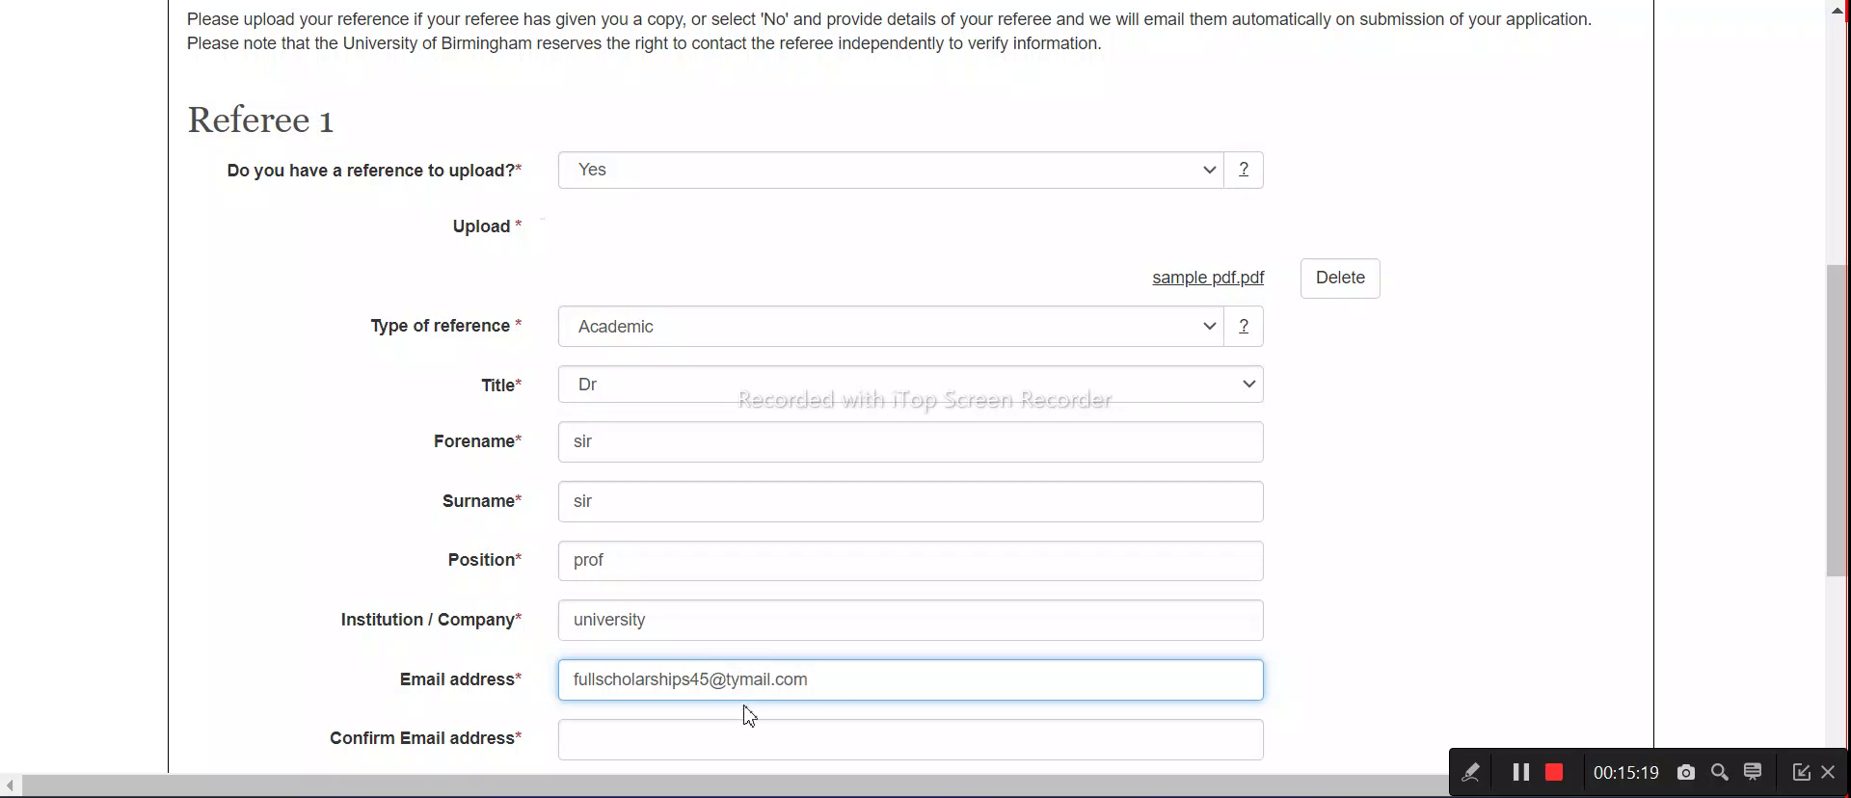
pyautogui.press('BackSpace')
# Repeat the referee's email address in the confirmation field, with the same change to its domain
pyautogui.click(734, 732)
pyautogui.hotkey('ctrl', 'v')
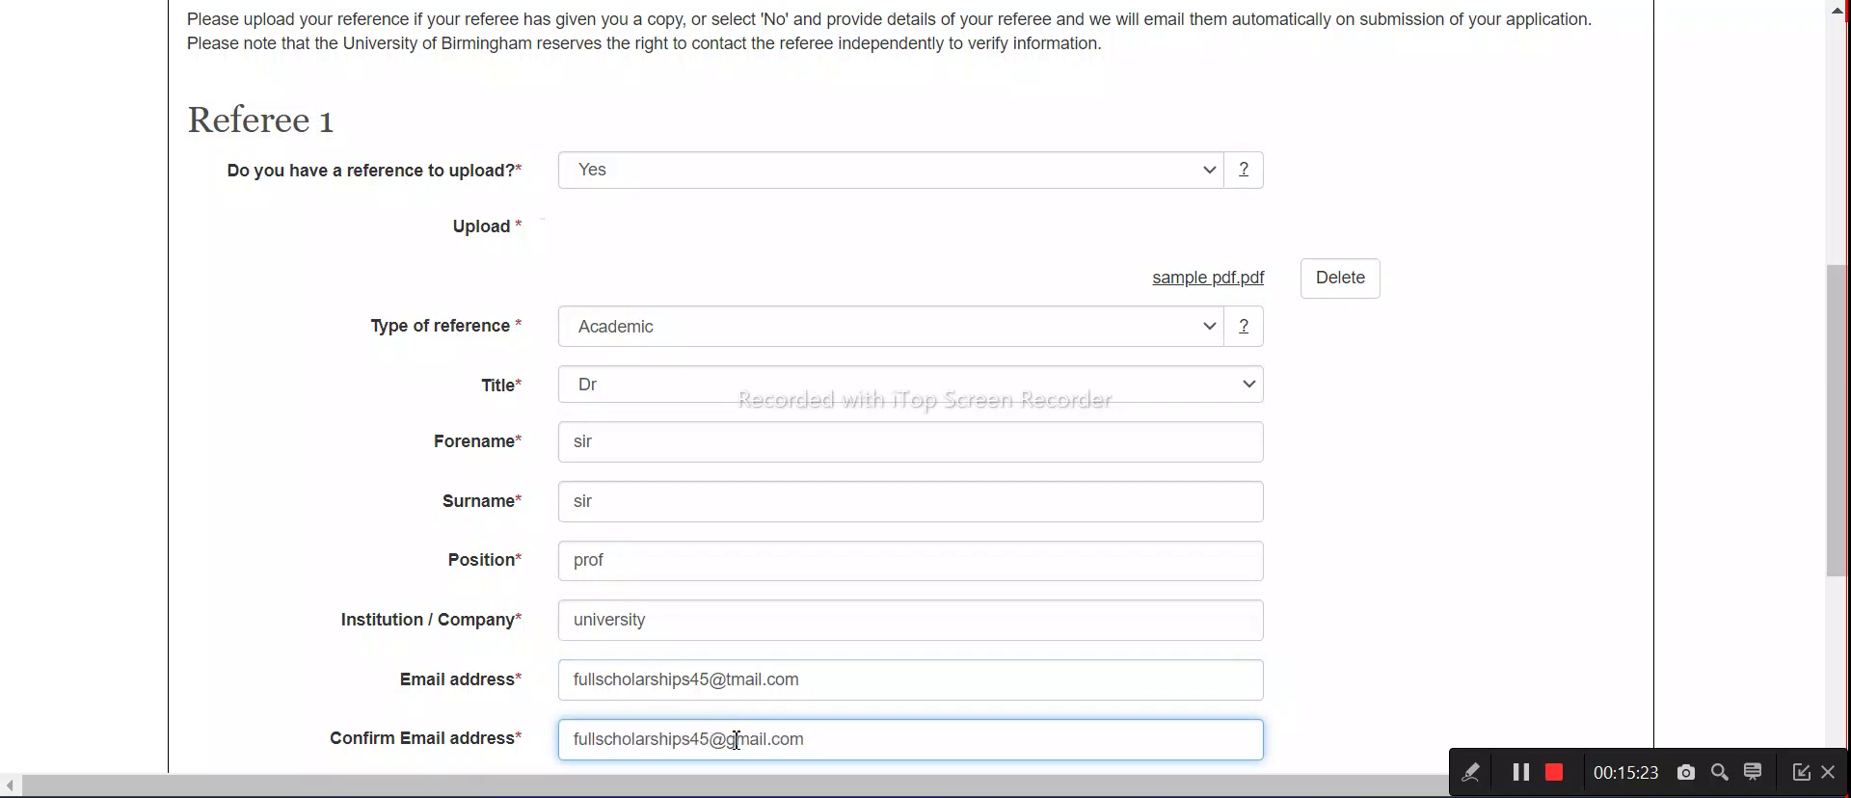
pyautogui.click(738, 743)
pyautogui.press('BackSpace')
pyautogui.write('t')
# Shorten Referee 1's email address and its confirmation by removing the first word from both
pyautogui.scroll(-3, 737, 743)
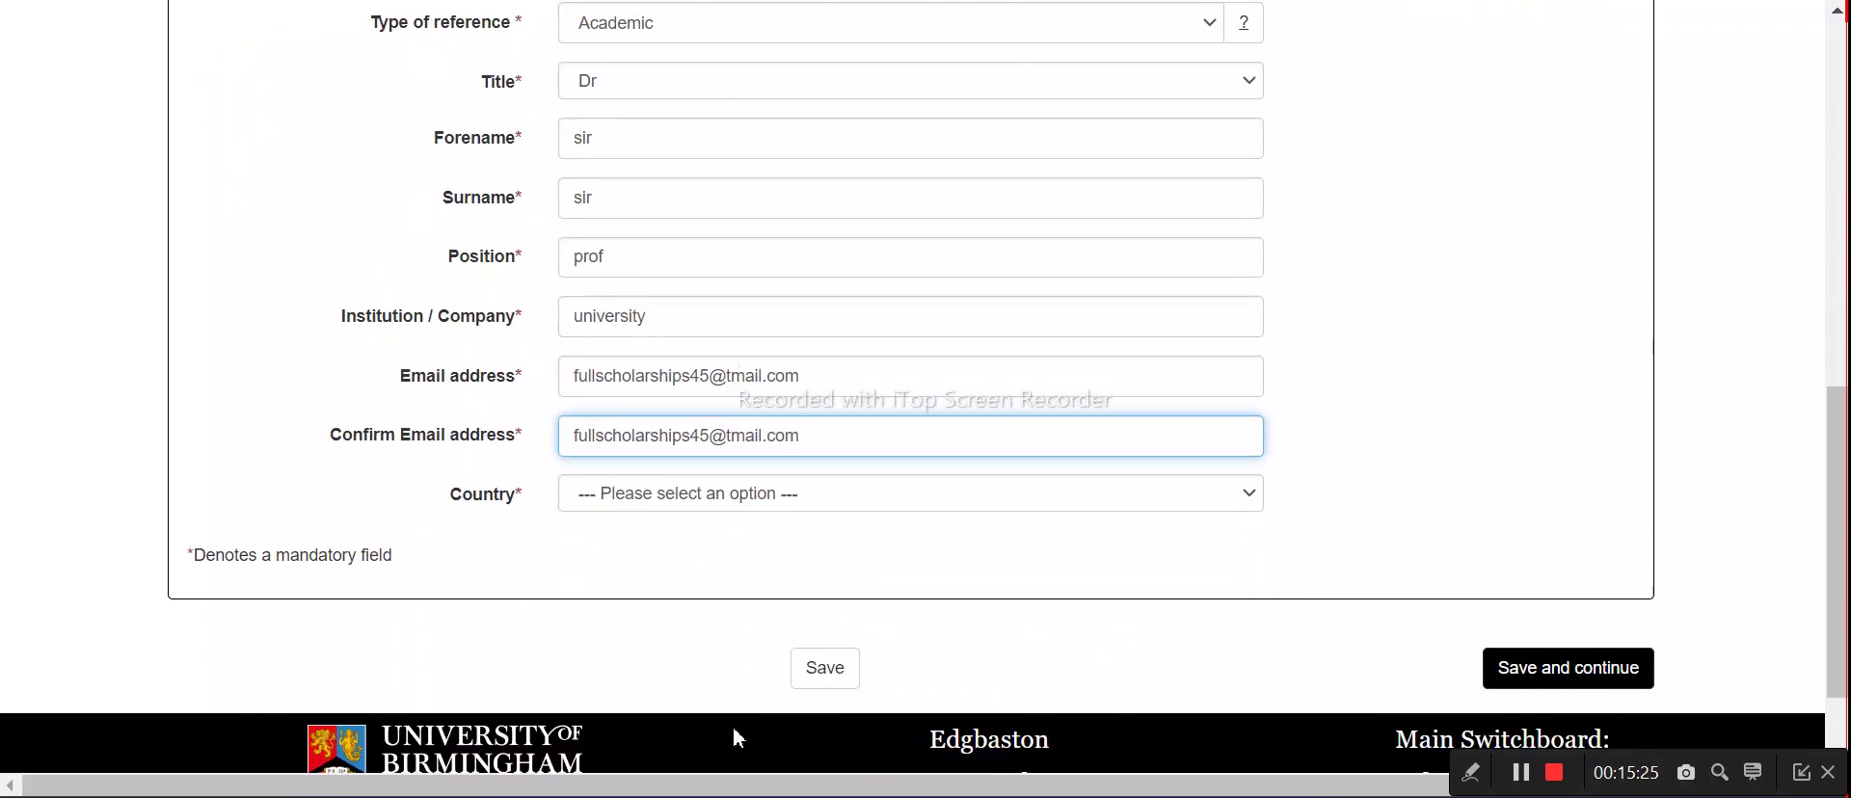
pyautogui.moveTo(701, 441); pyautogui.dragTo(649, 442)
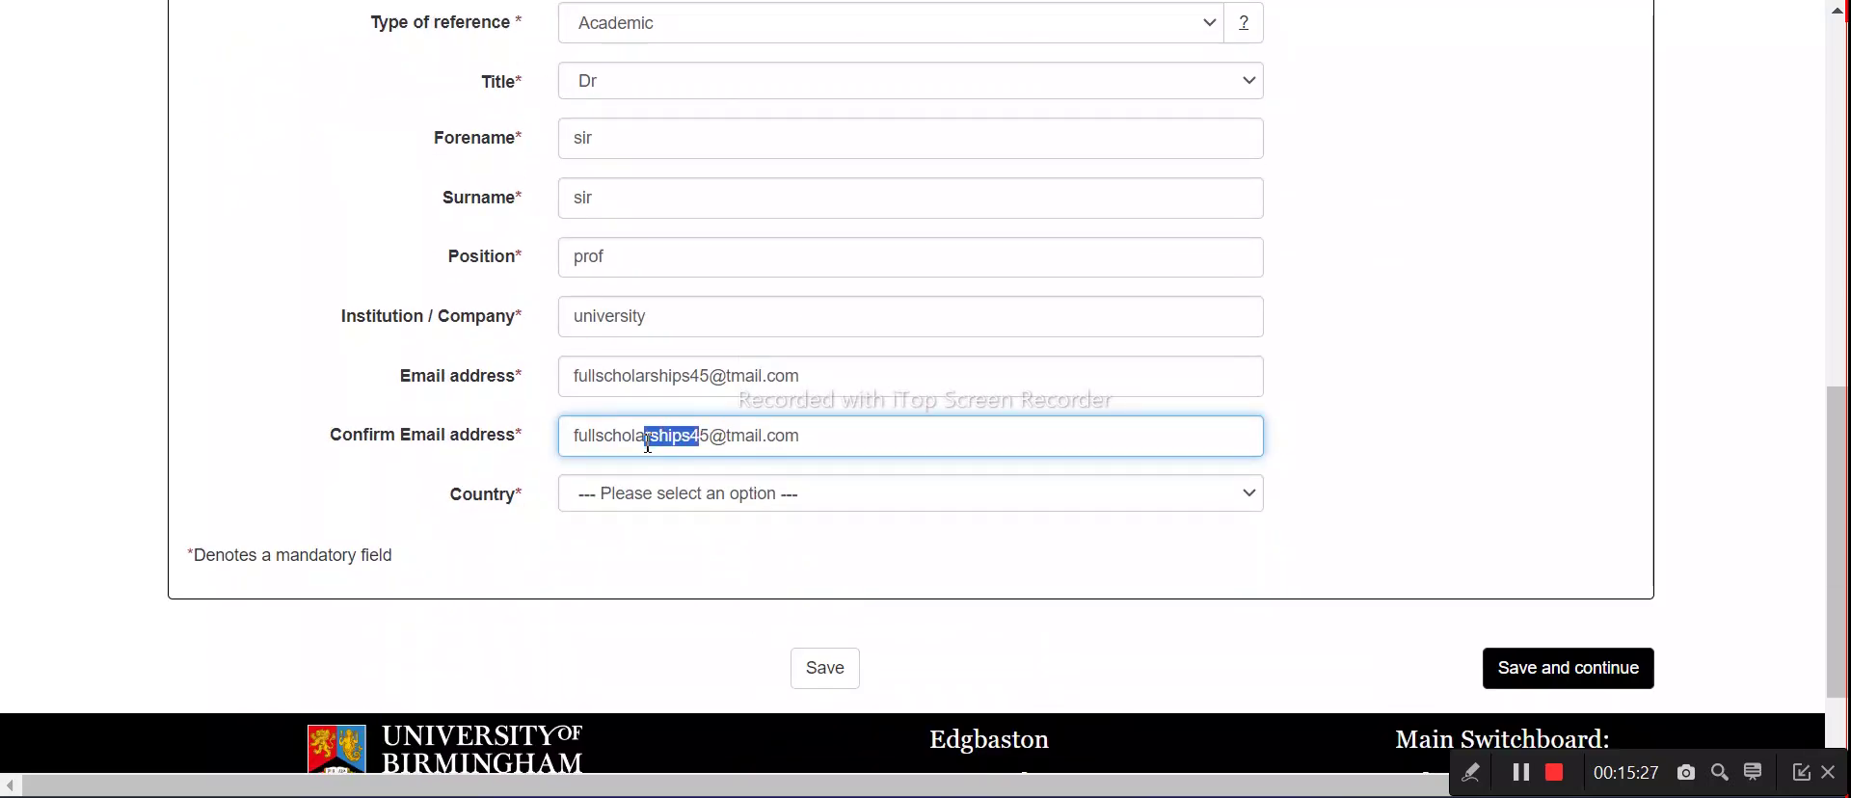
pyautogui.click(658, 438)
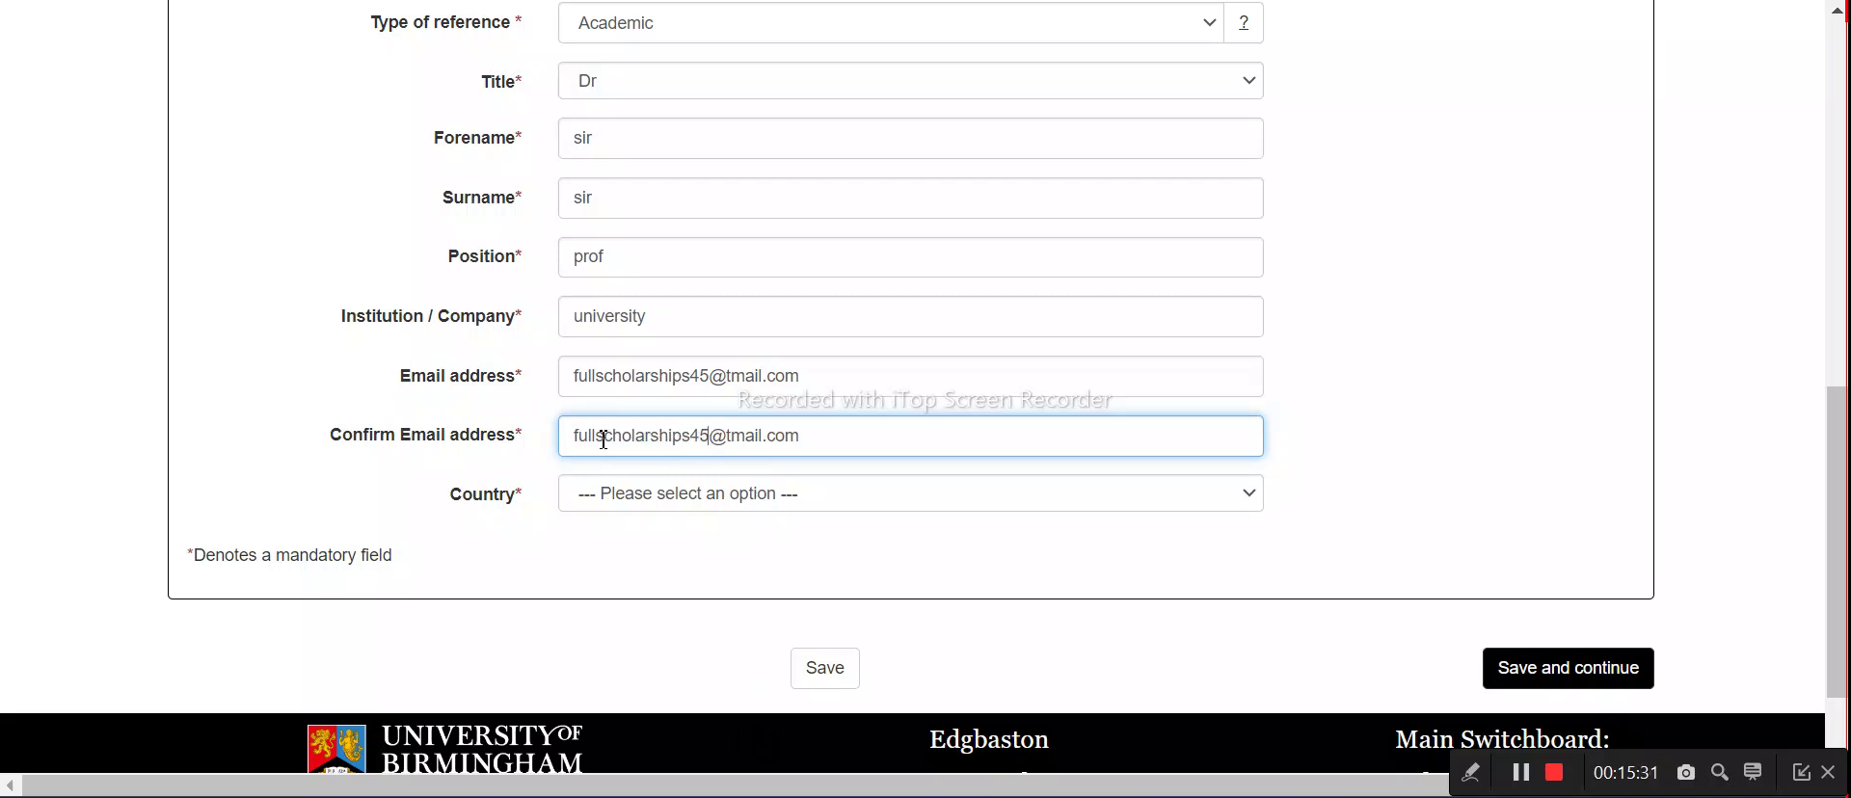
pyautogui.moveTo(599, 439); pyautogui.dragTo(514, 449)
pyautogui.press('Delete')
pyautogui.press('Delete')
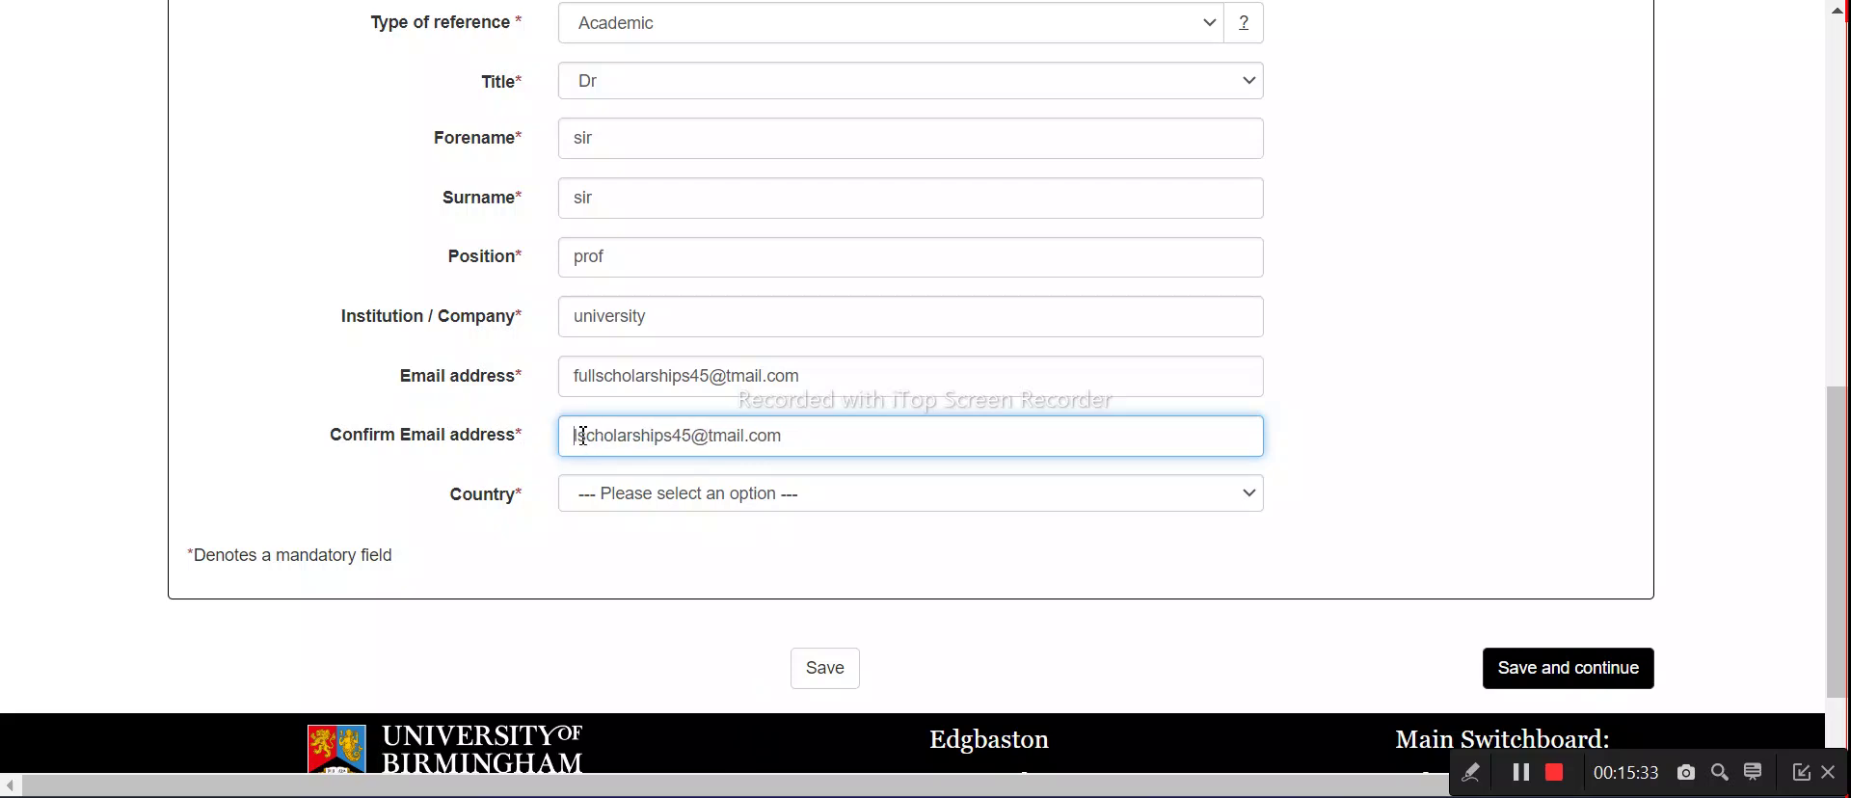
pyautogui.moveTo(602, 382); pyautogui.dragTo(554, 379)
pyautogui.press('Delete')
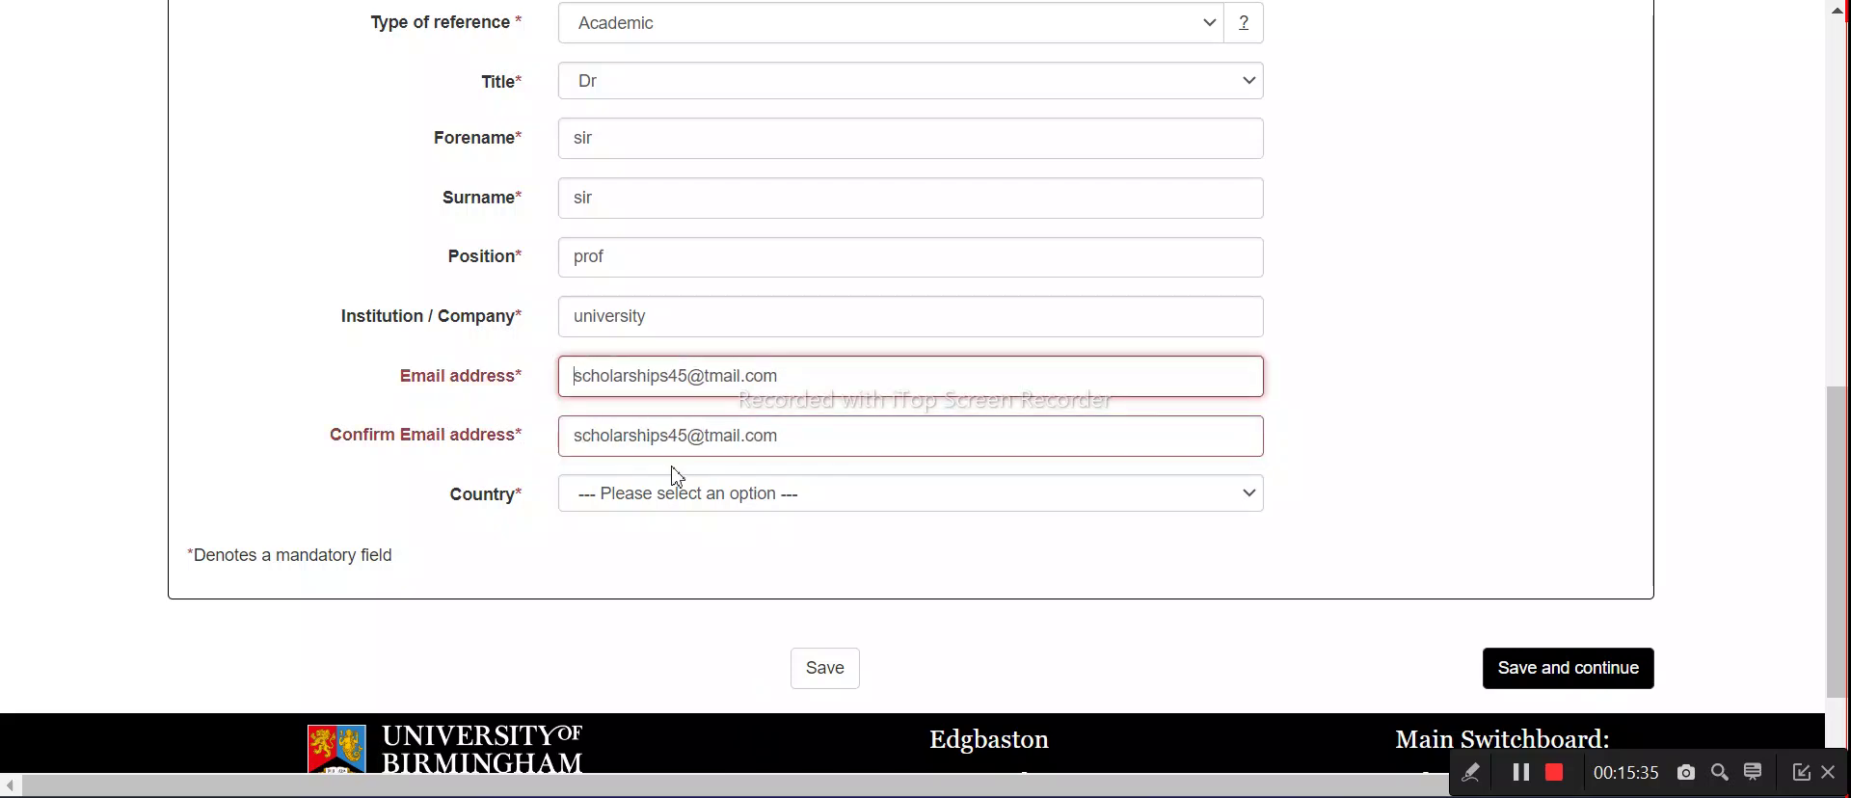
# Choose India as Referee 1's country, and save the Referees section to continue to Application Information
pyautogui.click(741, 511)
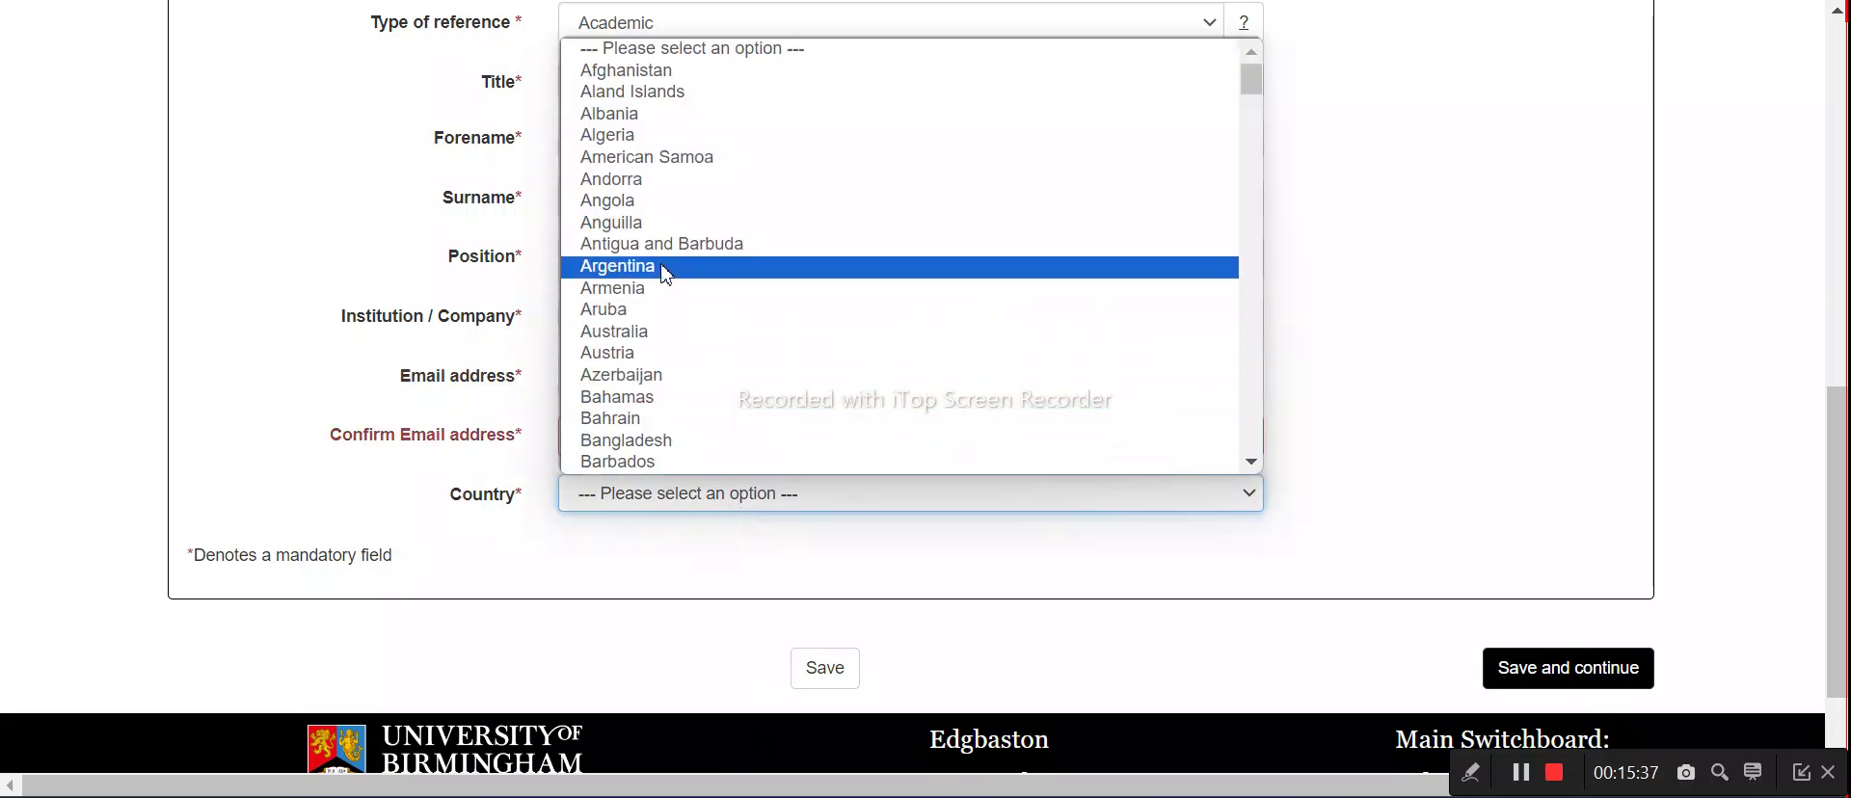
pyautogui.scroll(-18, 642, 277)
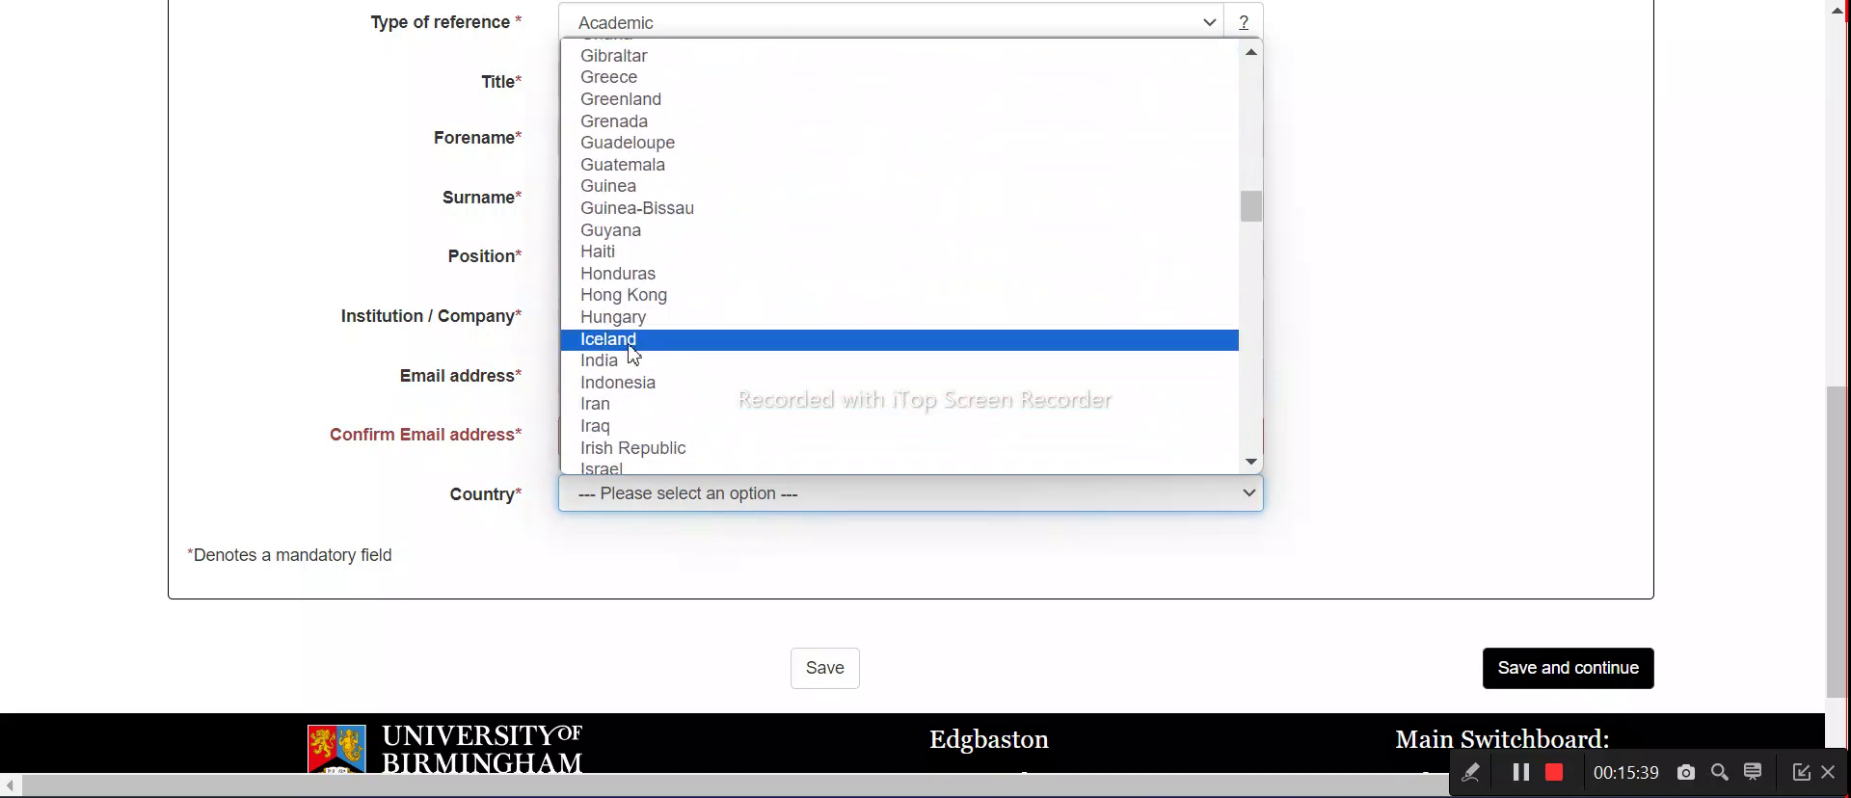
pyautogui.click(629, 363)
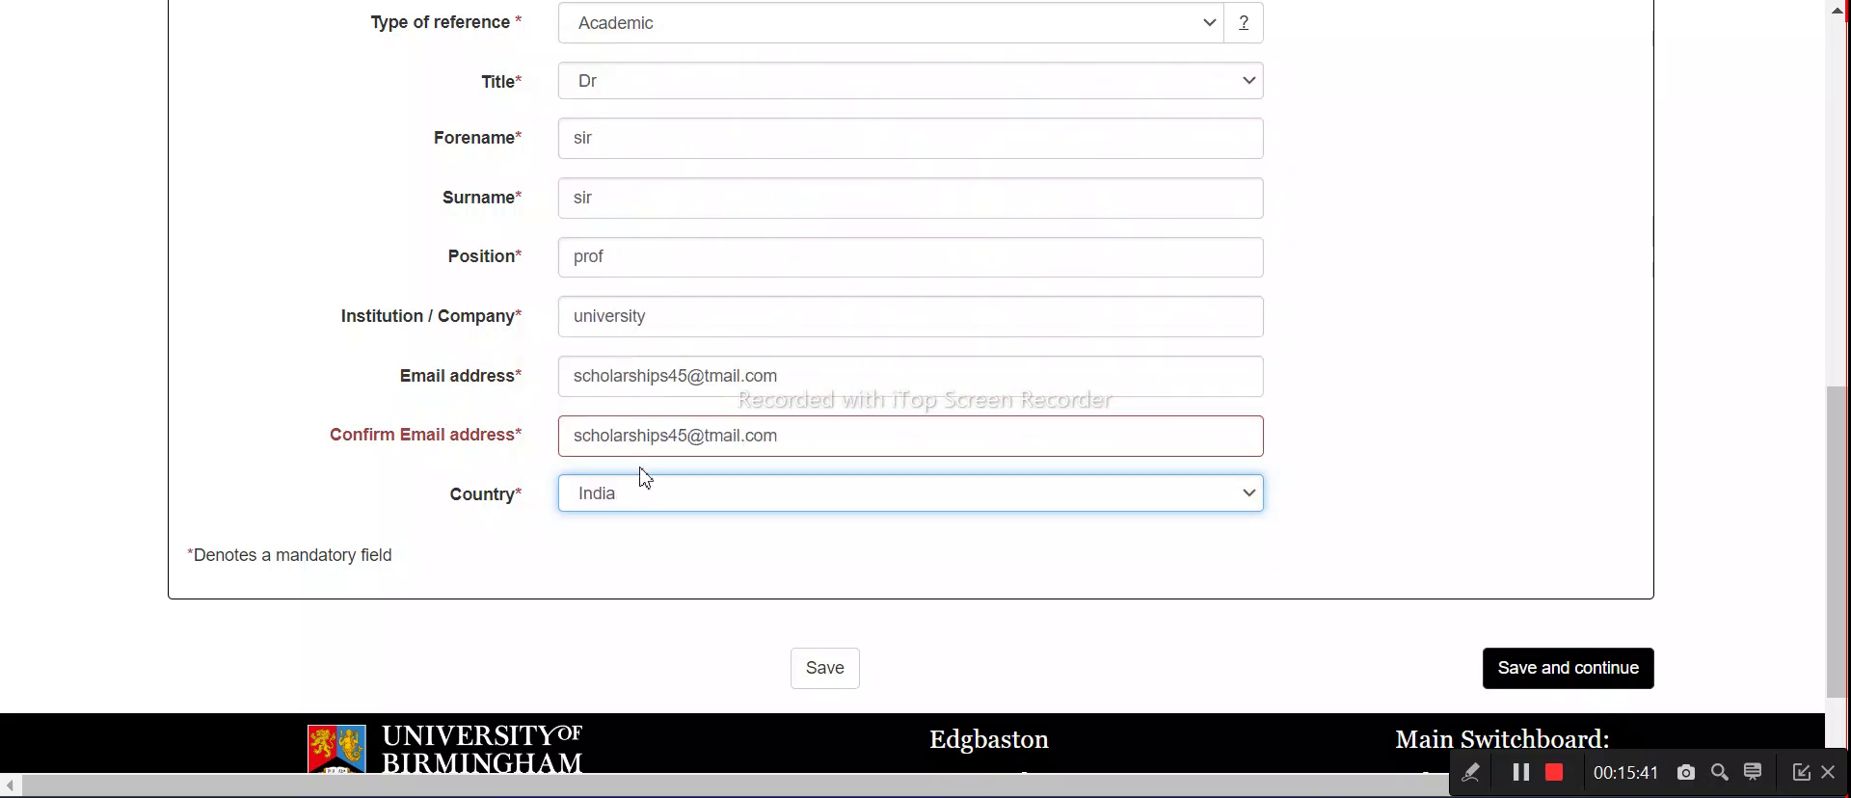
pyautogui.click(663, 566)
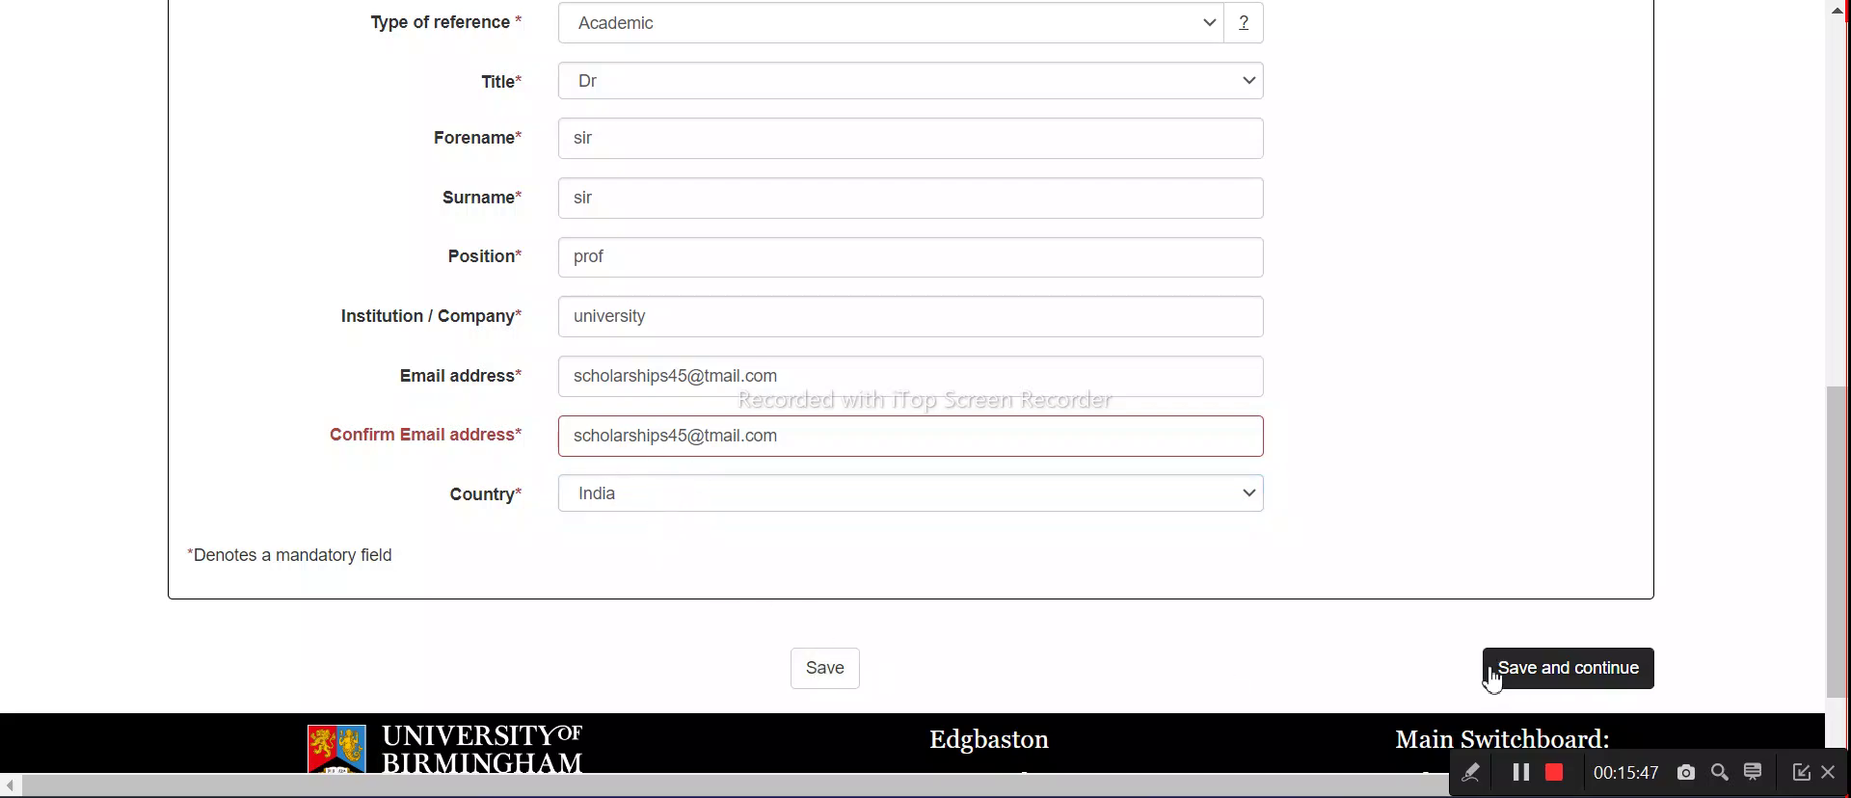
pyautogui.click(1523, 668)
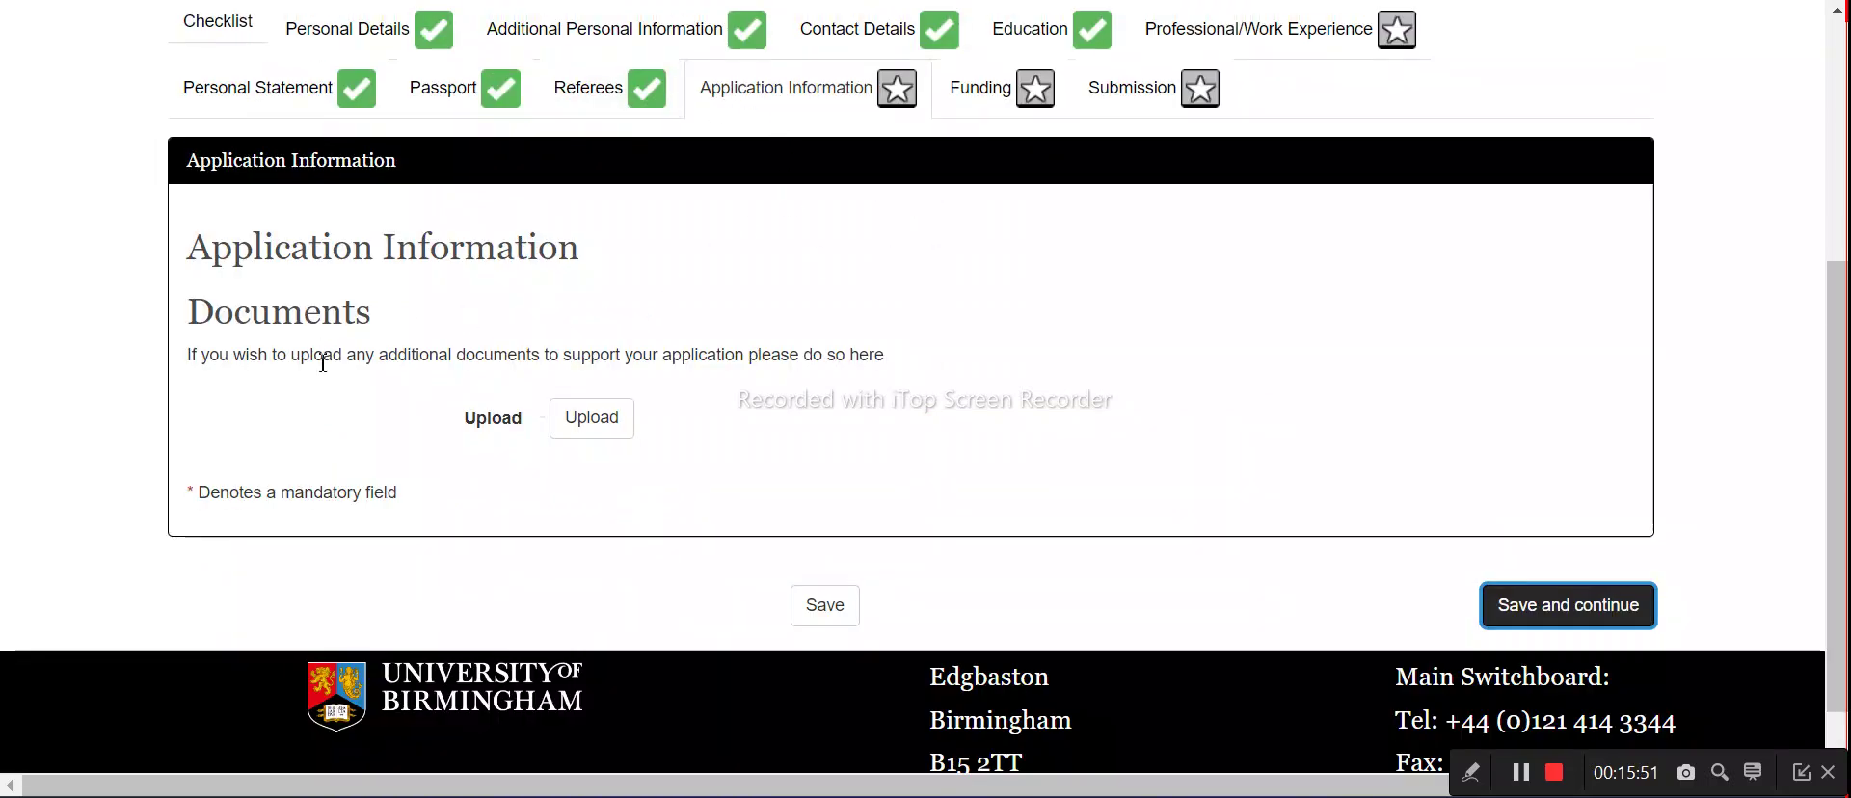
# Upload "sample pdf" as an additional supporting document, and save the section to continue to Funding
pyautogui.click(605, 424)
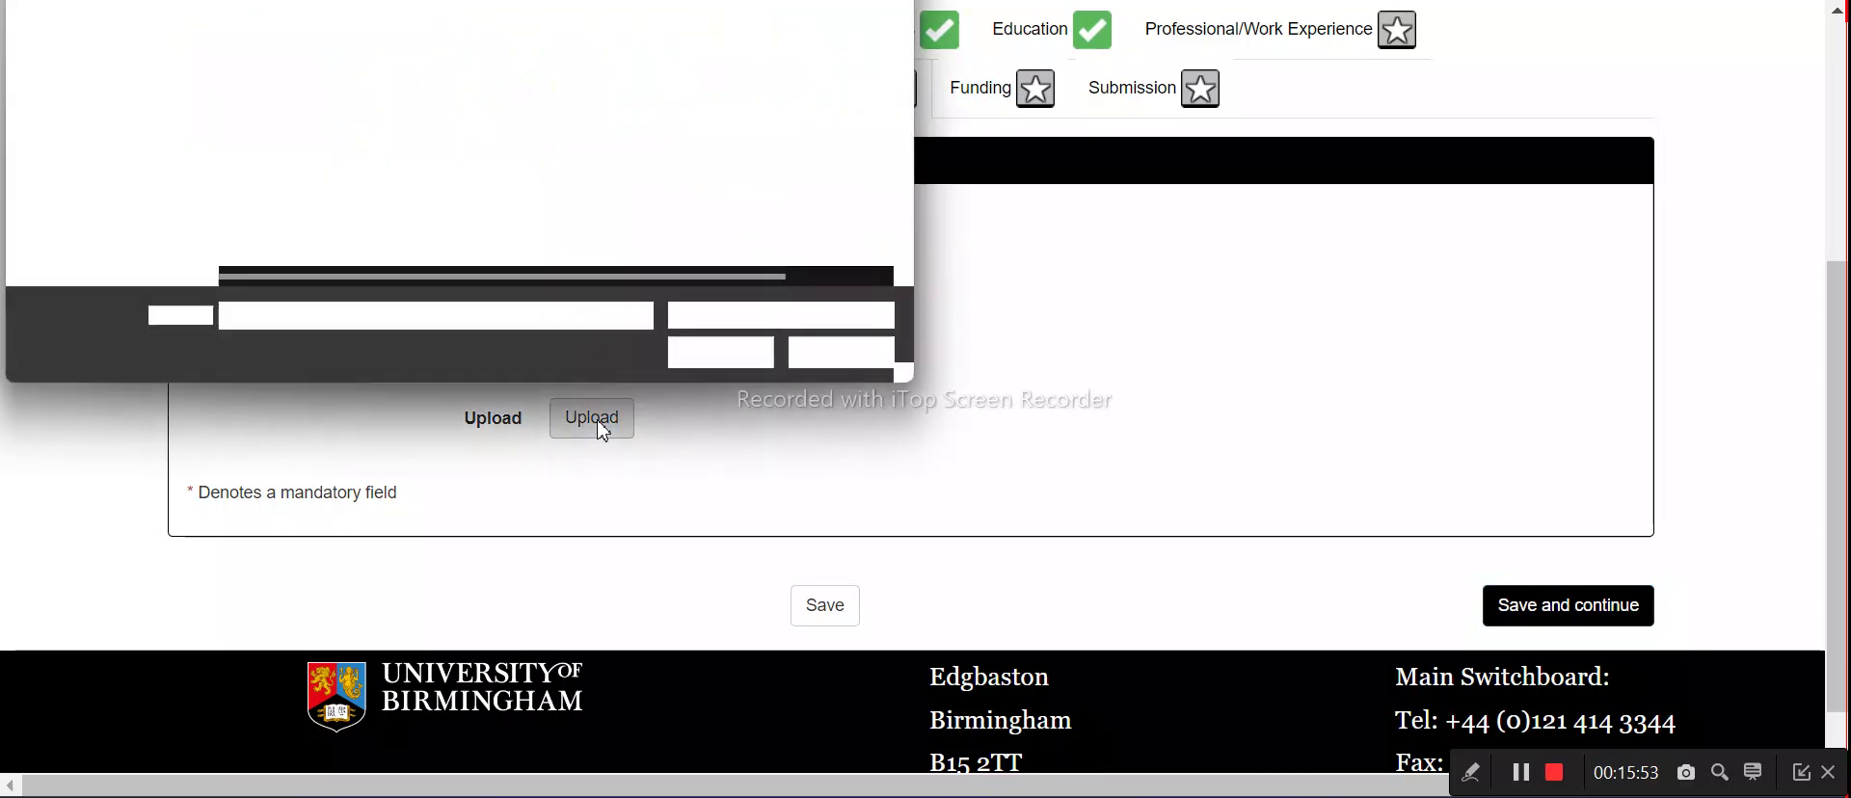
pyautogui.click(307, 172)
pyautogui.click(721, 353)
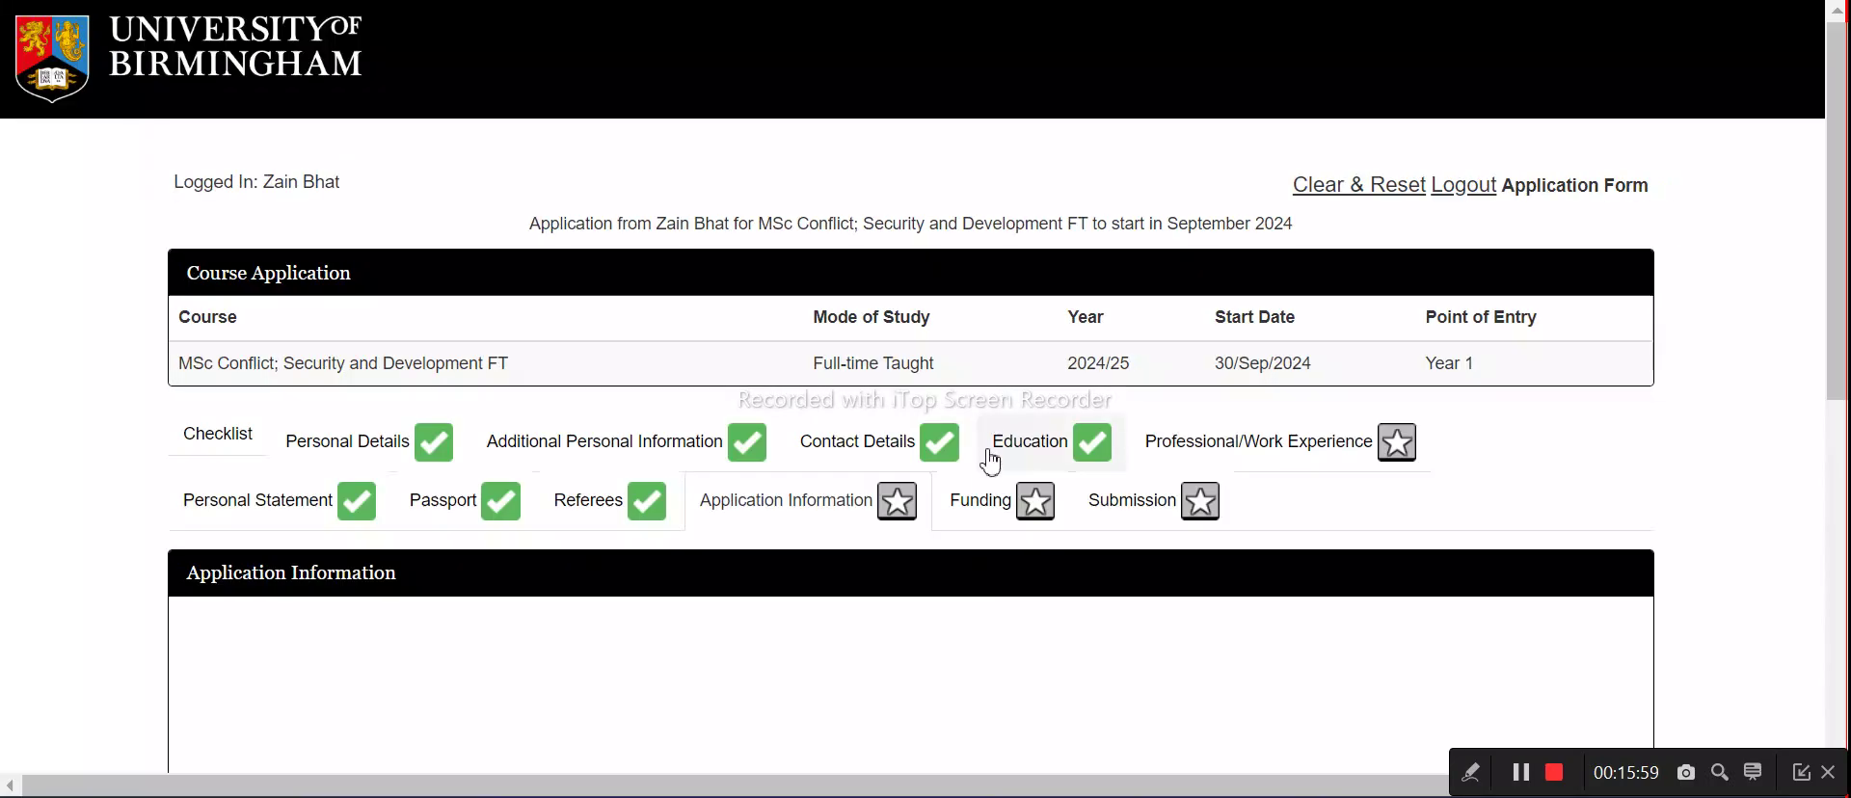
pyautogui.scroll(-6, 756, 414)
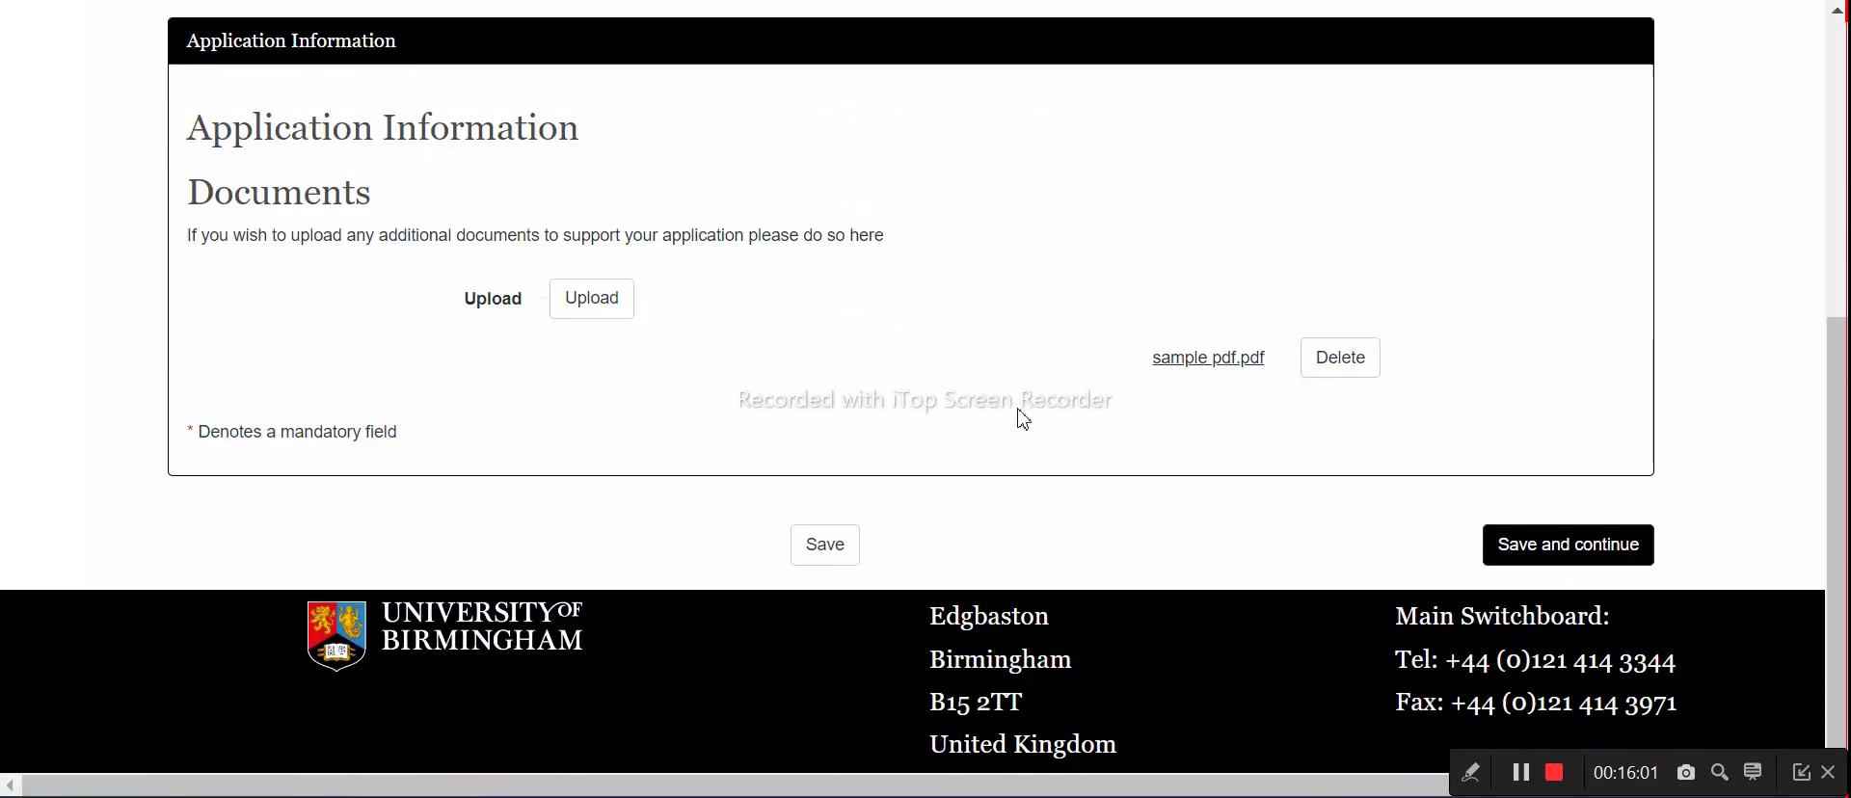
pyautogui.scroll(5, 1024, 421)
pyautogui.scroll(-2, 1024, 420)
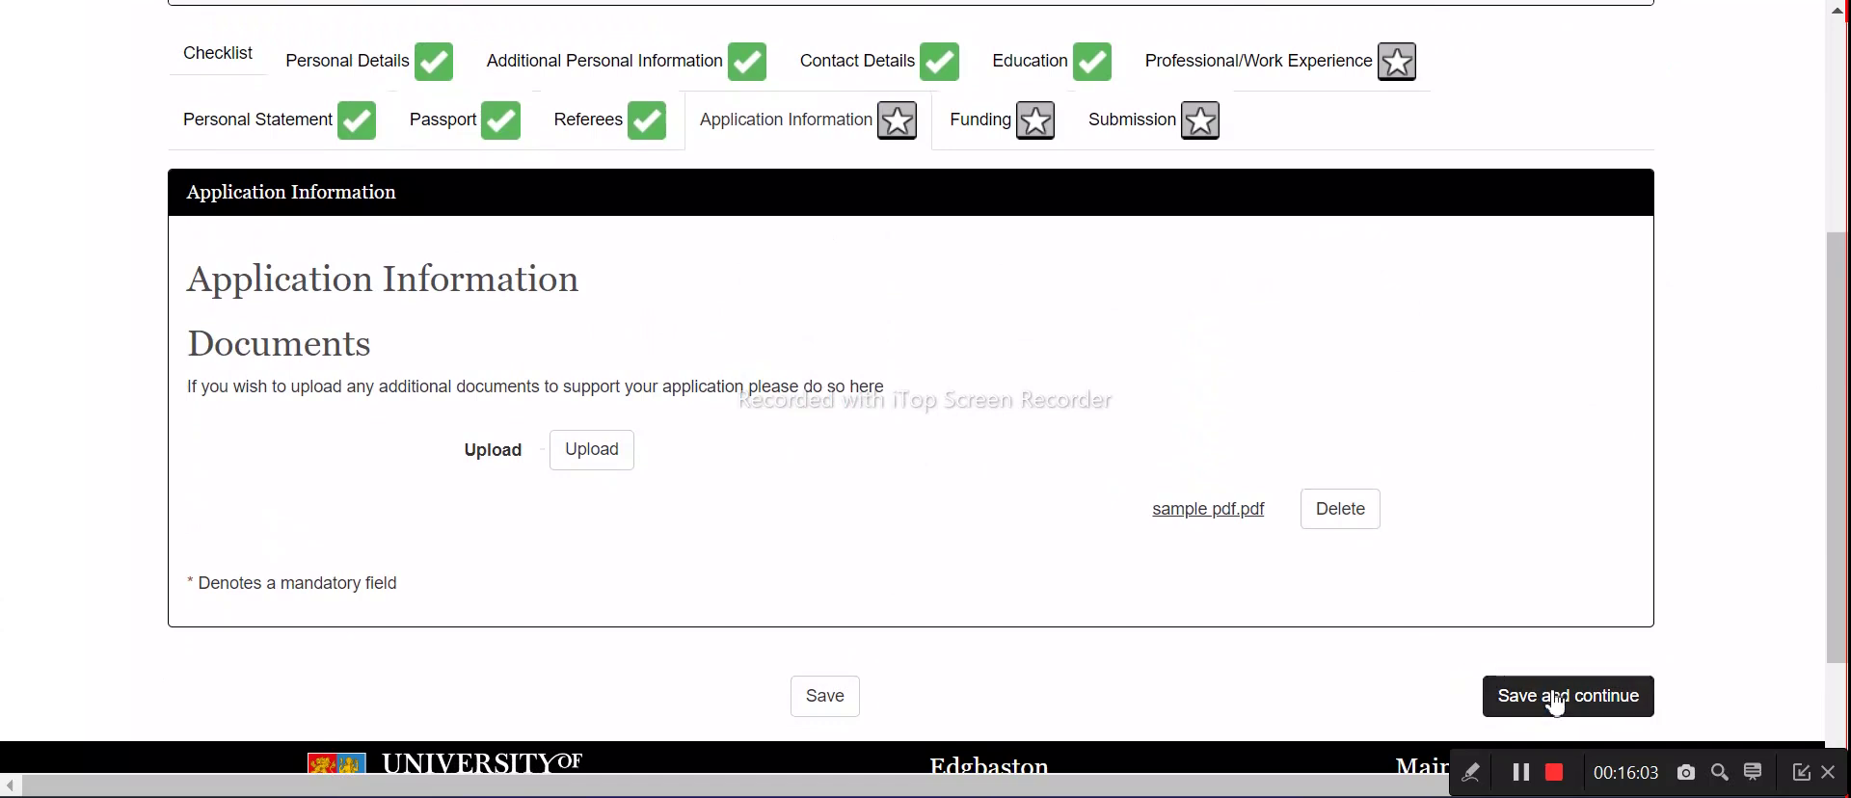
pyautogui.click(1523, 695)
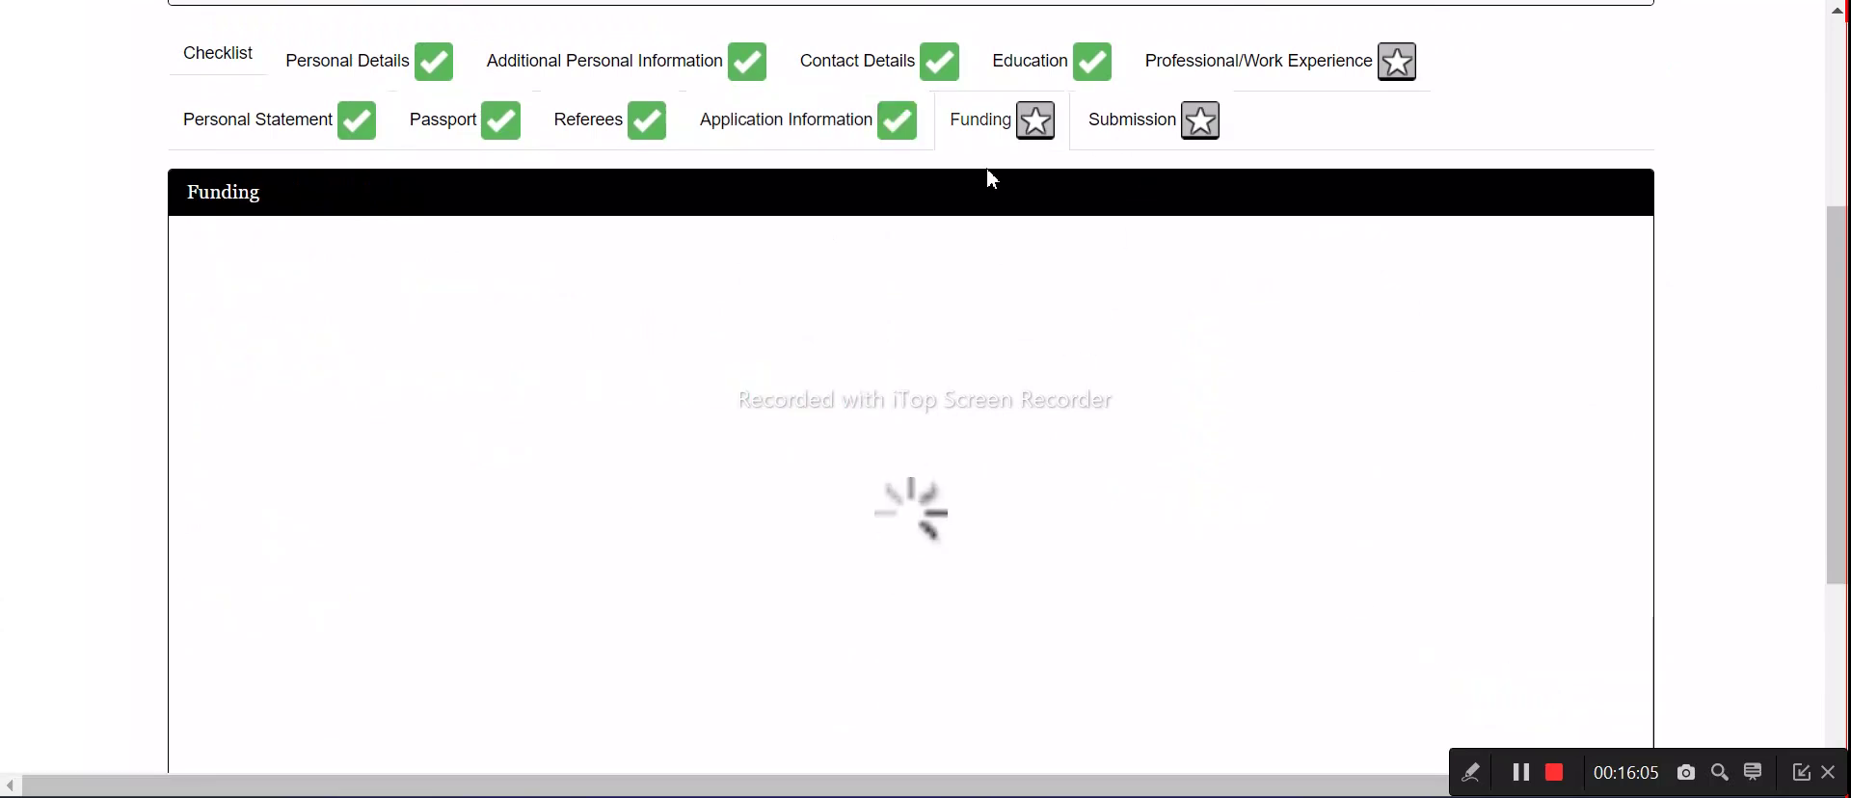
# Choose External scholarship (non UoB) as the primary funding type and answer No to the funding having already been obtained
pyautogui.click(696, 376)
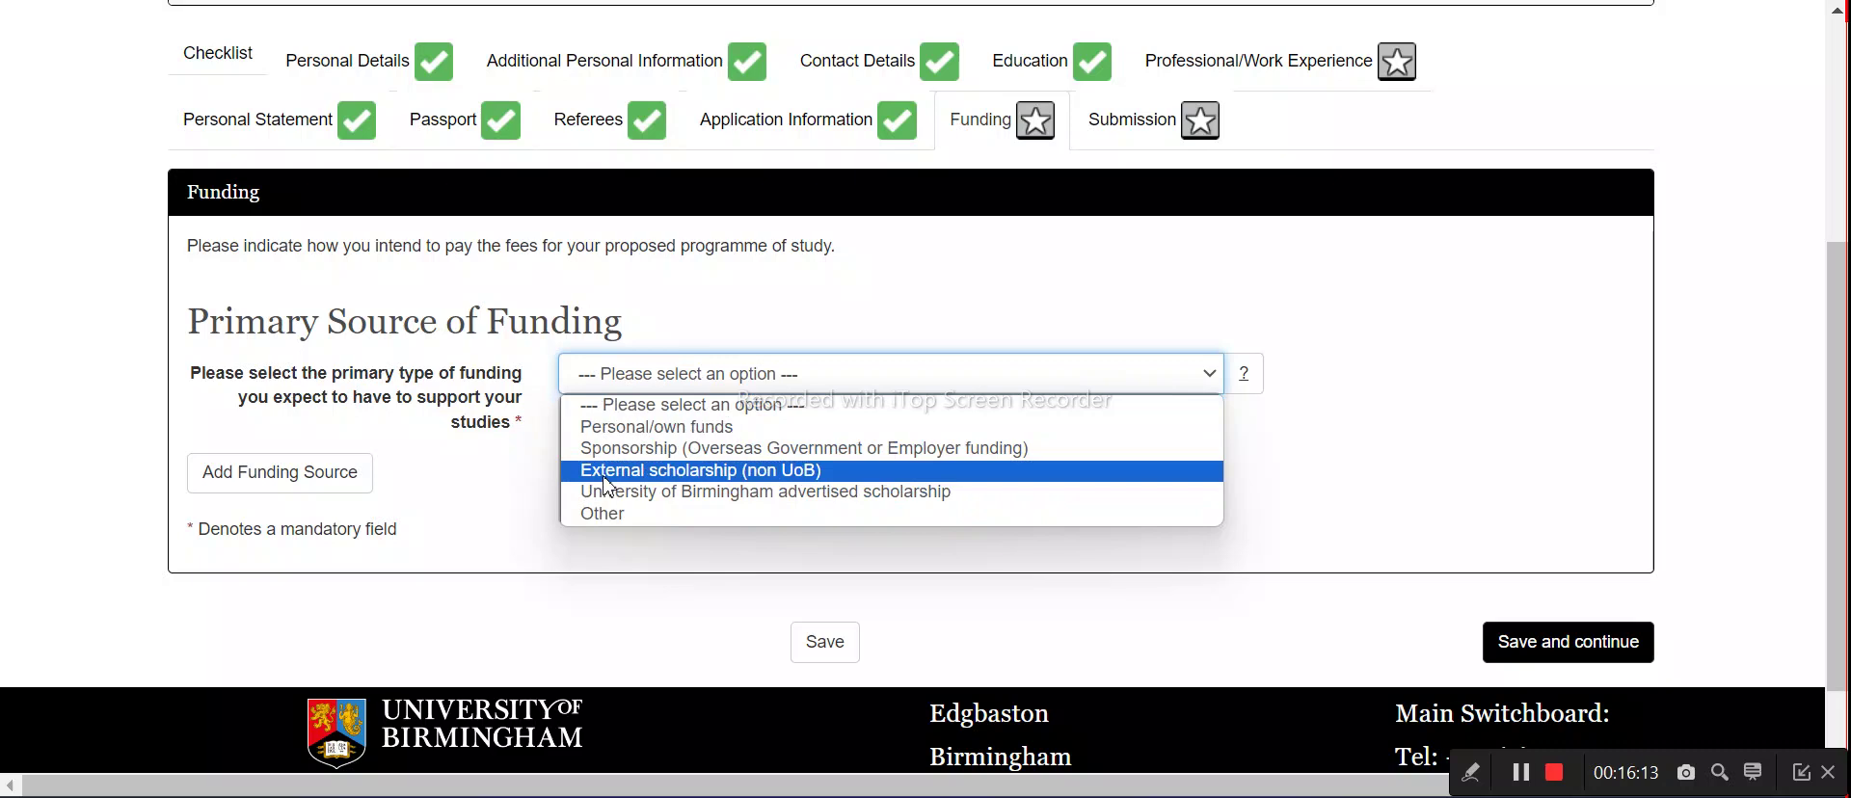
pyautogui.click(723, 472)
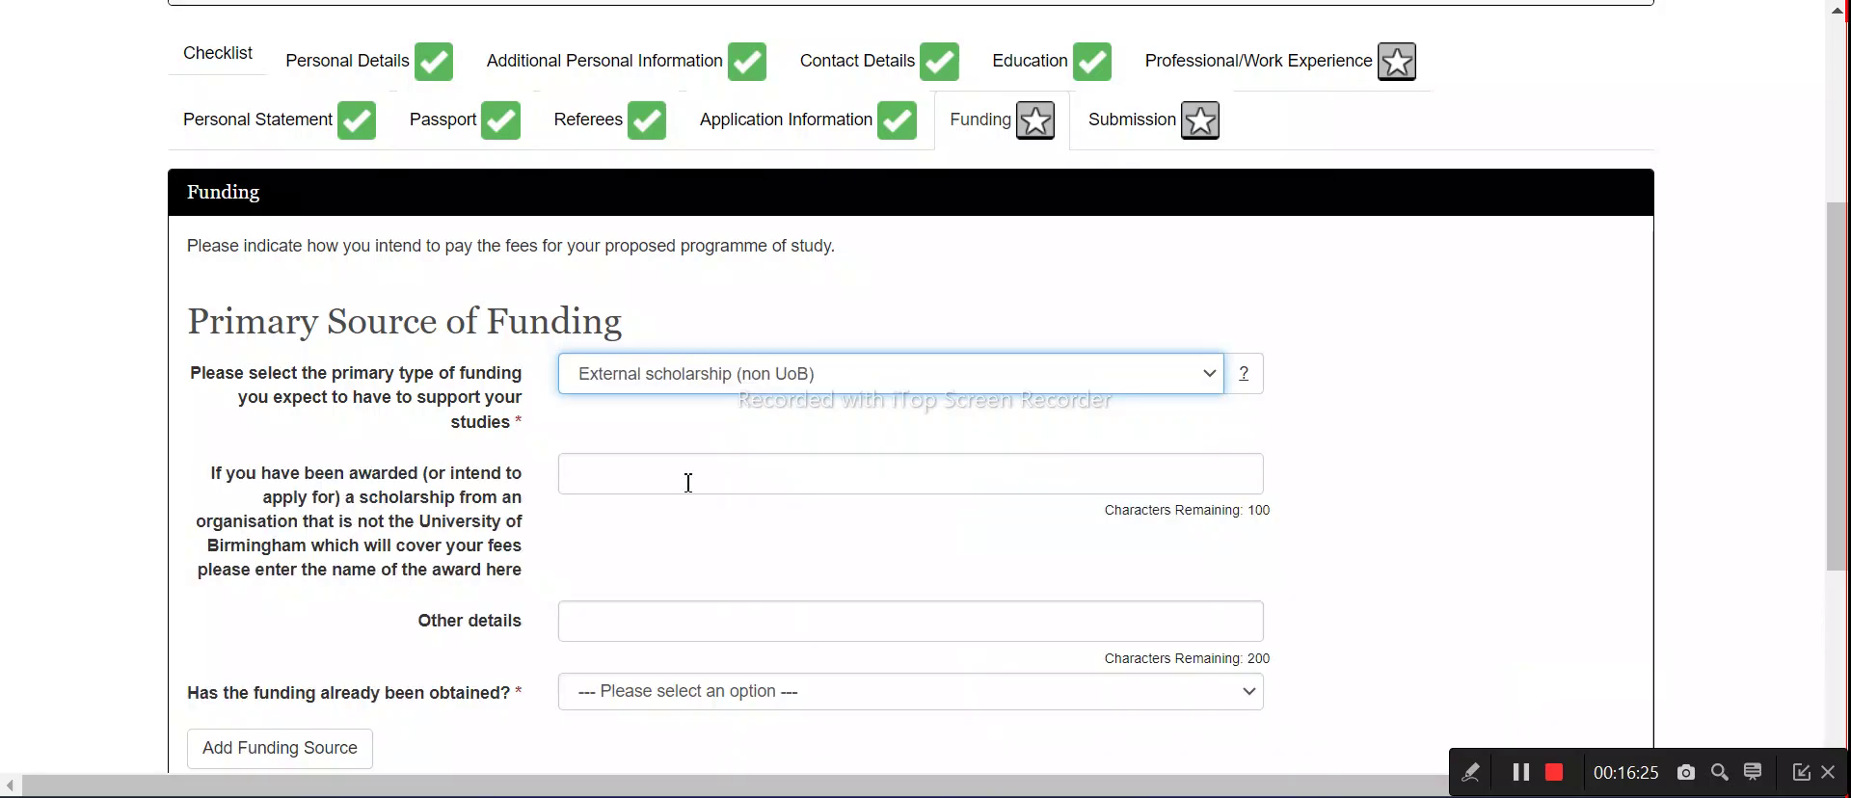
pyautogui.scroll(-3, 689, 482)
pyautogui.click(655, 398)
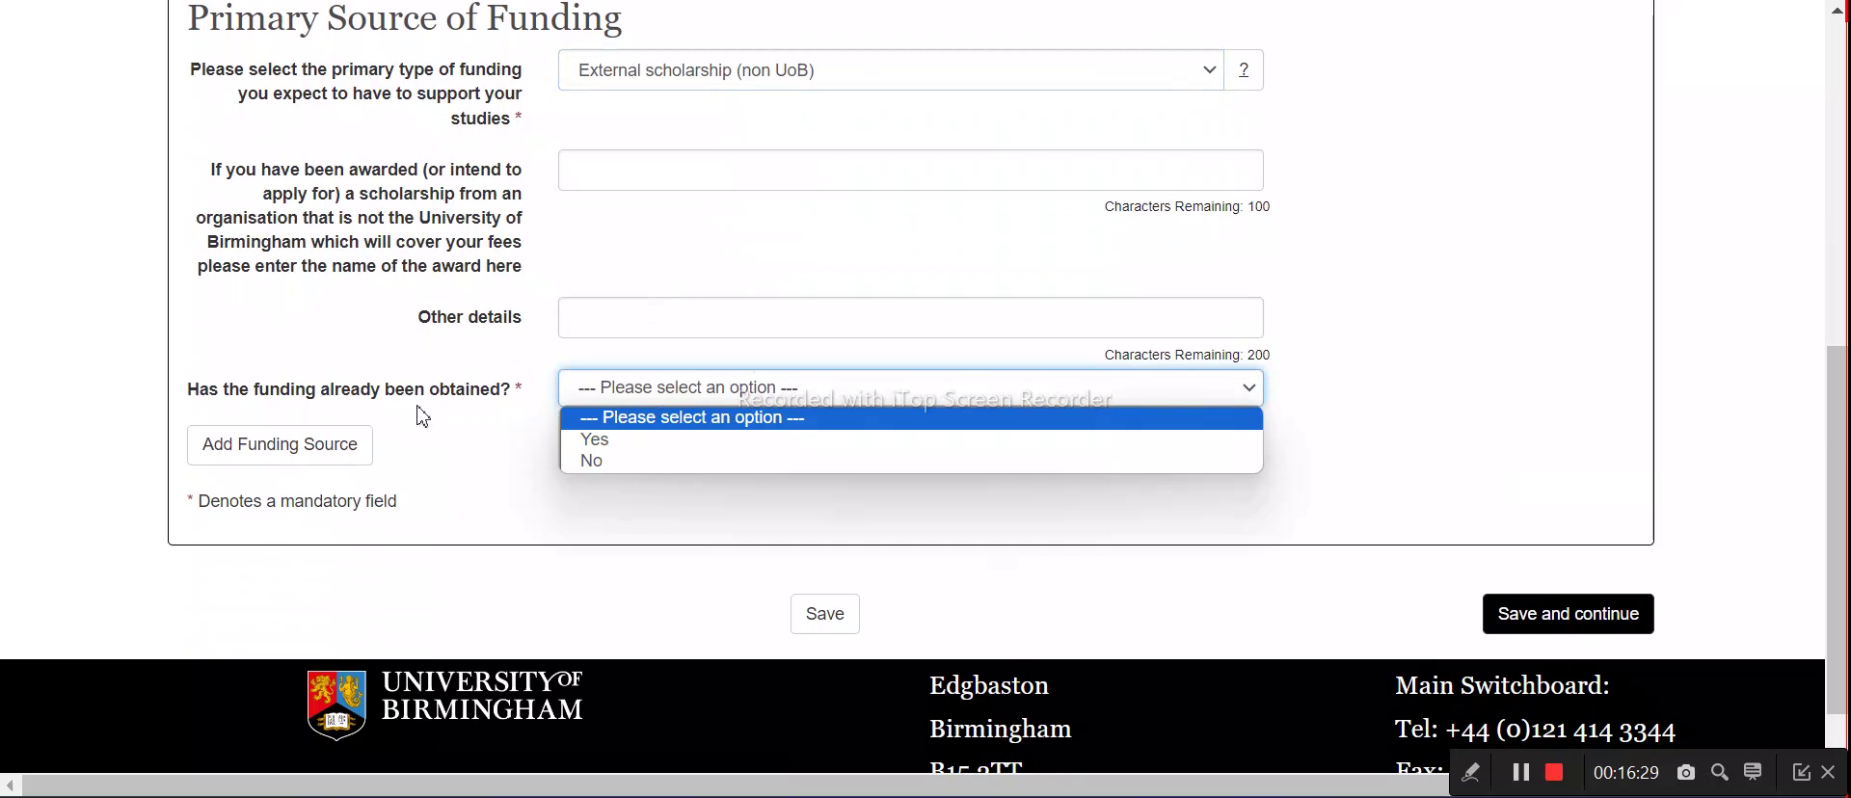
pyautogui.click(604, 462)
pyautogui.scroll(2, 661, 416)
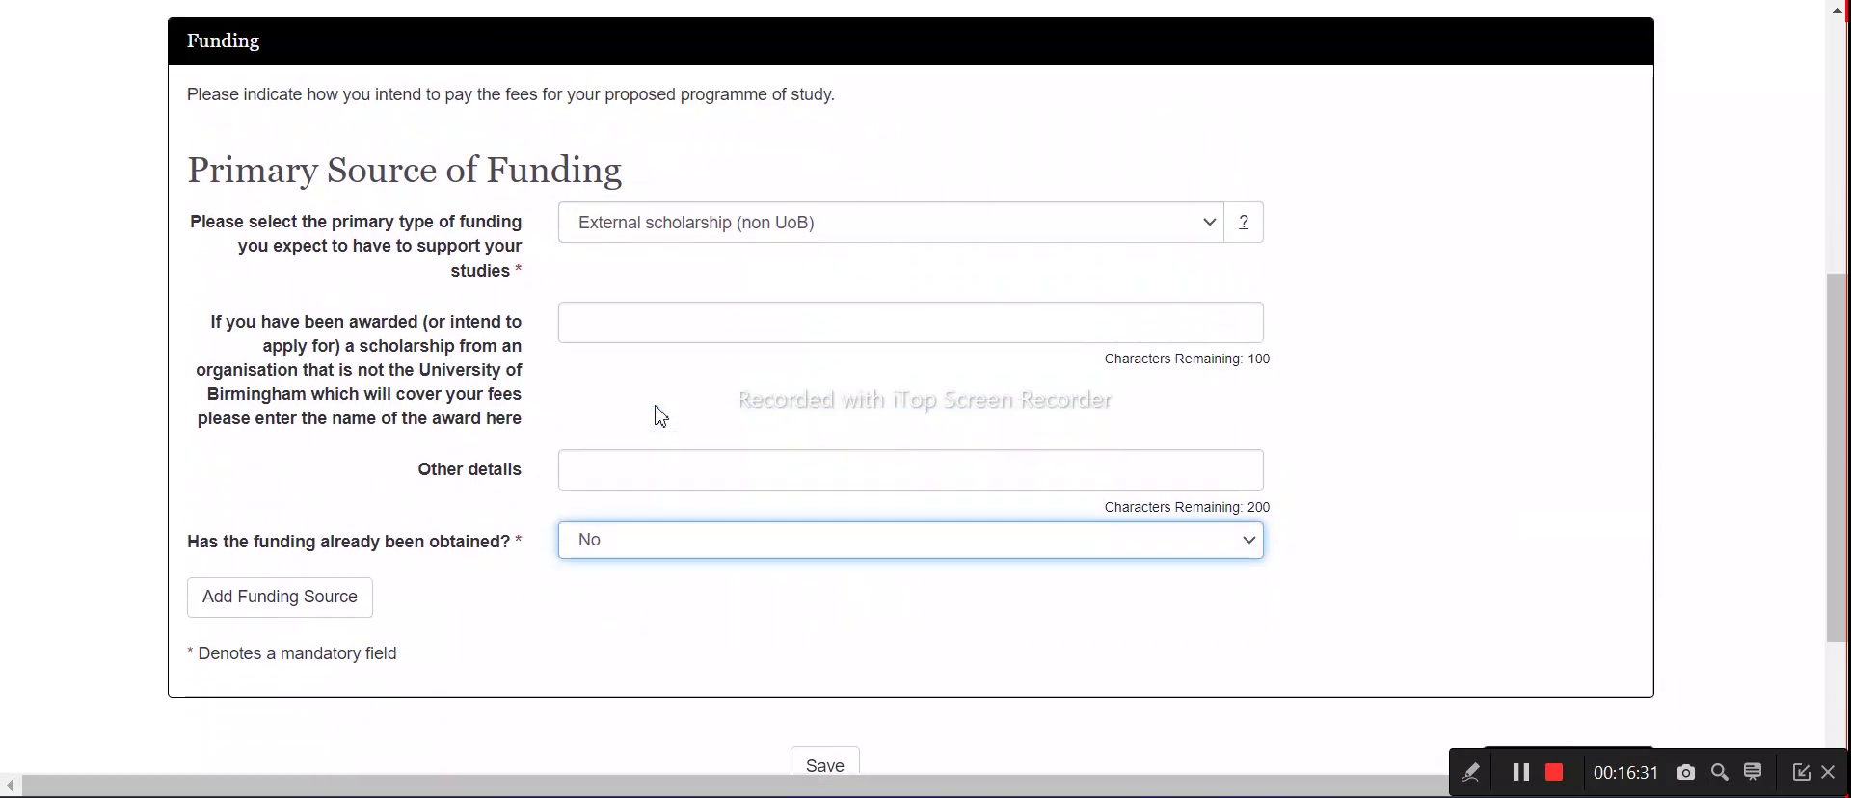
# Enter "jjwbs" as the name of the external award, and save the Funding section to continue to the Submission declaration
pyautogui.click(851, 330)
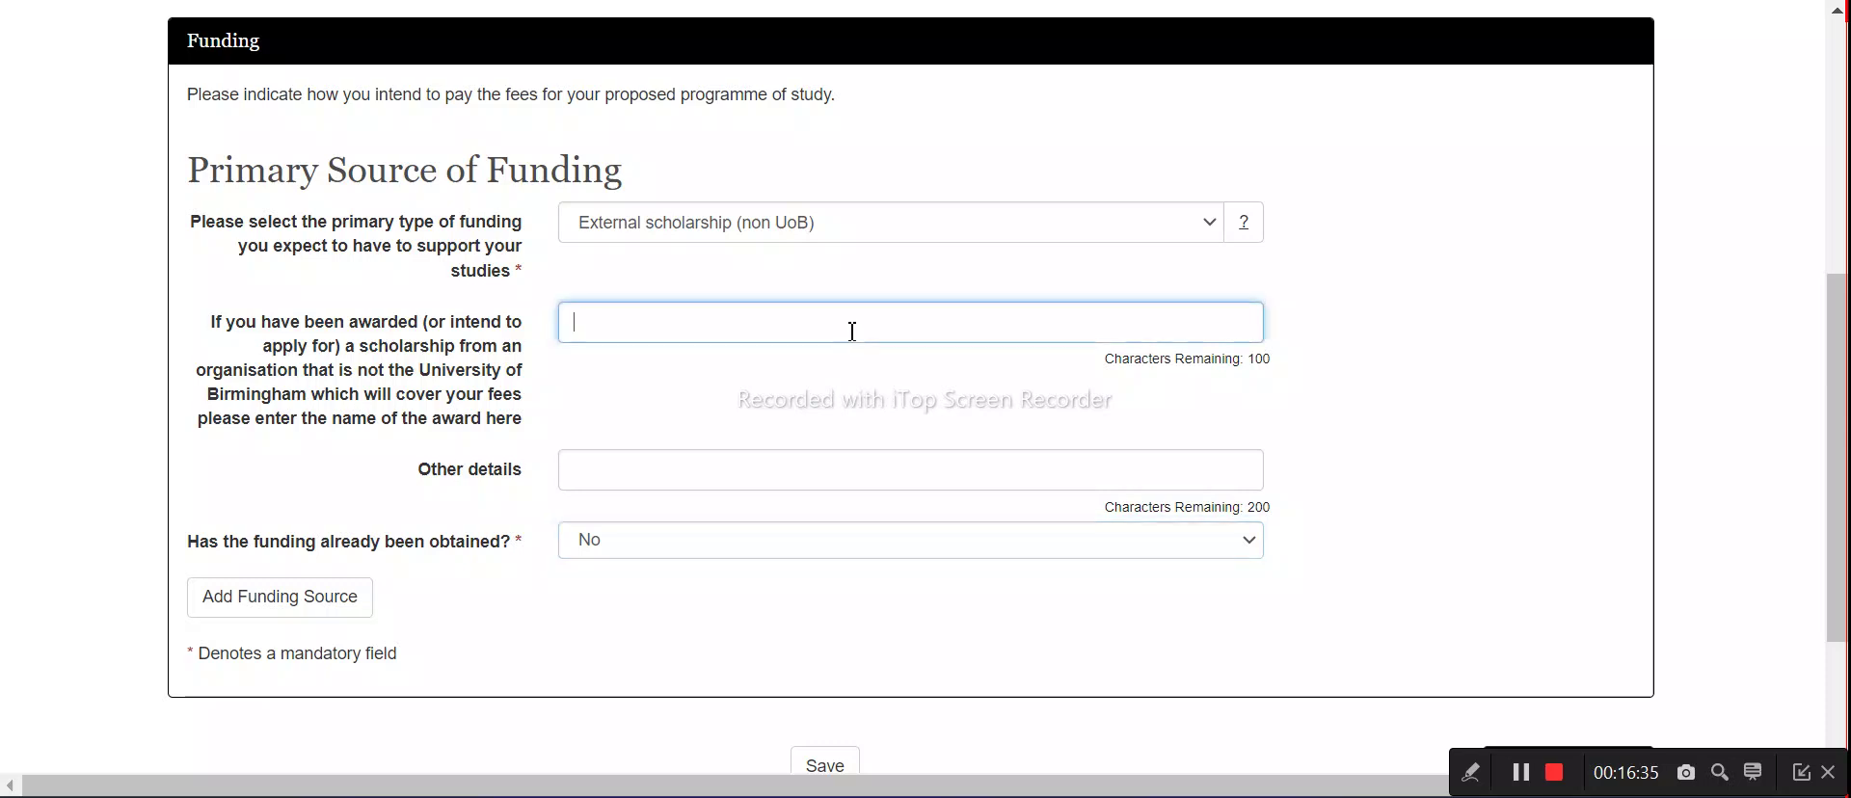
pyautogui.write('J')
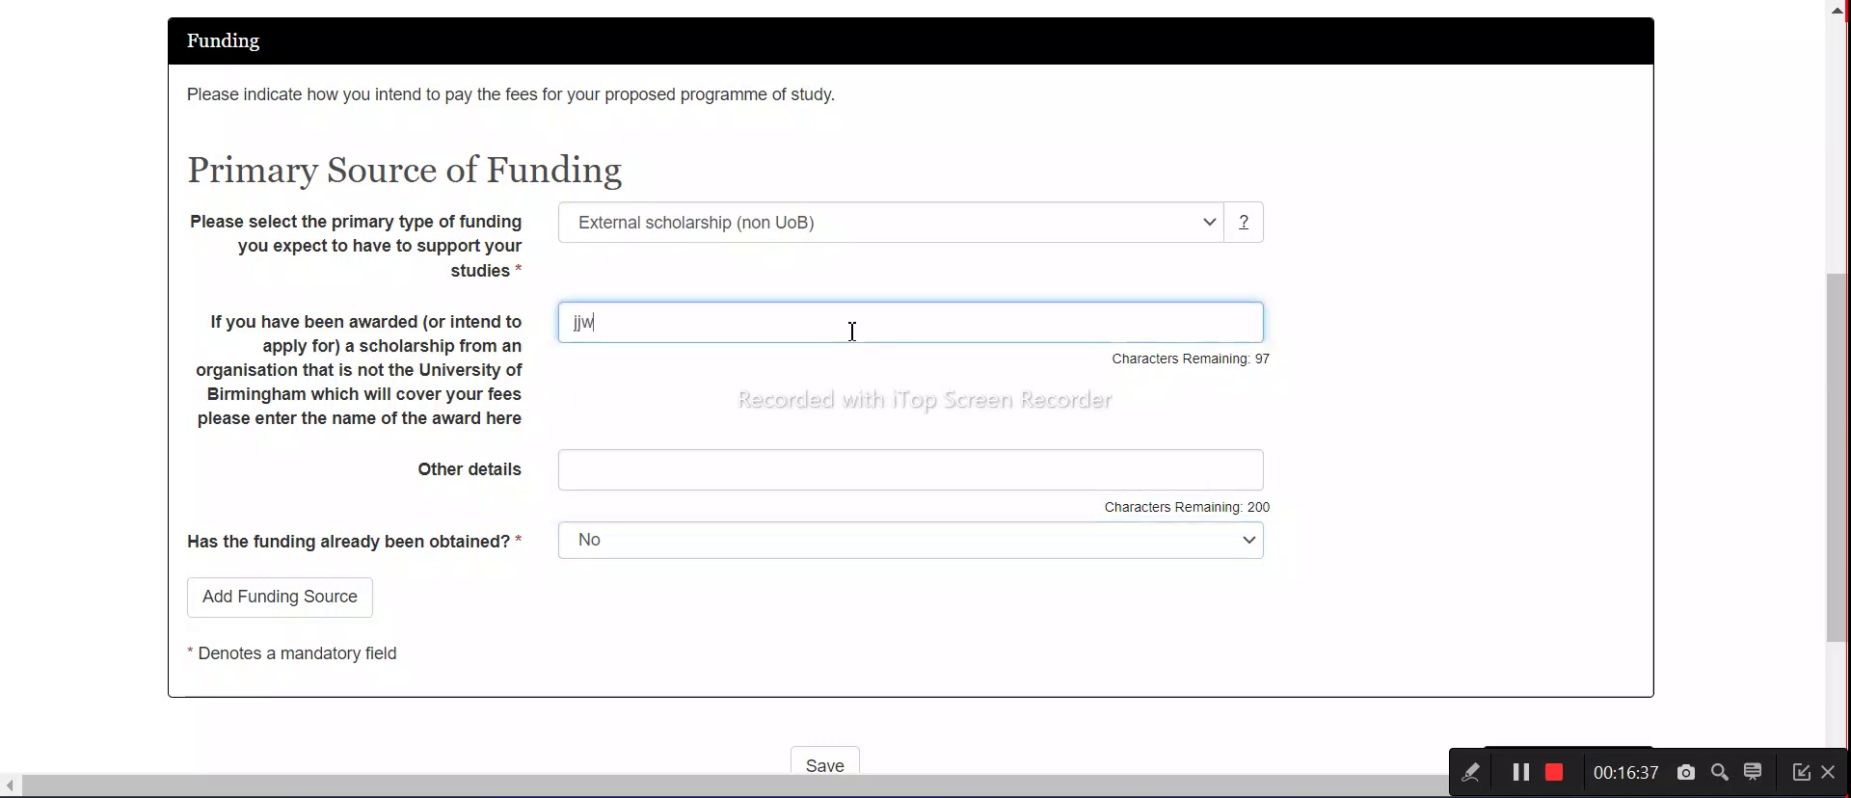
pyautogui.write('jwbs')
pyautogui.scroll(-2, 853, 330)
pyautogui.click(1504, 545)
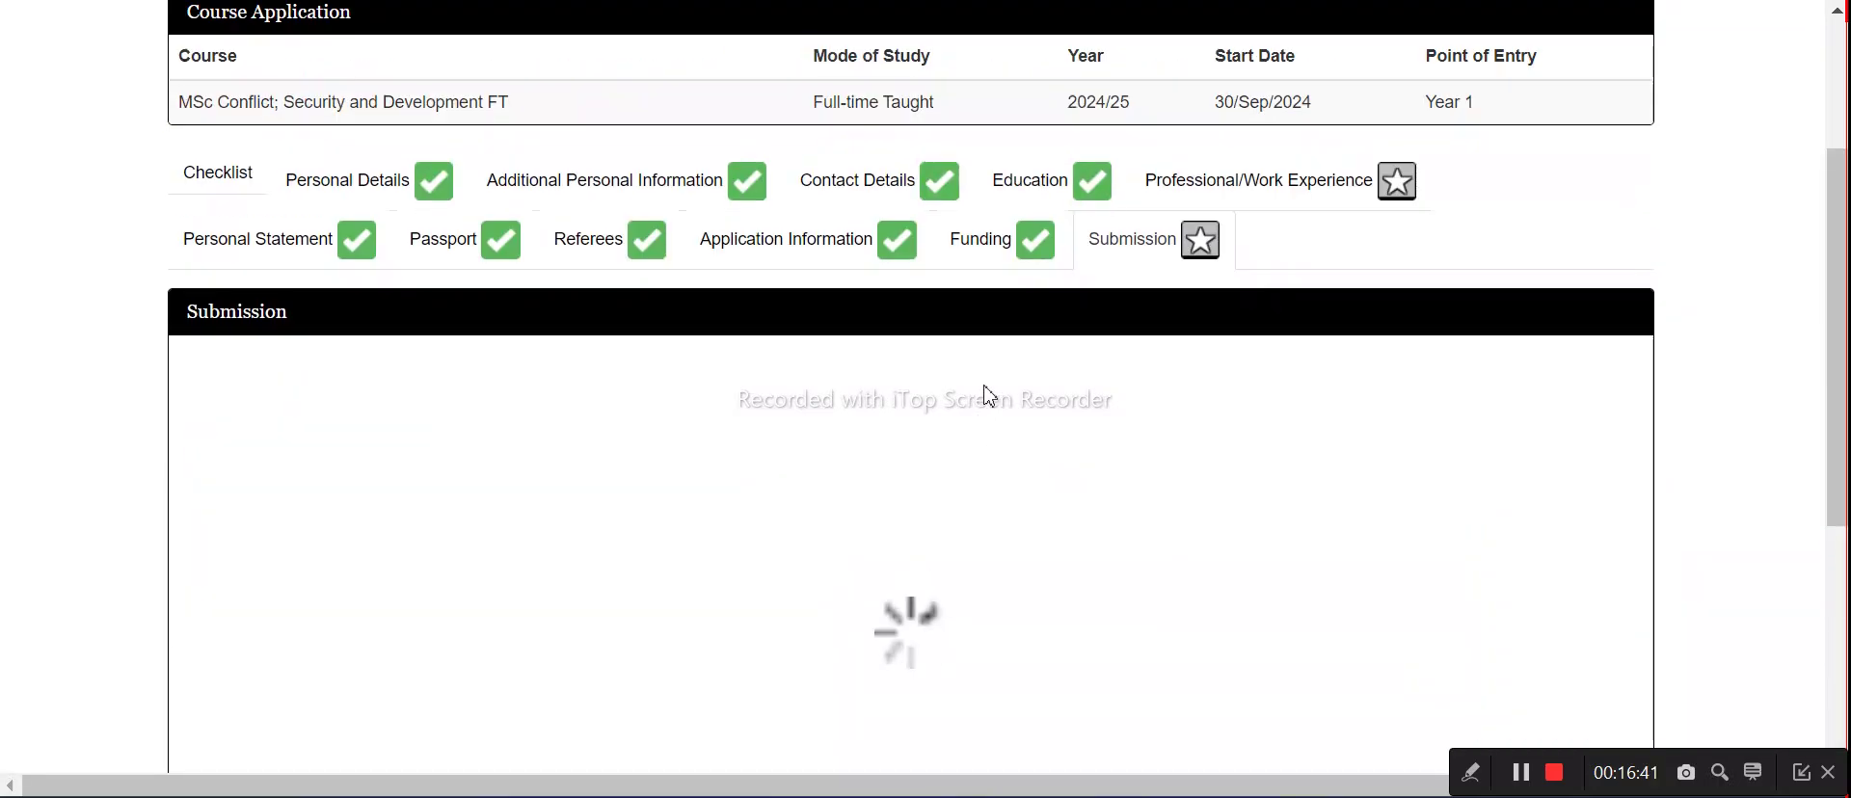
pyautogui.scroll(-10, 629, 405)
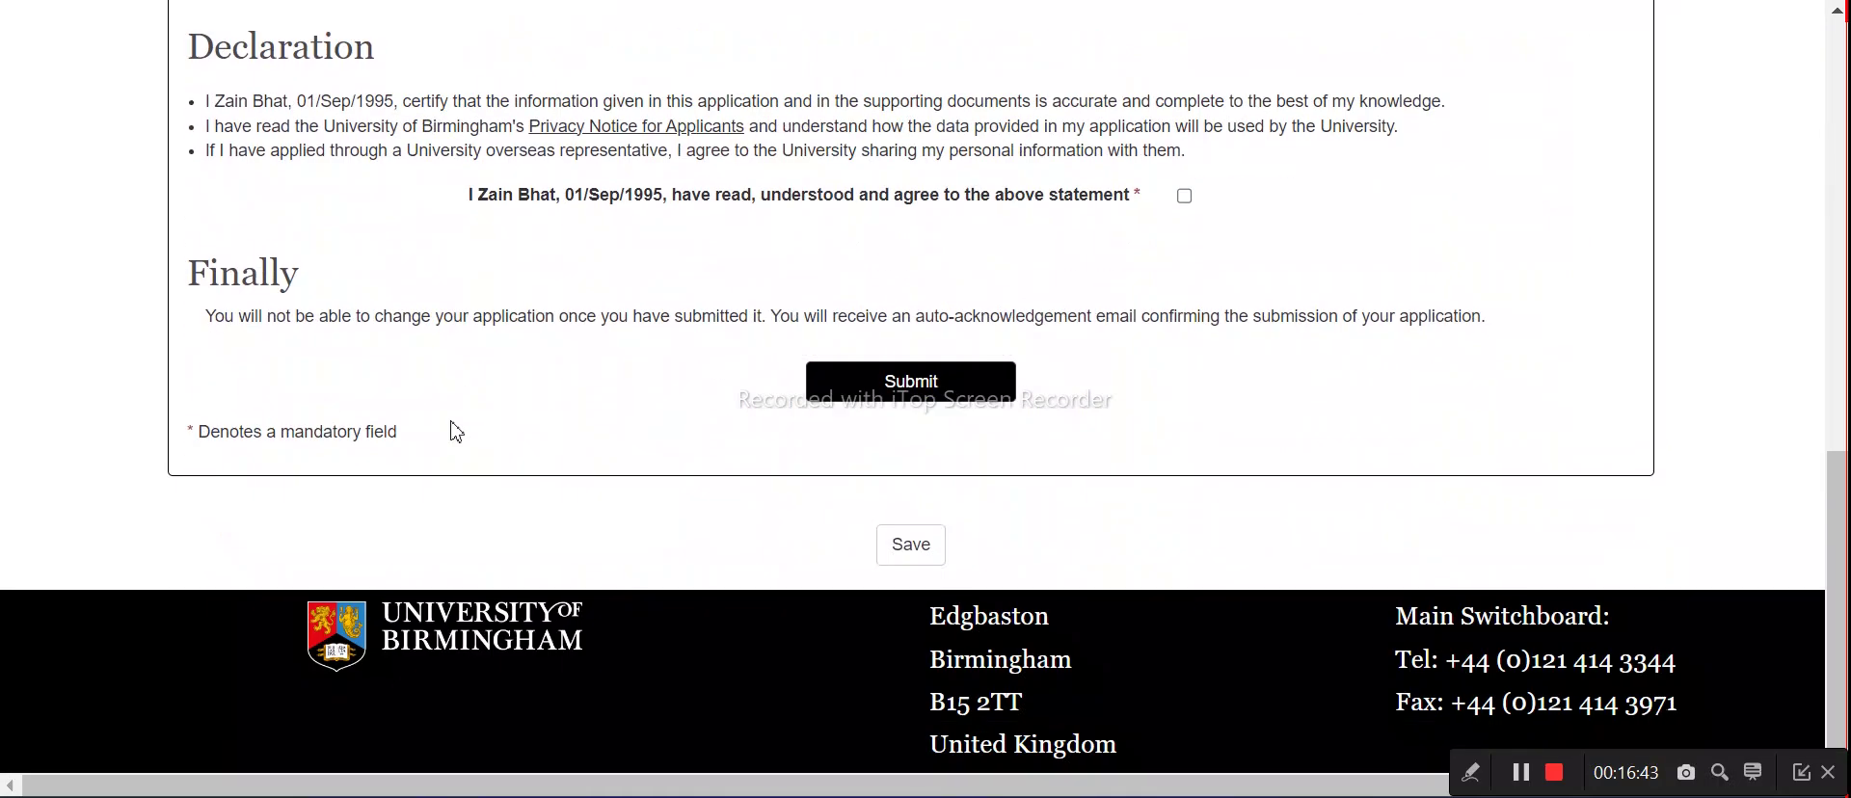
# Answer No to current or previous employment in the Professional/Work Experience section, and save the section
pyautogui.scroll(10, 649, 418)
pyautogui.scroll(2, 1278, 289)
pyautogui.click(1273, 381)
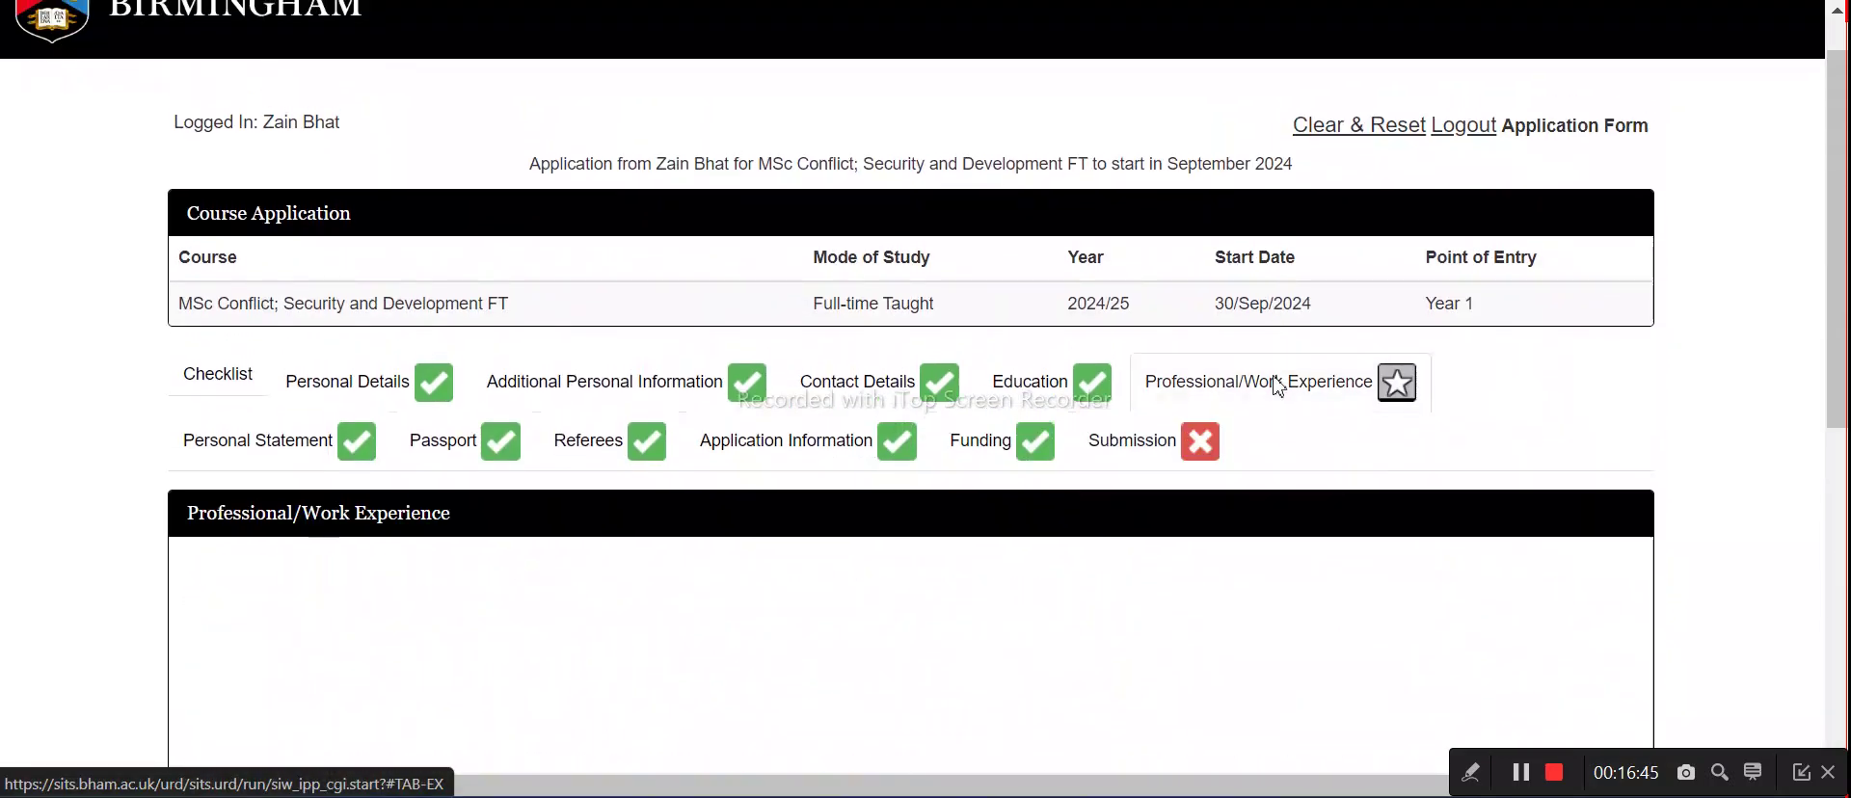
pyautogui.scroll(-3, 1210, 405)
pyautogui.scroll(-4, 826, 367)
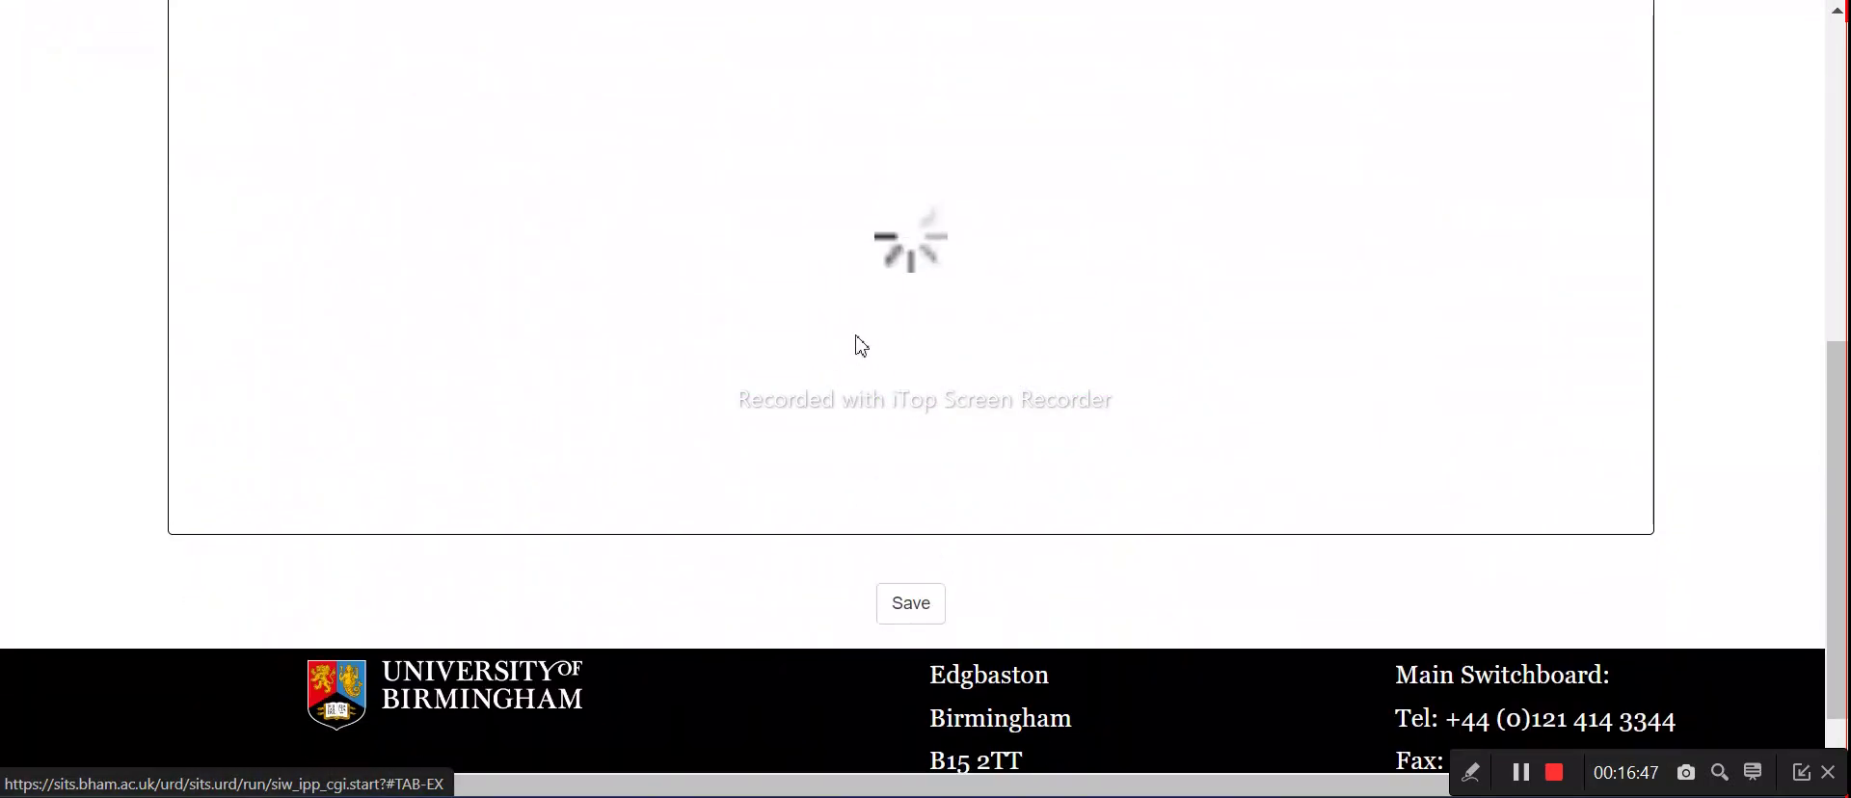
pyautogui.scroll(3, 859, 346)
pyautogui.scroll(-2, 813, 425)
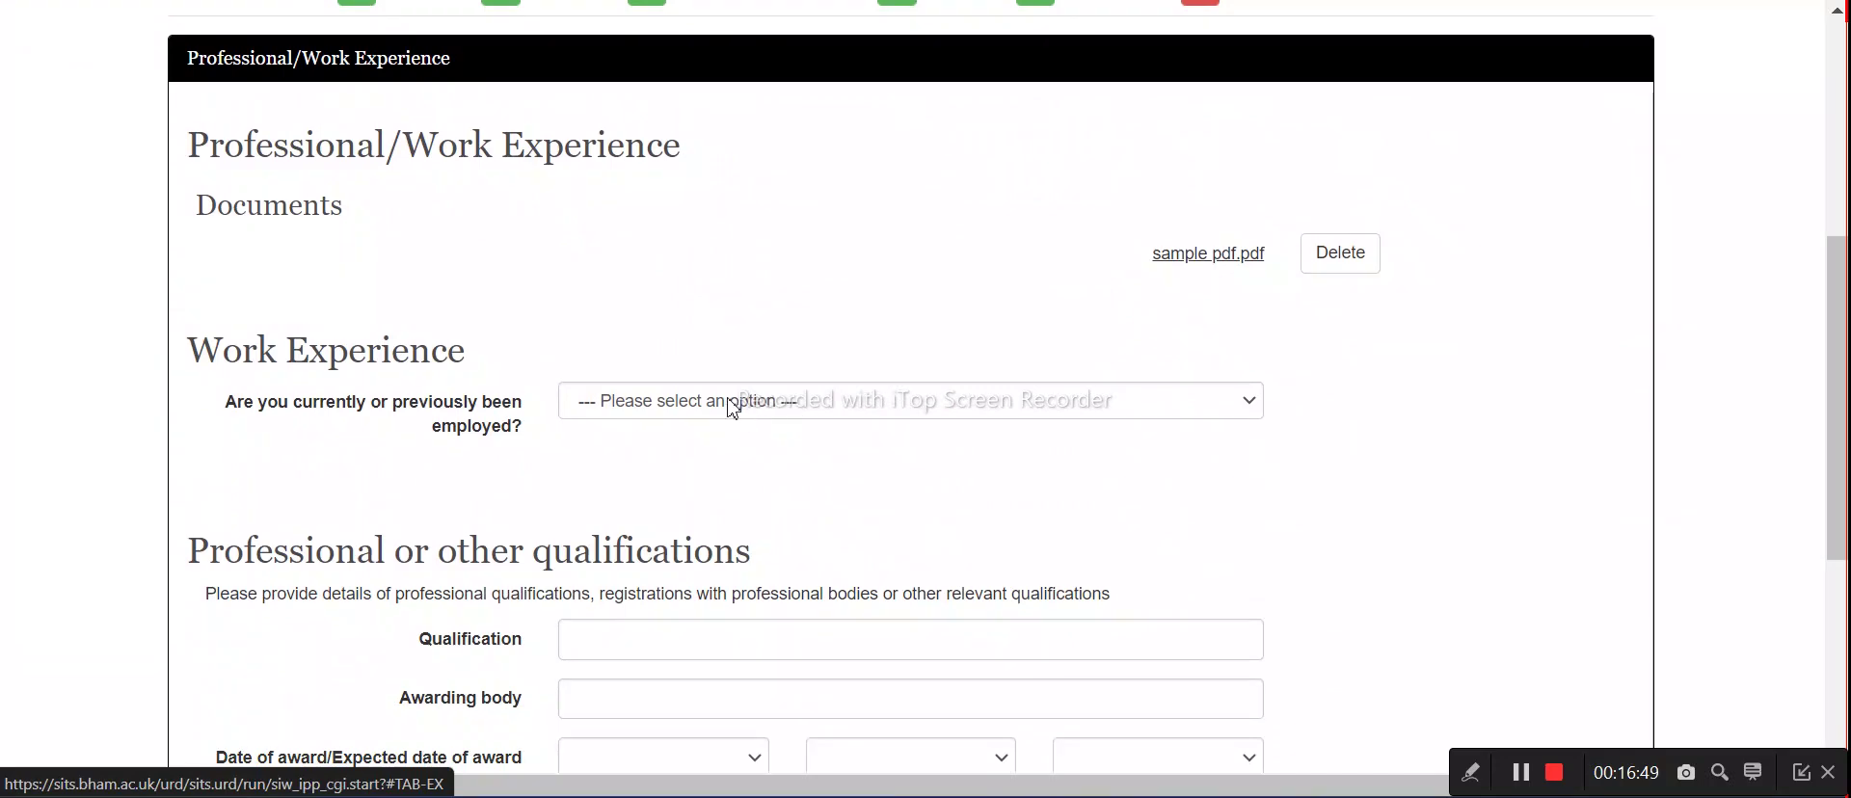
pyautogui.click(731, 400)
pyautogui.click(662, 475)
pyautogui.scroll(-2, 654, 475)
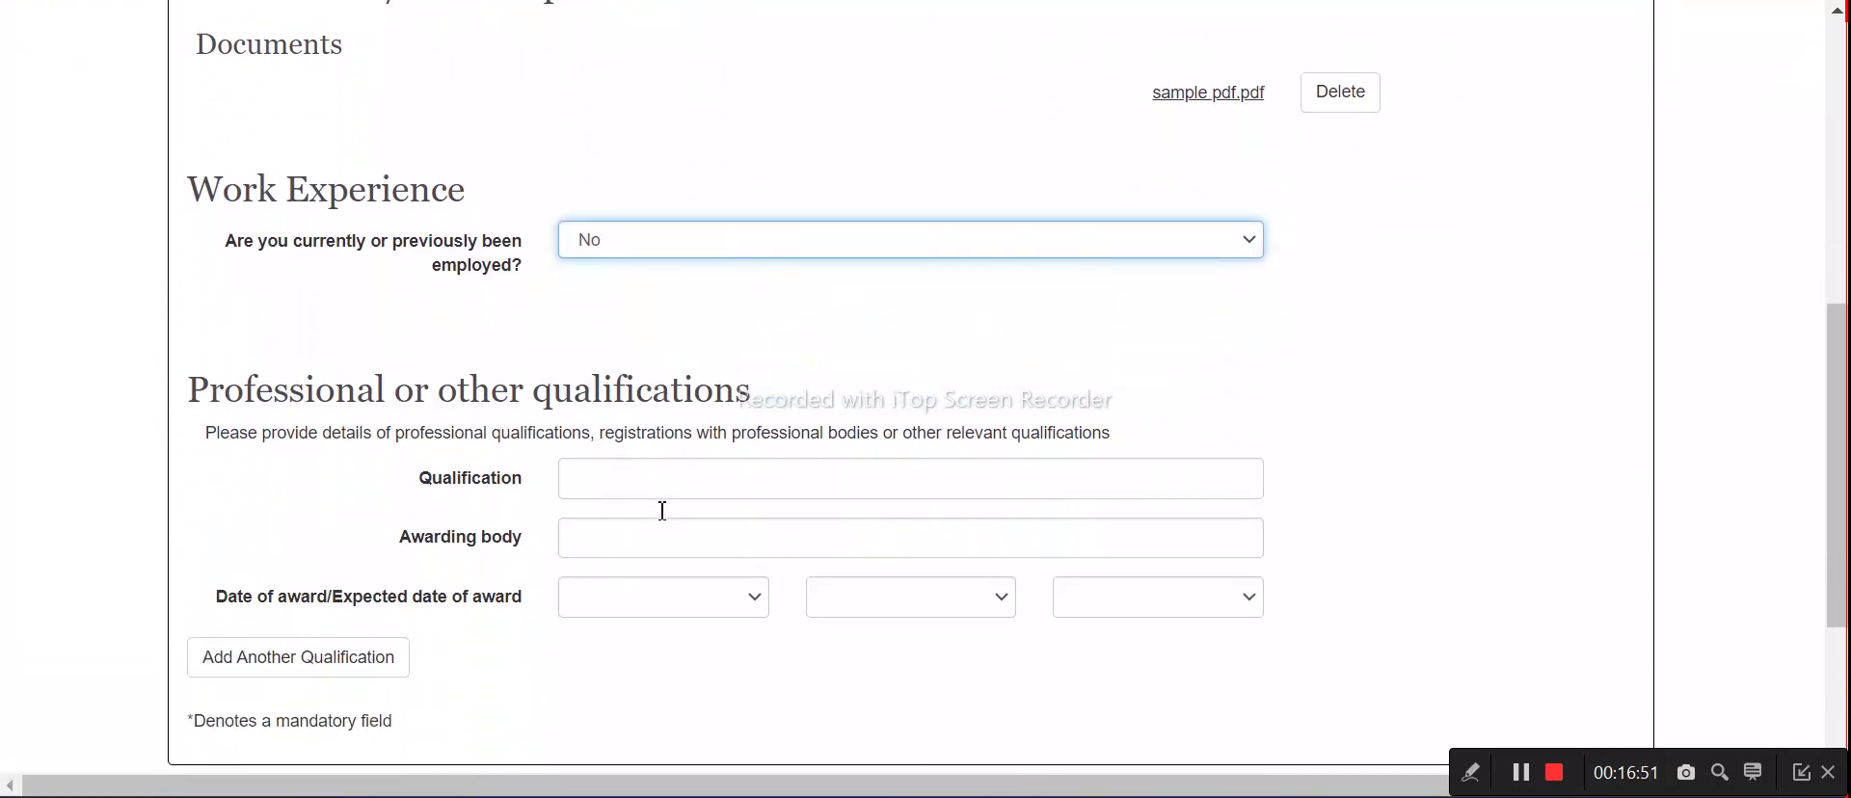
pyautogui.scroll(-3, 1397, 496)
pyautogui.click(1555, 564)
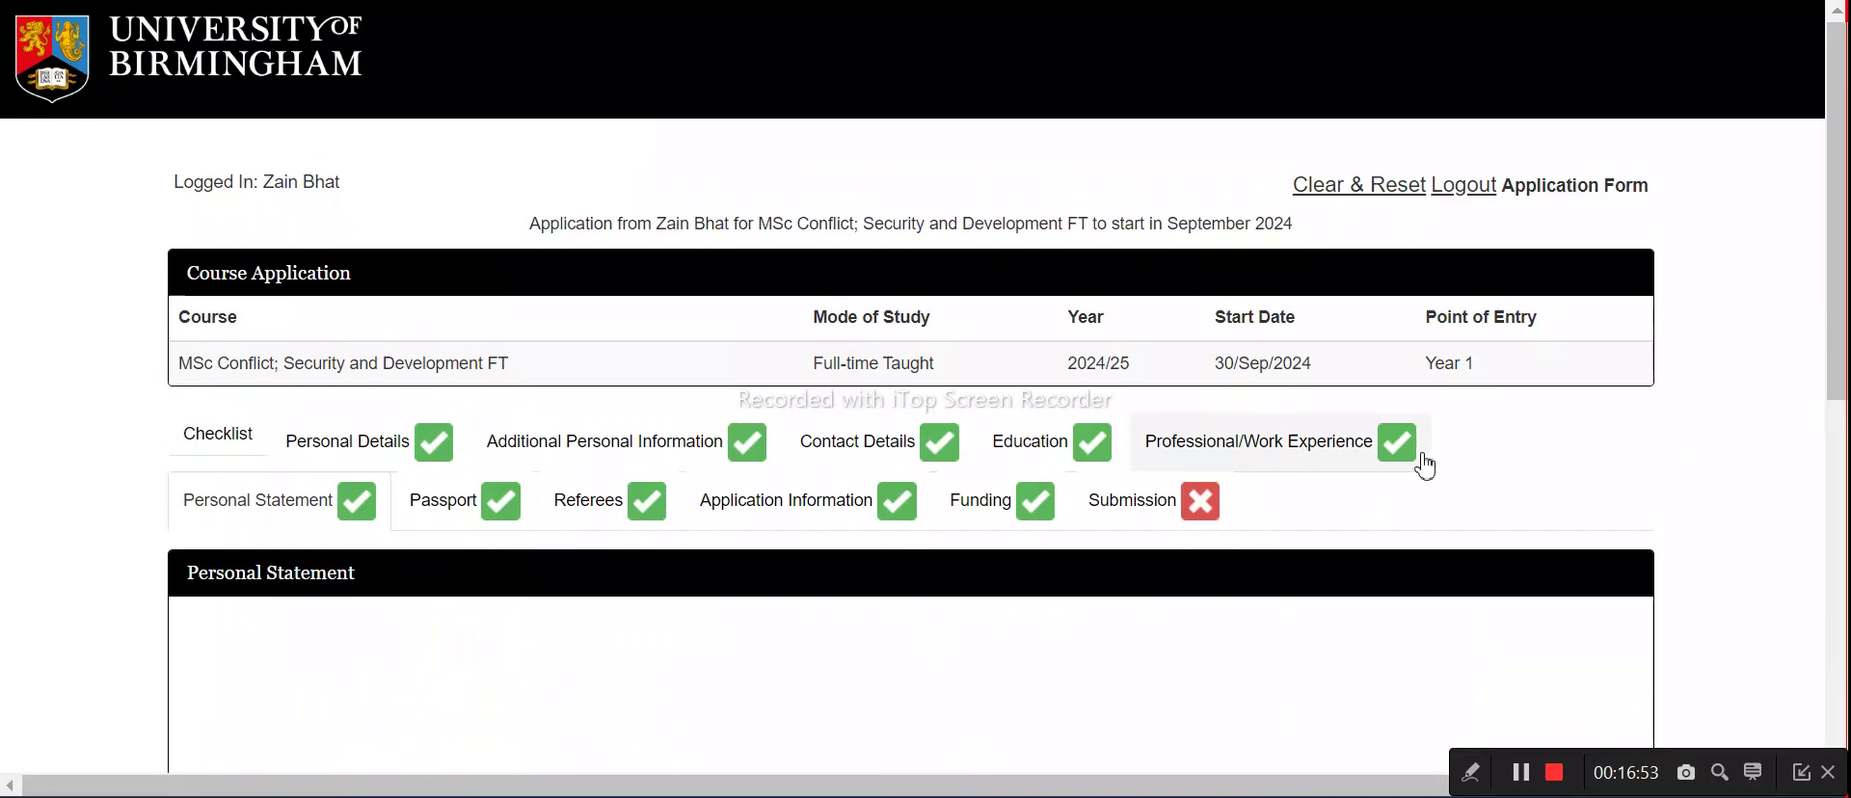
# Agree to the Data Protection Statement and the Declaration in the Submission section, and submit the application
pyautogui.click(1142, 501)
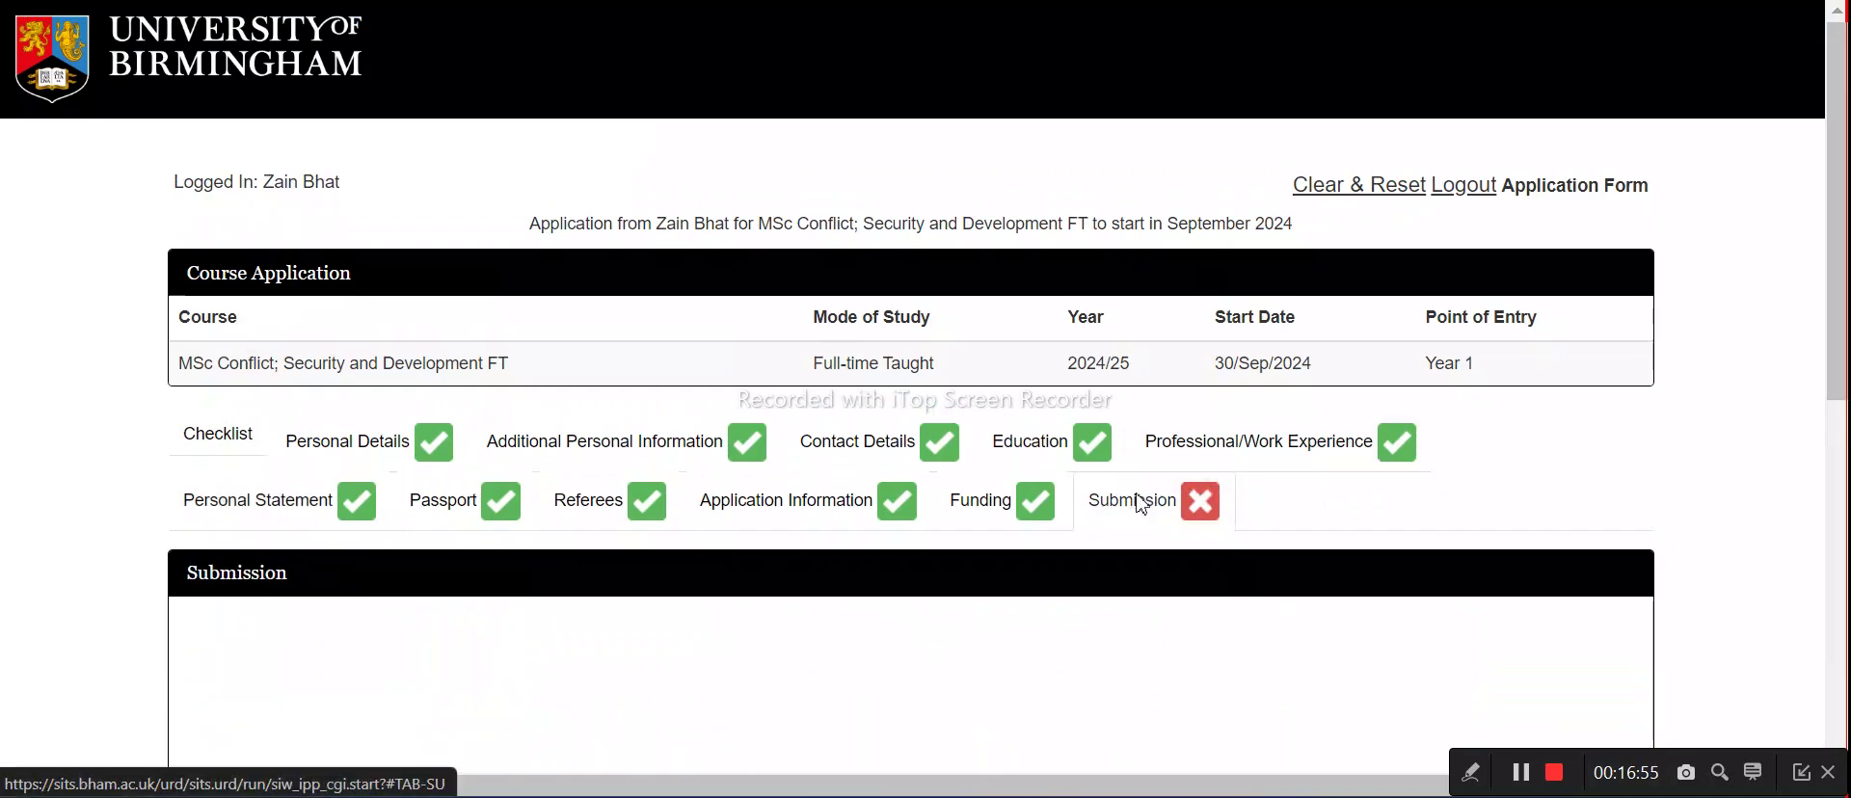
pyautogui.scroll(-5, 1120, 497)
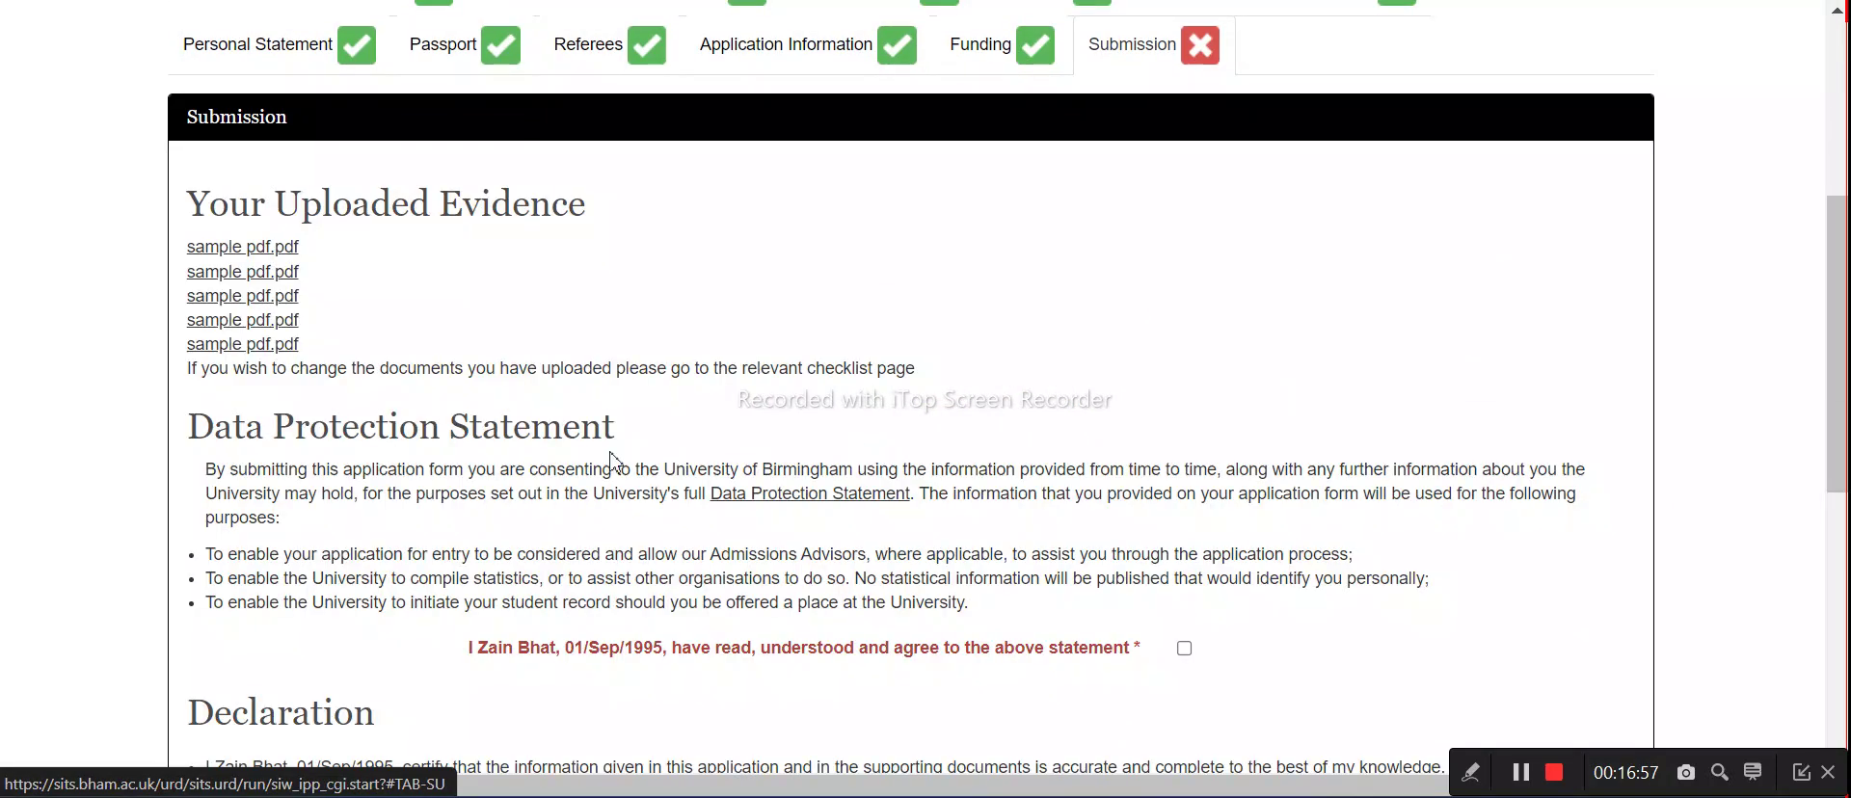
pyautogui.scroll(-5, 620, 476)
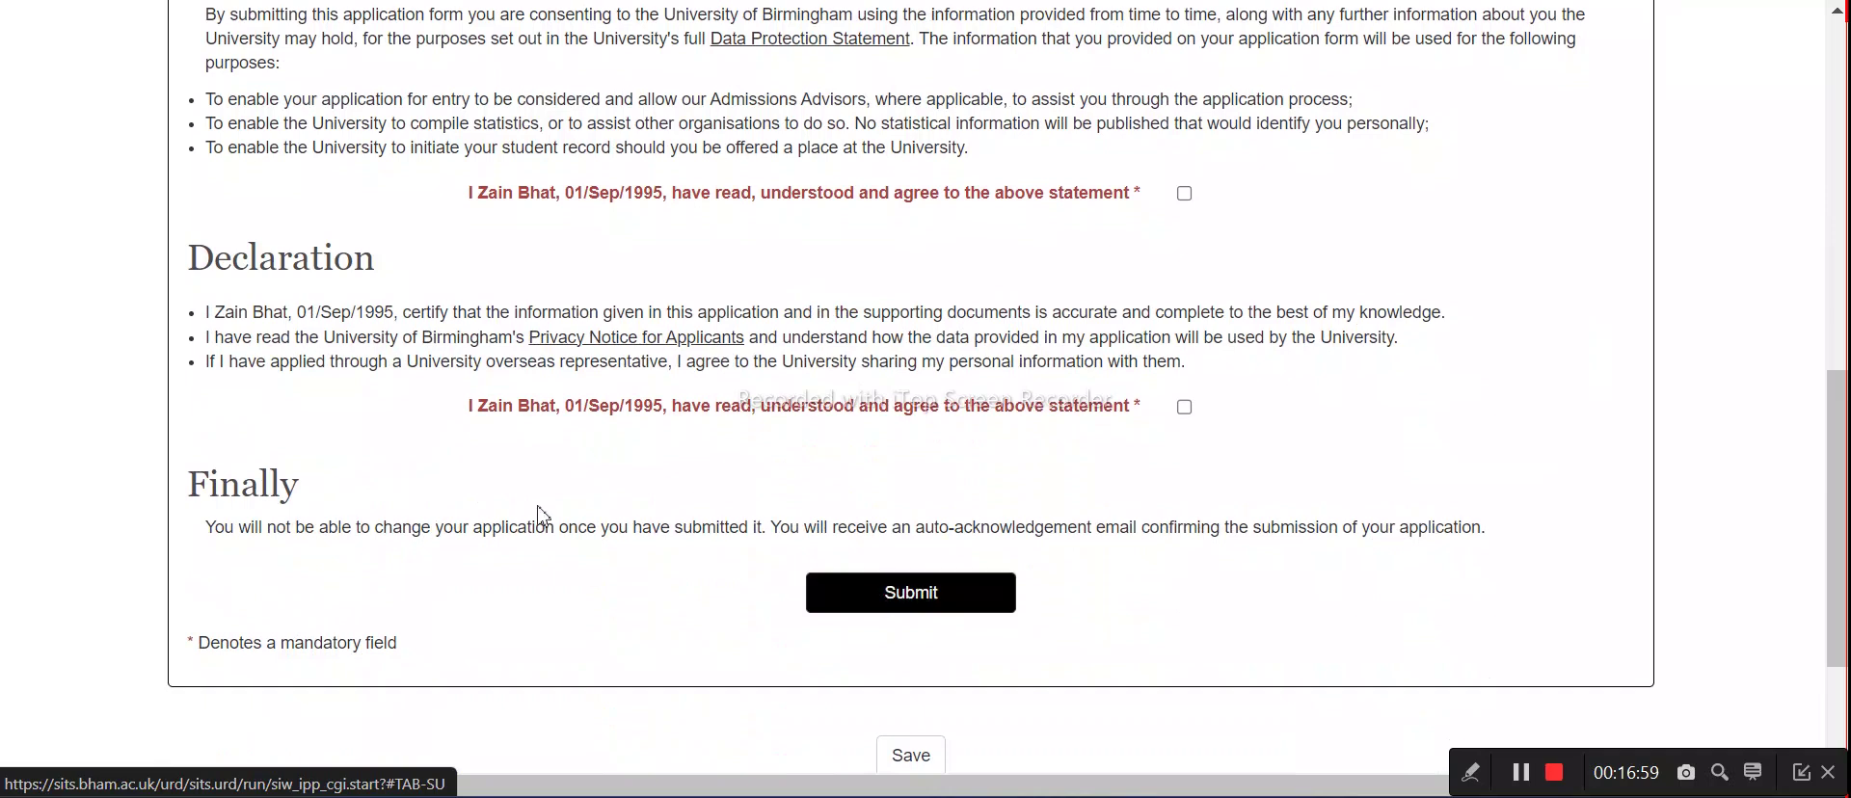
pyautogui.click(1185, 194)
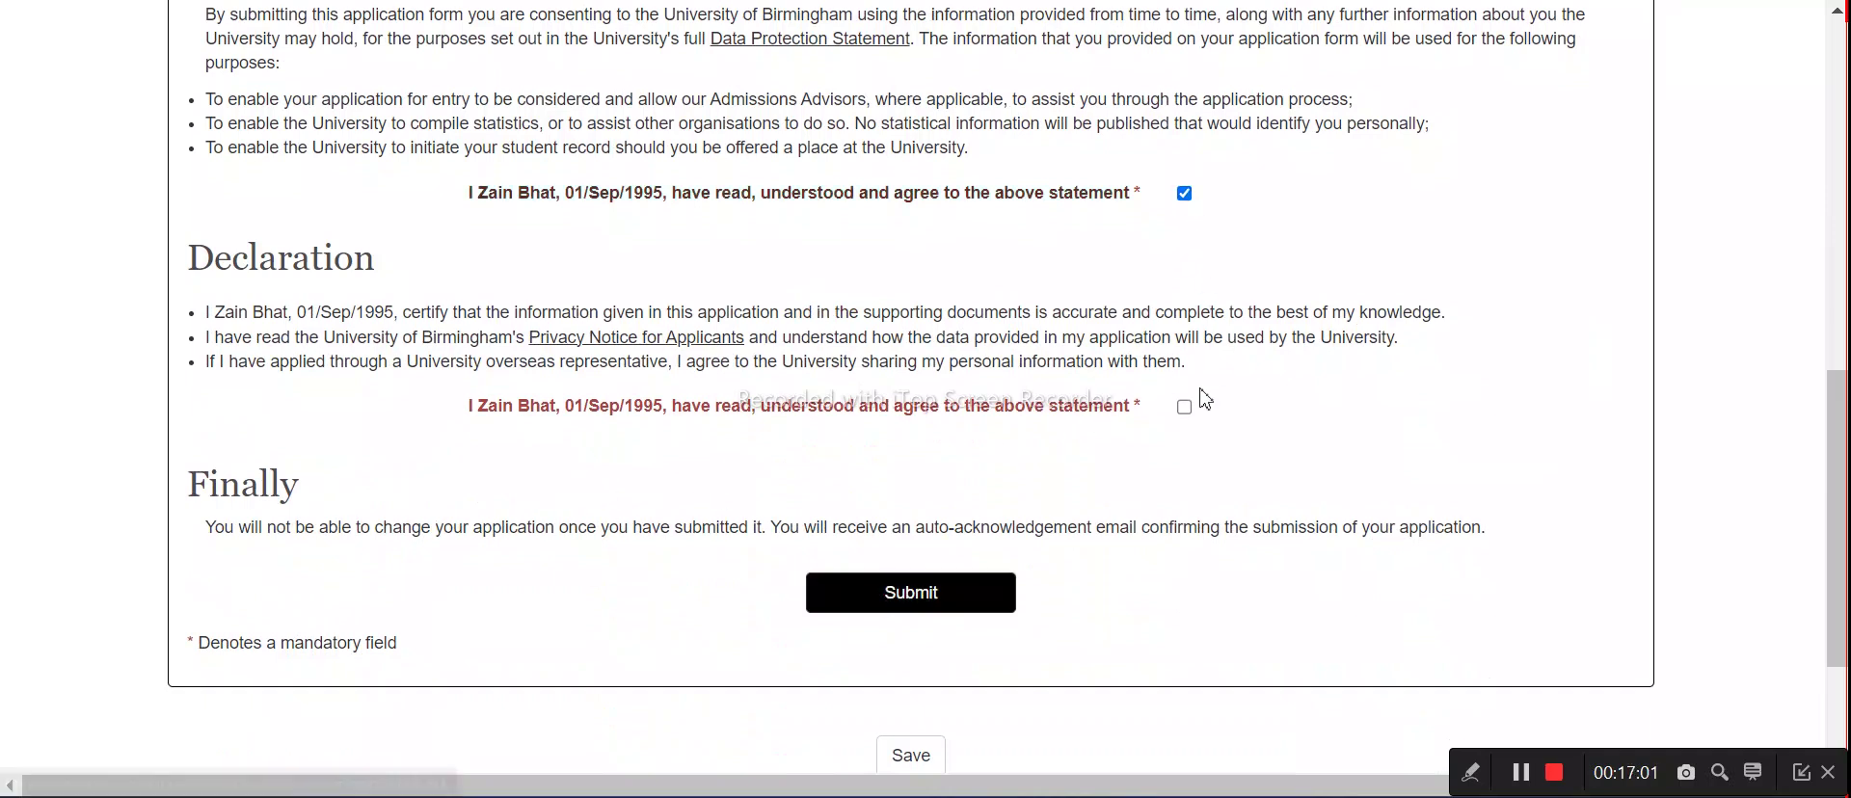
pyautogui.click(1188, 410)
pyautogui.click(906, 606)
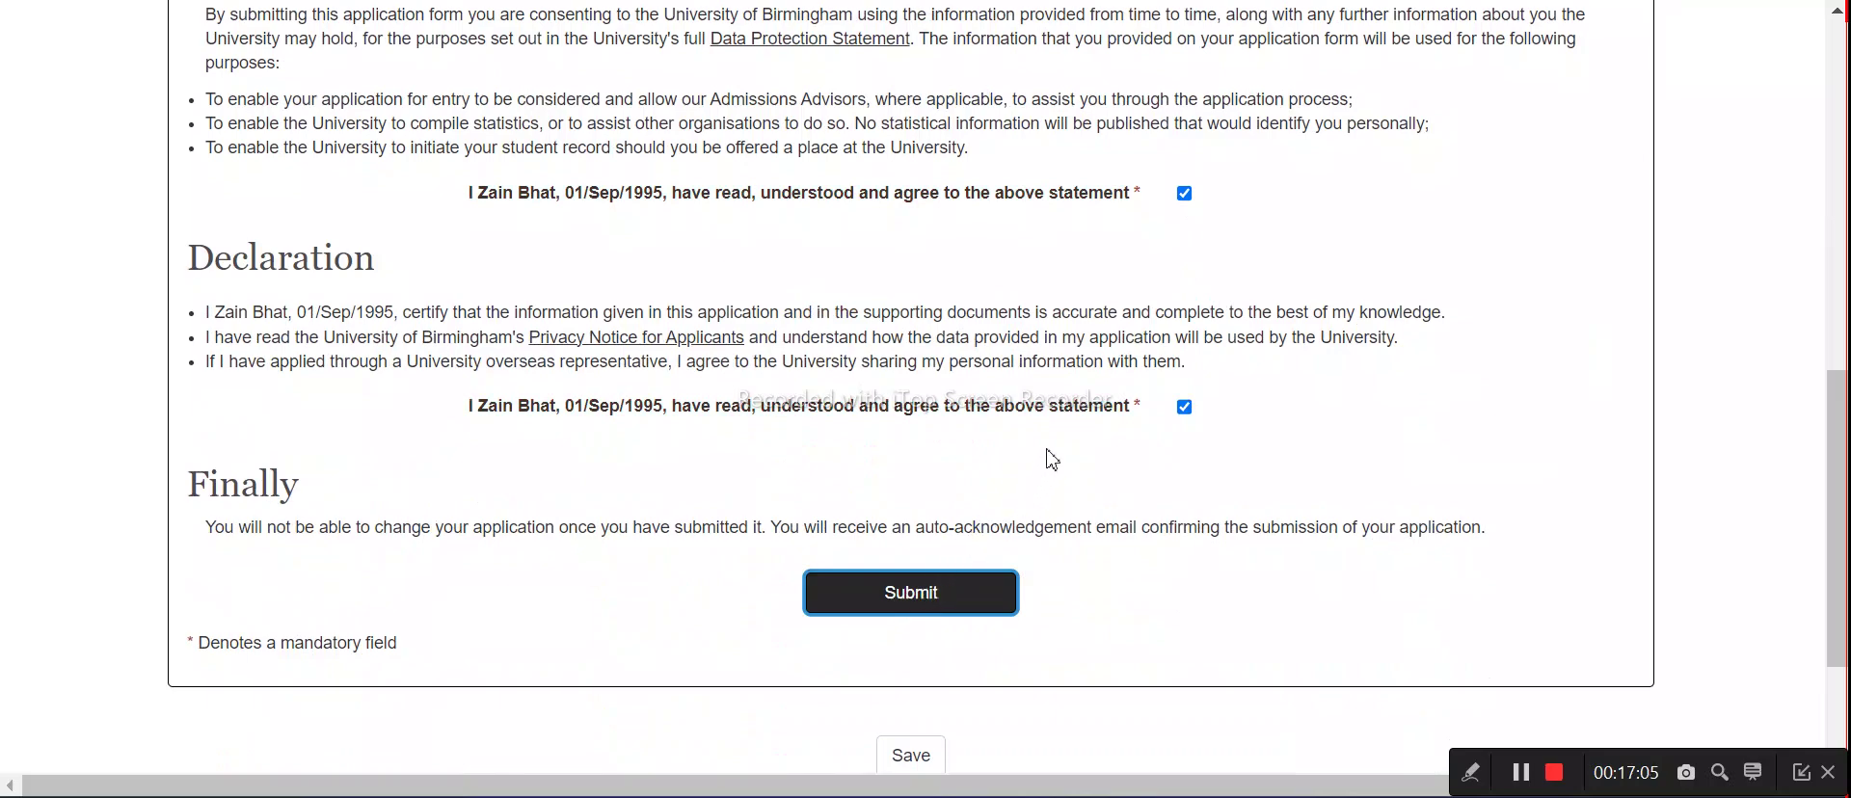
pyautogui.scroll(3, 1147, 360)
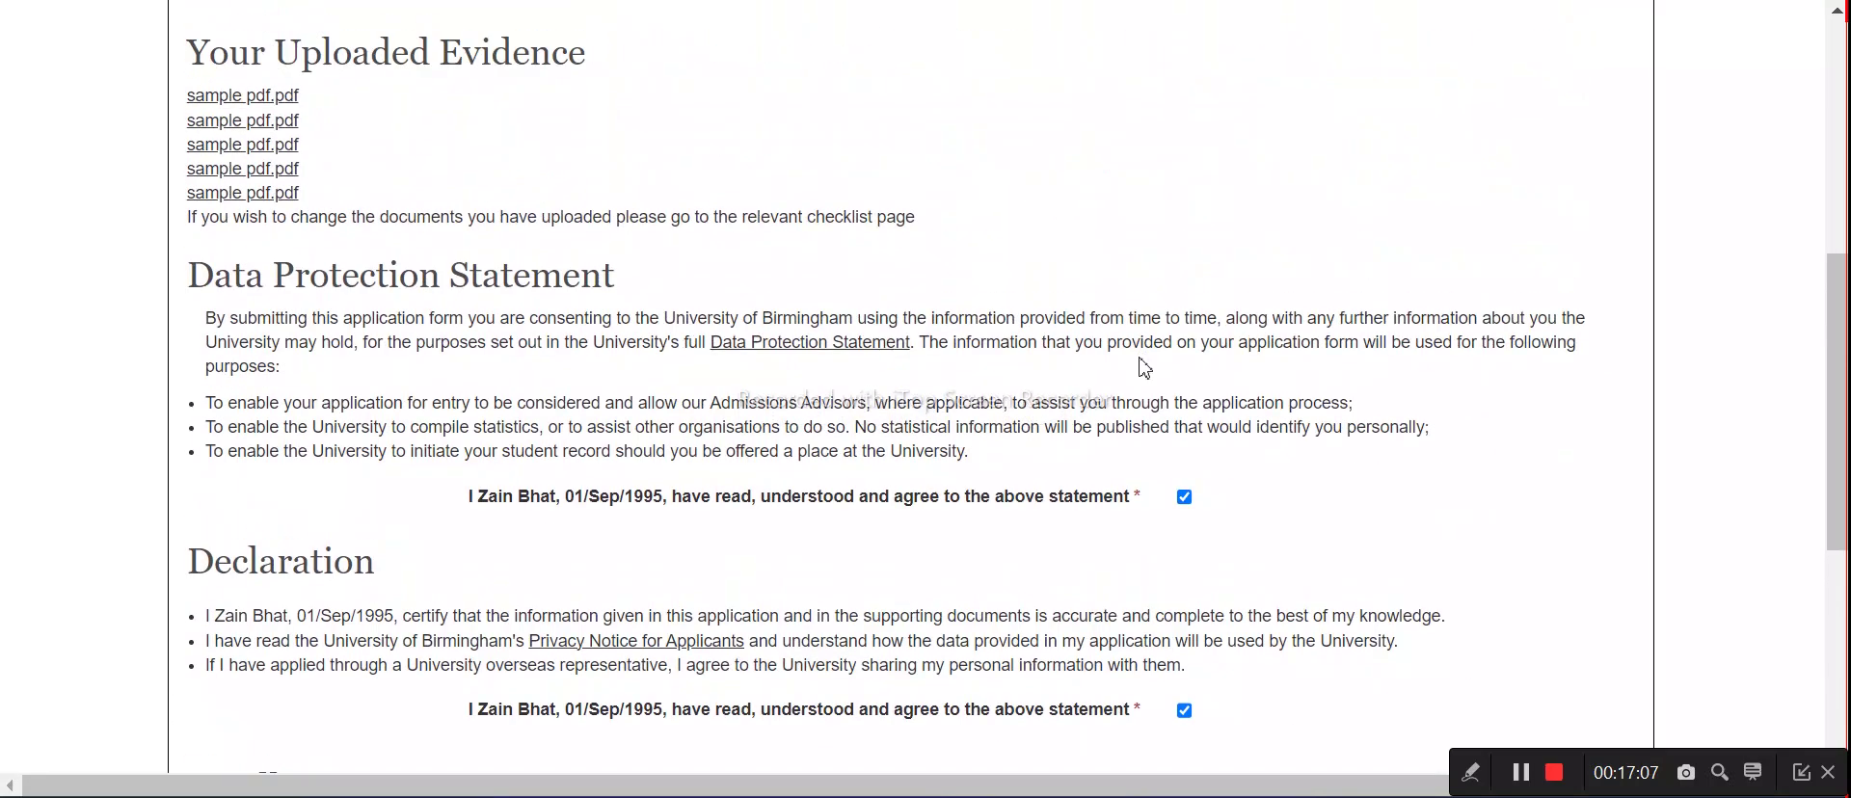
pyautogui.scroll(2, 1143, 361)
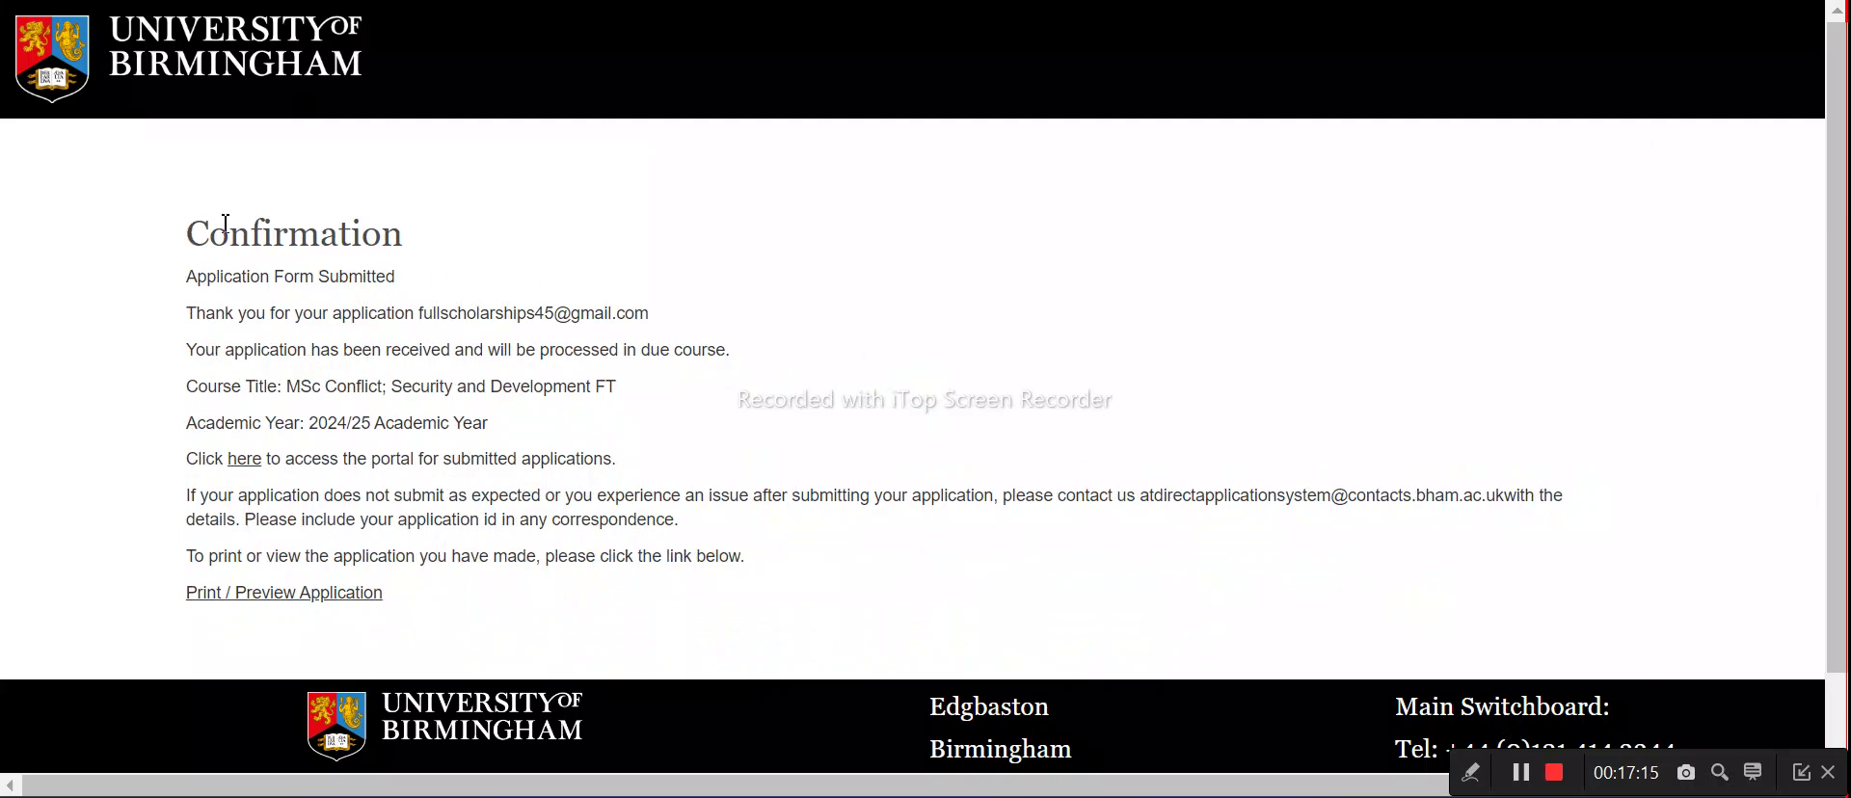
# Review the confirmation page's course title, academic year and contact instructions, and open the portal for submitted applications
pyautogui.moveTo(190, 229); pyautogui.dragTo(512, 240)
pyautogui.moveTo(181, 279); pyautogui.dragTo(434, 280)
pyautogui.moveTo(183, 315); pyautogui.dragTo(749, 324)
pyautogui.moveTo(226, 361); pyautogui.dragTo(723, 356)
pyautogui.moveTo(162, 389); pyautogui.dragTo(680, 395)
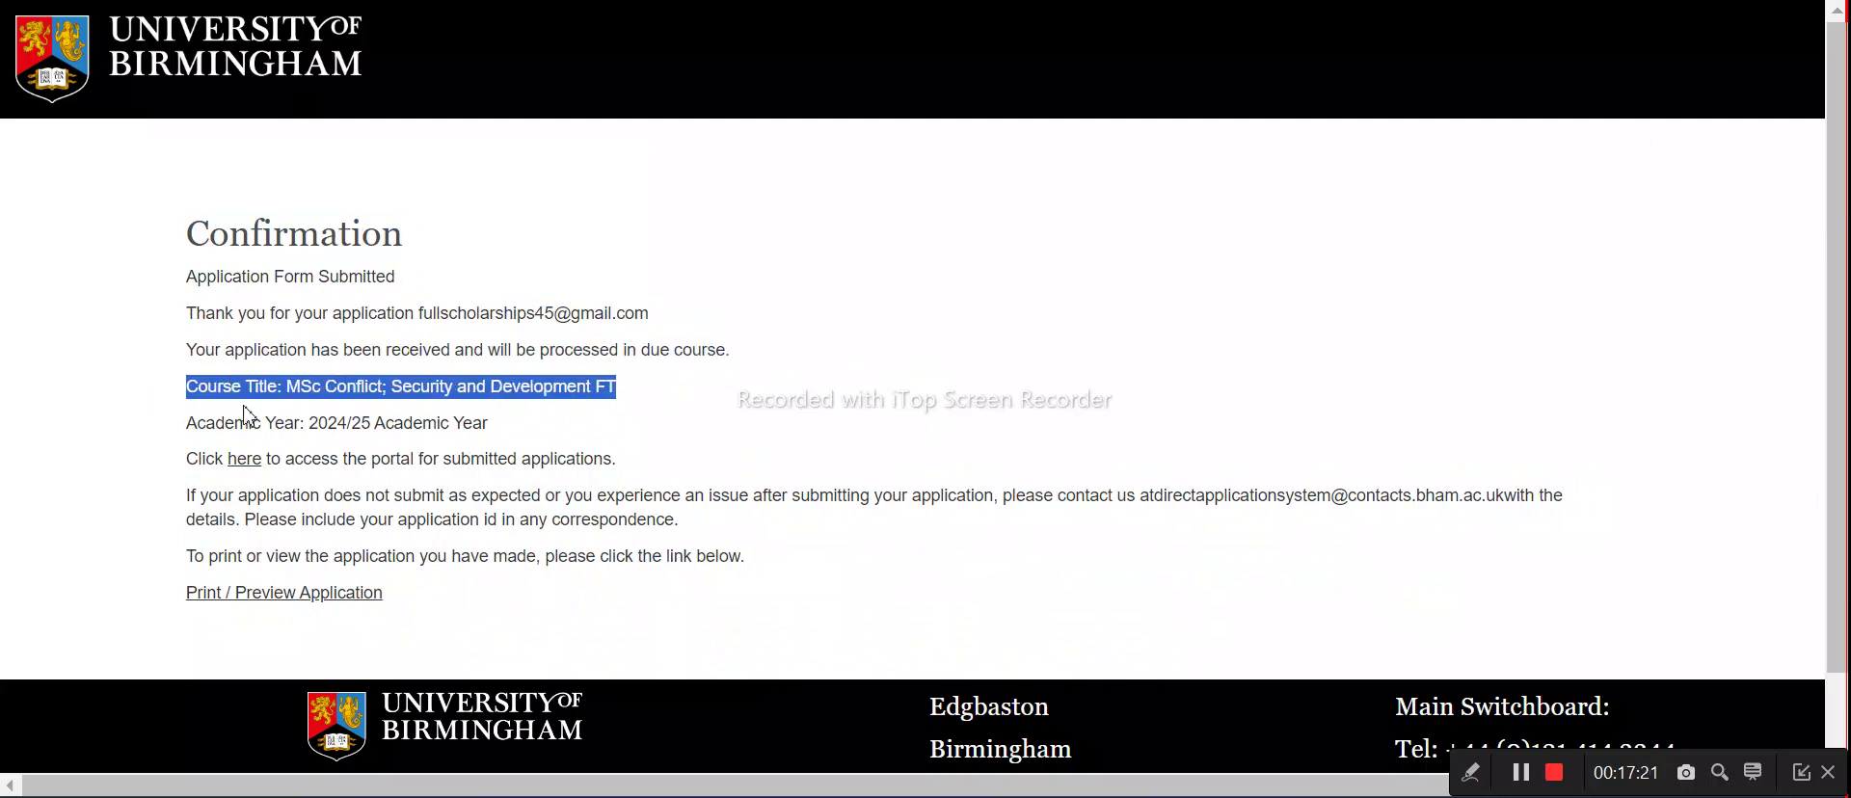
pyautogui.moveTo(205, 423); pyautogui.dragTo(562, 430)
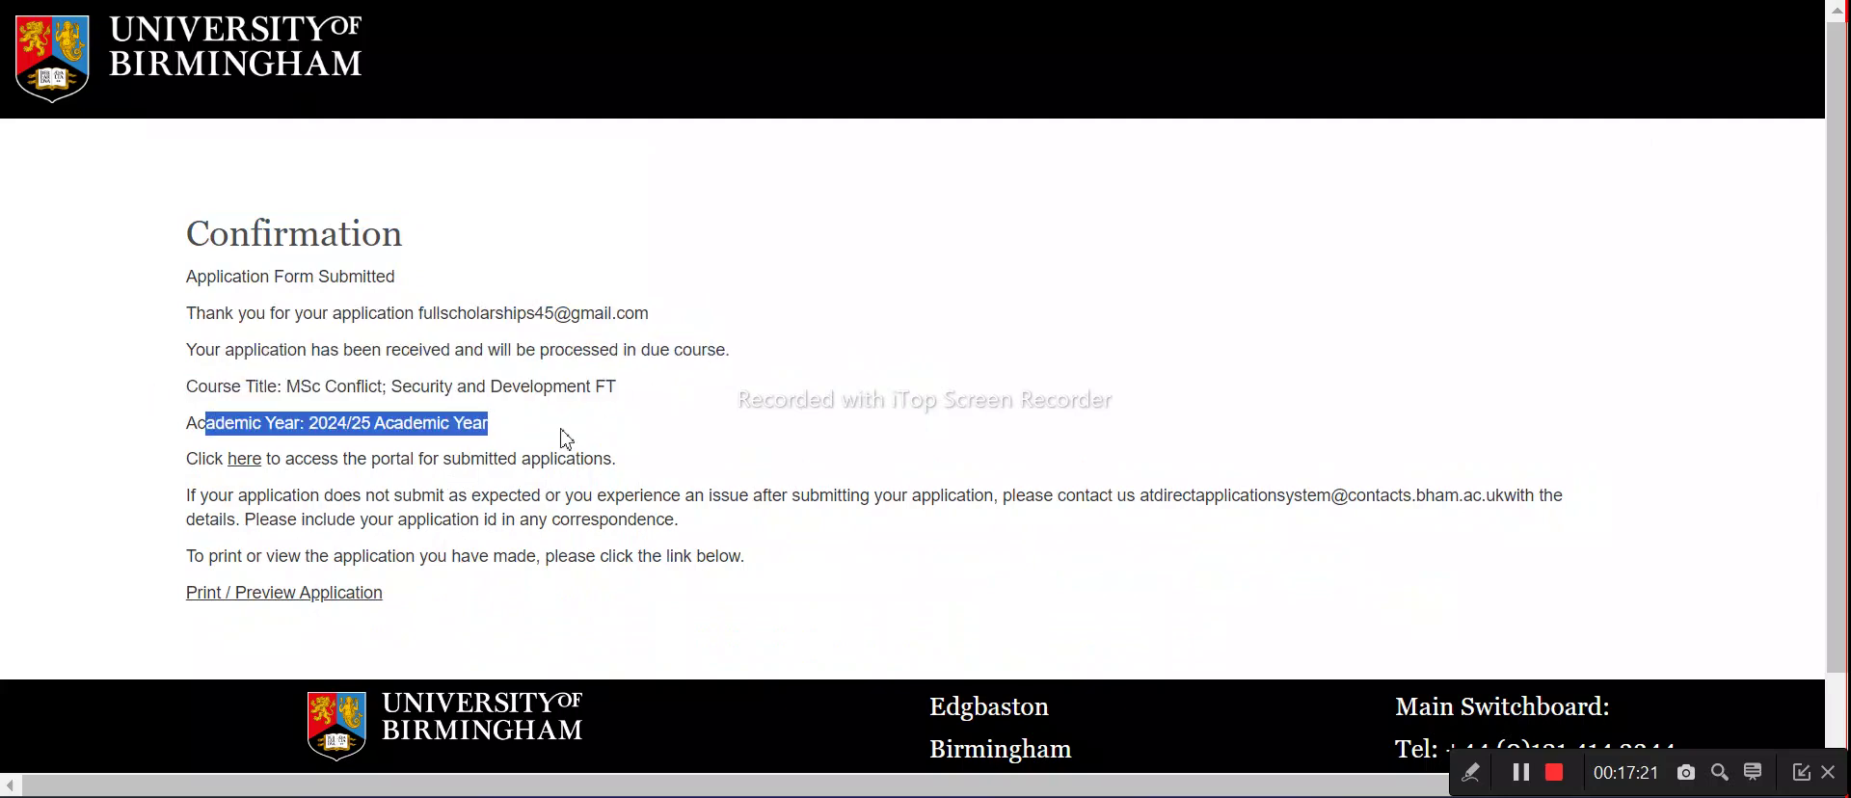
pyautogui.click(248, 472)
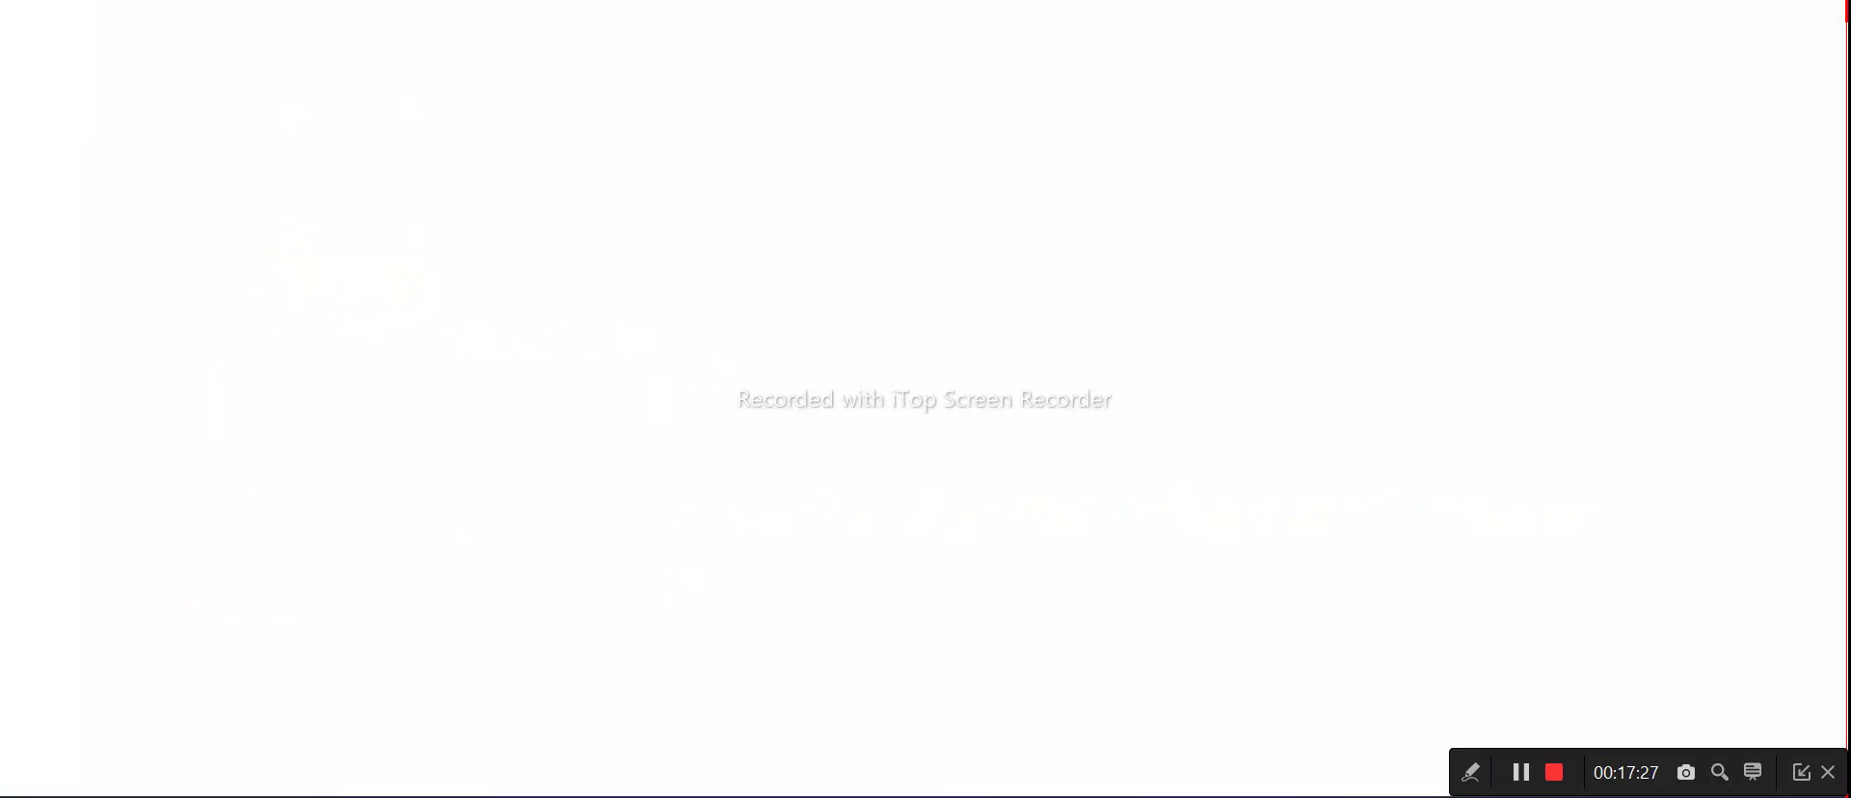
pyautogui.moveTo(186, 423); pyautogui.dragTo(489, 422)
pyautogui.moveTo(186, 521); pyautogui.dragTo(678, 520)
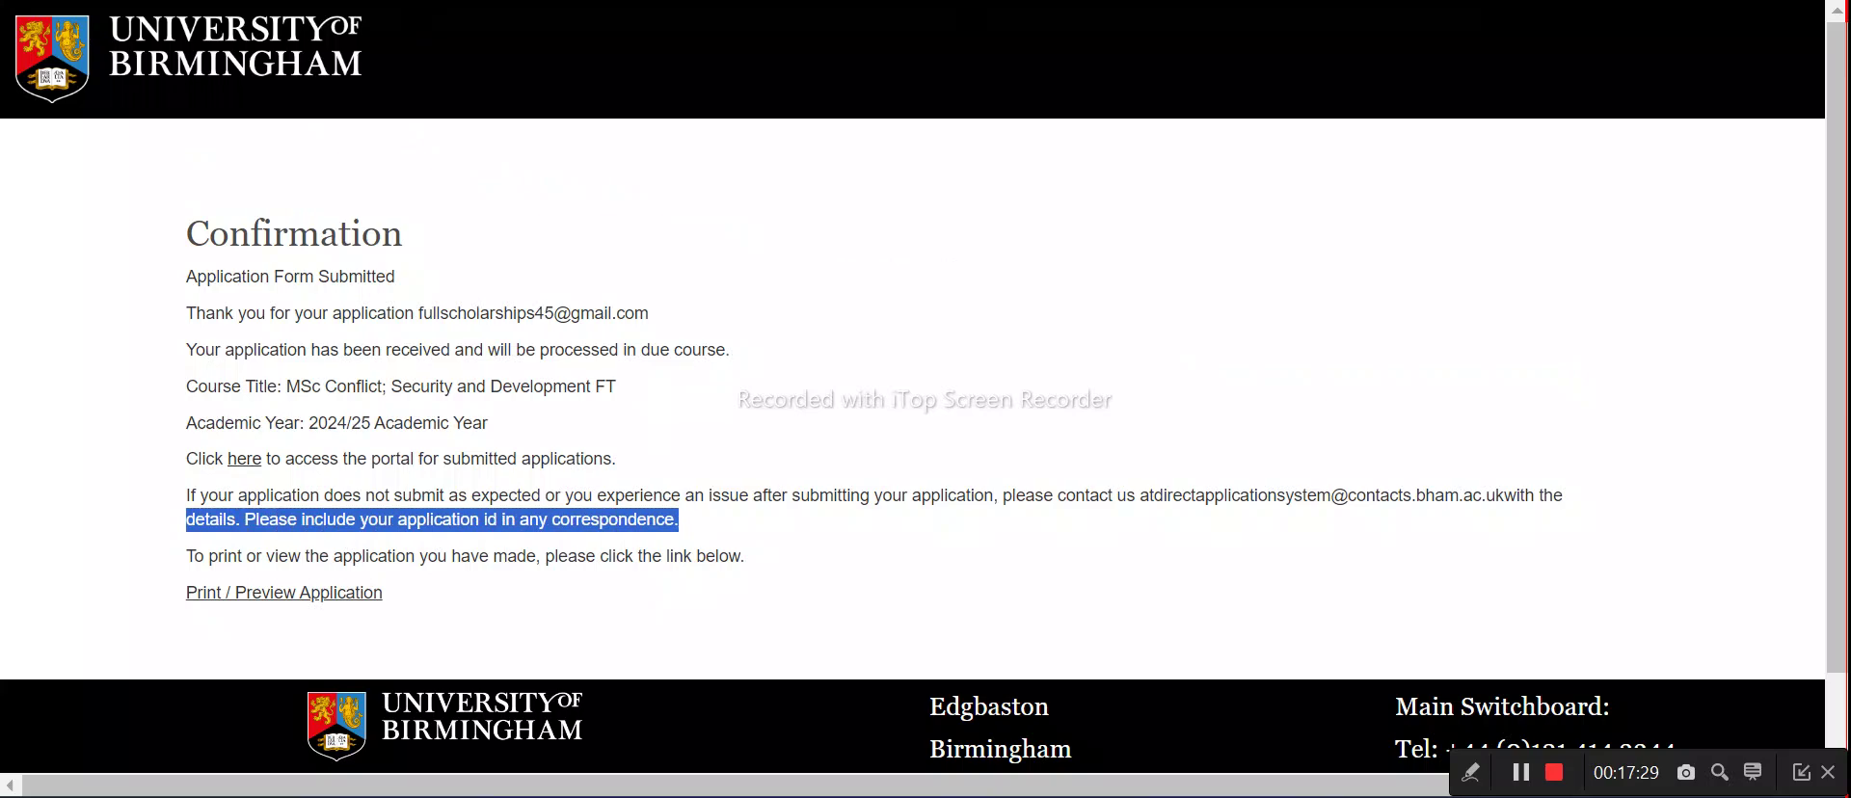
# Switch to Gmail and read the "University of Birmingham - application acknowledgement" email
pyautogui.hotkey('alt', 'Tab')
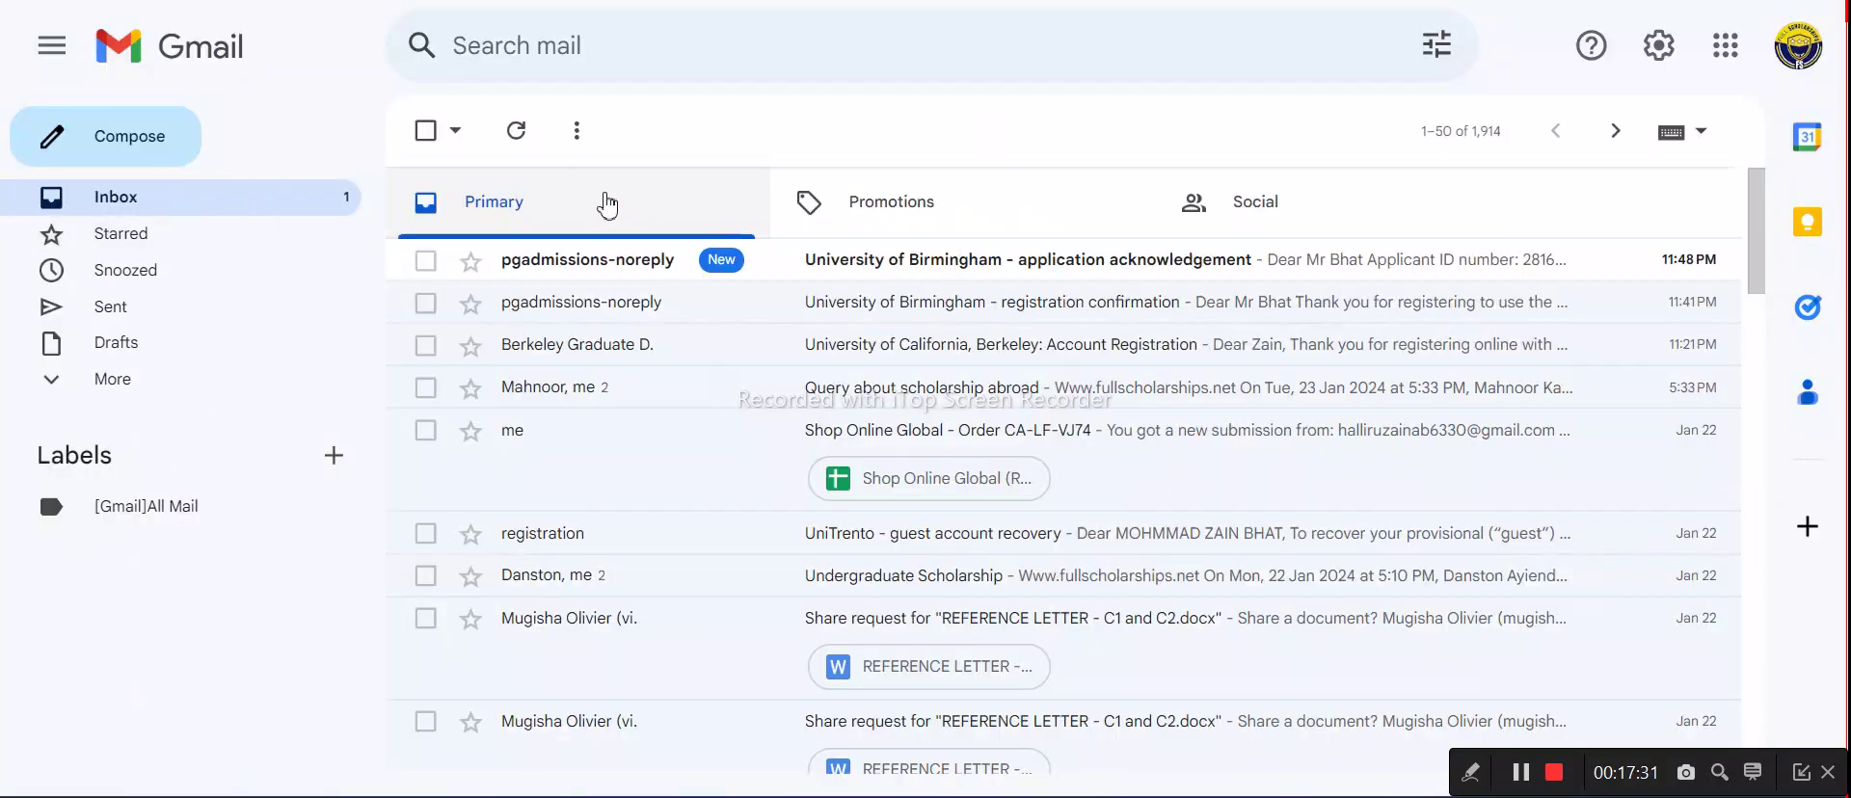
pyautogui.click(652, 258)
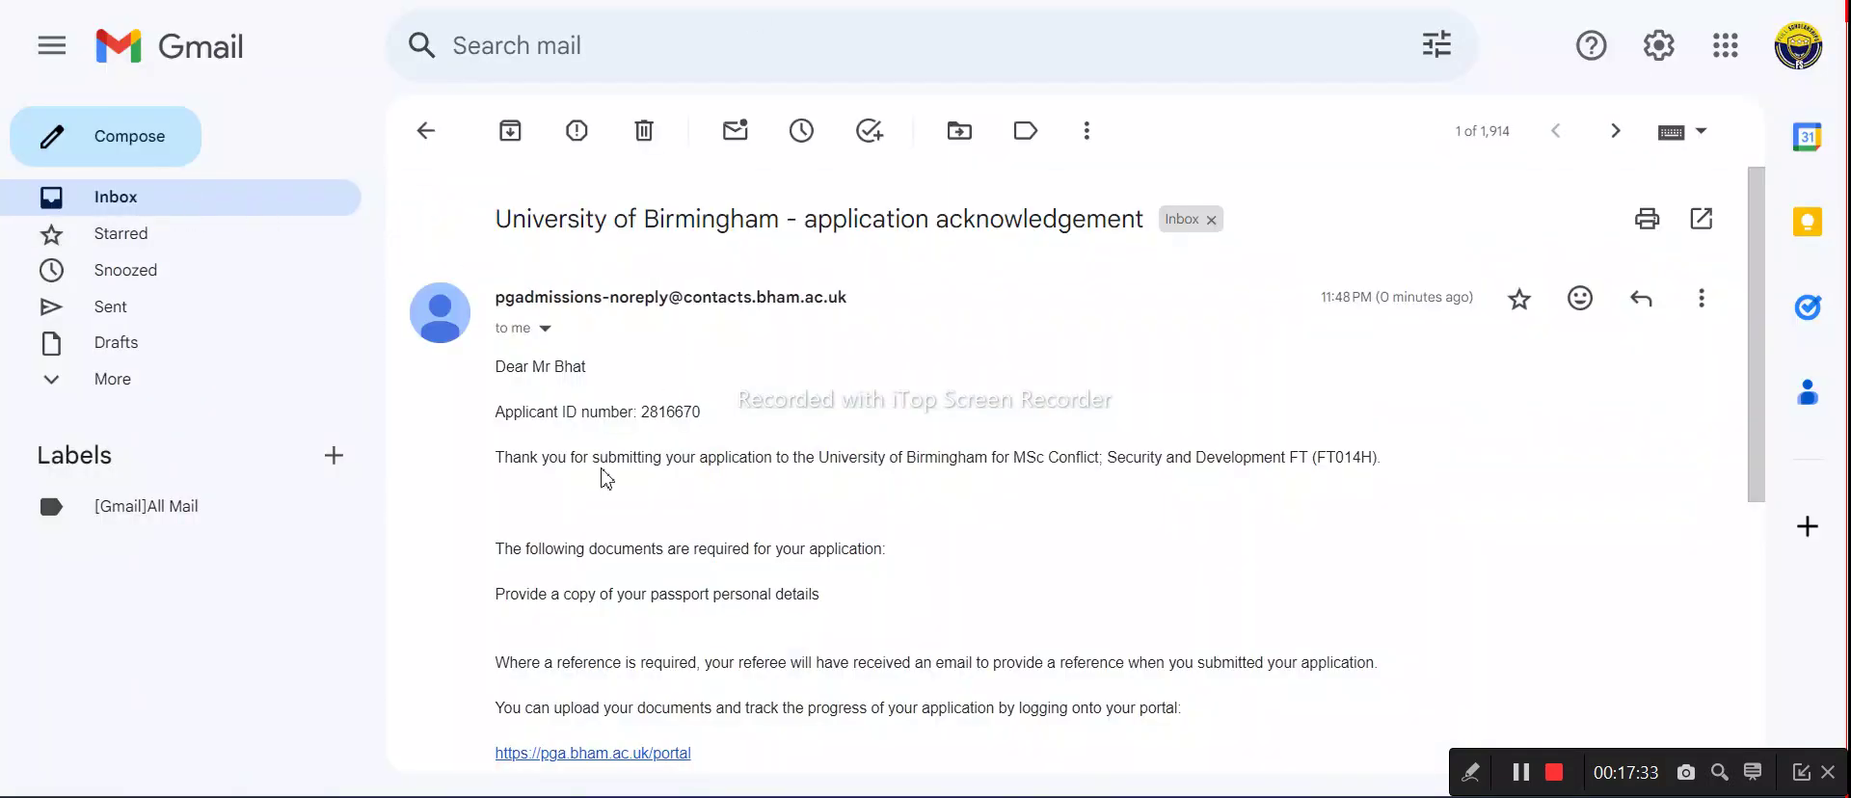
pyautogui.scroll(-2, 607, 462)
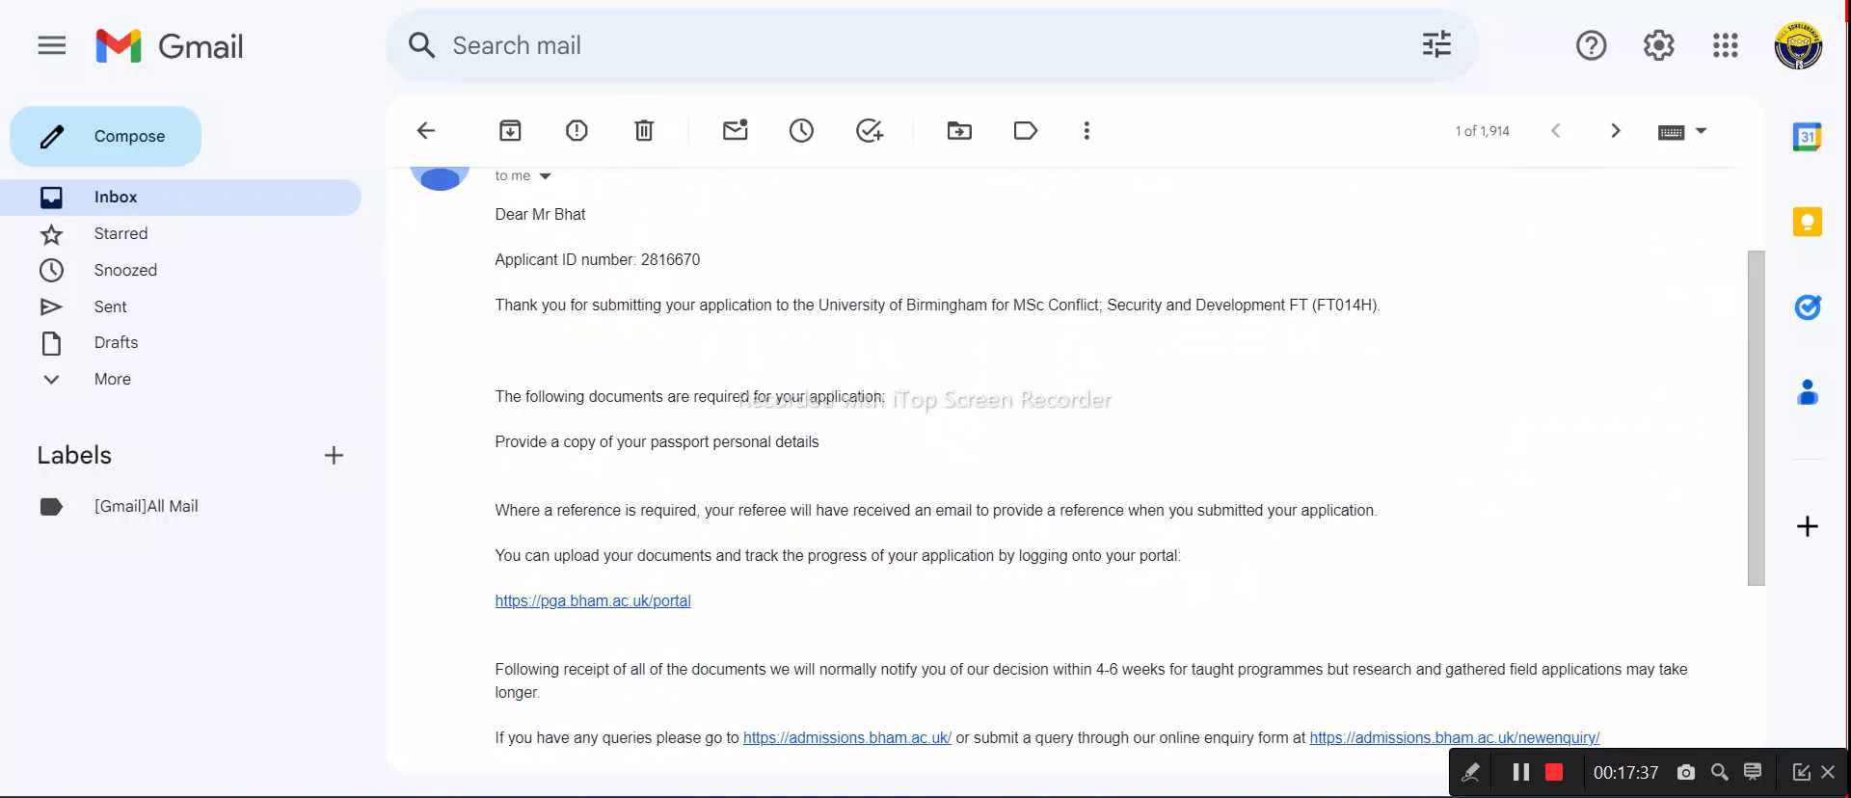
# Return to the Direct Application System's Portal Login page and bring up the saved login for the username field
pyautogui.click(550, 0)
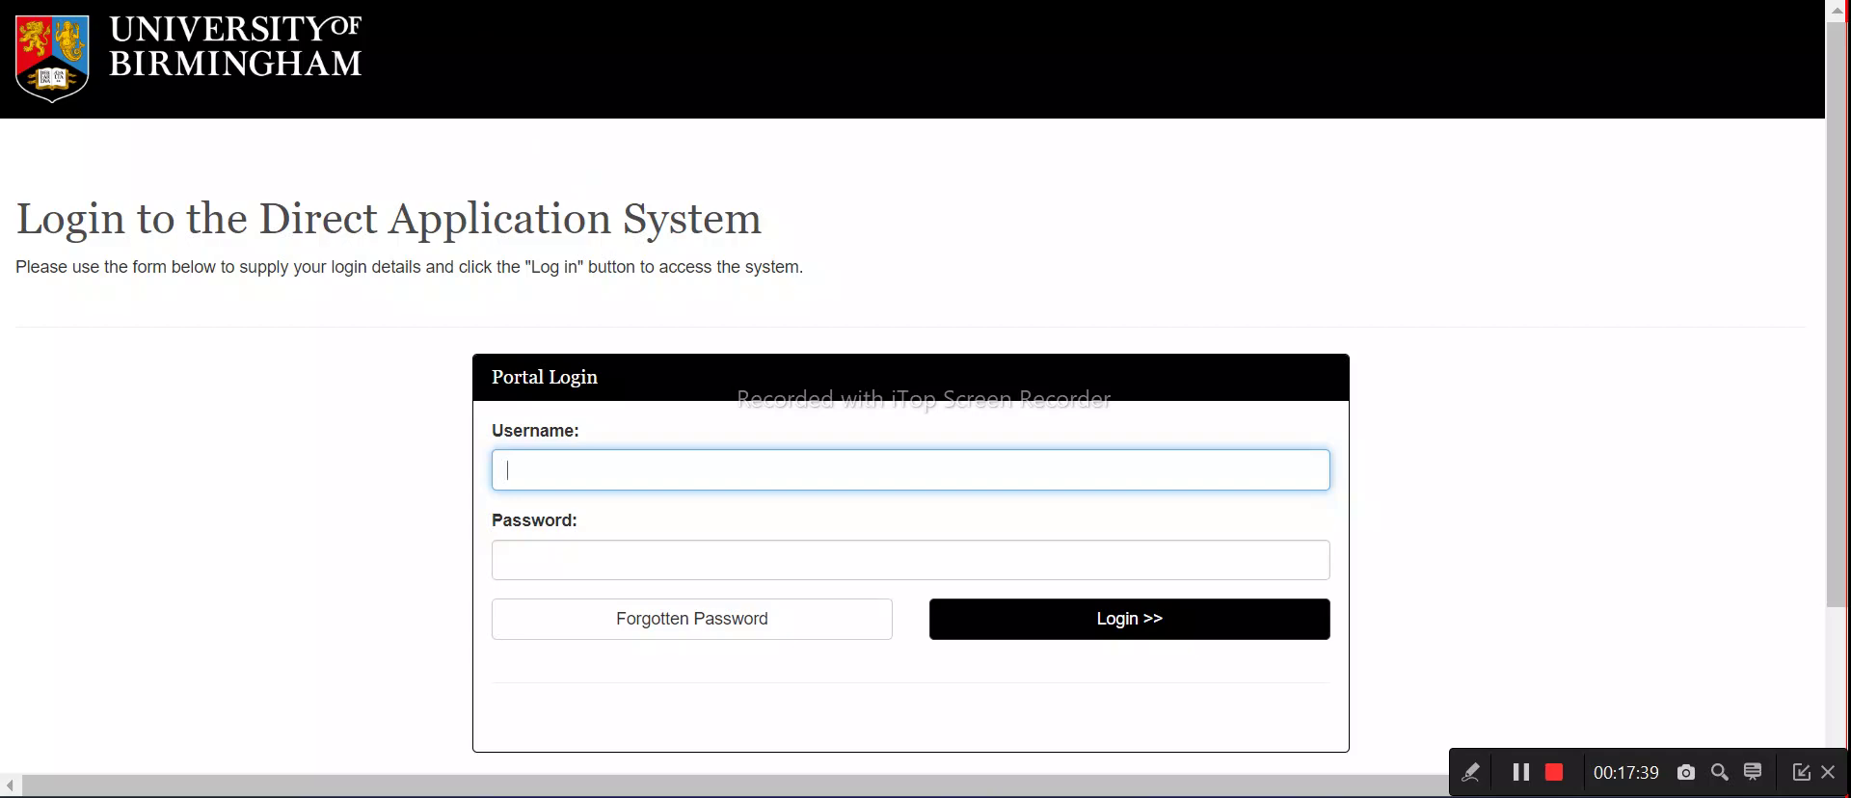
pyautogui.click(511, 0)
pyautogui.click(562, 0)
pyautogui.click(692, 475)
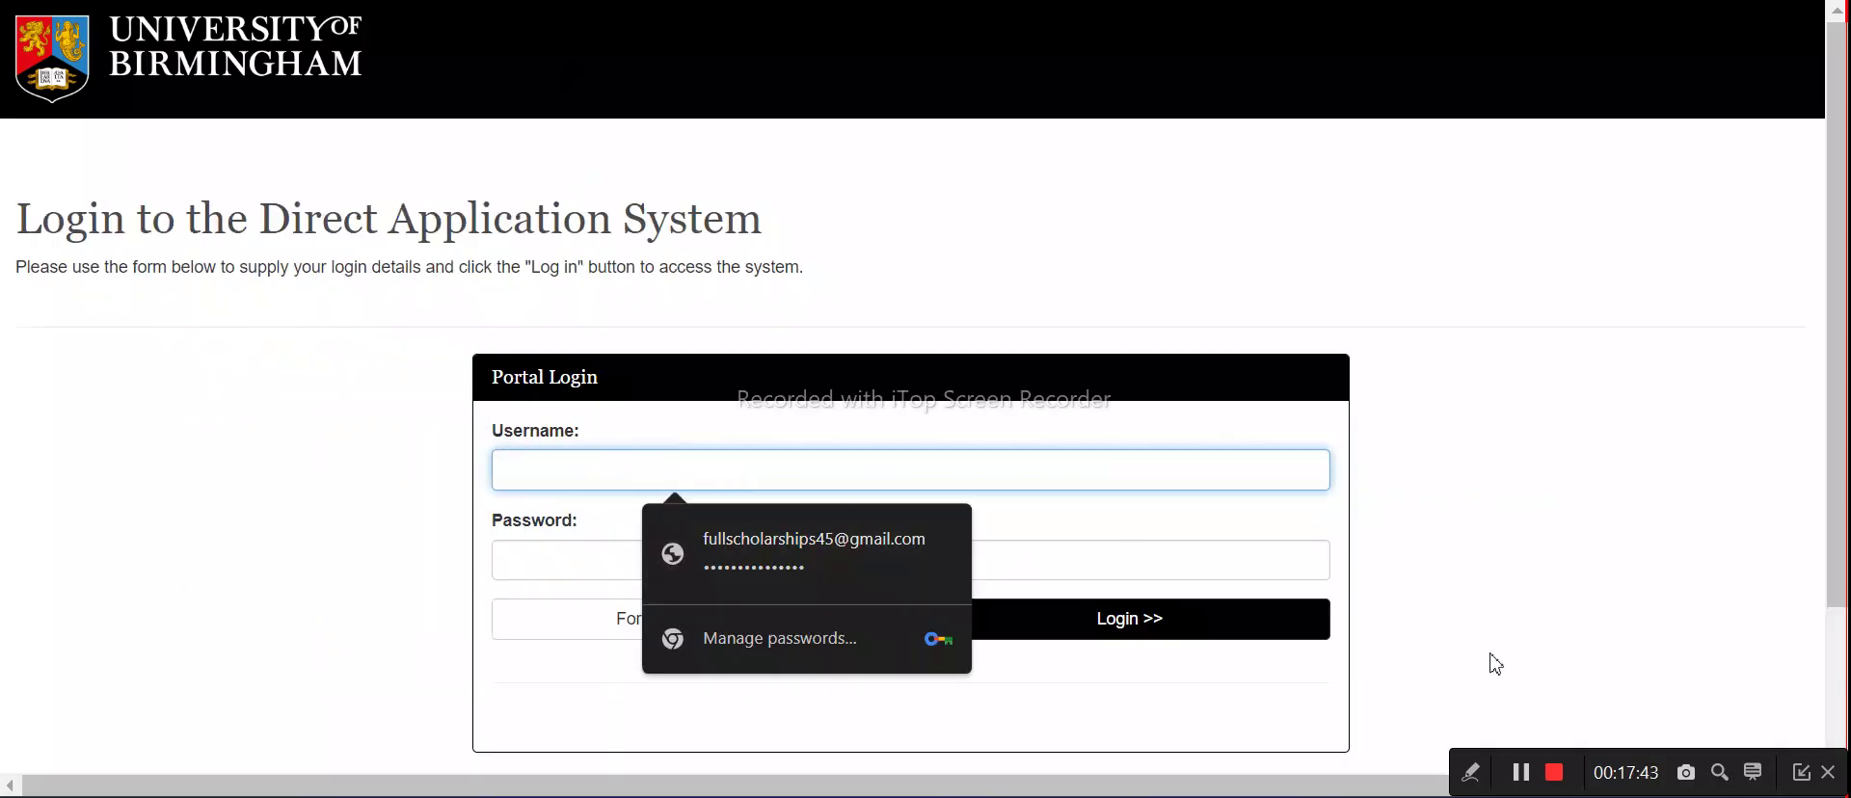